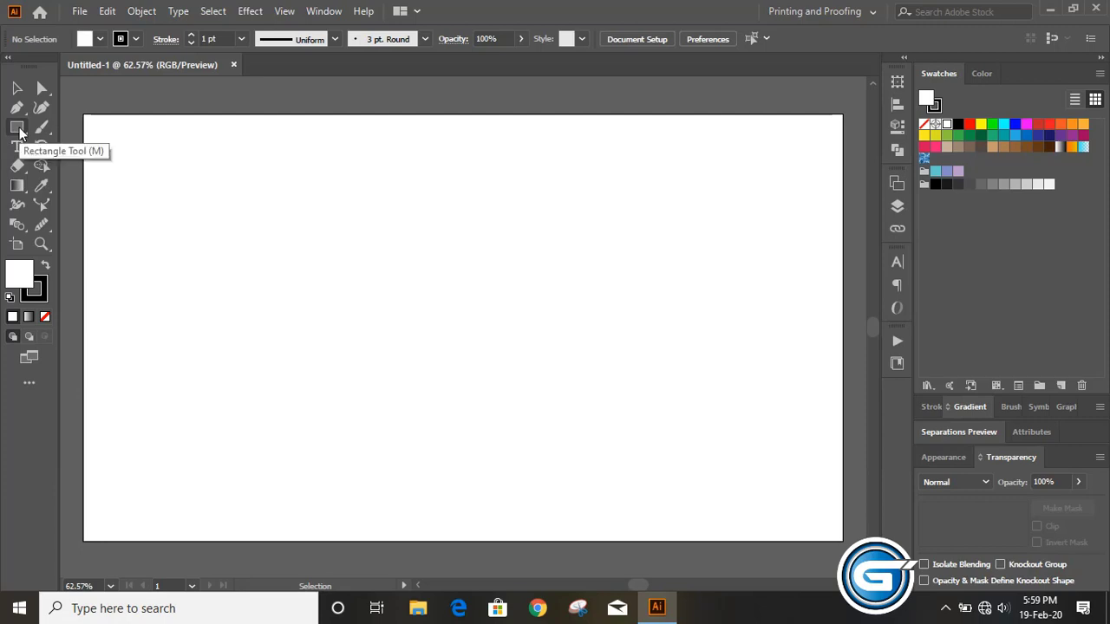
# Step: Draw a 1280 × 720 px rectangle covering the whole artboard, fill it with black and remove its stroke
pyautogui.click(19, 128)
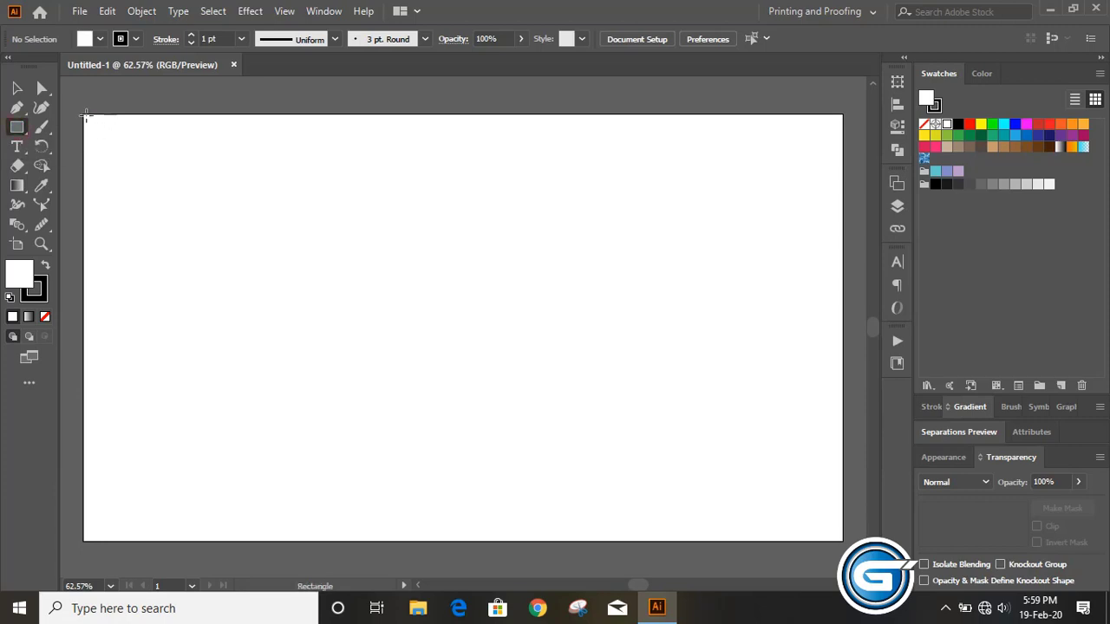
pyautogui.moveTo(83, 113); pyautogui.dragTo(843, 541)
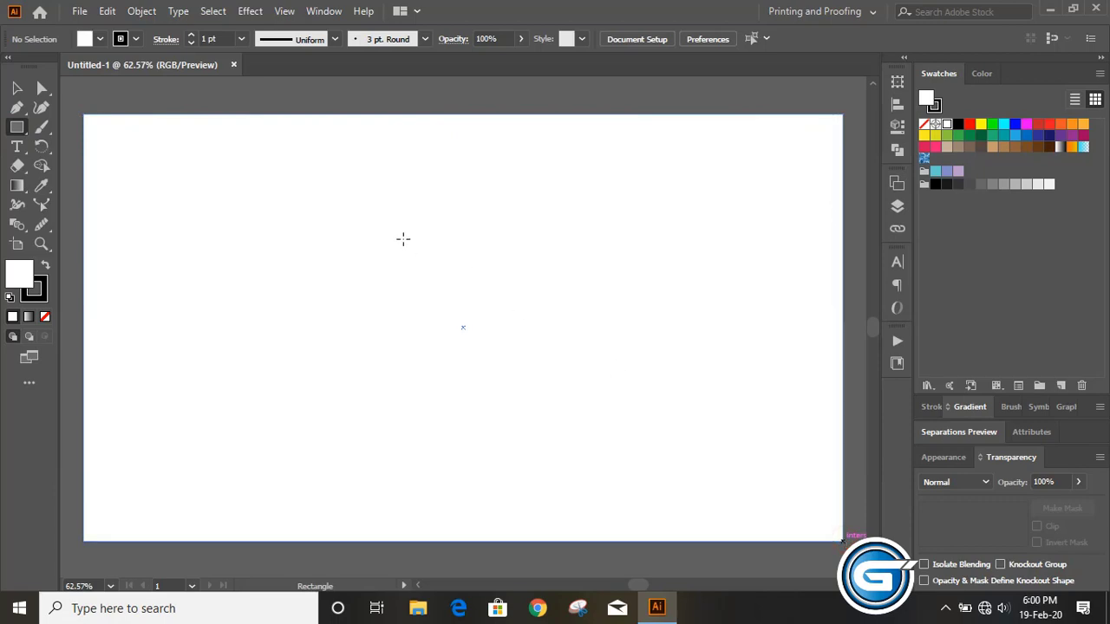
pyautogui.click(958, 126)
pyautogui.click(40, 293)
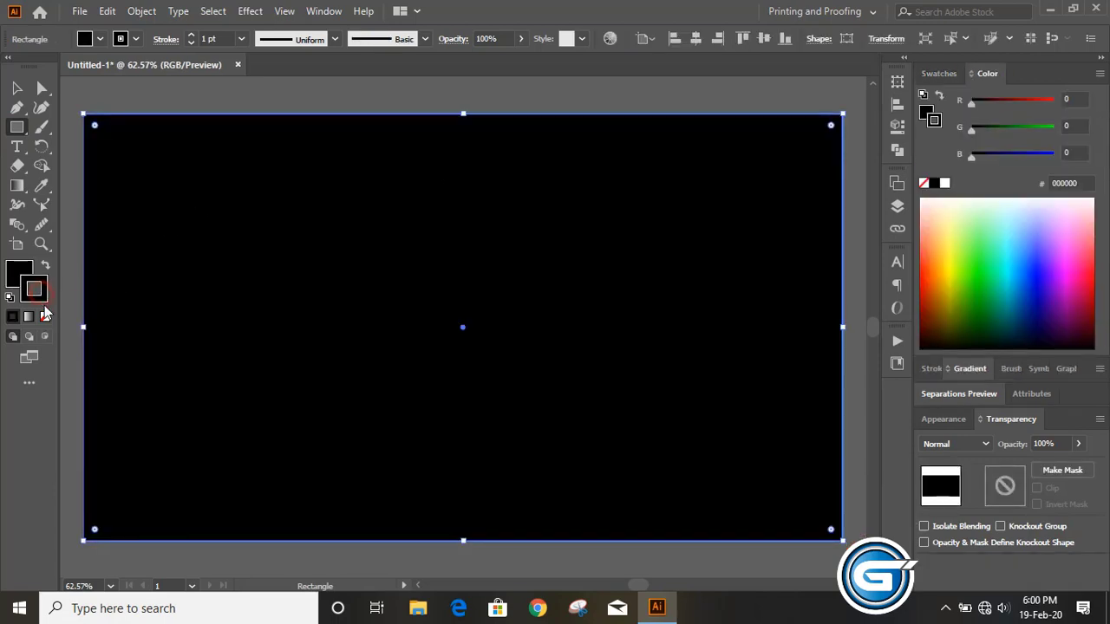
pyautogui.click(45, 317)
pyautogui.click(19, 274)
pyautogui.click(17, 88)
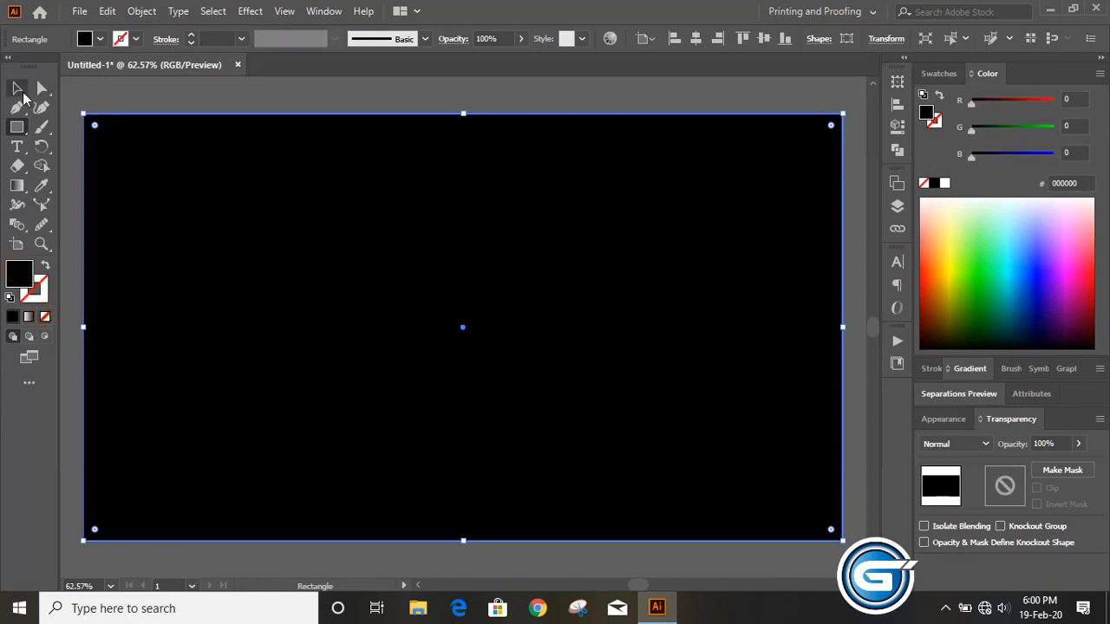
pyautogui.click(170, 87)
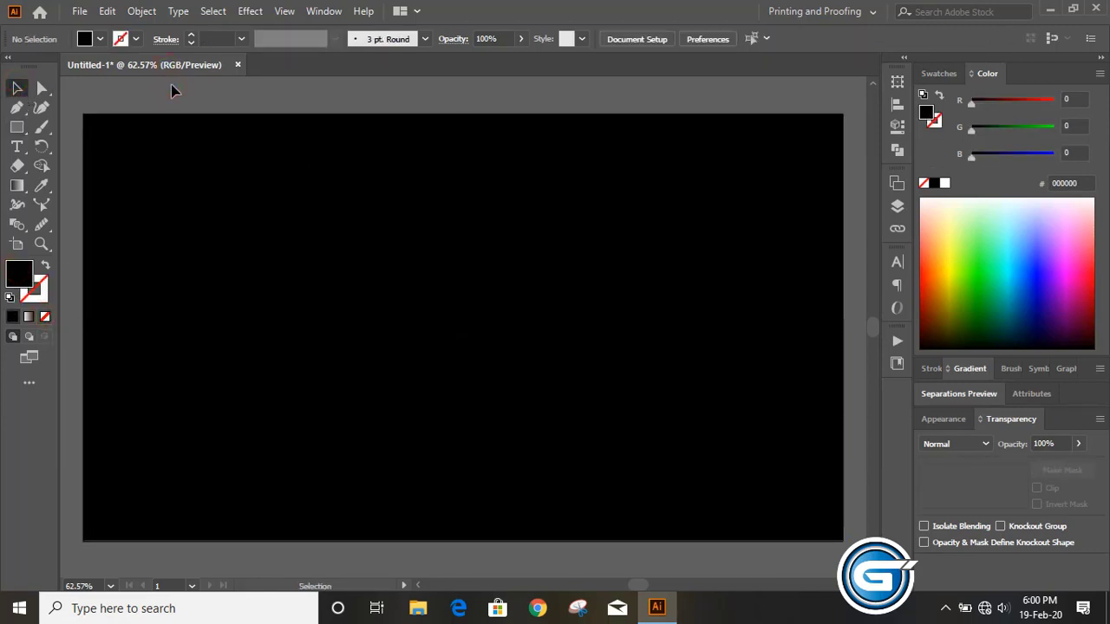
# Step: Copy the black rectangle and paste the duplicate in place directly over the original
pyautogui.click(312, 230)
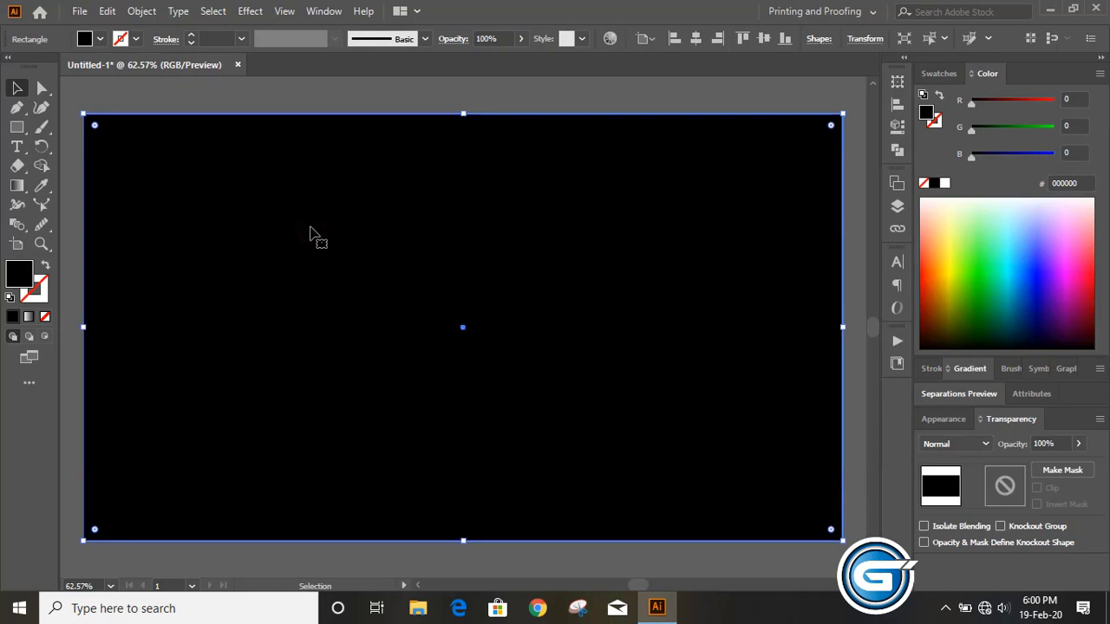
pyautogui.click(108, 11)
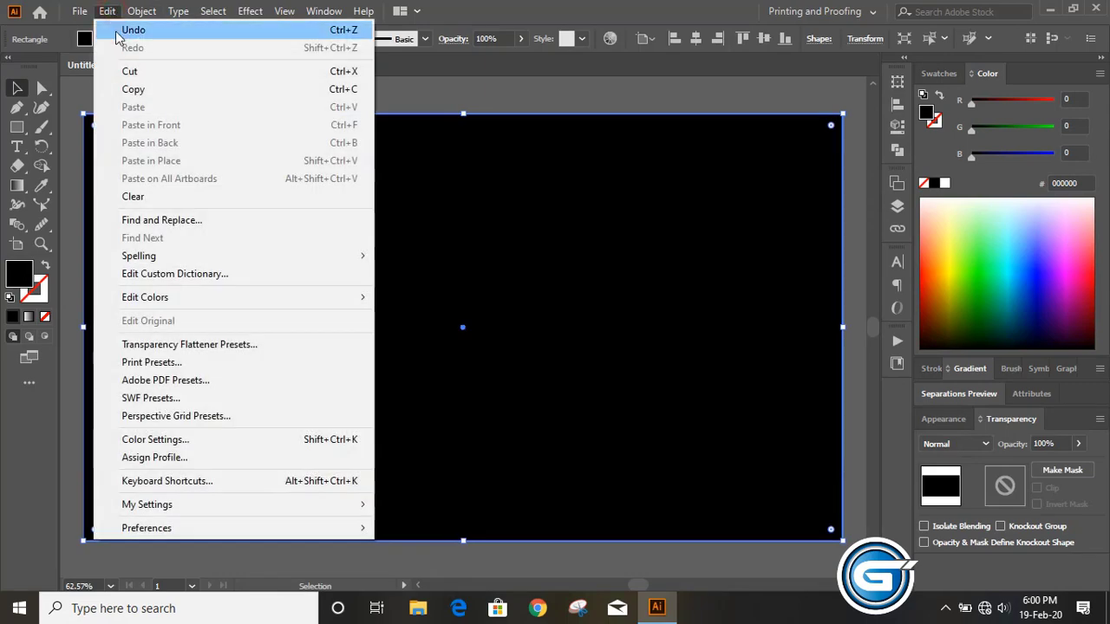
pyautogui.click(138, 90)
pyautogui.click(108, 13)
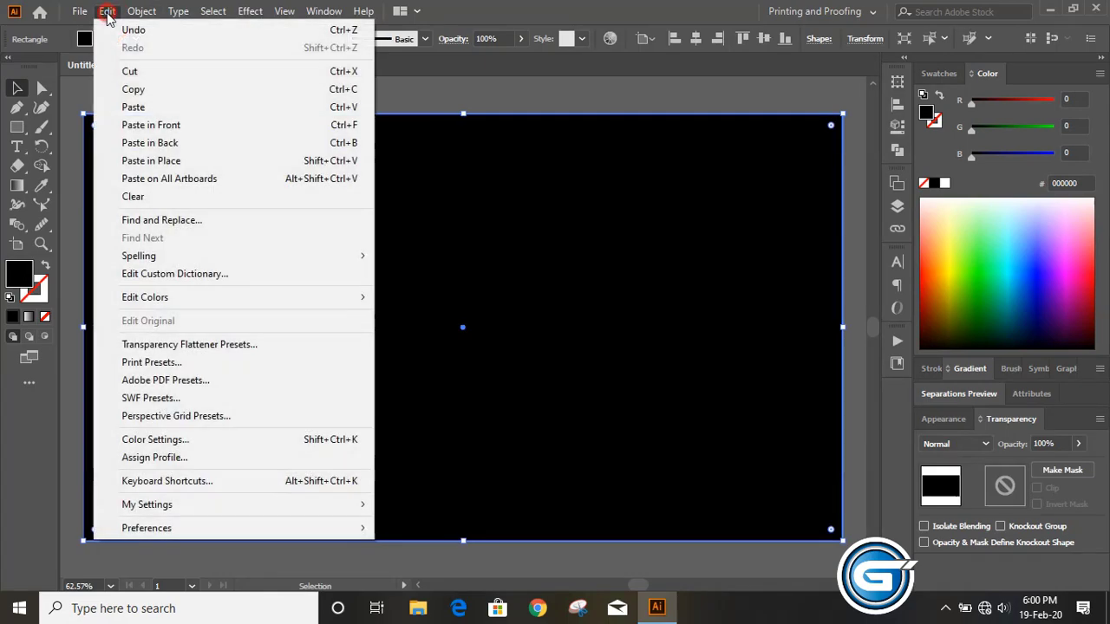
pyautogui.click(184, 161)
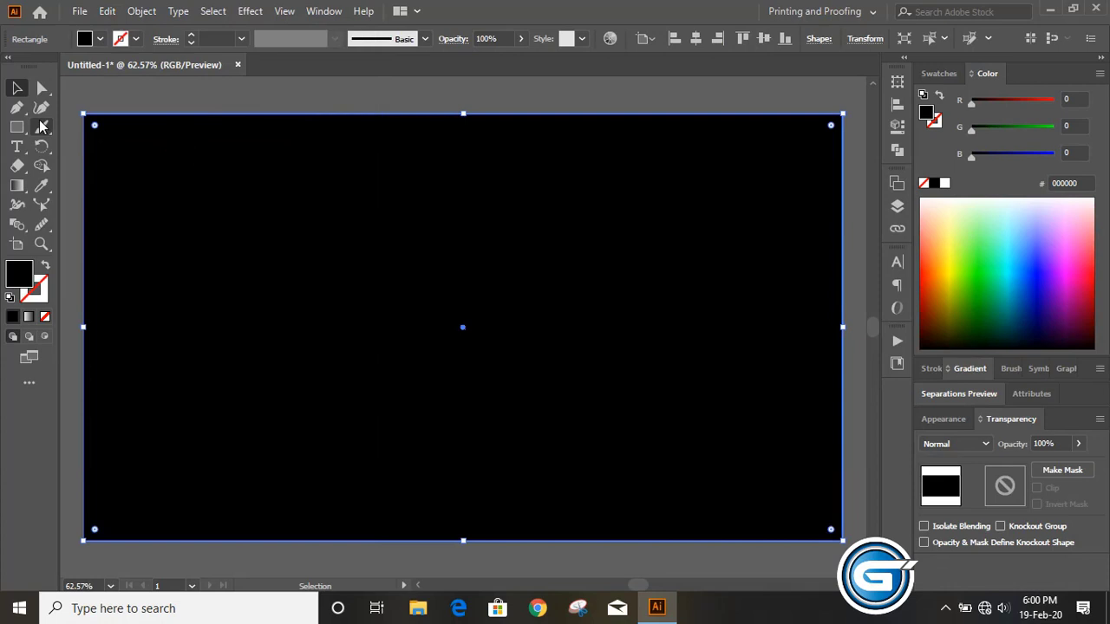
# Step: Use the Mesh tool to add three mesh points to the top rectangle: left of centre, lower right of centre, and upper right
pyautogui.click(41, 184)
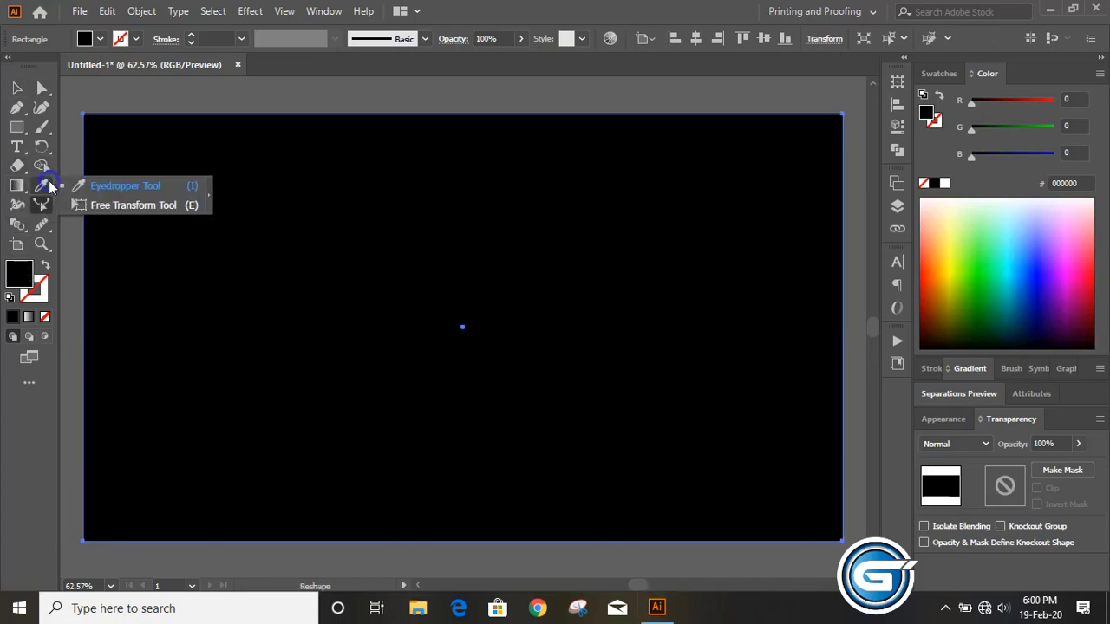
pyautogui.click(15, 187)
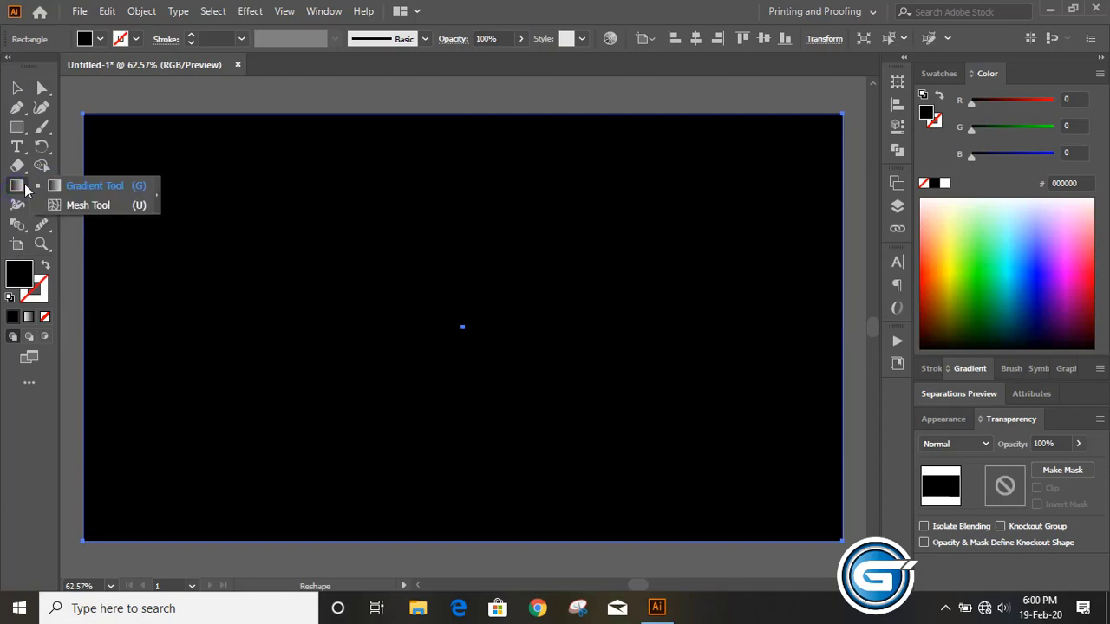
pyautogui.click(102, 208)
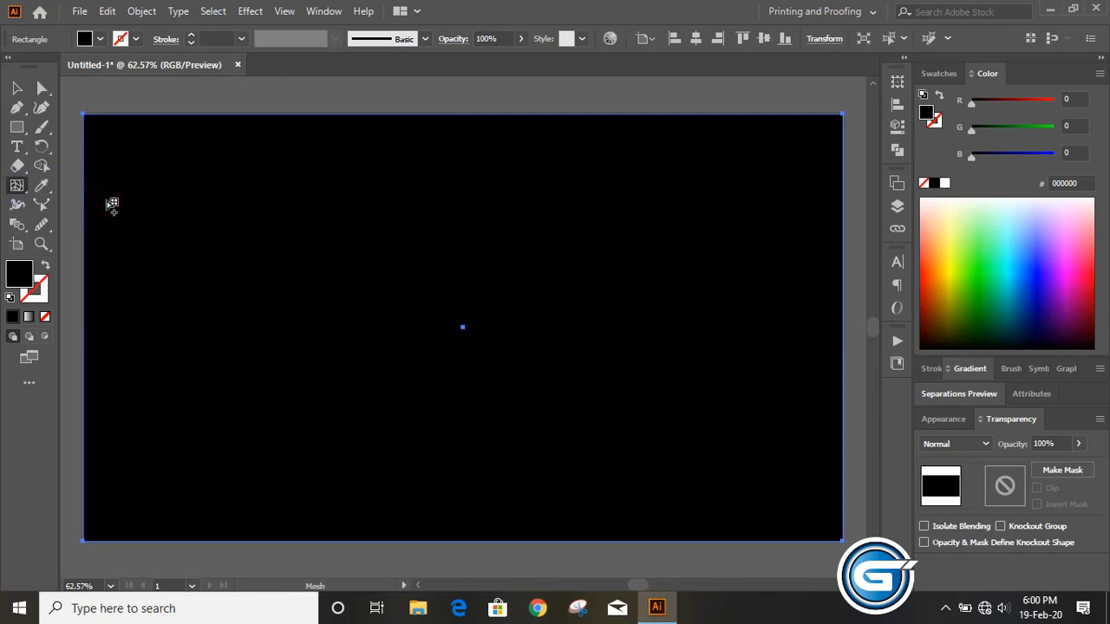
pyautogui.click(267, 332)
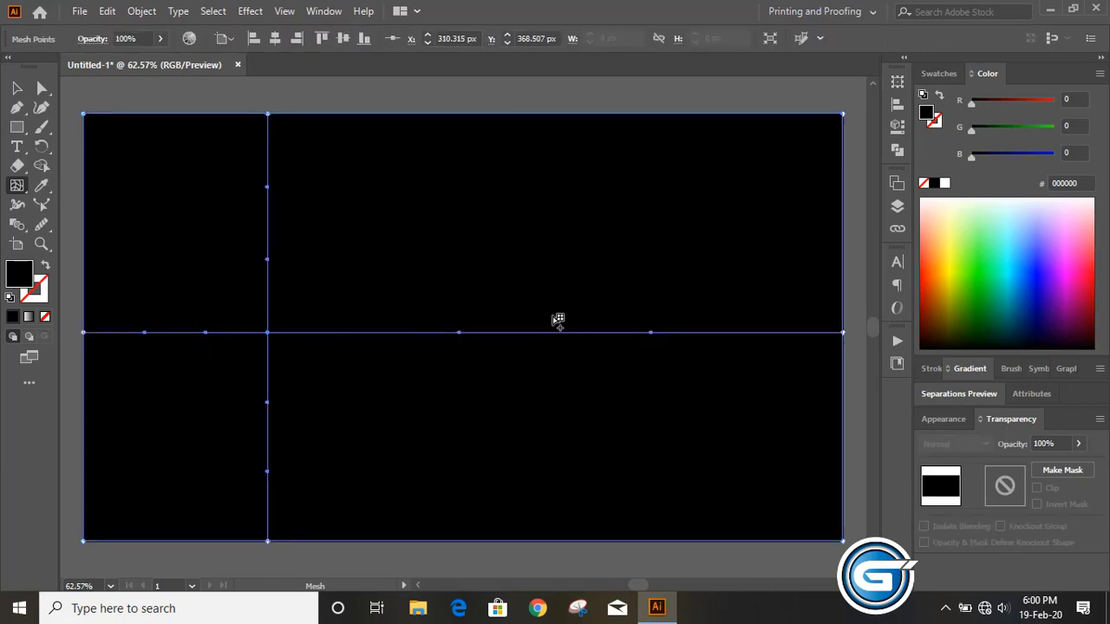
pyautogui.click(568, 432)
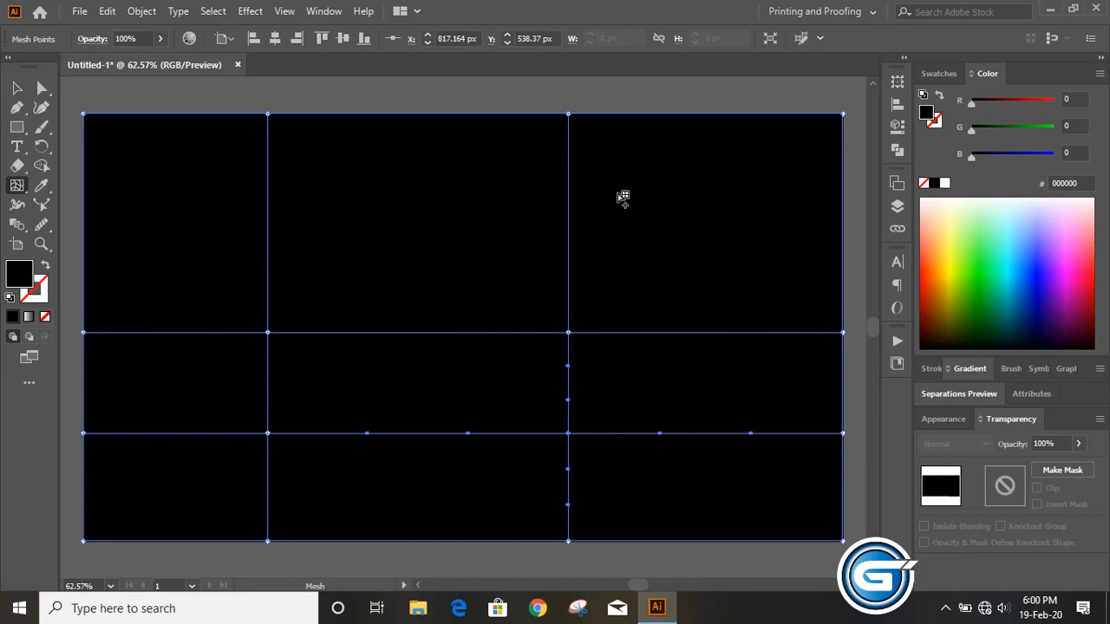
pyautogui.click(685, 185)
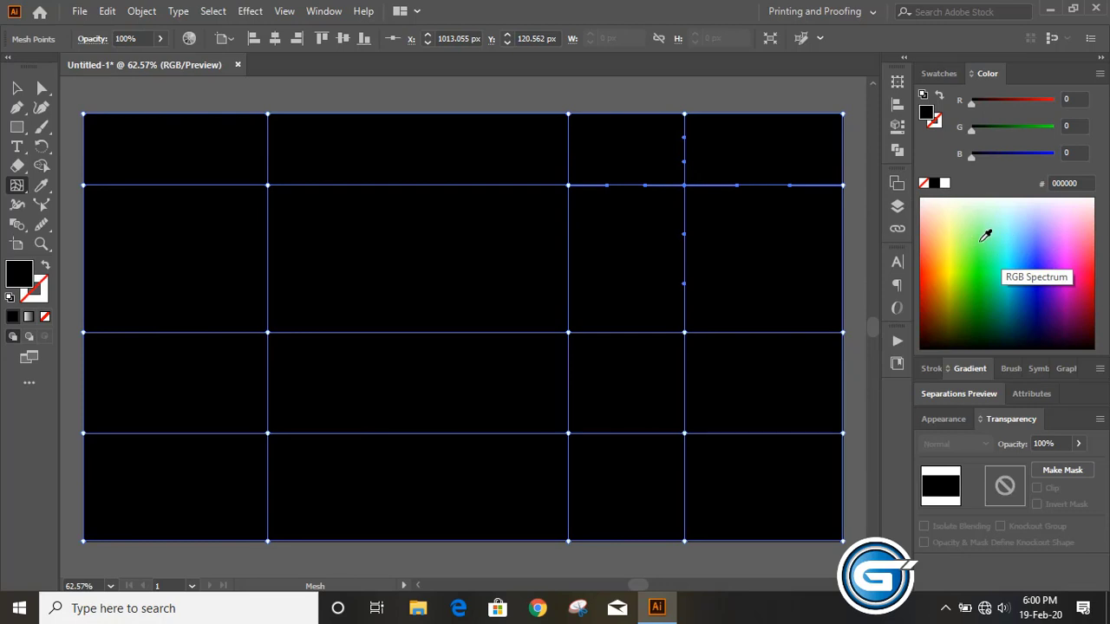
# Step: Colour the upper two interior mesh points of the middle column with grey swatches, using a lighter grey on the top one
pyautogui.click(941, 73)
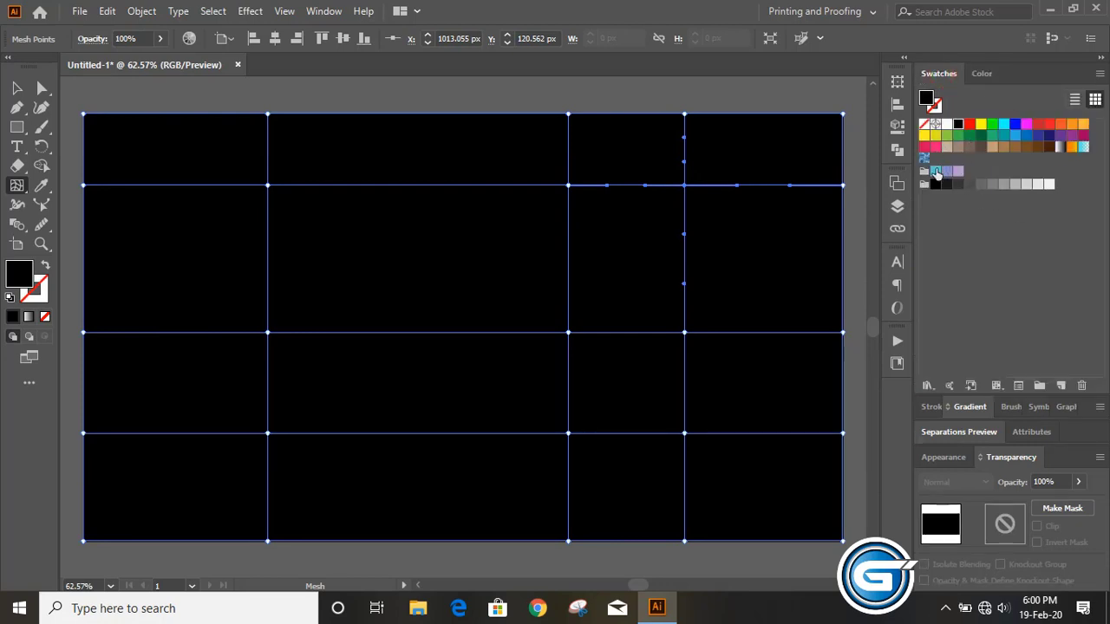
pyautogui.click(958, 184)
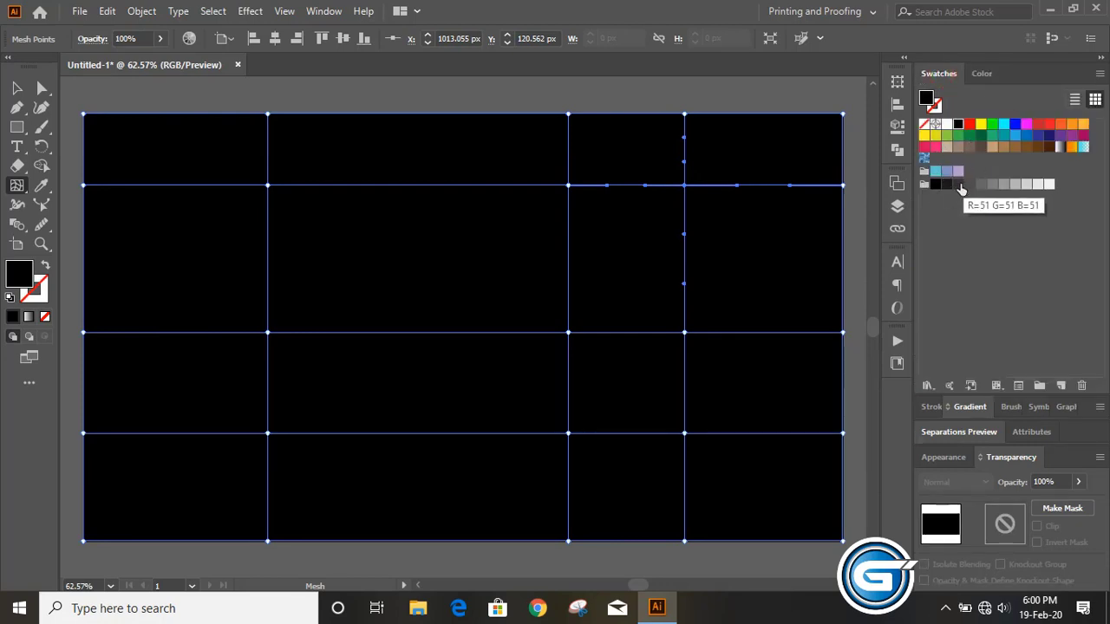
pyautogui.click(683, 332)
pyautogui.click(576, 333)
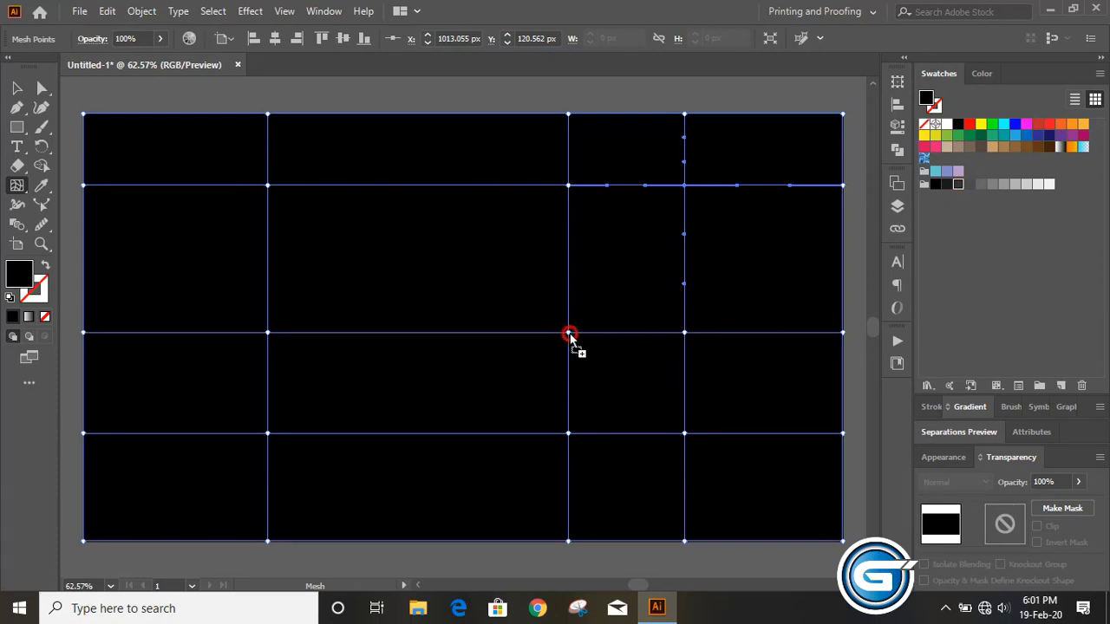
pyautogui.click(958, 184)
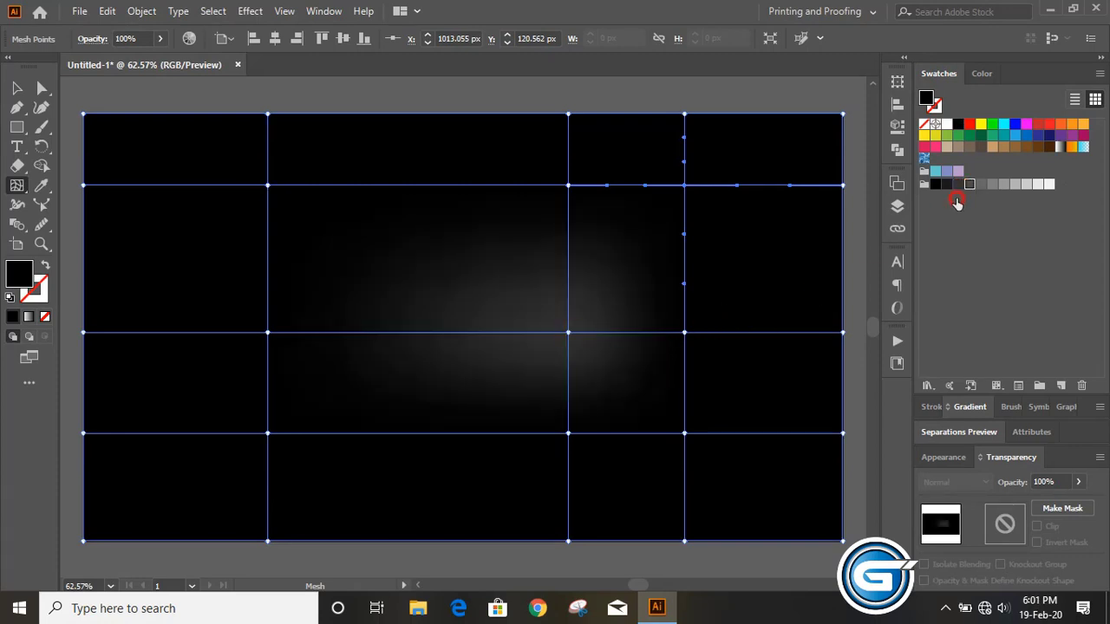
pyautogui.click(570, 185)
pyautogui.moveTo(980, 188); pyautogui.dragTo(569, 185)
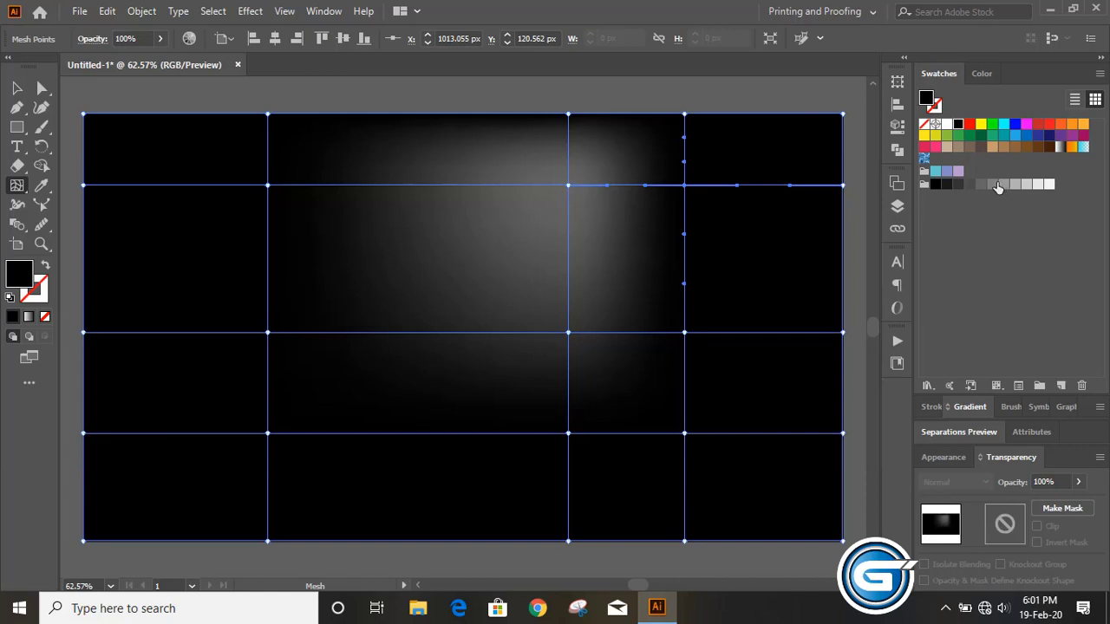
# Step: Apply grey swatches to the upper two interior mesh points of the left column and of the right column
pyautogui.moveTo(787, 249); pyautogui.dragTo(268, 185)
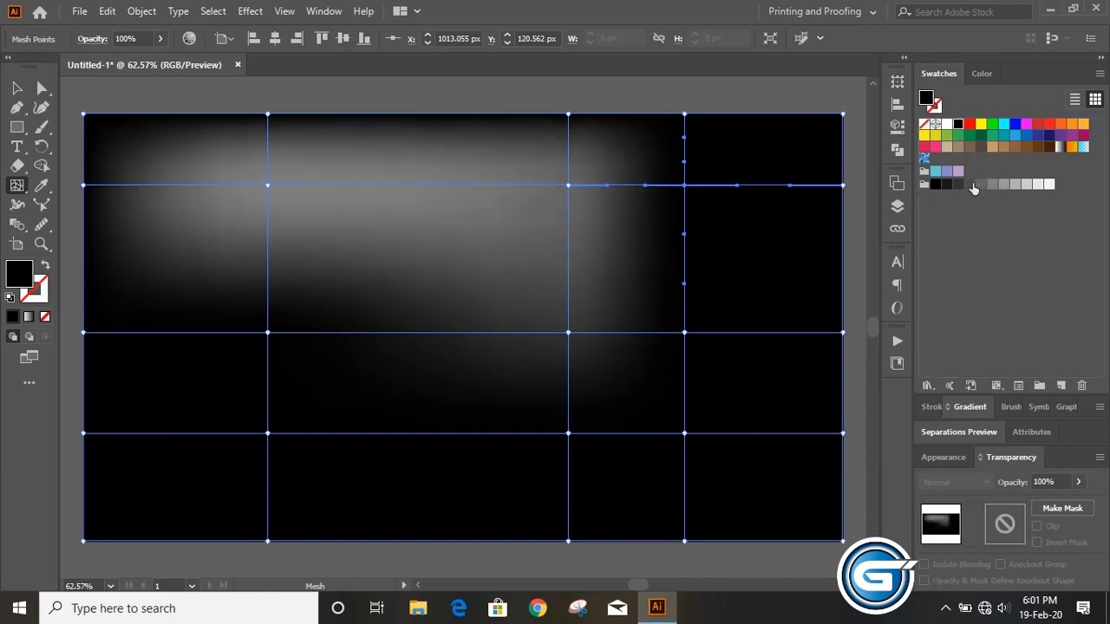
pyautogui.moveTo(558, 313); pyautogui.dragTo(267, 332)
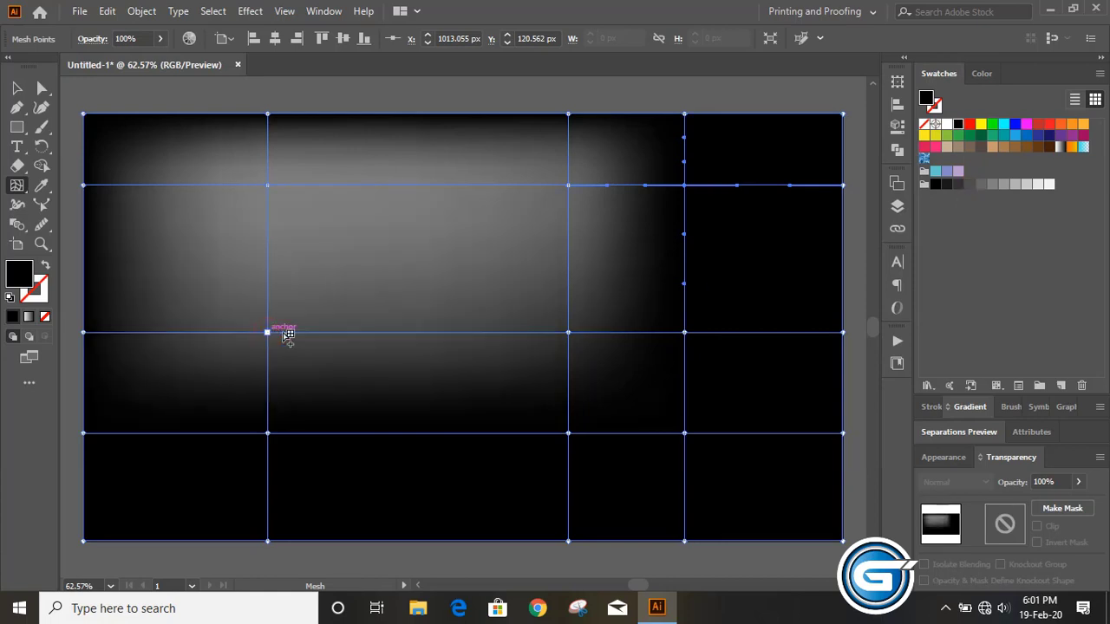
pyautogui.moveTo(959, 189); pyautogui.dragTo(686, 333)
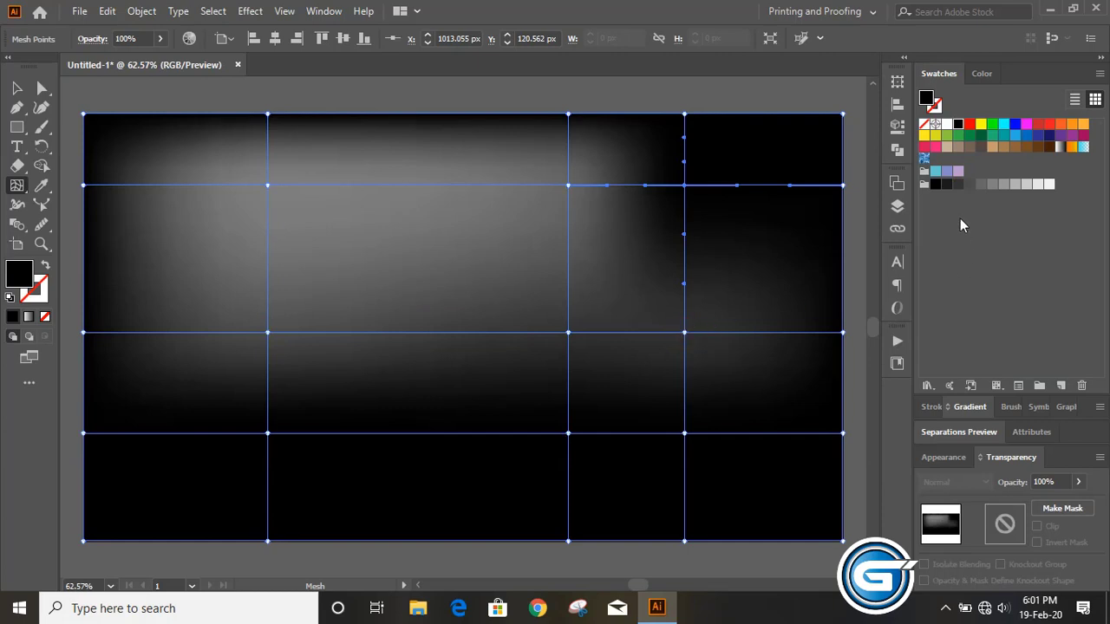
pyautogui.moveTo(981, 183); pyautogui.dragTo(686, 187)
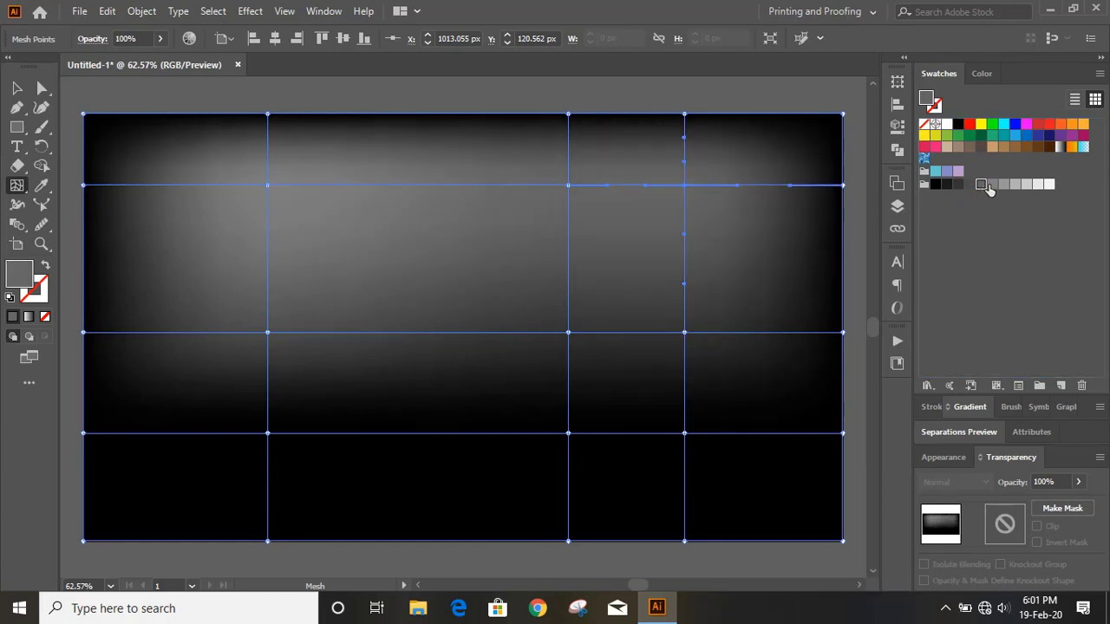
# Step: Colour the three mesh points of the lowest interior row with greys, using the lightest on the middle one, and deselect the mesh
pyautogui.moveTo(992, 185); pyautogui.dragTo(568, 434)
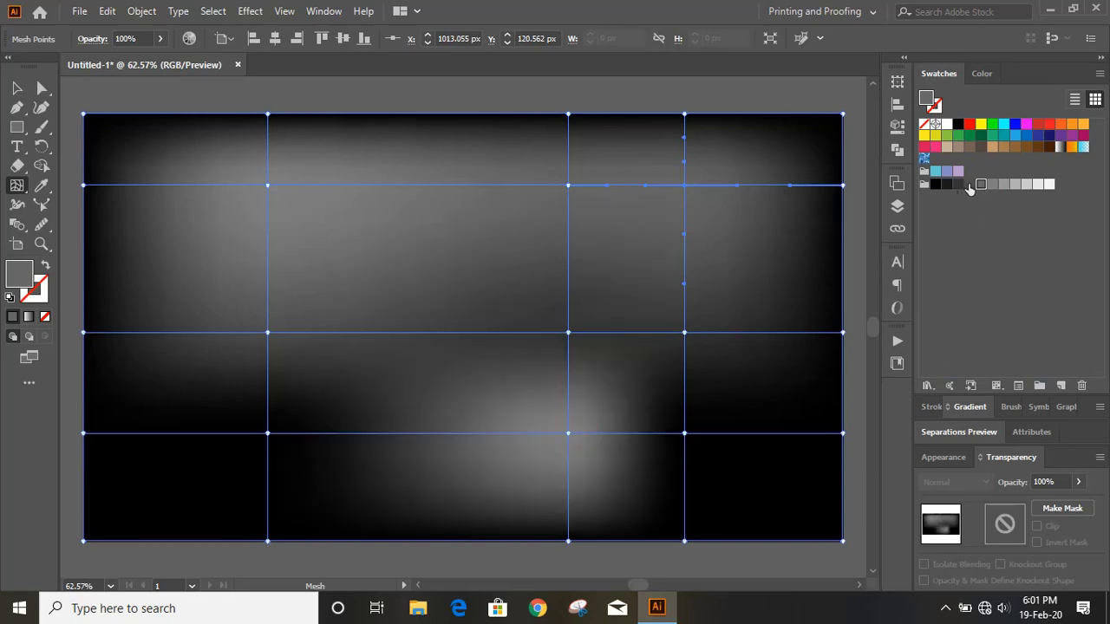
pyautogui.moveTo(969, 186); pyautogui.dragTo(686, 434)
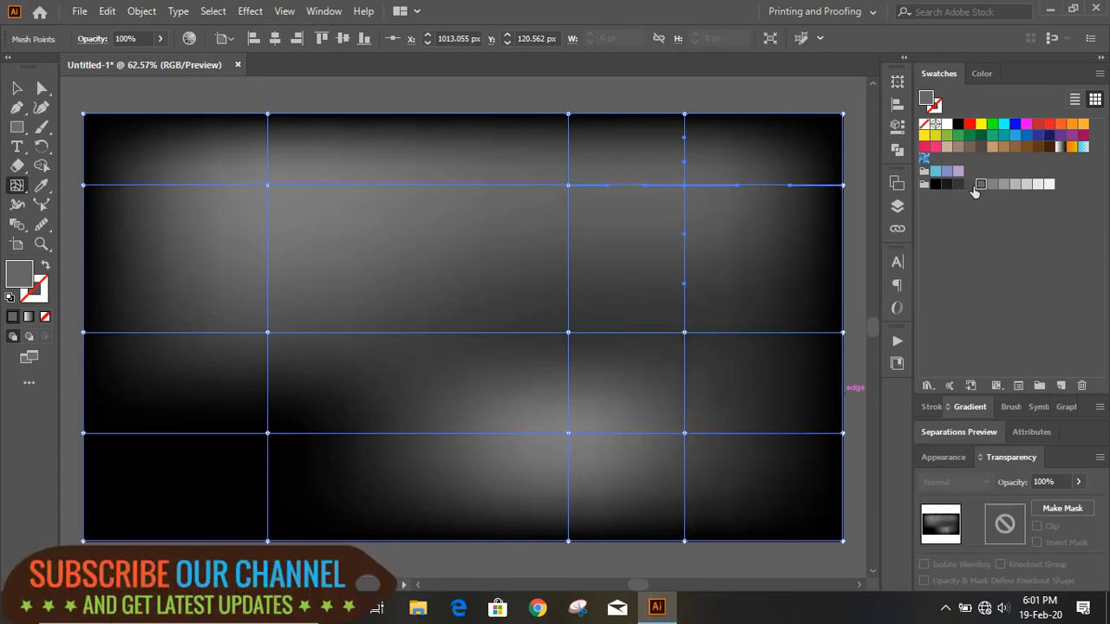
pyautogui.moveTo(973, 186); pyautogui.dragTo(271, 436)
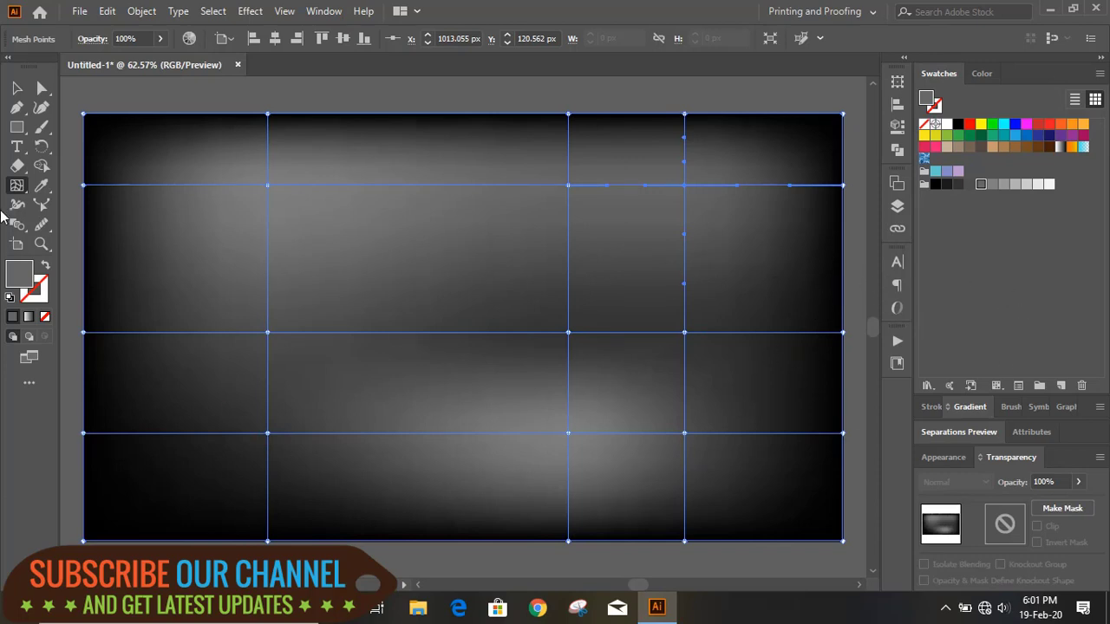
pyautogui.click(14, 88)
pyautogui.click(193, 90)
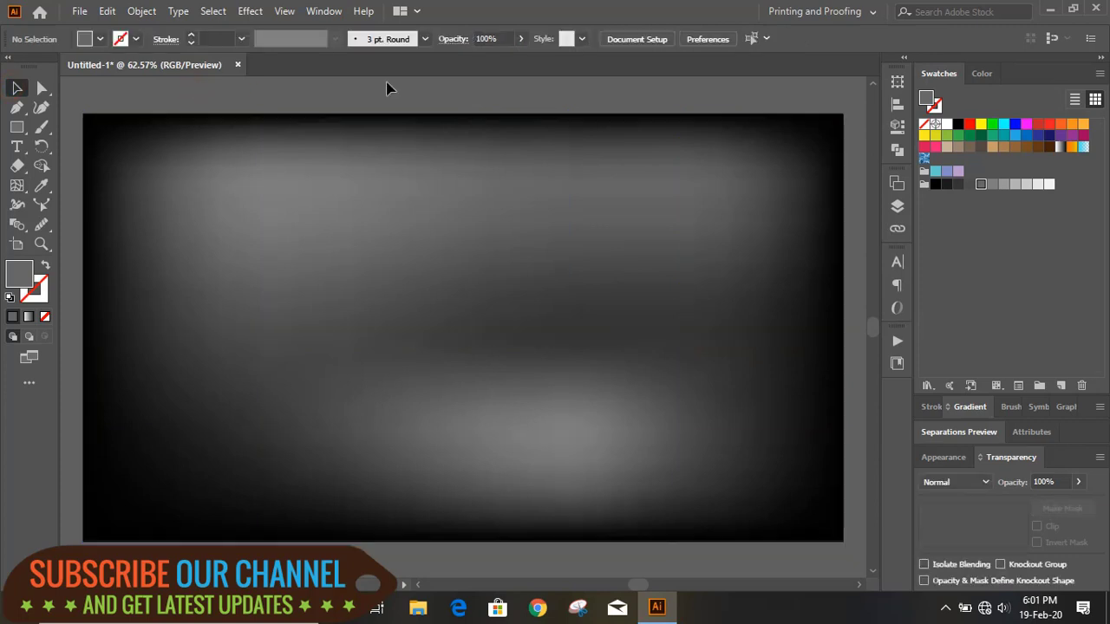
# Step: Lower the gradient mesh's opacity to about 43% so it blends with the black rectangle beneath
pyautogui.click(456, 275)
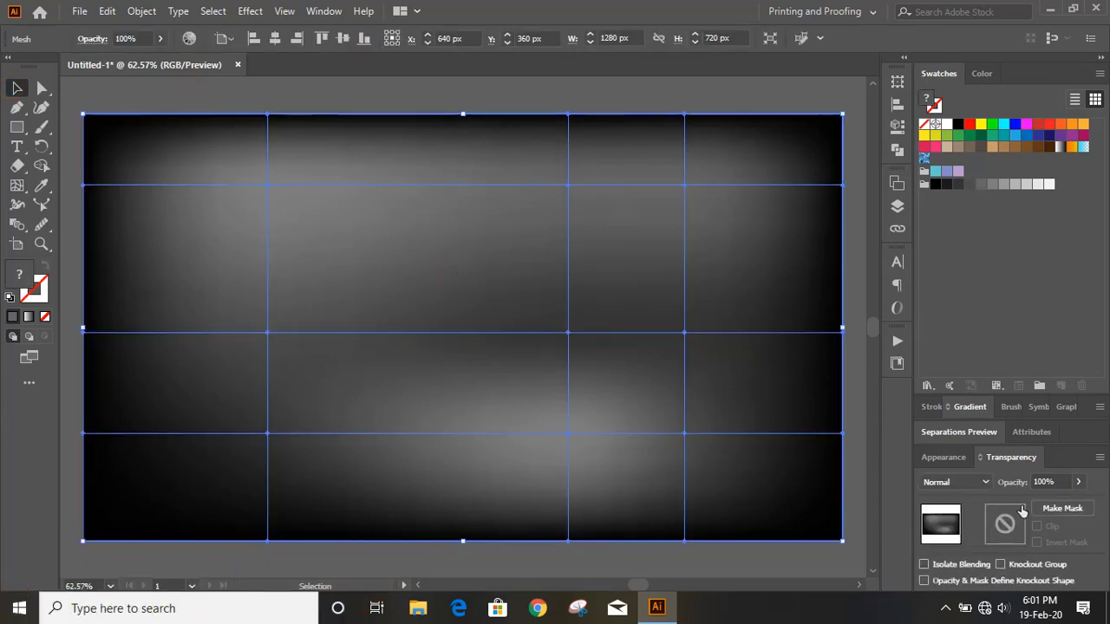
pyautogui.click(1079, 481)
pyautogui.click(1043, 505)
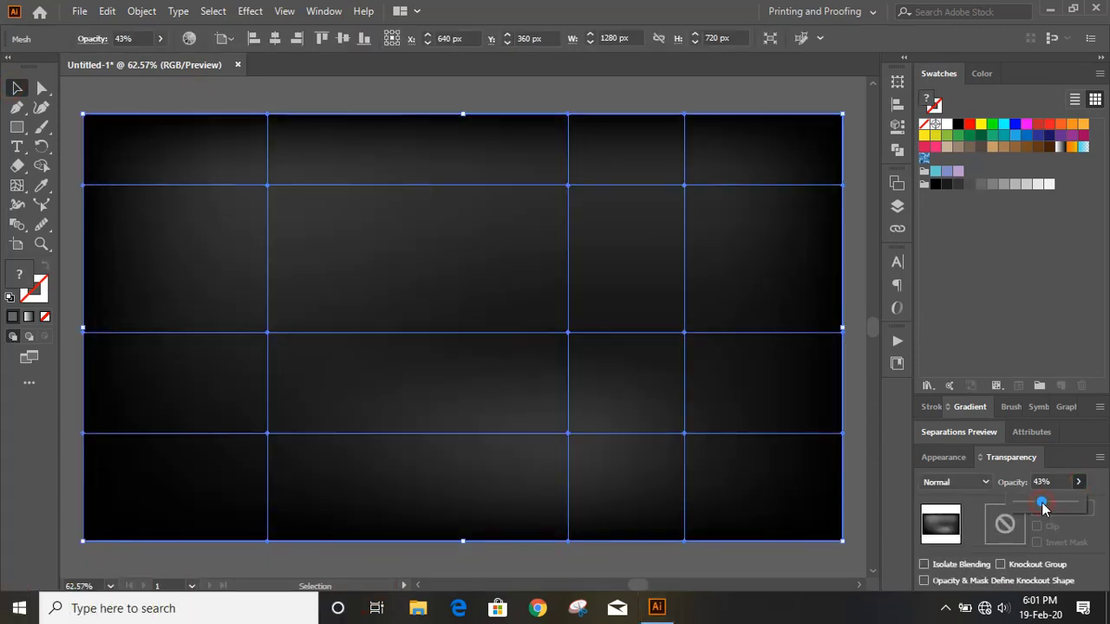
pyautogui.click(1038, 504)
pyautogui.moveTo(1038, 504); pyautogui.dragTo(1043, 506)
# Step: Select both the mesh and the black rectangle beneath it and lock them as the background
pyautogui.click(320, 98)
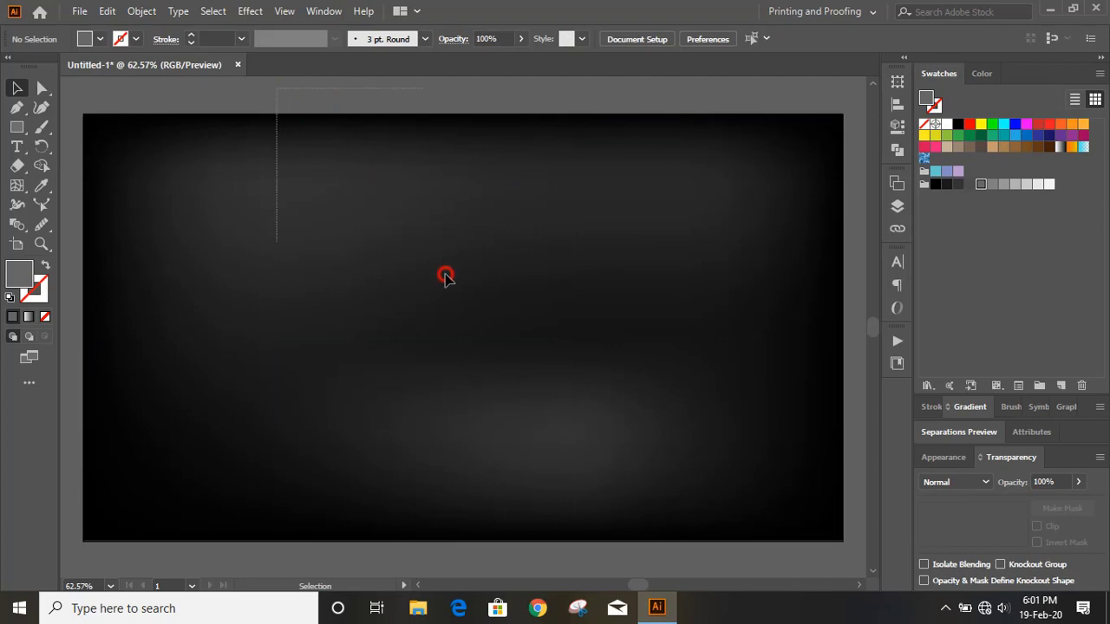
pyautogui.click(143, 13)
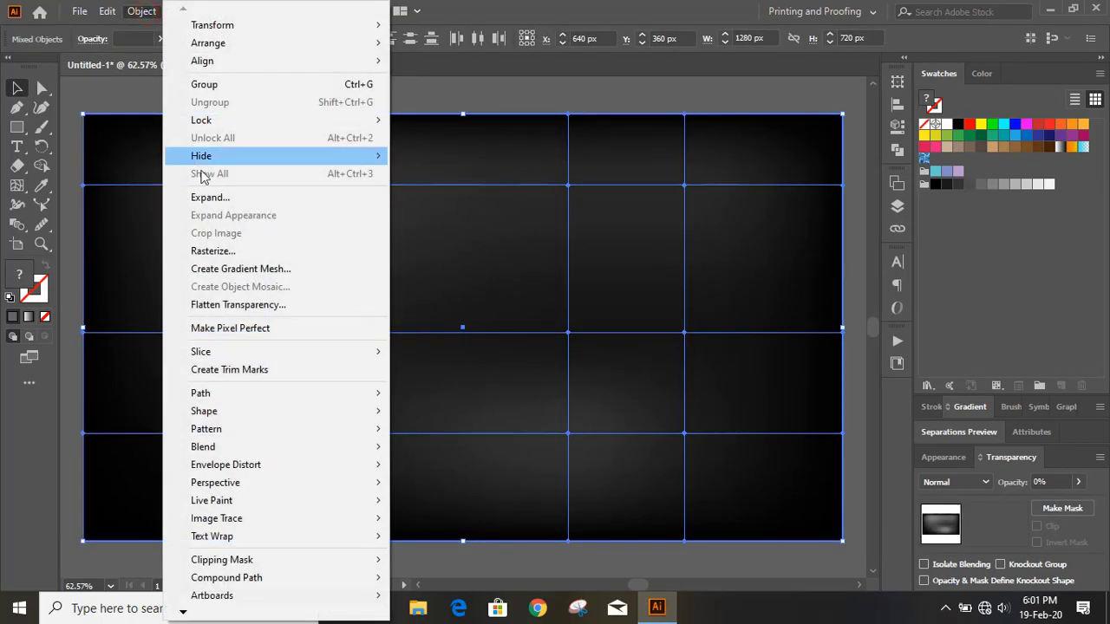
pyautogui.moveTo(287, 124)
pyautogui.click(433, 122)
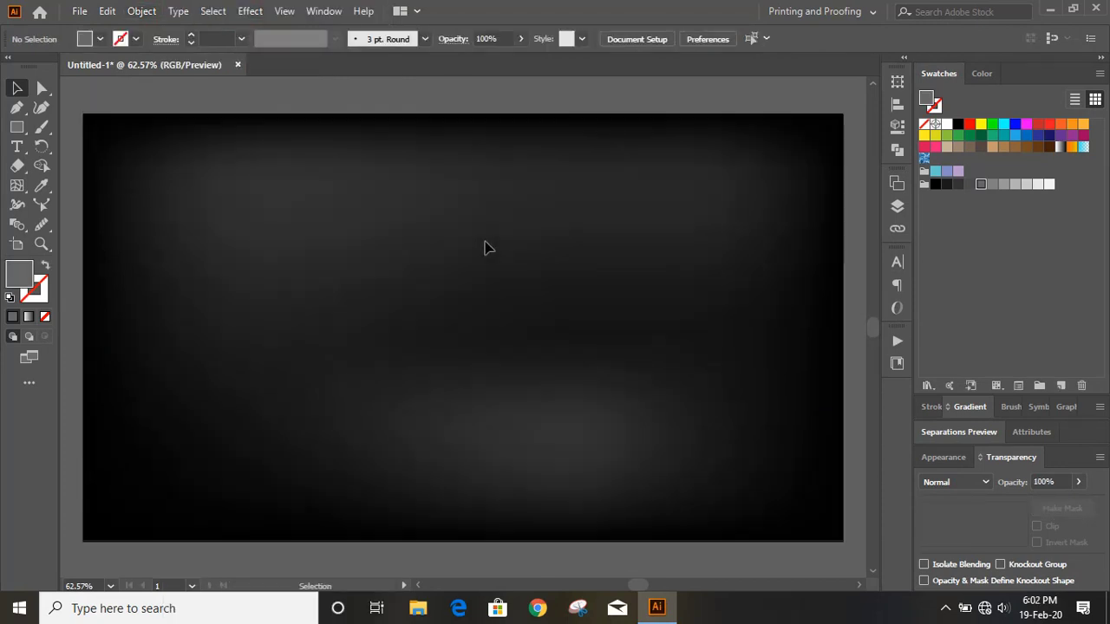
# Step: Draw a large grey hexagon with the Polygon tool and move it down to sit fully inside the dark background
pyautogui.click(16, 126)
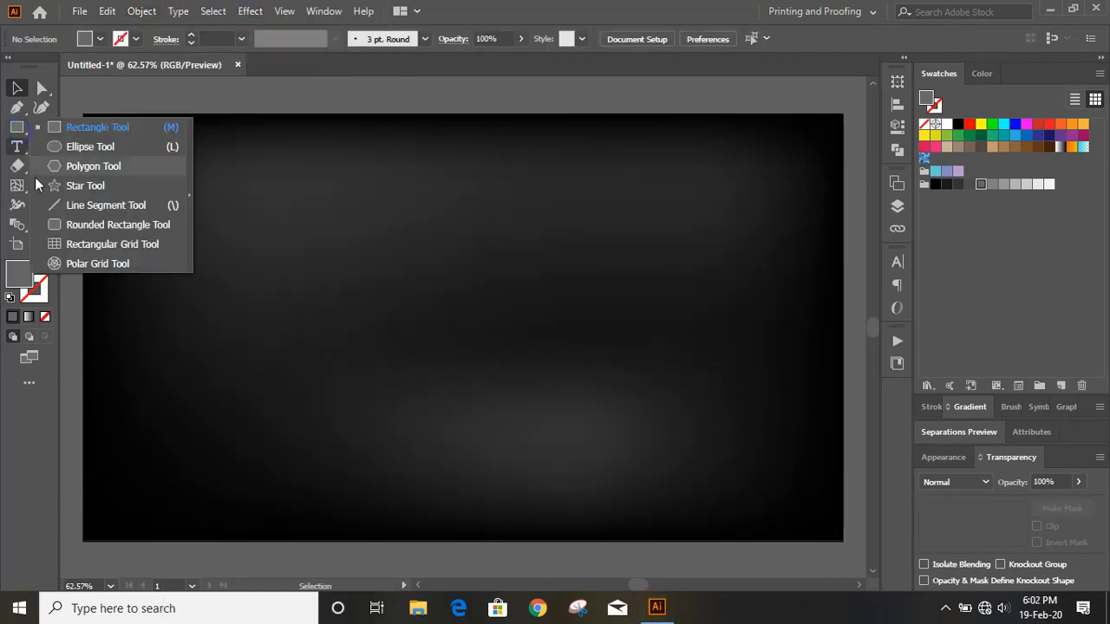
pyautogui.click(119, 168)
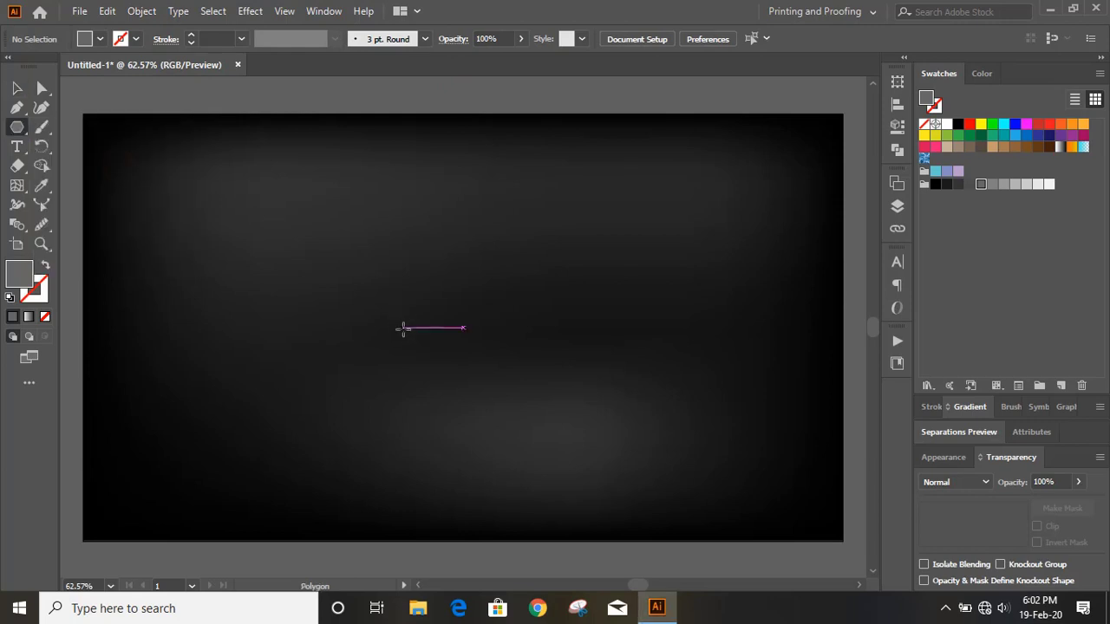
pyautogui.moveTo(396, 243); pyautogui.dragTo(463, 377)
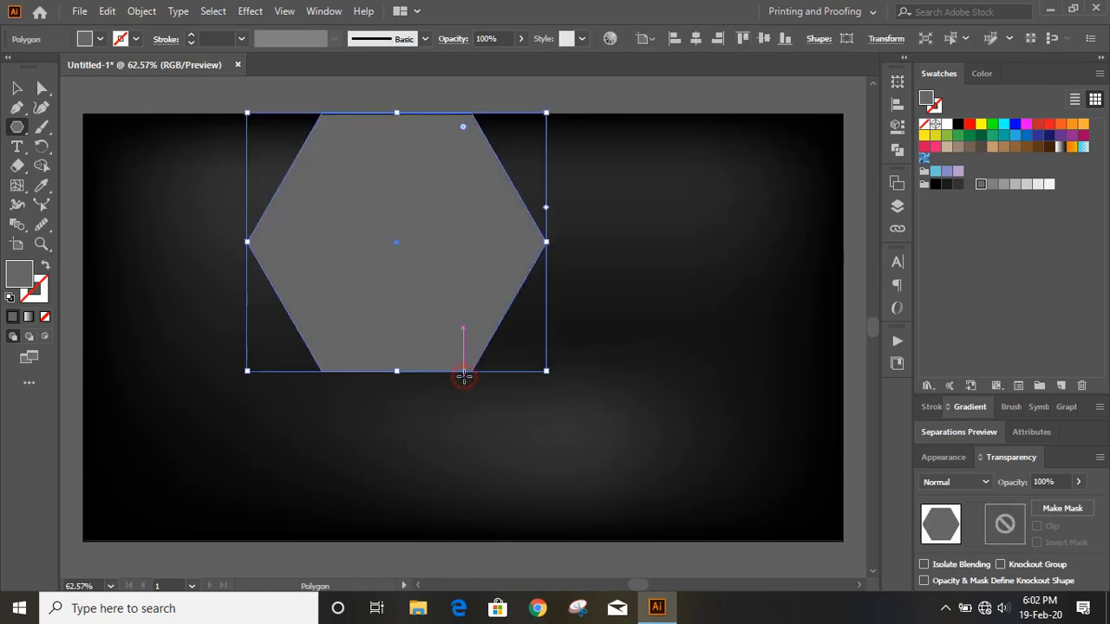
pyautogui.click(16, 88)
pyautogui.moveTo(426, 212); pyautogui.dragTo(432, 284)
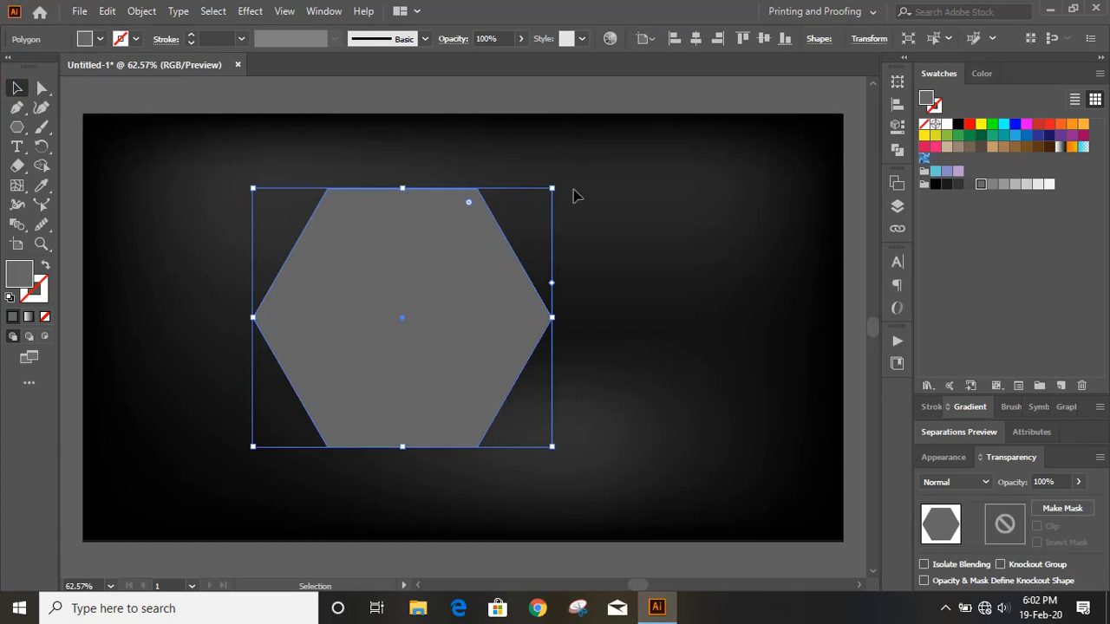
# Step: Rotate the grey hexagon so one corner points straight up, shift it slightly toward the artboard's middle, and deselect it
pyautogui.moveTo(560, 185); pyautogui.dragTo(546, 455)
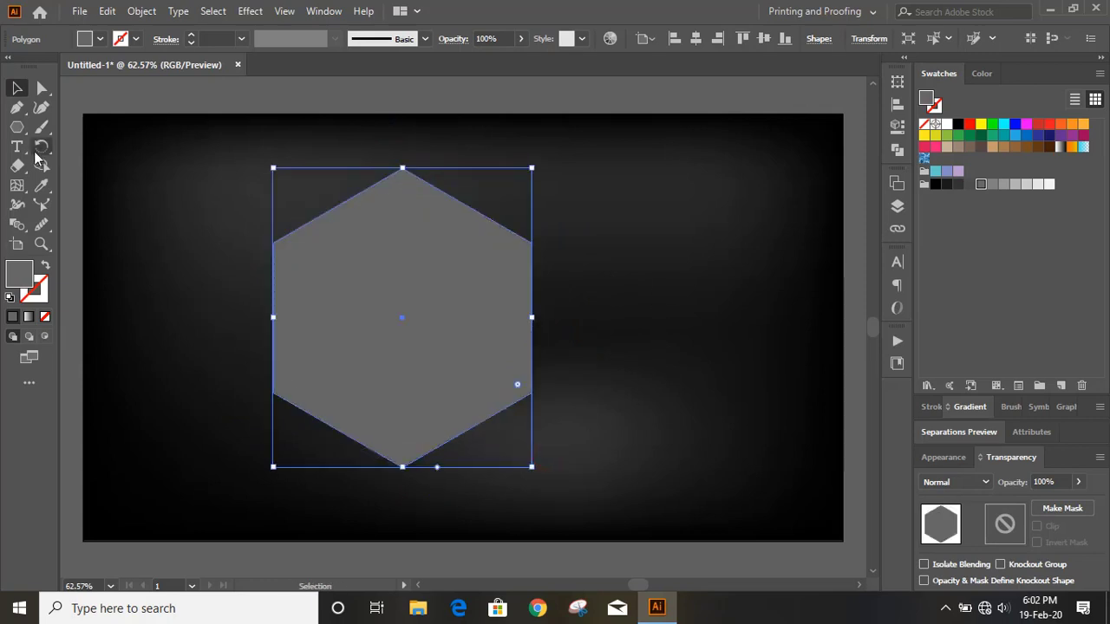
pyautogui.click(141, 95)
pyautogui.moveTo(382, 300); pyautogui.dragTo(401, 316)
pyautogui.click(622, 231)
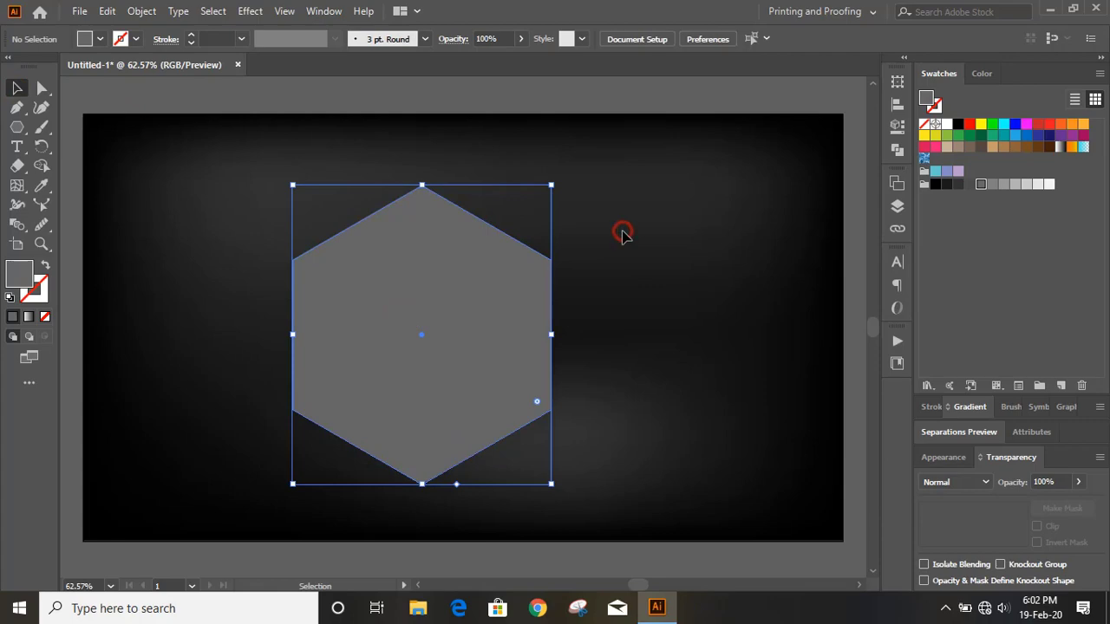
# Step: Copy the grey hexagon, paste it in place, and scale the copy down slightly from its centre to form an inner hexagon
pyautogui.hotkey('ctrl', '1')
pyautogui.click(395, 207)
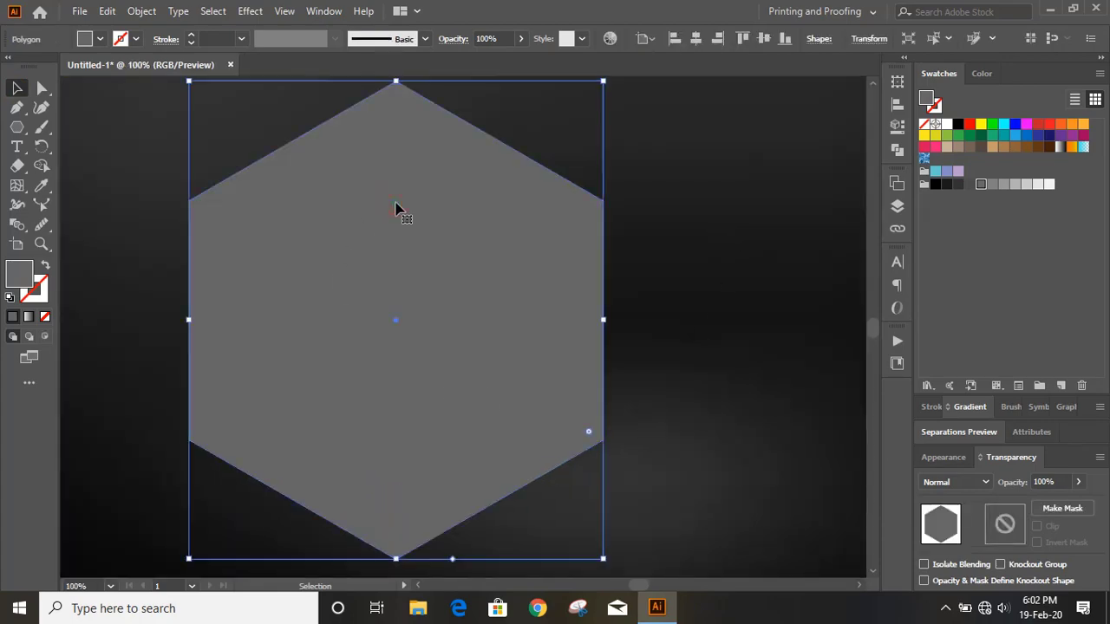
pyautogui.click(106, 10)
pyautogui.click(130, 87)
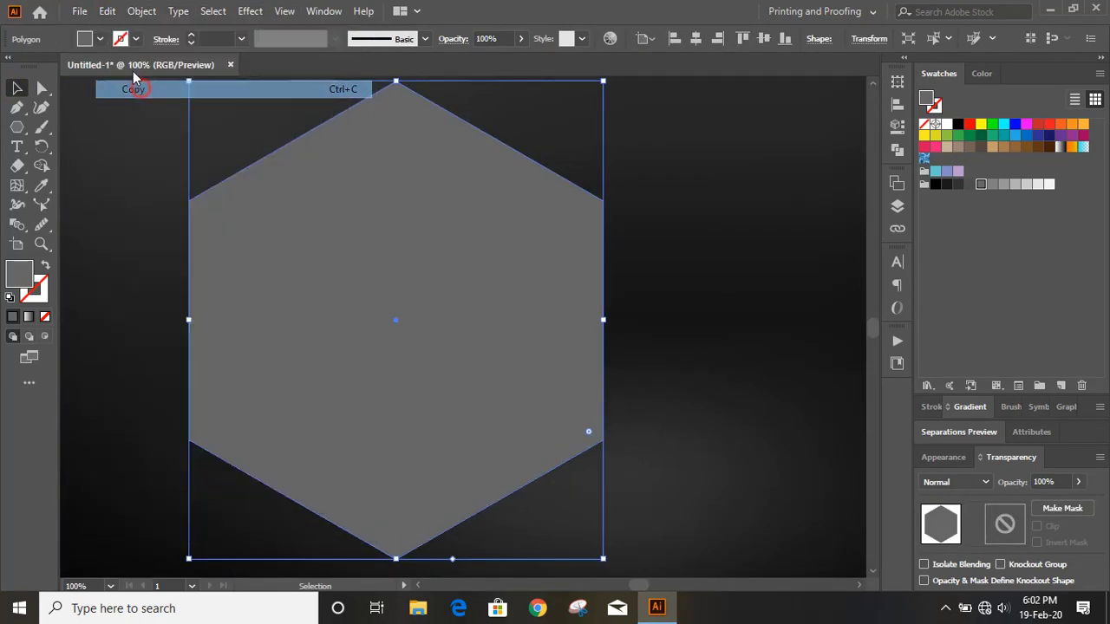
pyautogui.click(107, 10)
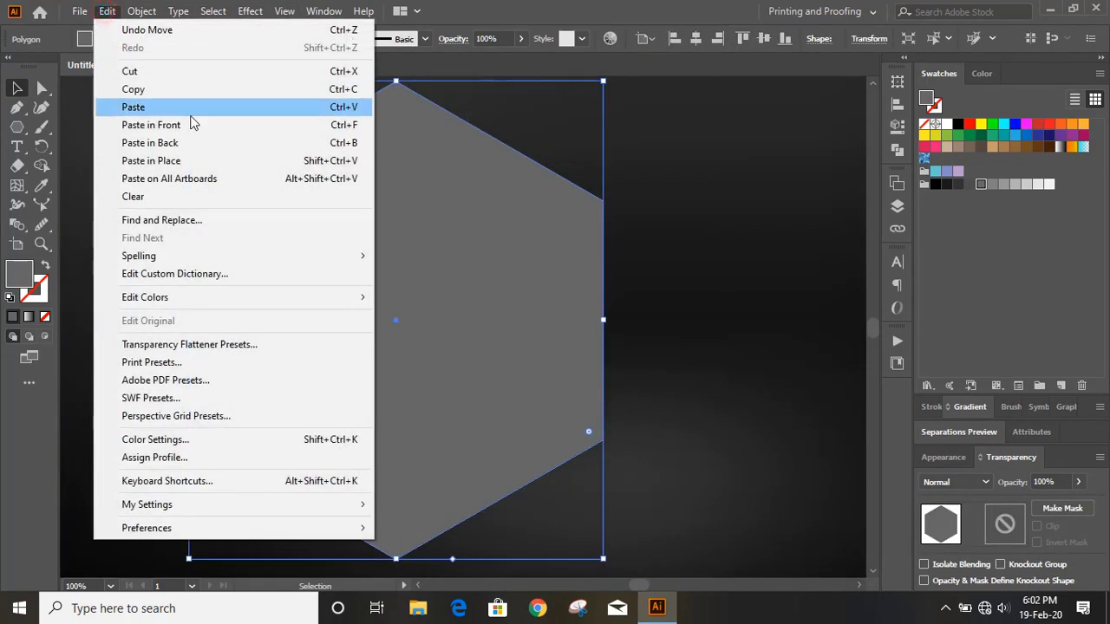
pyautogui.click(151, 160)
pyautogui.moveTo(604, 83); pyautogui.dragTo(599, 110)
pyautogui.click(657, 167)
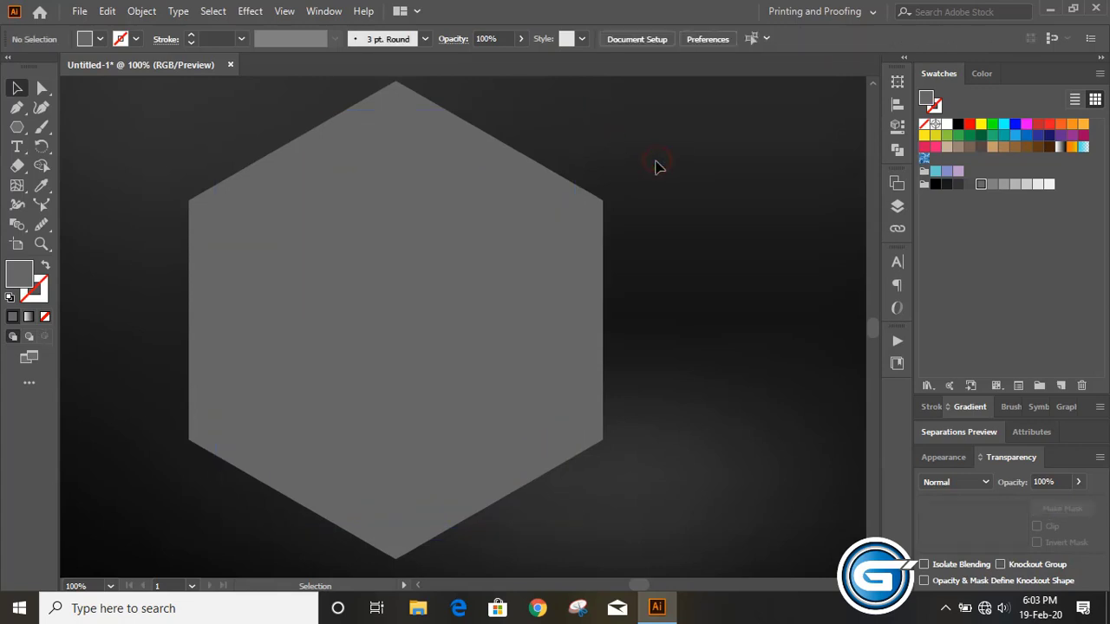
# Step: Fill the smaller inner hexagon with a light green swatch and deselect it
pyautogui.click(431, 246)
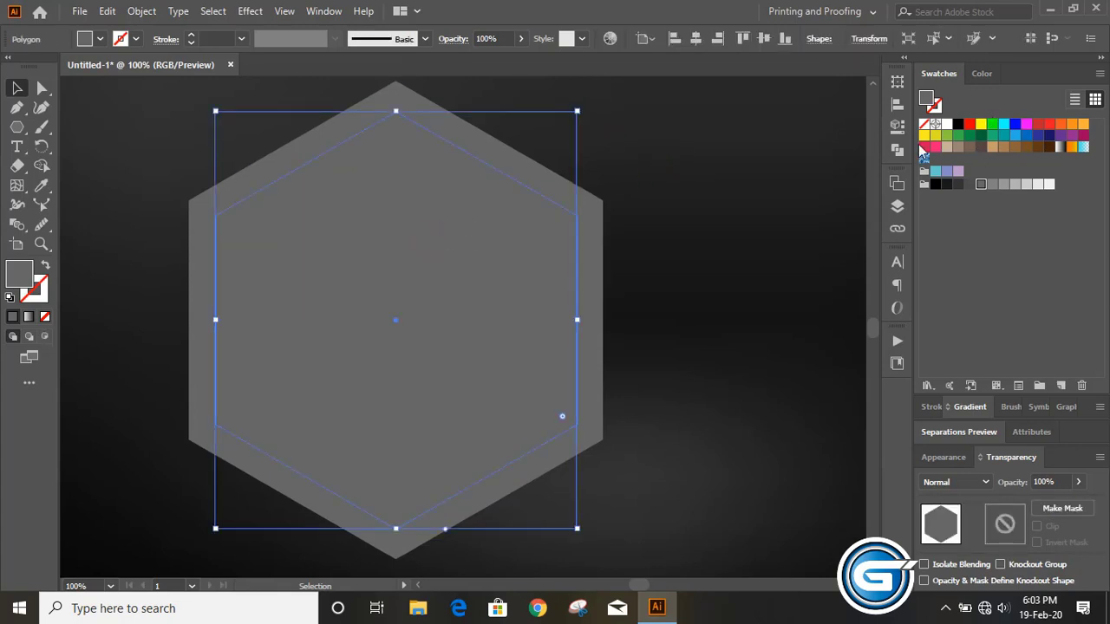
pyautogui.click(947, 136)
pyautogui.click(684, 156)
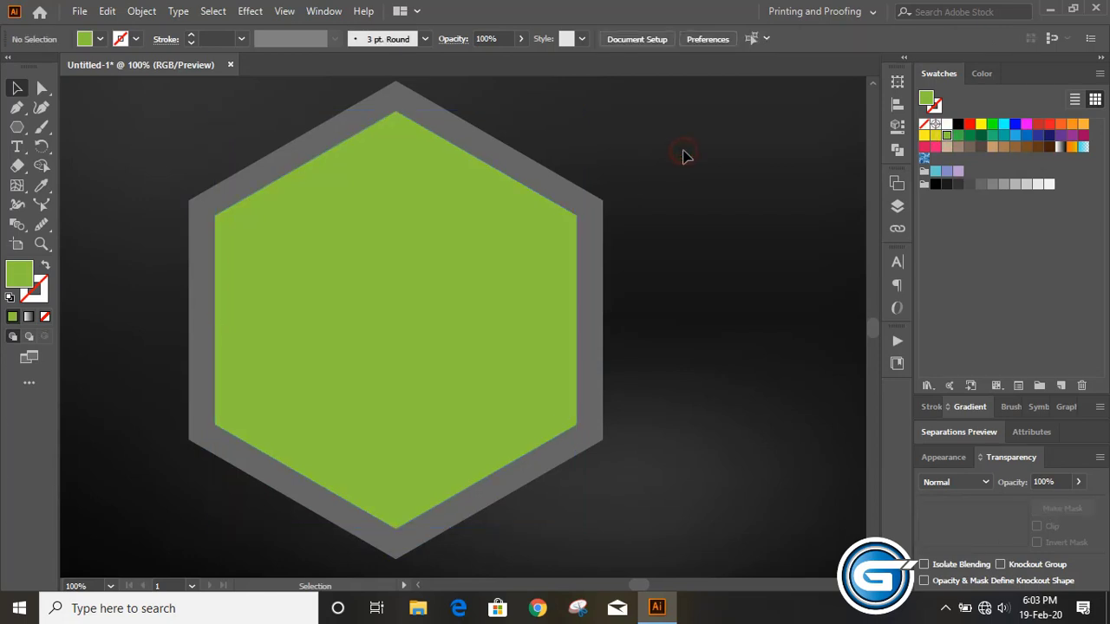
# Step: Draw three straight Pen tool lines, each joining a pair of opposite corners of the outer grey hexagon
pyautogui.hotkey('ctrl', '-')
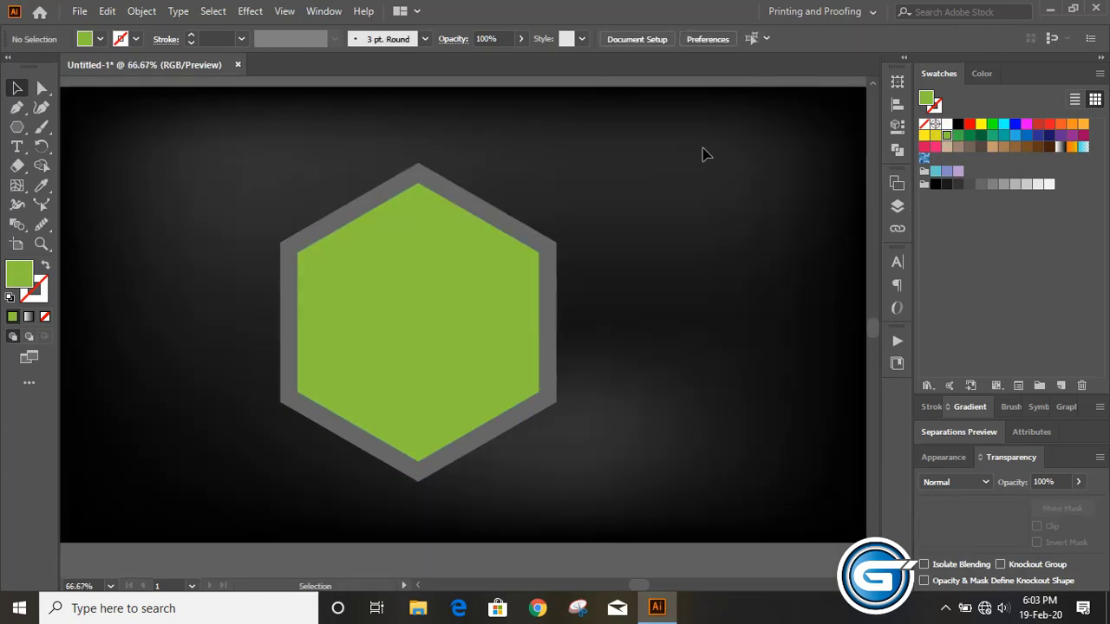
pyautogui.click(17, 107)
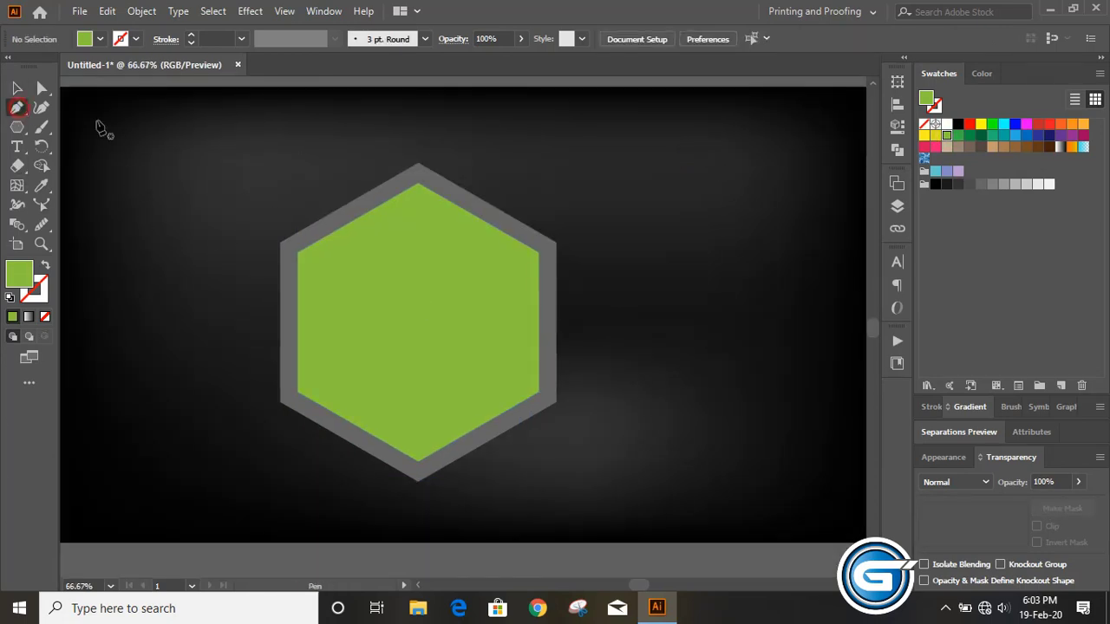
pyautogui.click(422, 165)
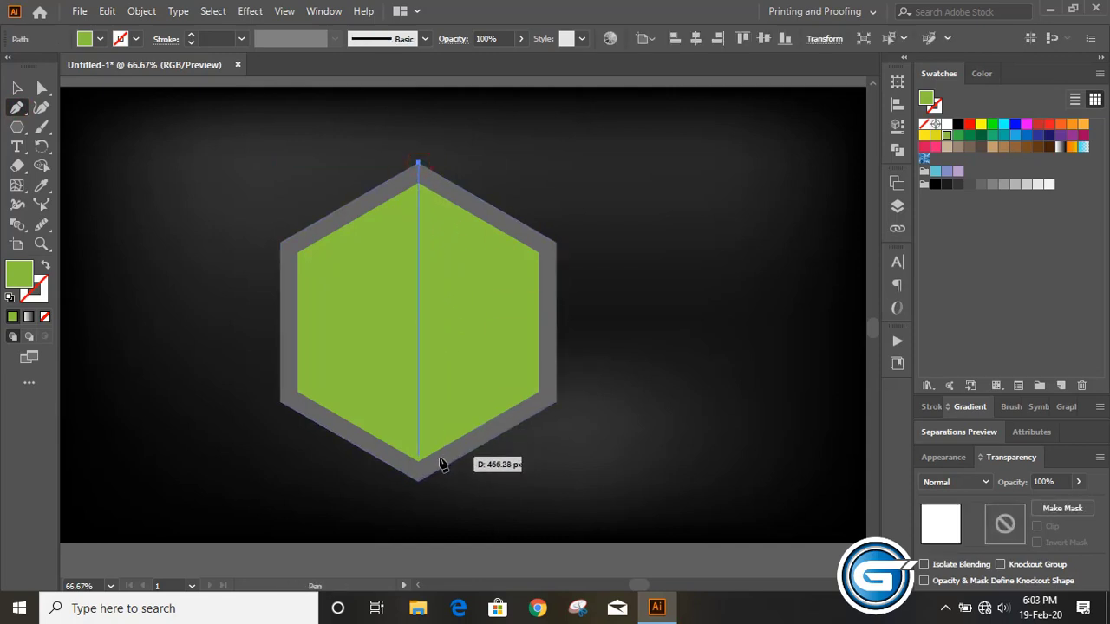
pyautogui.click(422, 483)
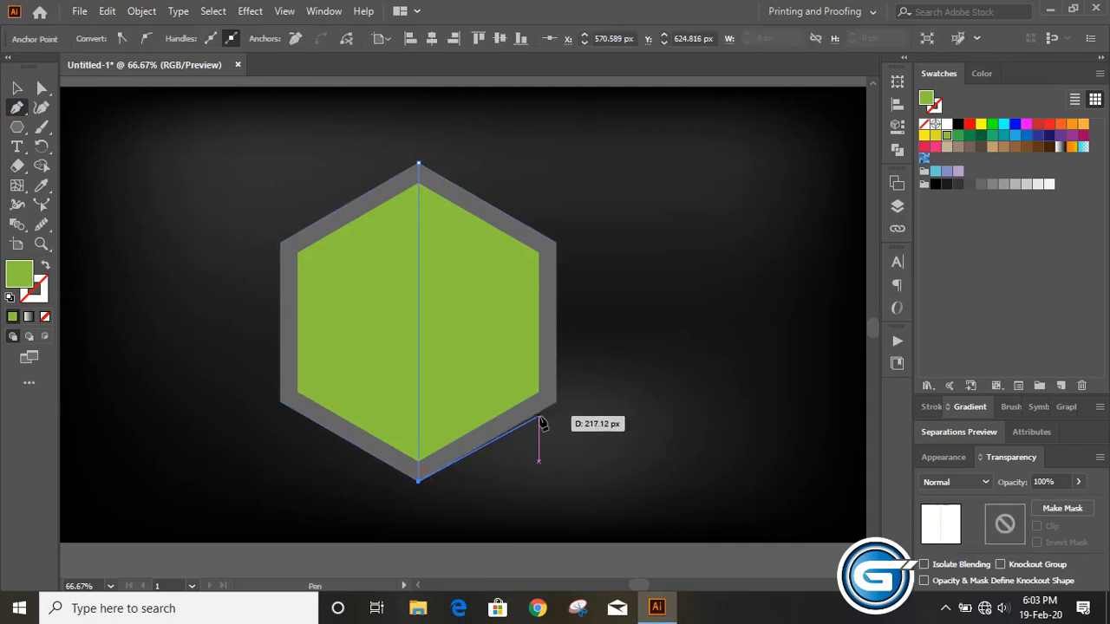
pyautogui.click(281, 243)
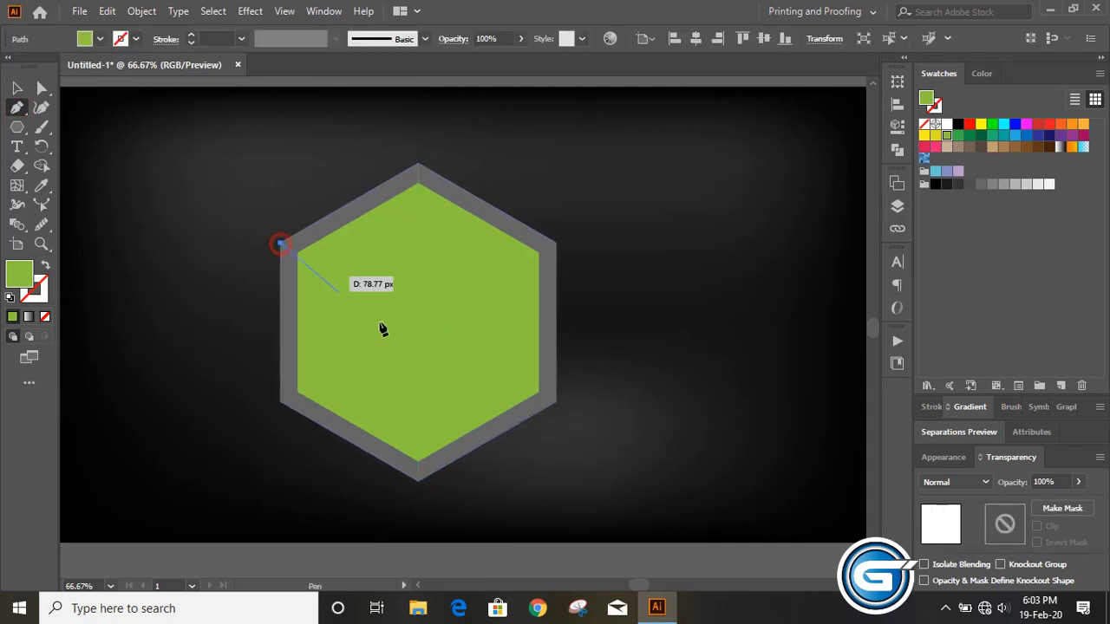
pyautogui.click(557, 402)
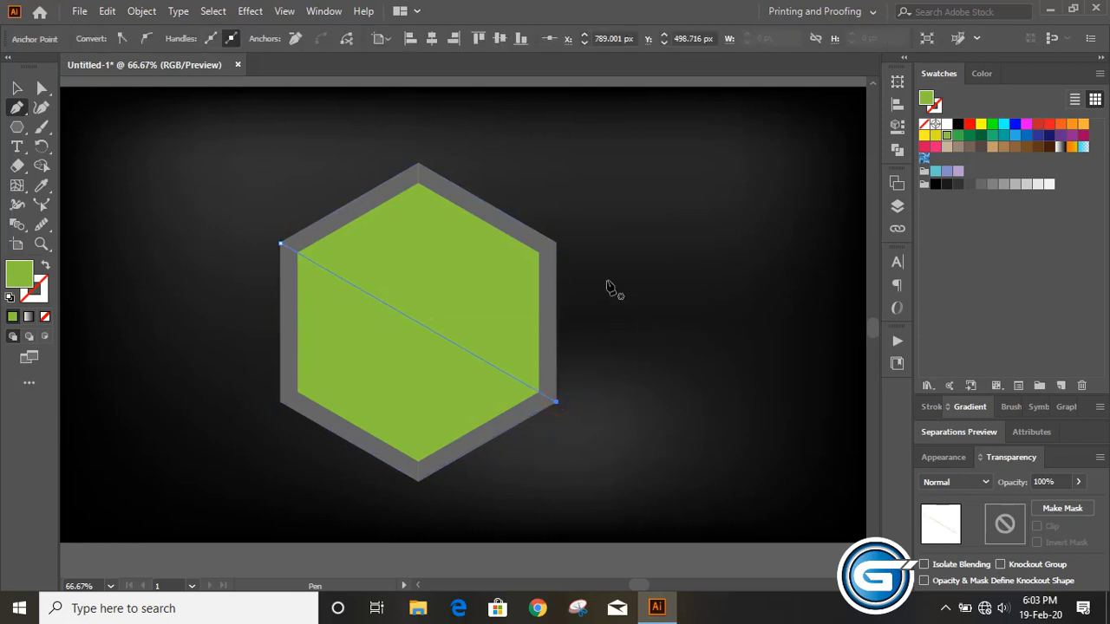
pyautogui.click(557, 244)
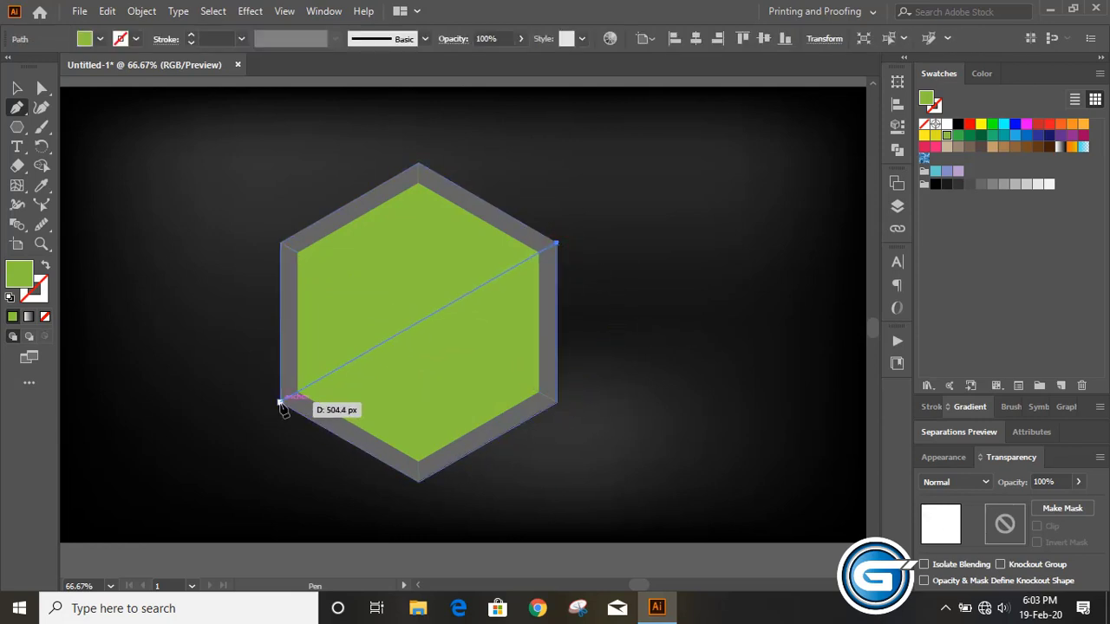
pyautogui.click(282, 402)
pyautogui.click(17, 88)
pyautogui.click(210, 142)
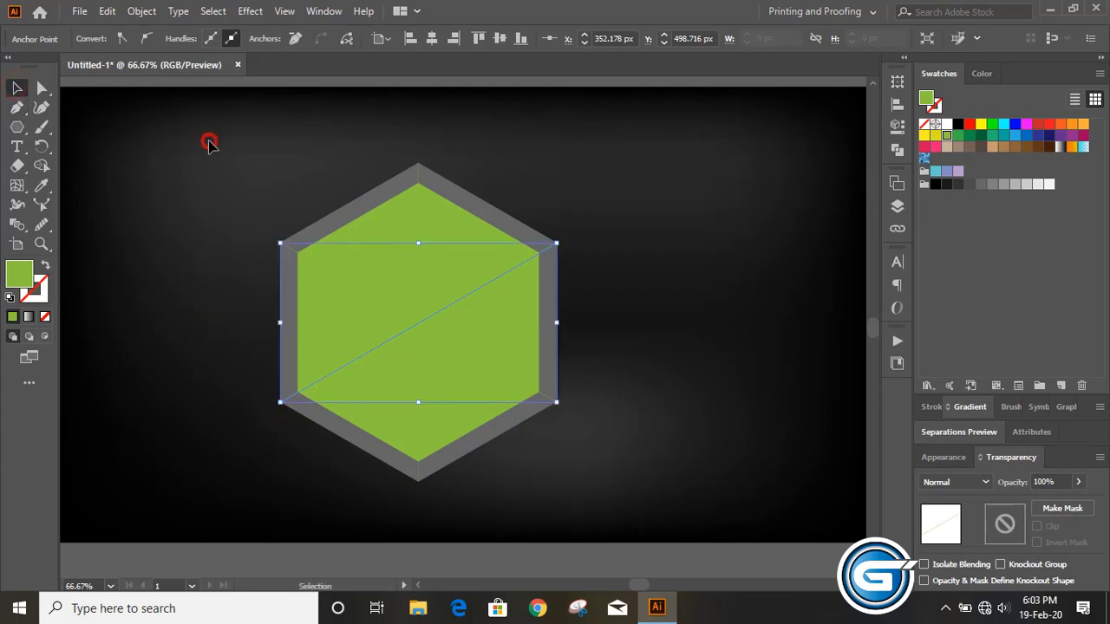
# Step: Lengthen the upper-left to lower-right diagonal from its centre so both ends extend past the grey hexagon
pyautogui.click(288, 251)
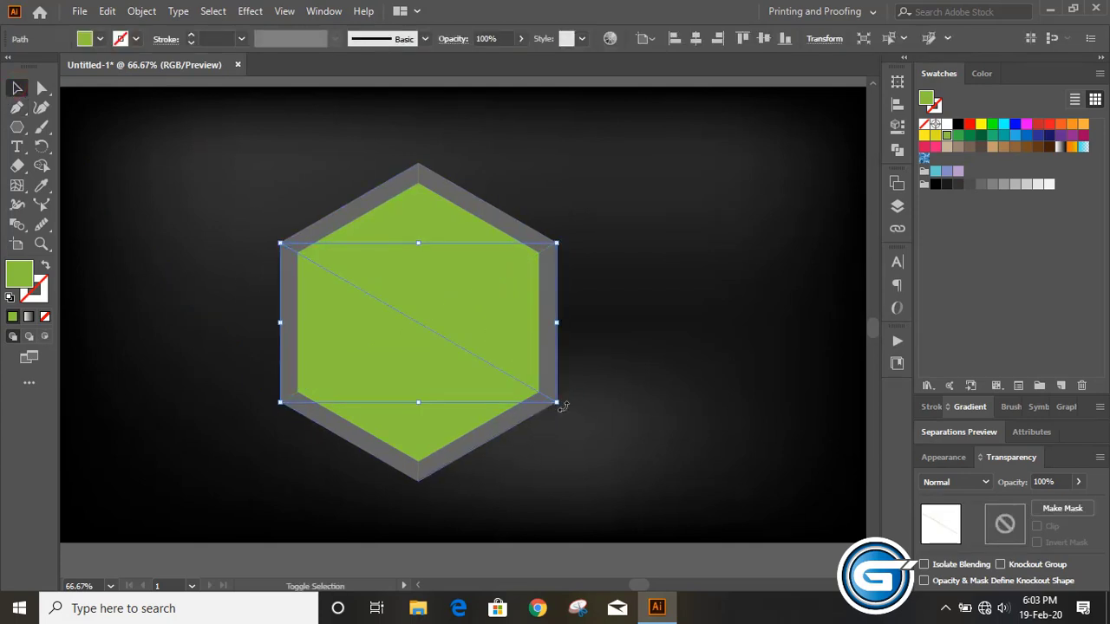
pyautogui.moveTo(558, 408); pyautogui.dragTo(598, 450)
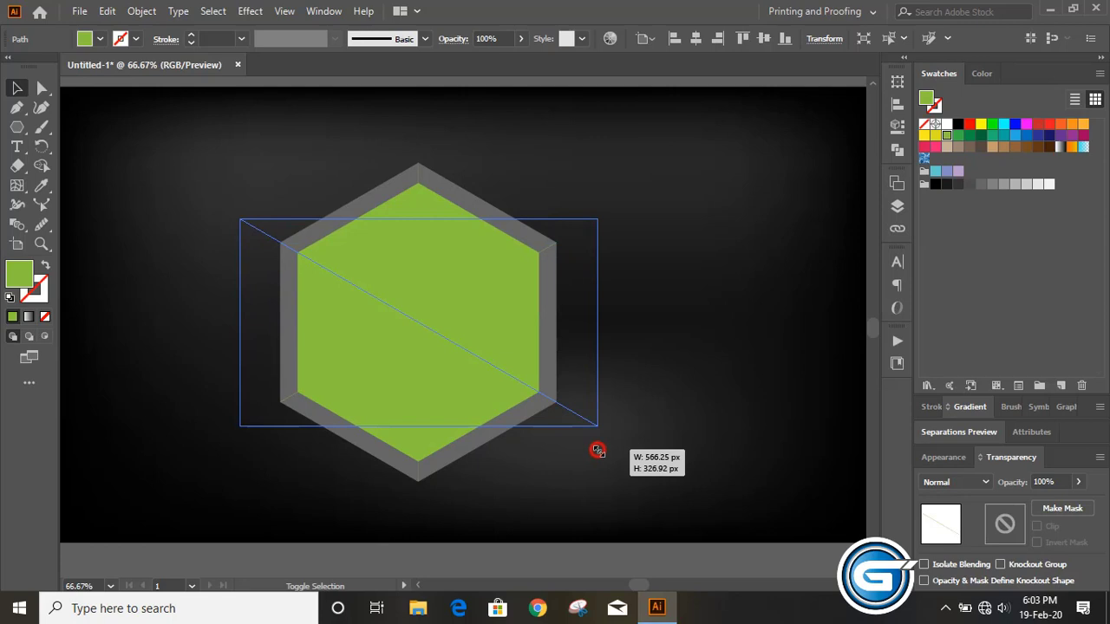
pyautogui.moveTo(598, 450); pyautogui.dragTo(604, 456)
pyautogui.click(661, 332)
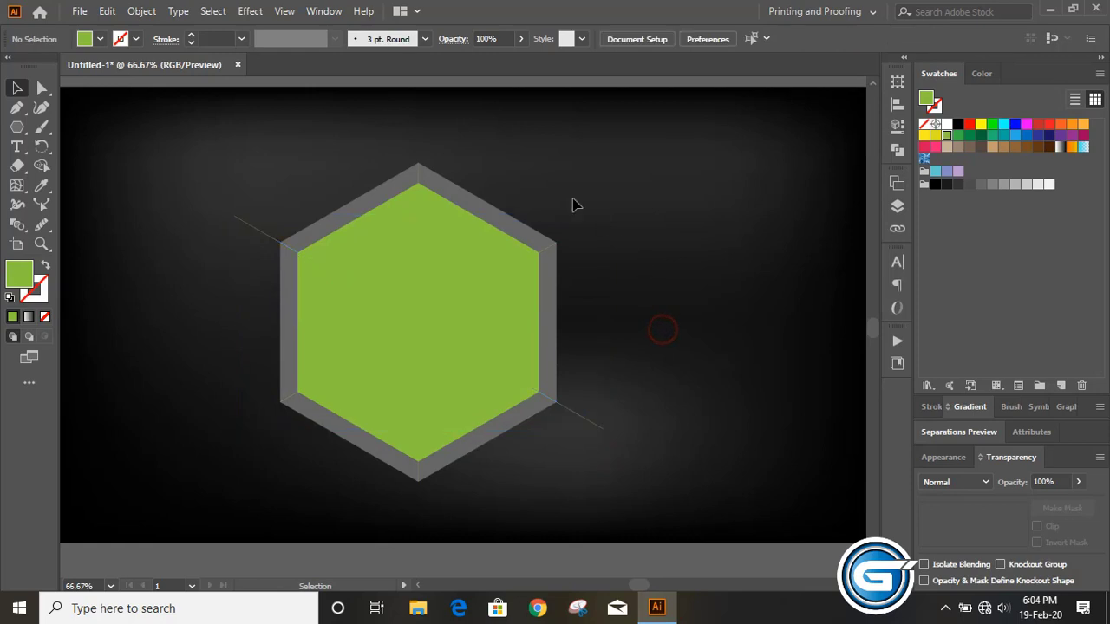
# Step: Lengthen the vertical line and the remaining diagonal from their centres so their ends extend past the grey hexagon
pyautogui.click(423, 164)
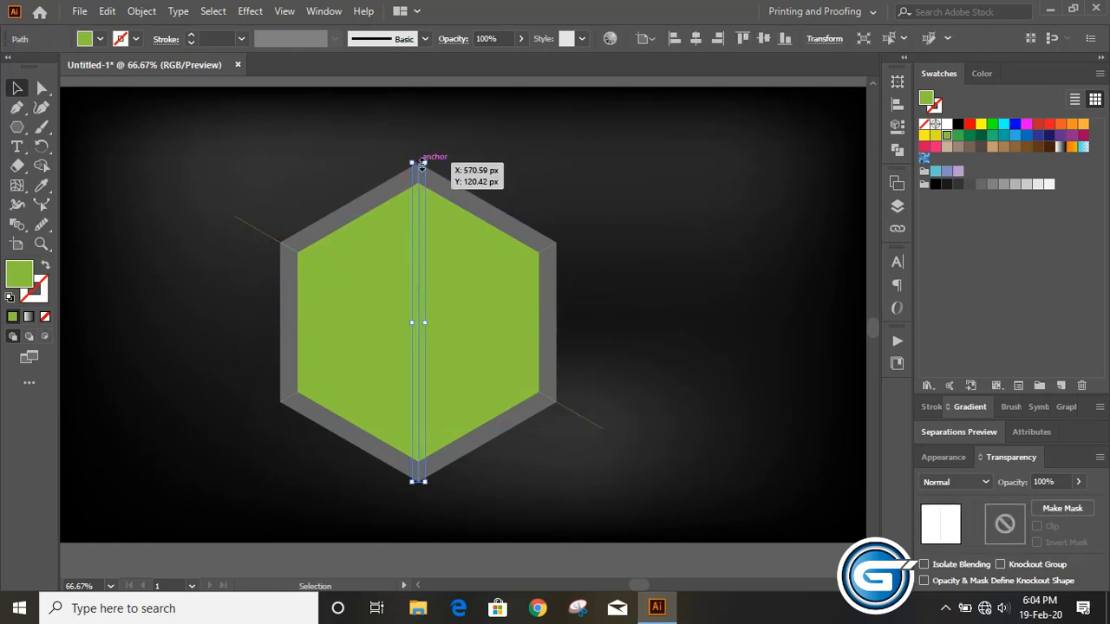
pyautogui.moveTo(422, 164); pyautogui.dragTo(418, 111)
pyautogui.click(557, 181)
pyautogui.click(555, 247)
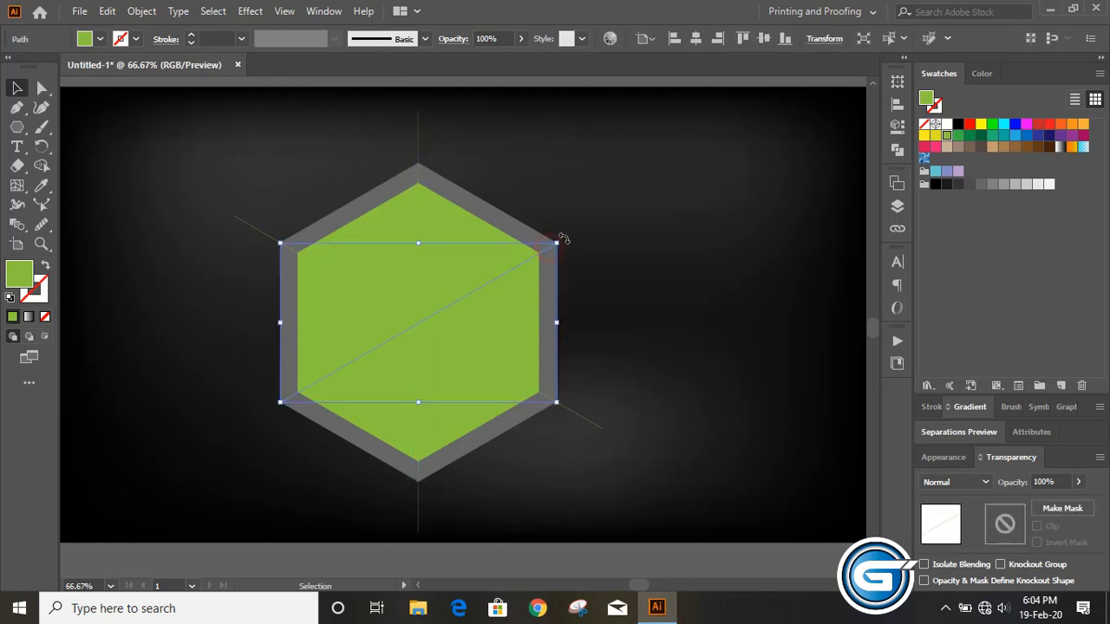
pyautogui.moveTo(555, 246); pyautogui.dragTo(611, 213)
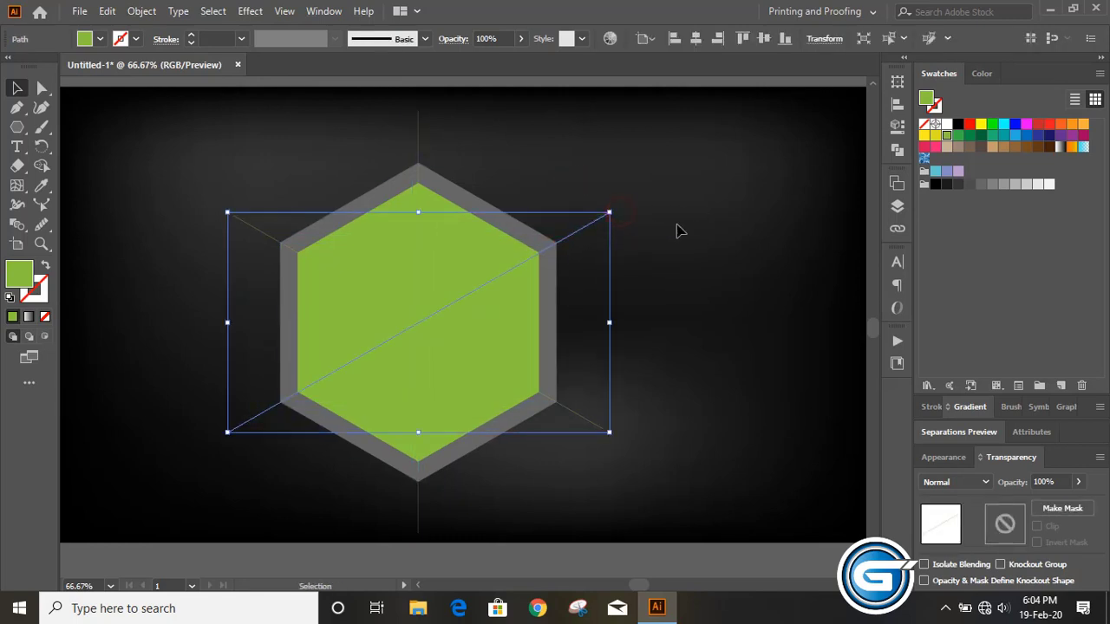
pyautogui.click(690, 225)
# Step: Select the green hexagon with the three lines and use Shape Builder to merge its two upper triangles into a light blue face
pyautogui.click(388, 245)
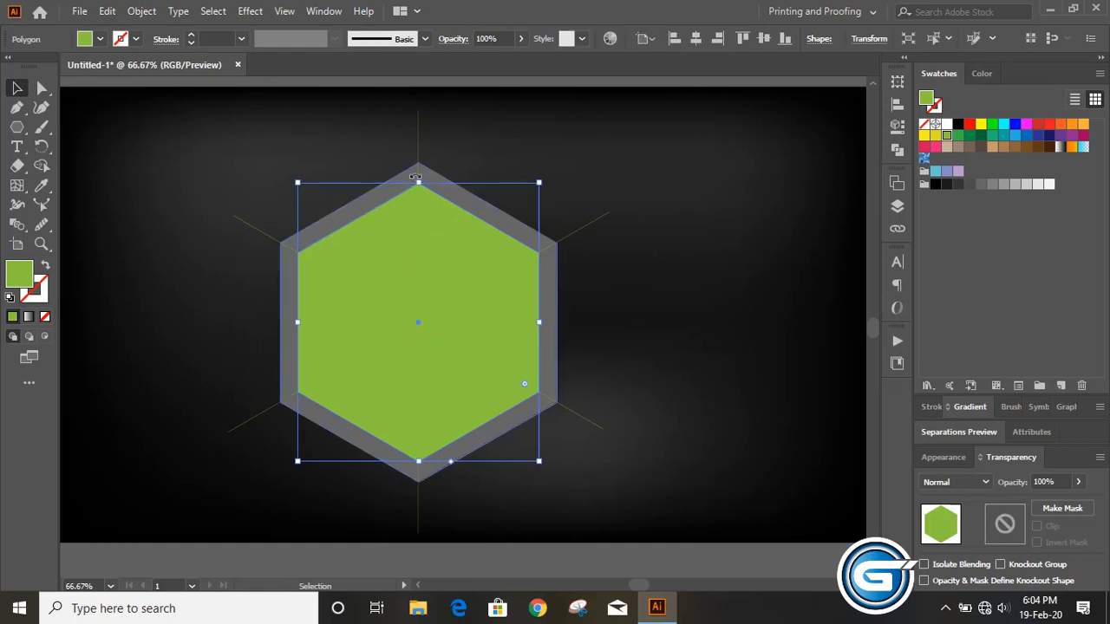
pyautogui.keyDown('shift'); pyautogui.click(419, 140); pyautogui.keyUp('shift')
pyautogui.keyDown('shift'); pyautogui.click(586, 227); pyautogui.keyUp('shift')
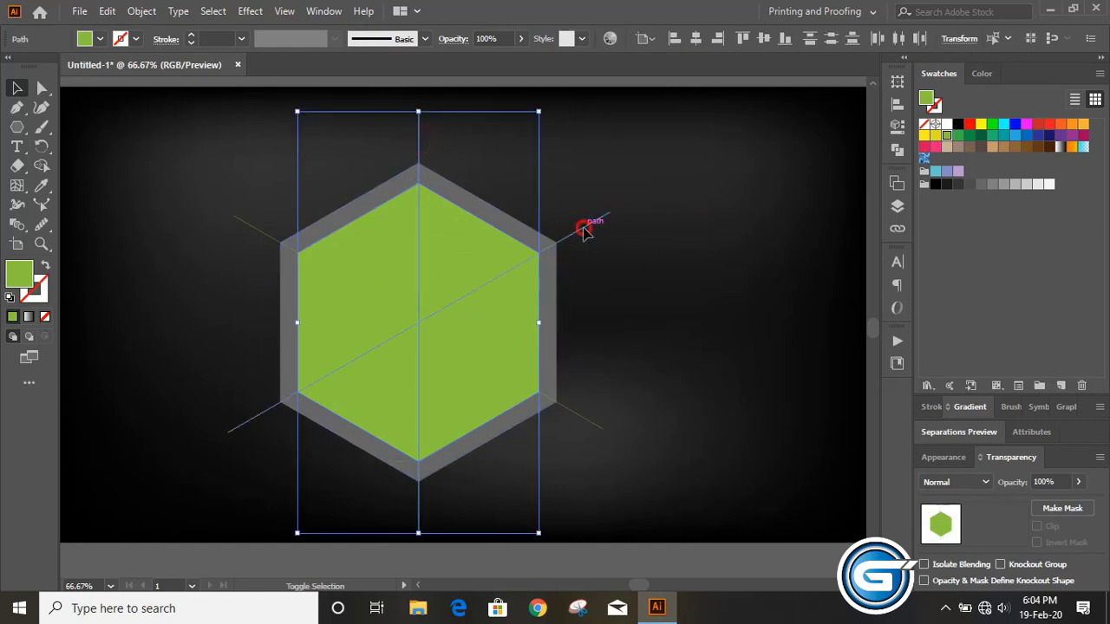
pyautogui.keyDown('shift'); pyautogui.click(276, 240); pyautogui.keyUp('shift')
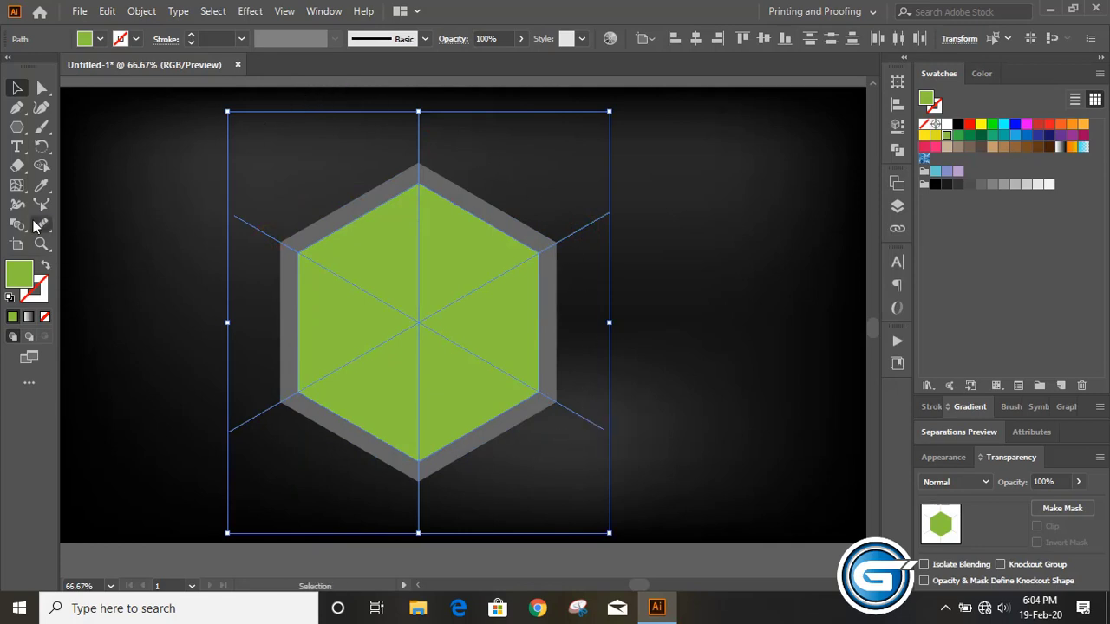
pyautogui.click(41, 167)
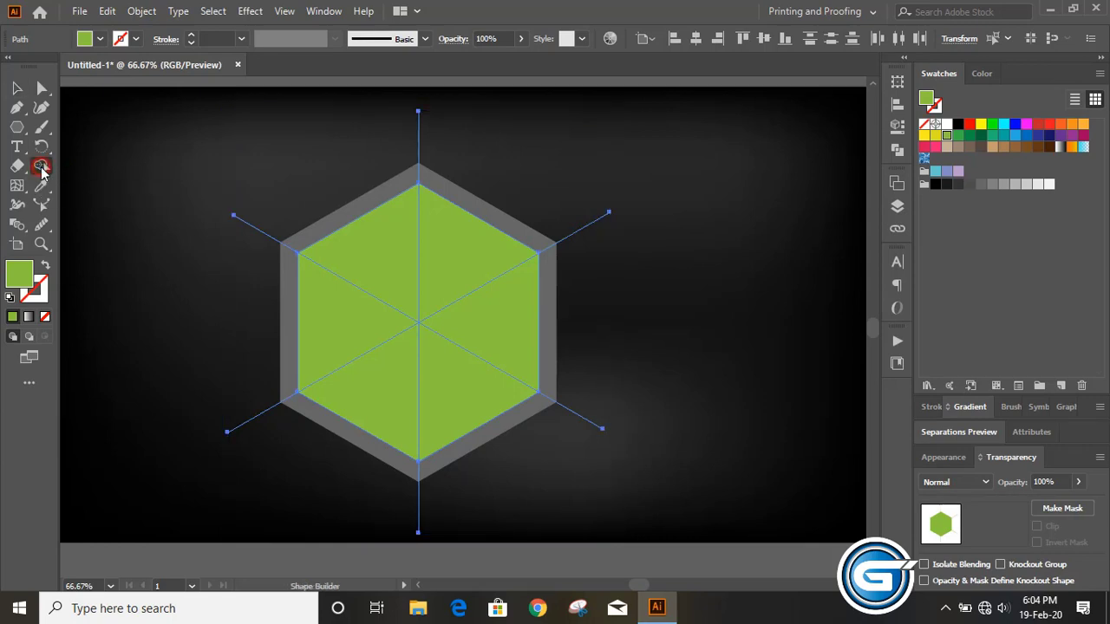
pyautogui.click(937, 172)
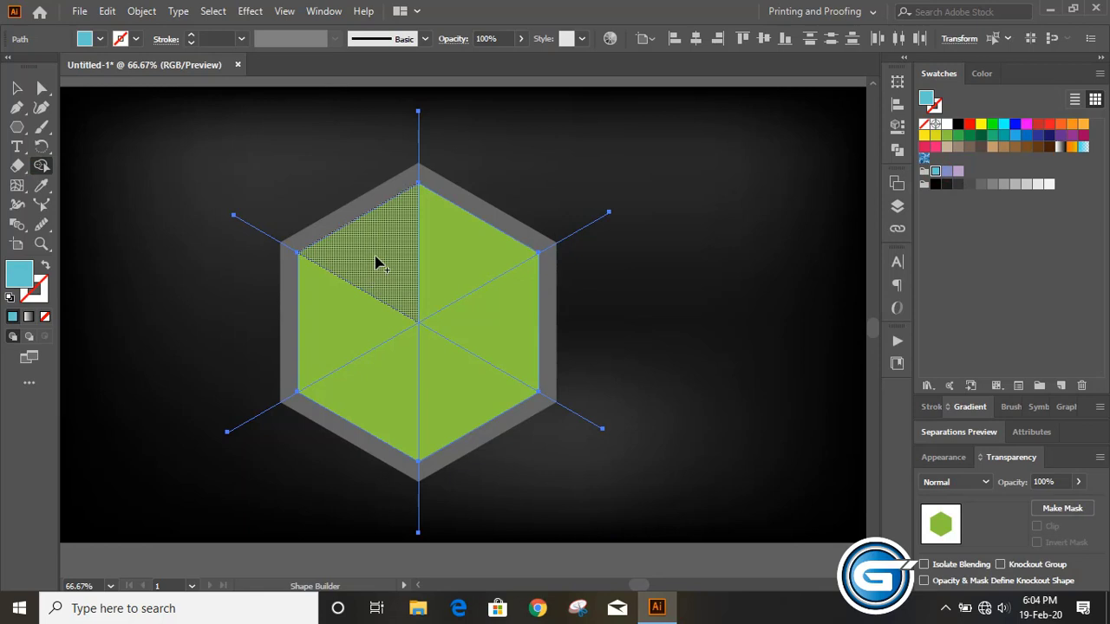
pyautogui.moveTo(382, 254); pyautogui.dragTo(425, 262)
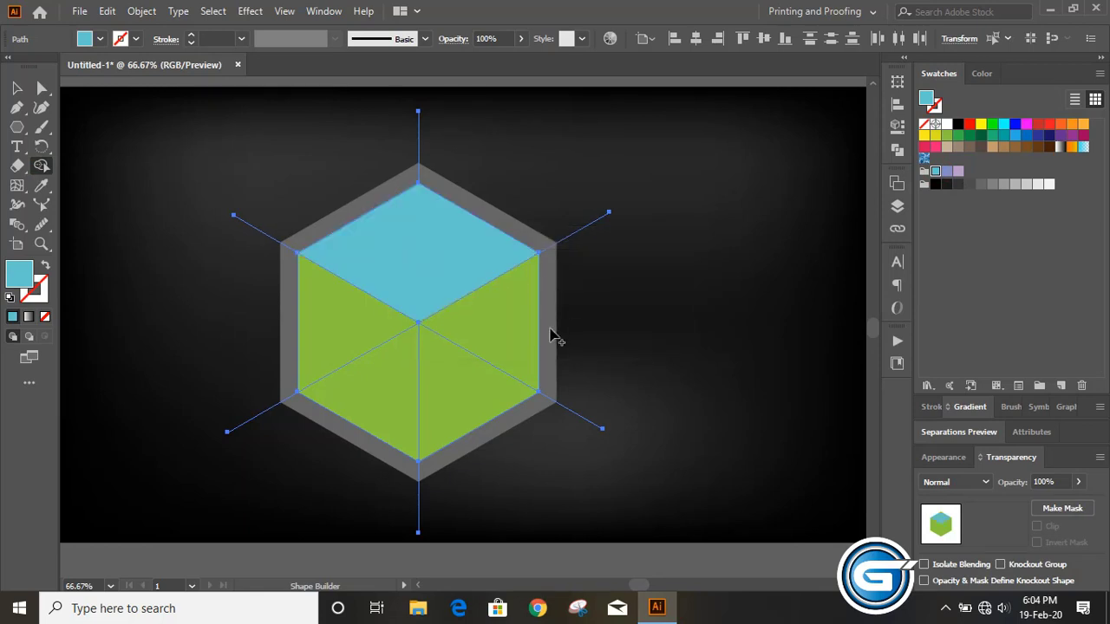
# Step: Merge the two left triangles into an orange face and the two right triangles into a darker green face, then deselect everything
pyautogui.click(1072, 127)
pyautogui.moveTo(345, 322); pyautogui.dragTo(373, 375)
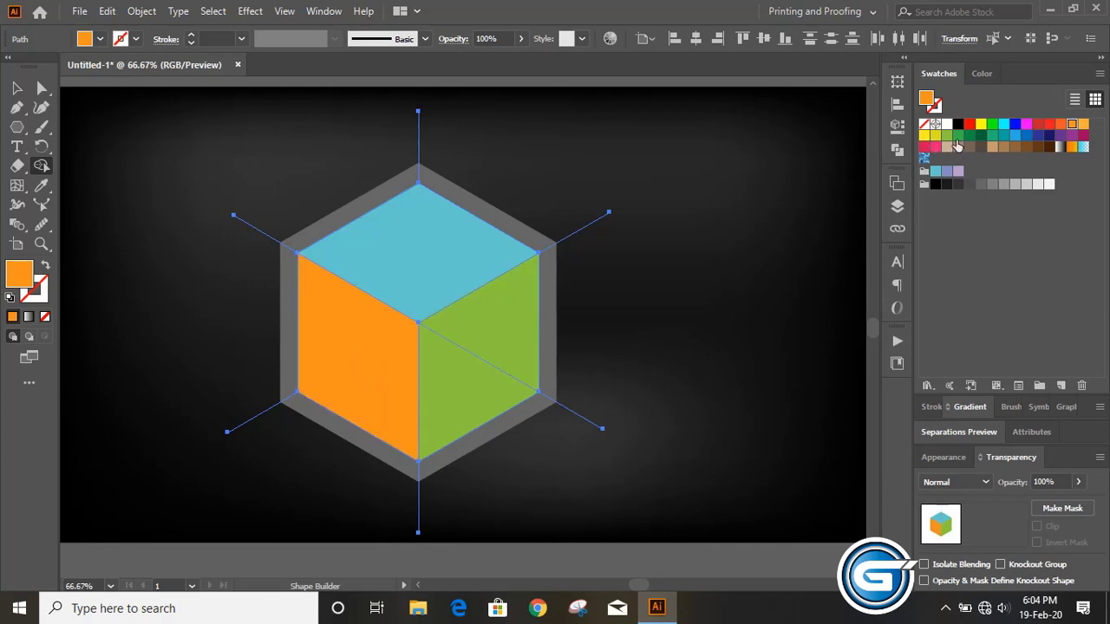
pyautogui.click(956, 136)
pyautogui.moveTo(486, 367); pyautogui.dragTo(496, 351)
pyautogui.click(17, 87)
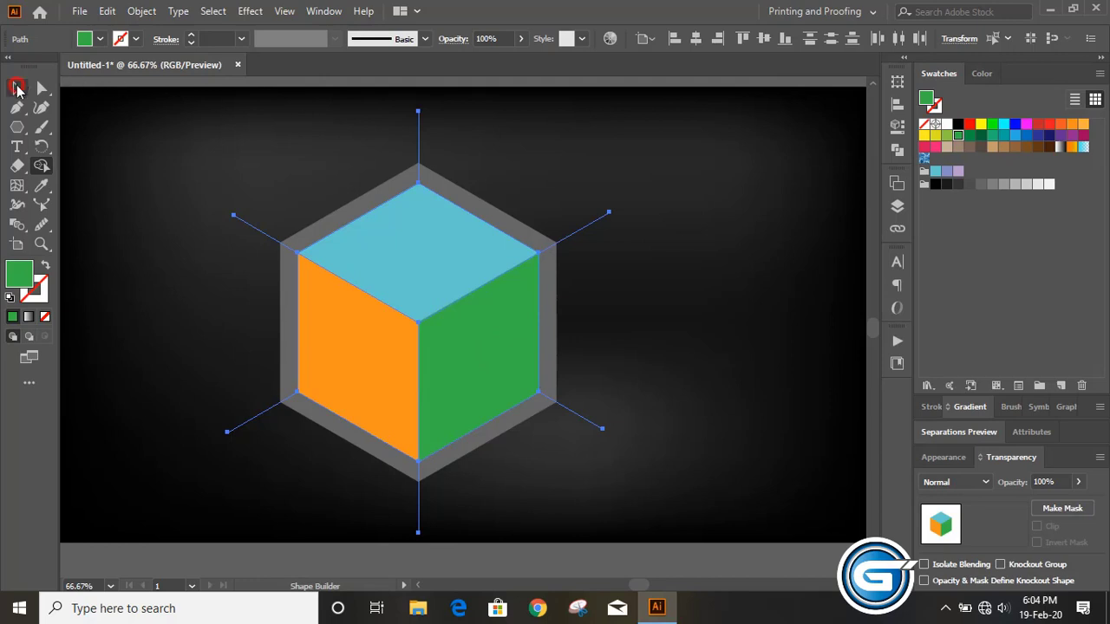
pyautogui.click(186, 226)
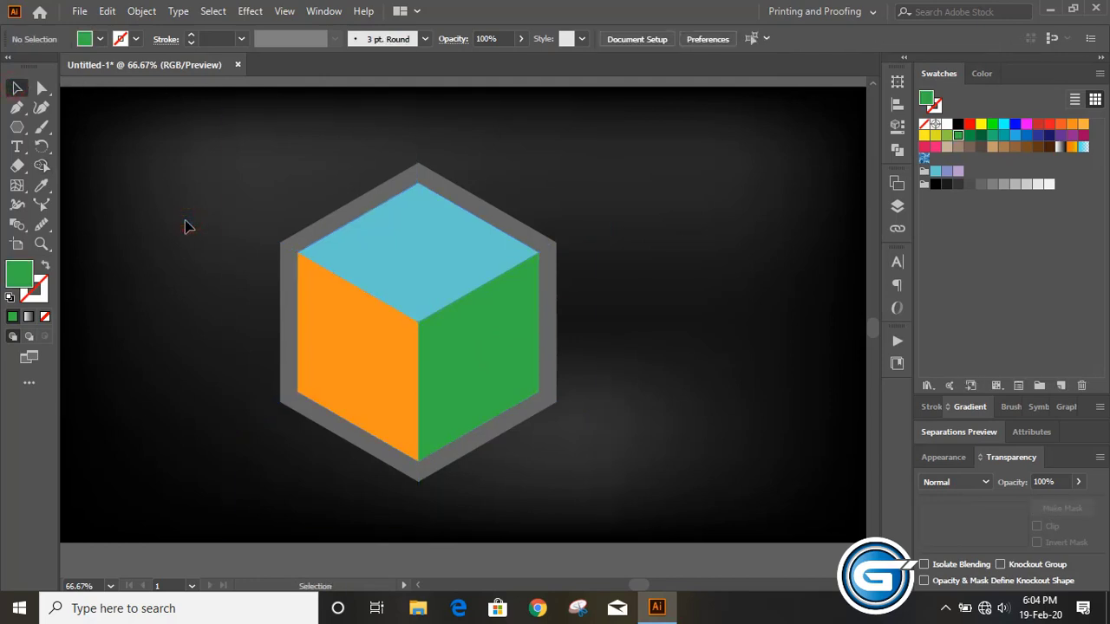
# Step: Select the orange, light blue and green cube faces together and open Offset Path for them with the preview on
pyautogui.click(373, 356)
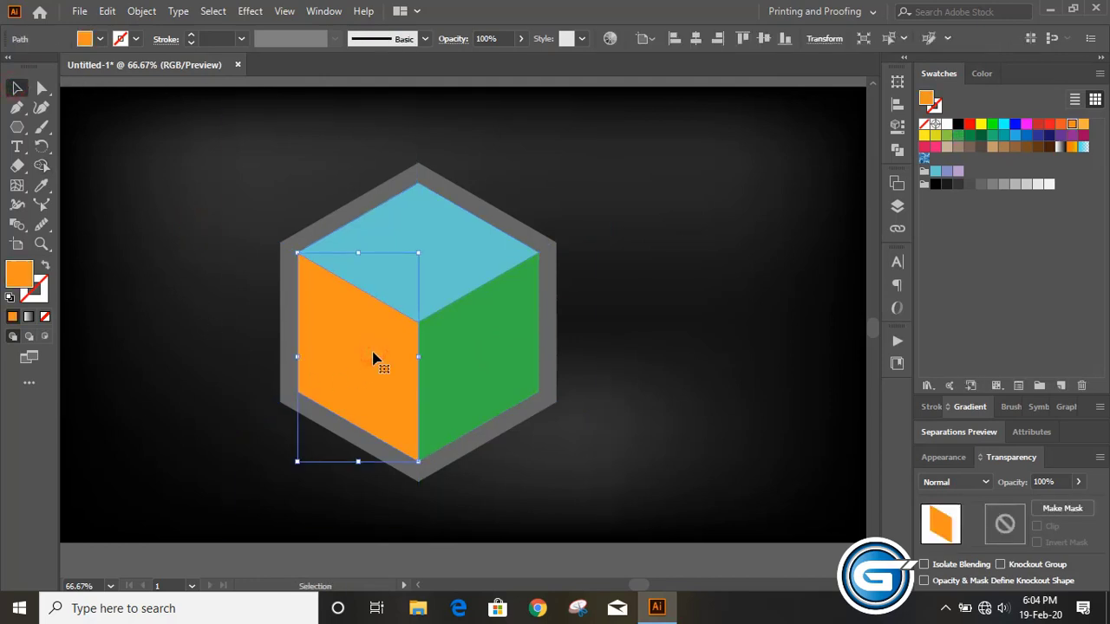
pyautogui.keyDown('shift'); pyautogui.click(469, 261); pyautogui.keyUp('shift')
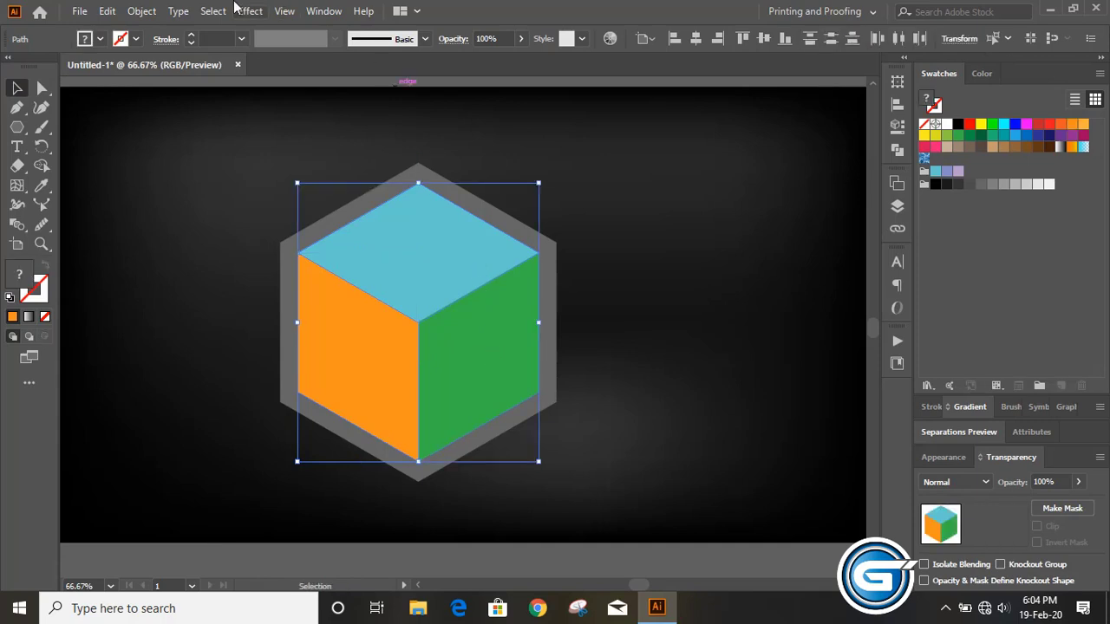
pyautogui.click(144, 13)
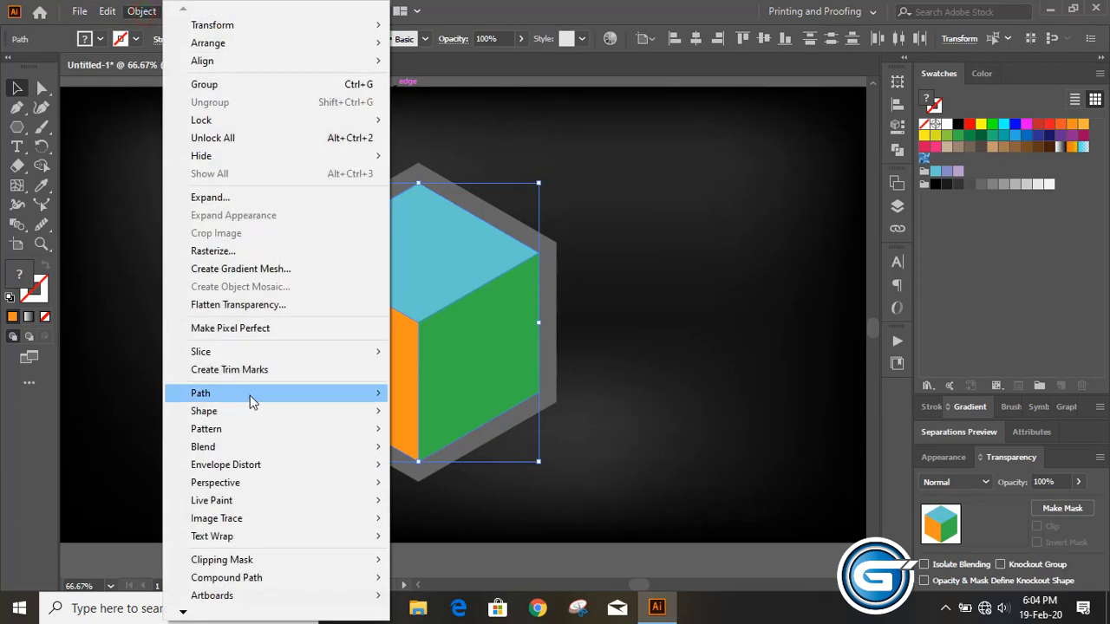
pyautogui.moveTo(260, 397)
pyautogui.click(442, 452)
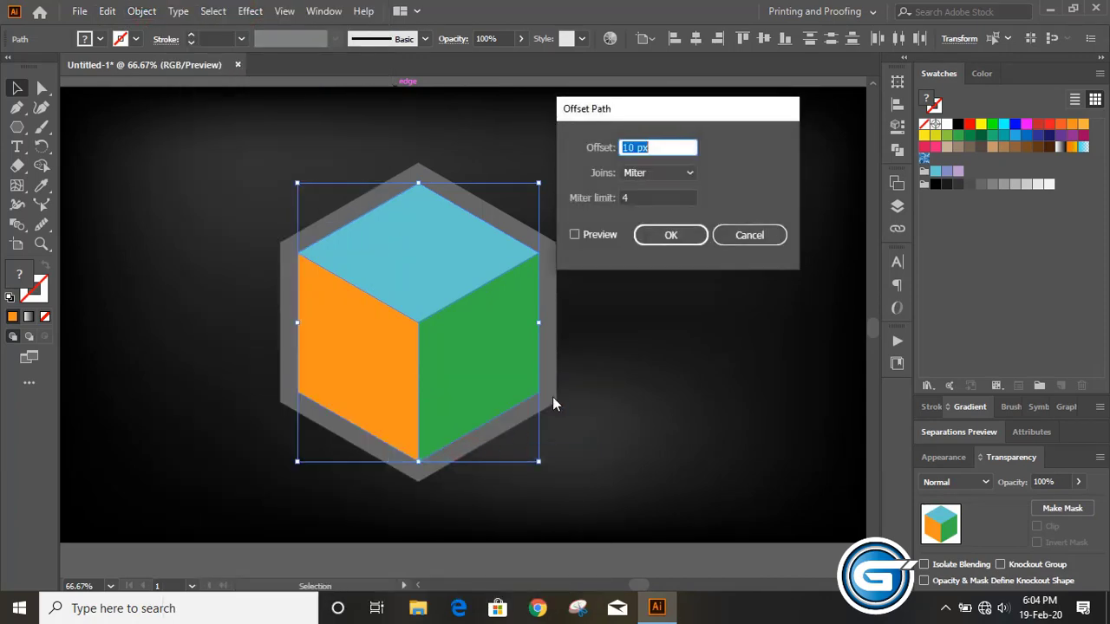
pyautogui.click(575, 234)
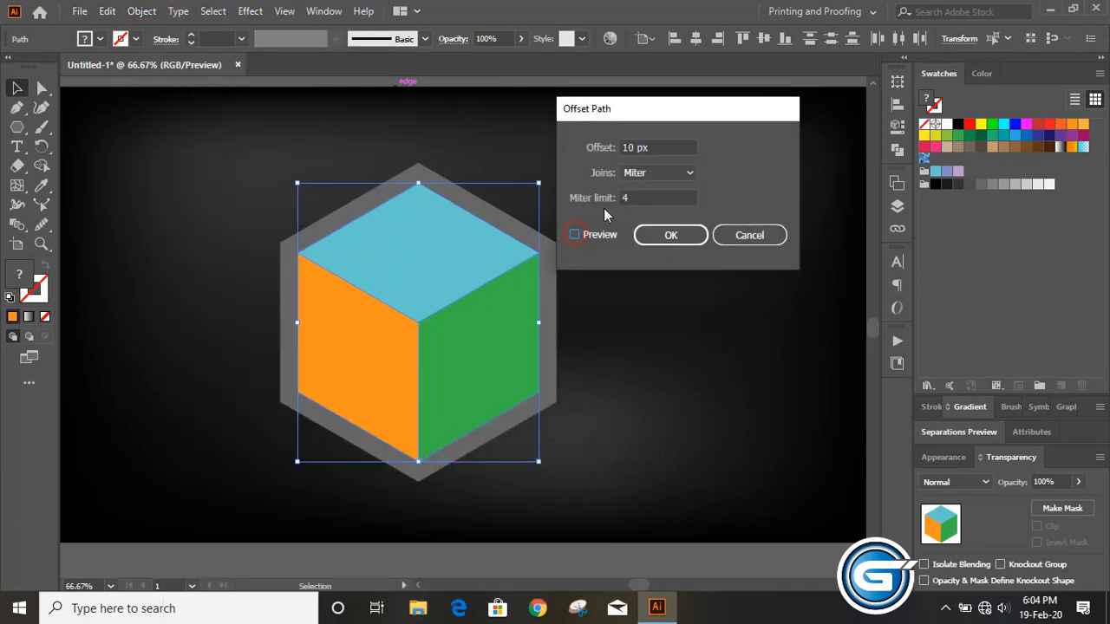
# Step: Offset the three faces by -10 px with mitered joins, fill the inset copies with near-black grey and deselect
pyautogui.click(645, 148)
pyautogui.moveTo(645, 148); pyautogui.dragTo(605, 165)
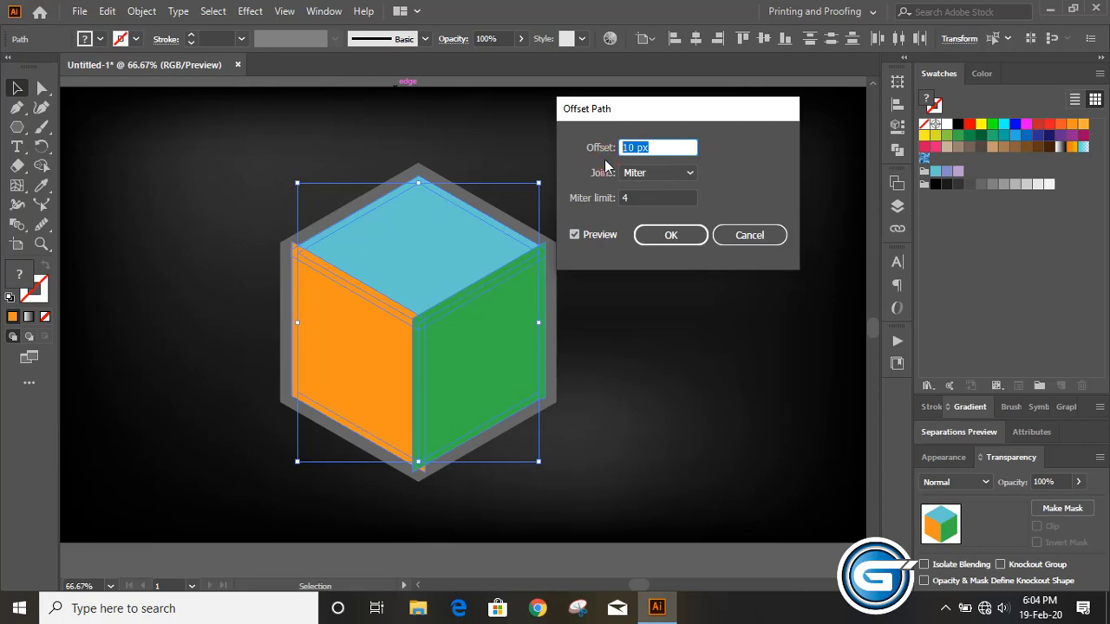
pyautogui.write('-4')
pyautogui.click(660, 197)
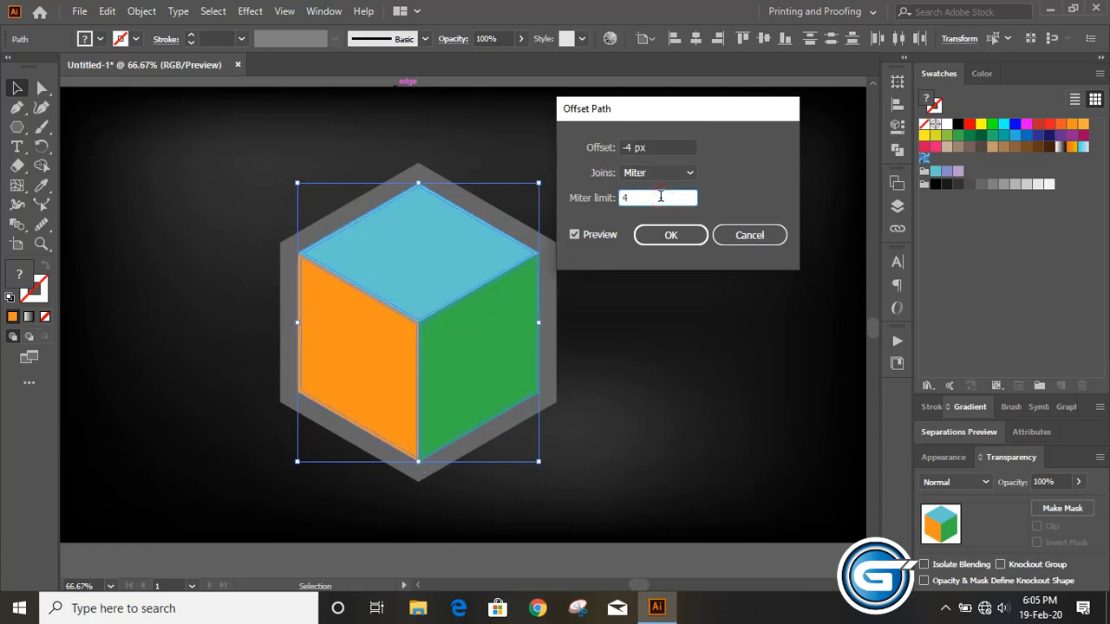
pyautogui.click(666, 146)
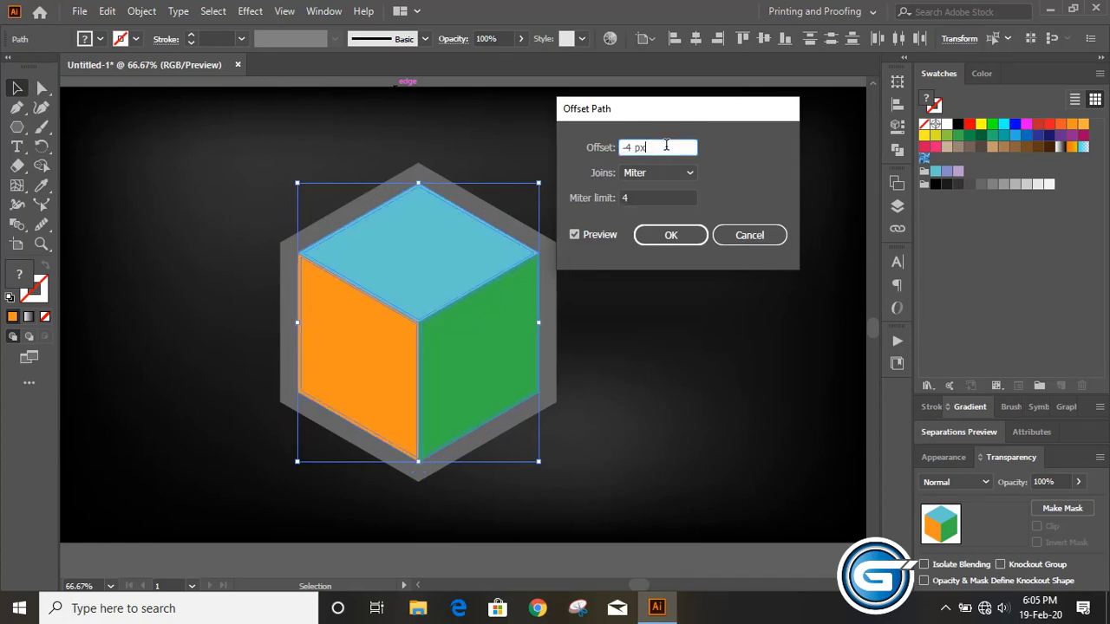
pyautogui.press('Down')
pyautogui.press('Down')
pyautogui.press('Down')
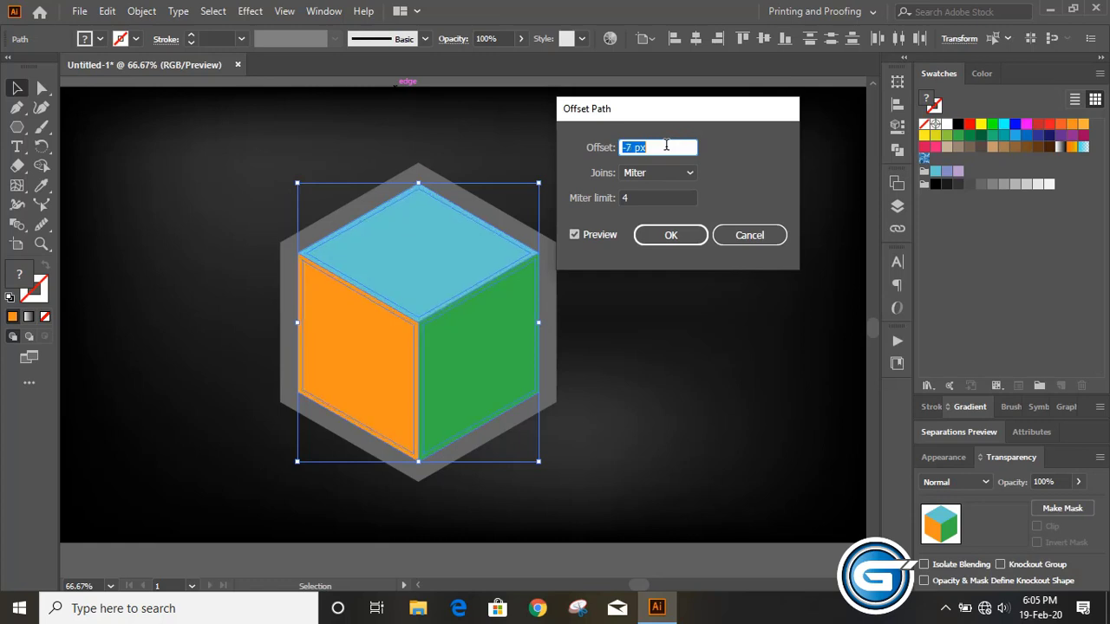
pyautogui.press('Down')
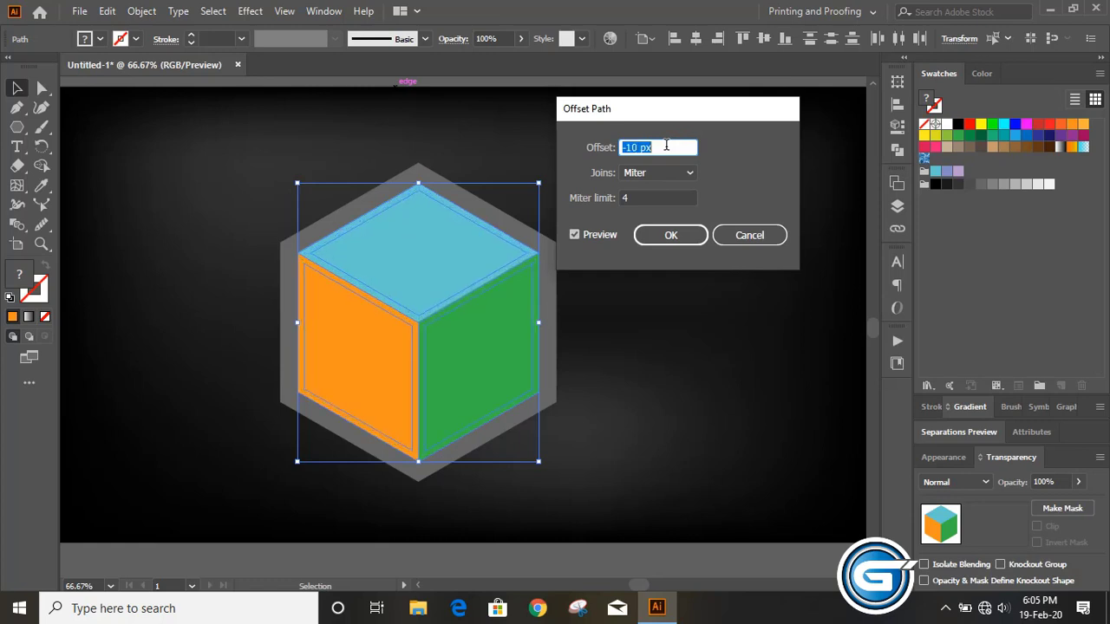
pyautogui.click(672, 236)
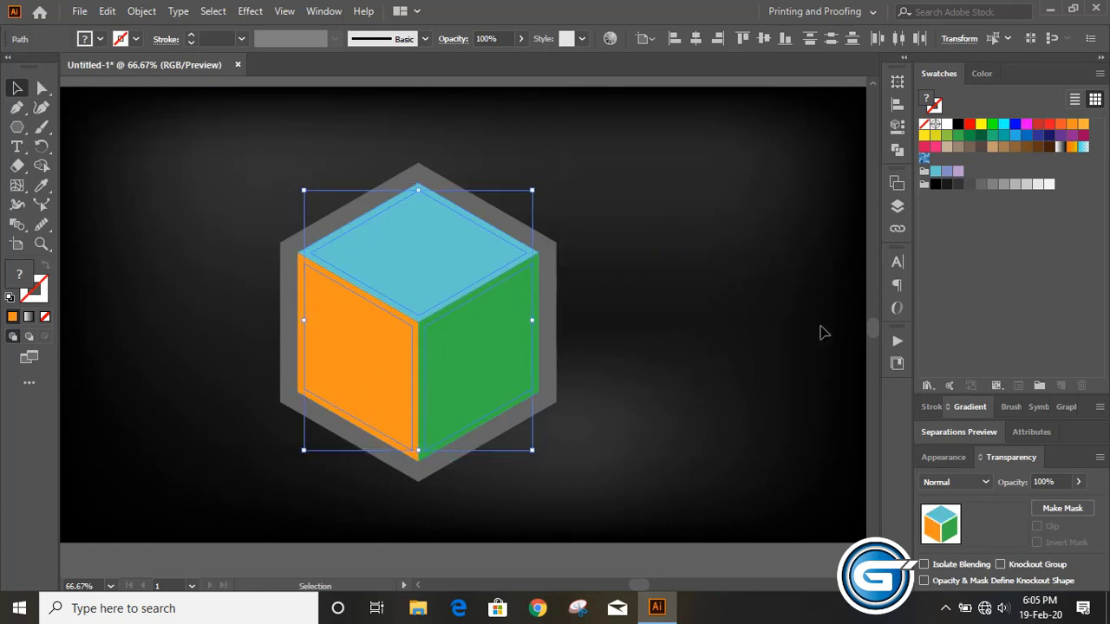
pyautogui.click(947, 183)
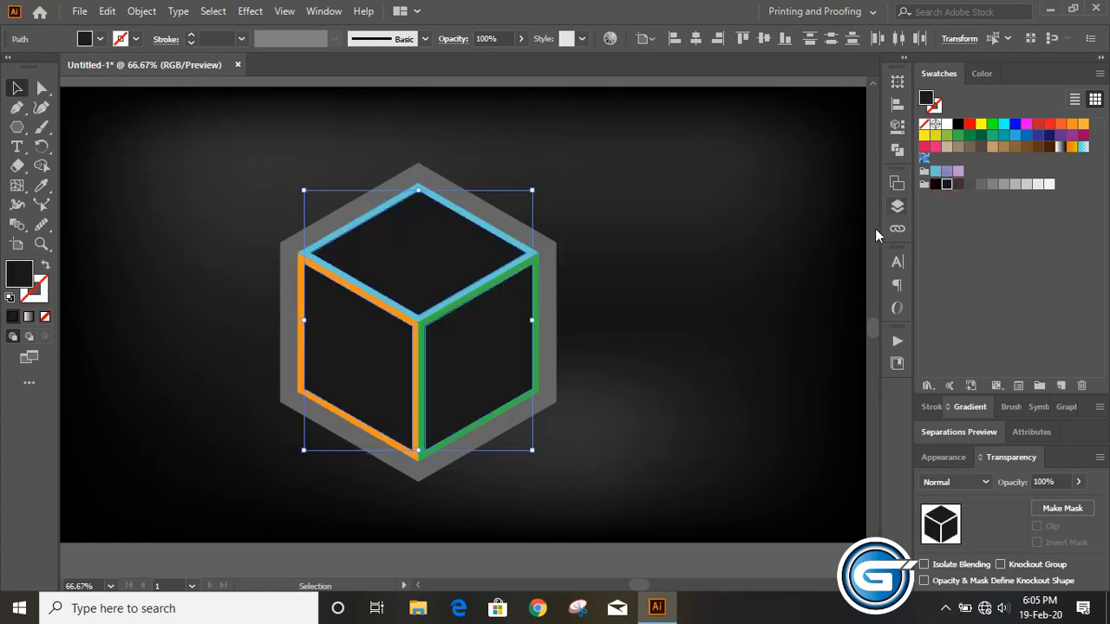
pyautogui.click(700, 339)
# Step: Select the whole cube with its lines and use Shape Builder to fill the frame's upper-left, right and bottom sections with dark grey
pyautogui.hotkey('ctrl', '1')
pyautogui.moveTo(148, 110); pyautogui.dragTo(660, 554)
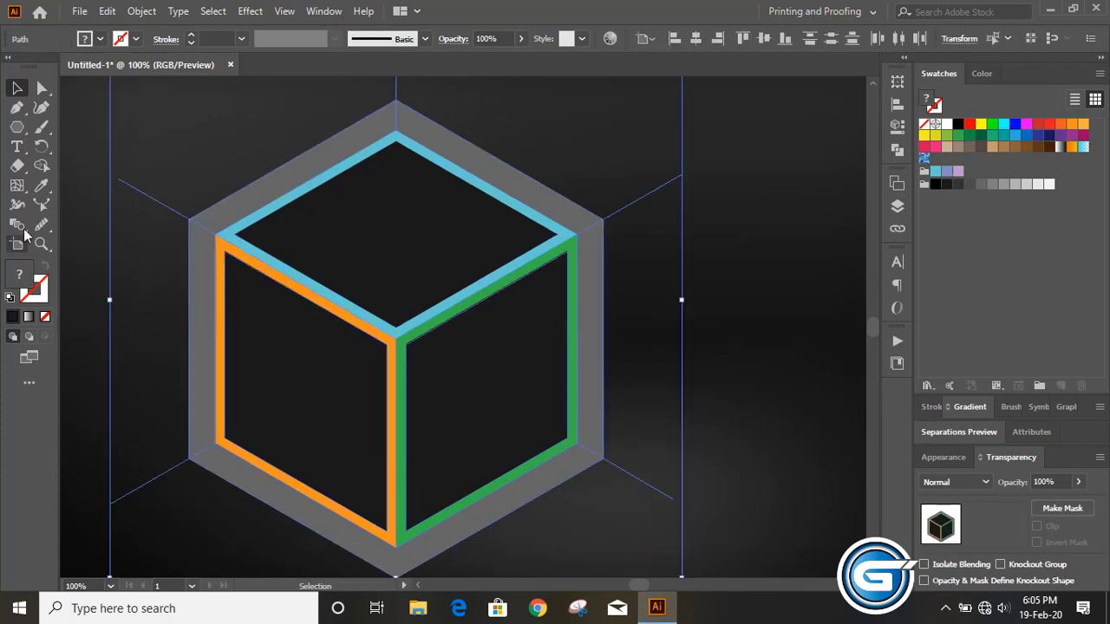
pyautogui.click(40, 166)
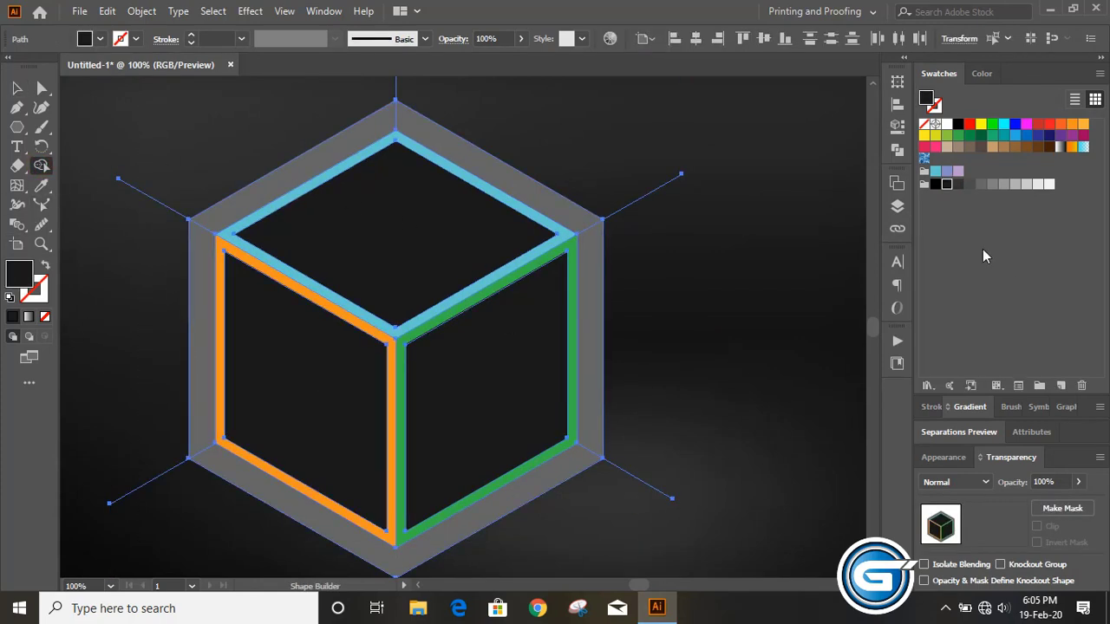
pyautogui.click(957, 183)
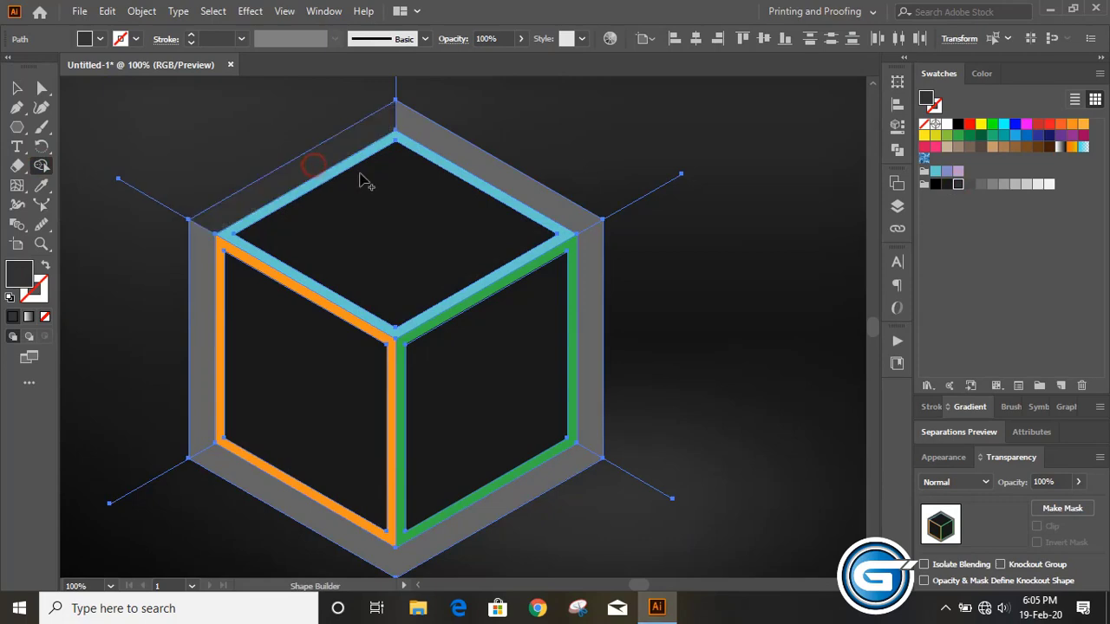
pyautogui.click(595, 341)
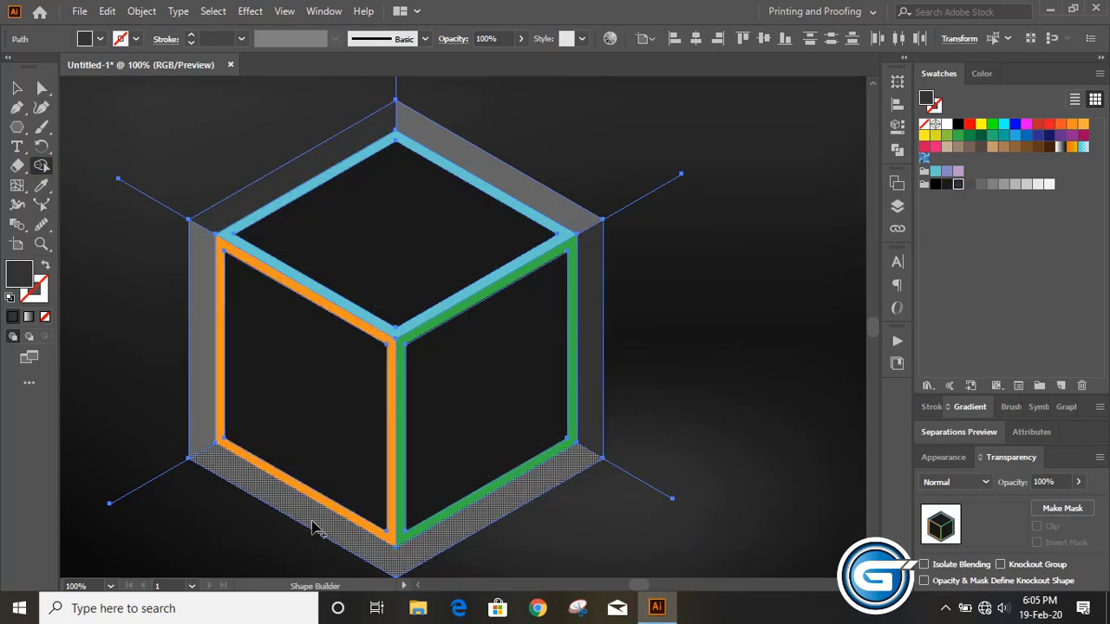
pyautogui.click(313, 525)
pyautogui.click(17, 87)
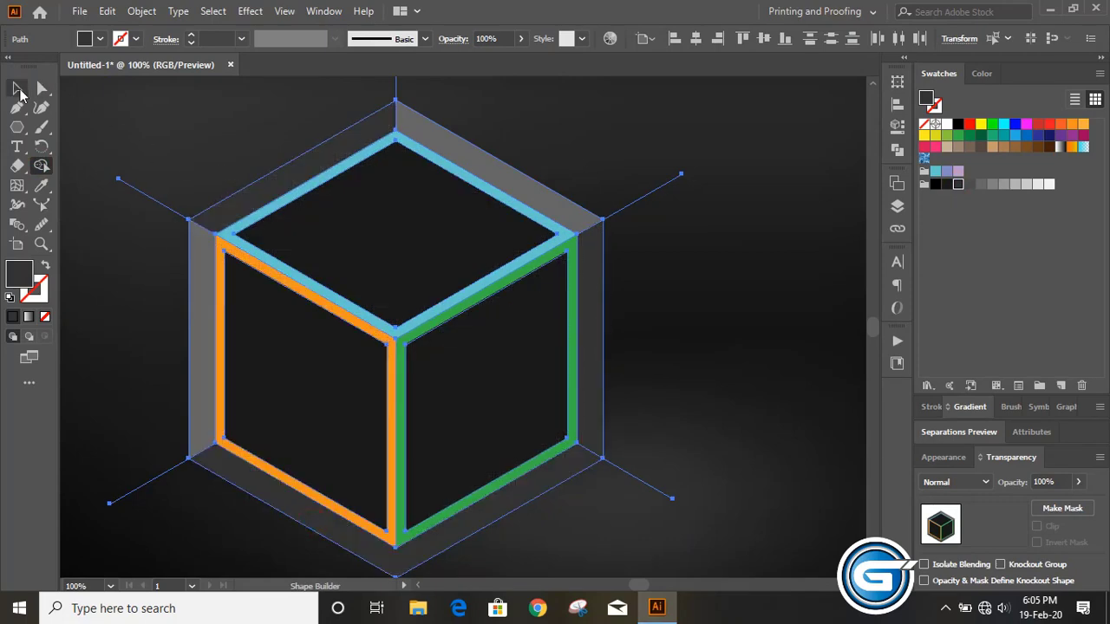
pyautogui.click(193, 124)
# Step: Delete the leftover line ends outside the frame at its top, upper-right, upper-left and lower-left corners
pyautogui.scroll(2, 230, 123)
pyautogui.moveTo(296, 89); pyautogui.dragTo(468, 143)
pyautogui.press('Delete')
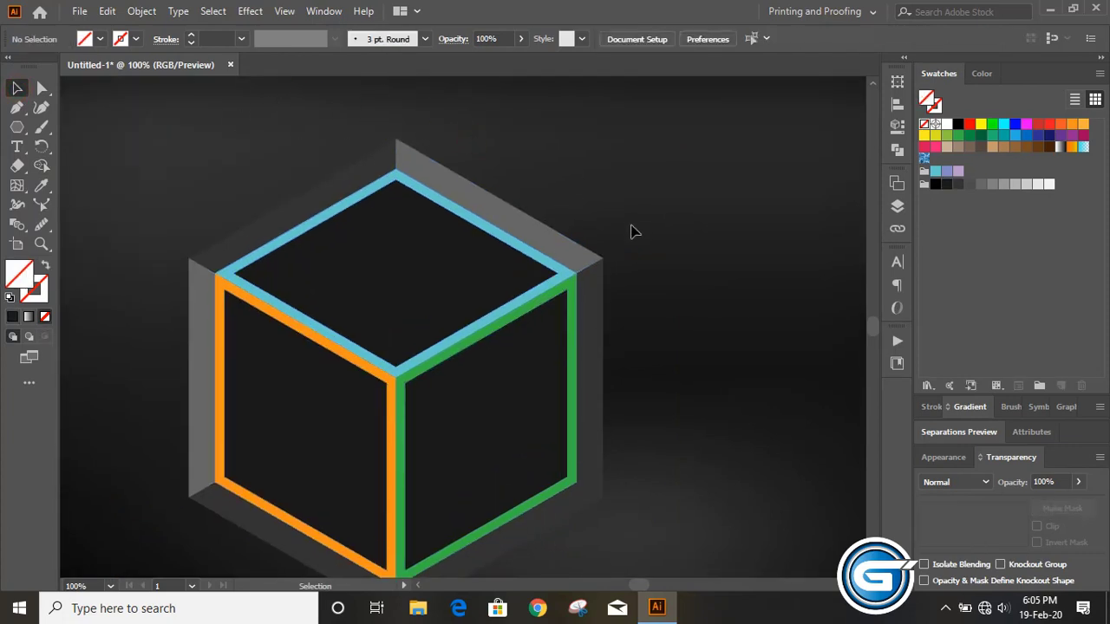
pyautogui.moveTo(631, 282); pyautogui.dragTo(646, 327)
pyautogui.press('Delete')
pyautogui.moveTo(128, 209); pyautogui.dragTo(176, 306)
pyautogui.press('Delete')
pyautogui.scroll(-3, 178, 277)
pyautogui.moveTo(106, 365); pyautogui.dragTo(169, 466)
pyautogui.press('Delete')
# Step: Select the cube with its remaining lines, fill the frame's lower-right section with medium-dark grey using Shape Builder, and deselect
pyautogui.scroll(-2, 523, 488)
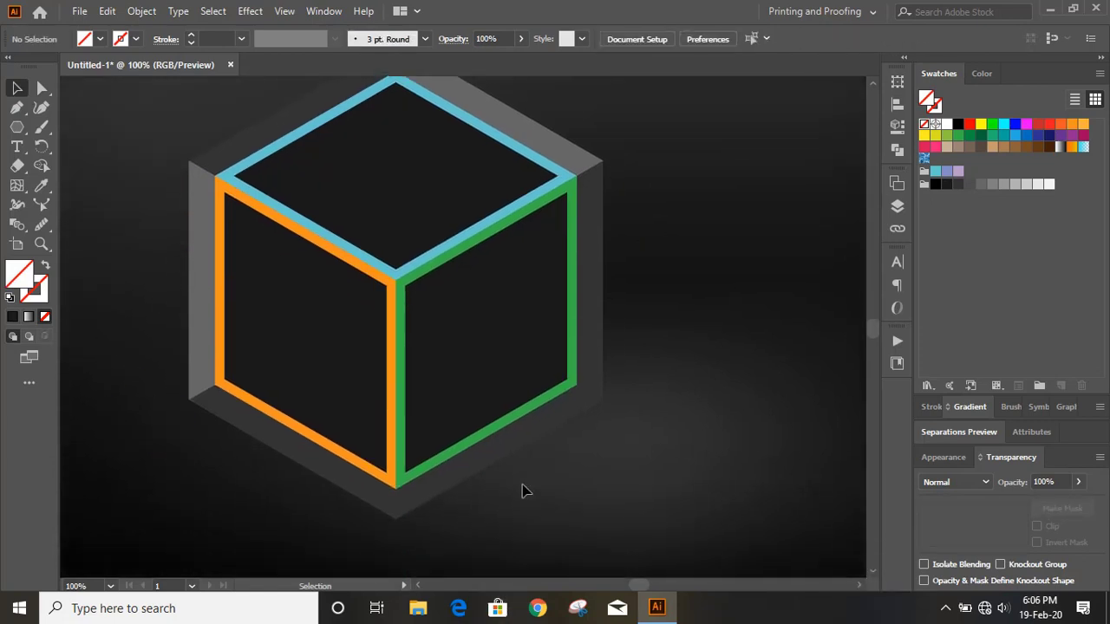
pyautogui.moveTo(501, 545); pyautogui.dragTo(292, 495)
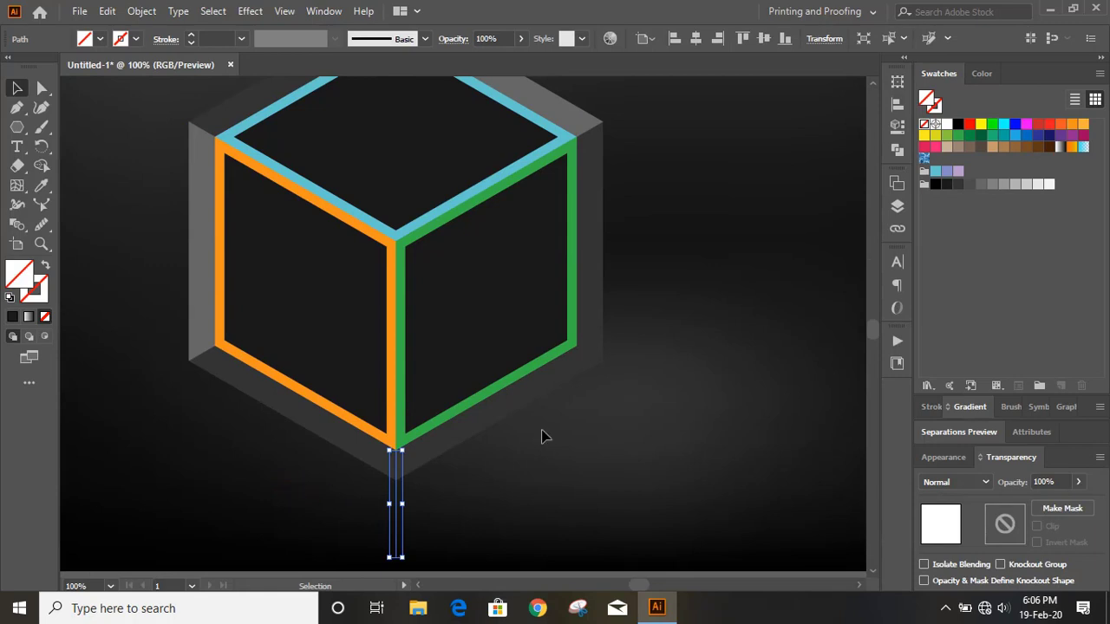
pyautogui.moveTo(624, 510); pyautogui.dragTo(295, 323)
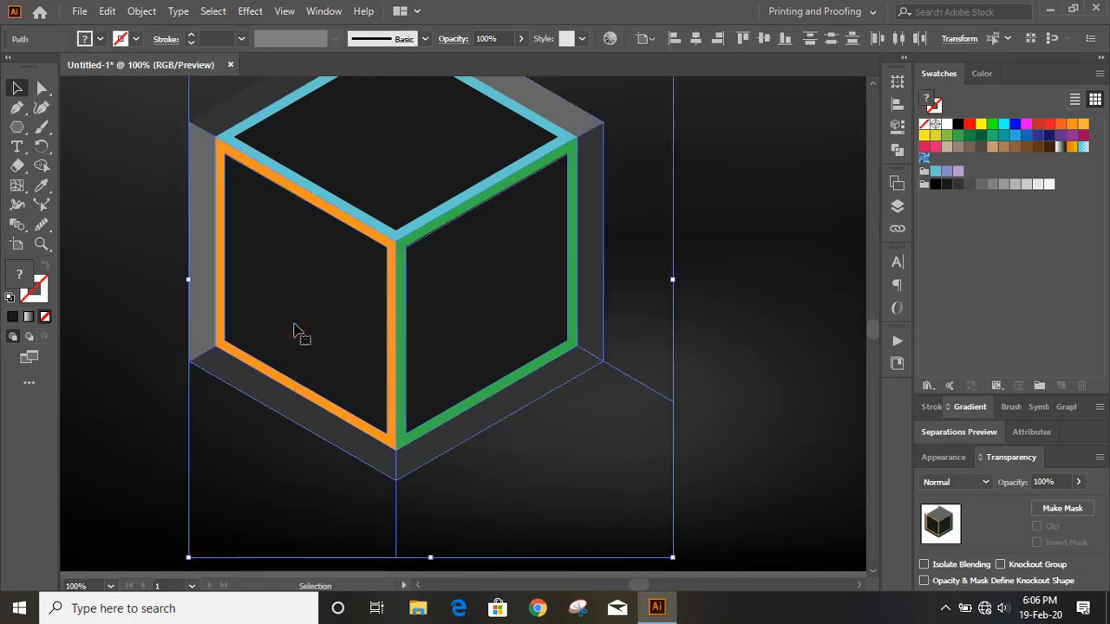
pyautogui.click(42, 168)
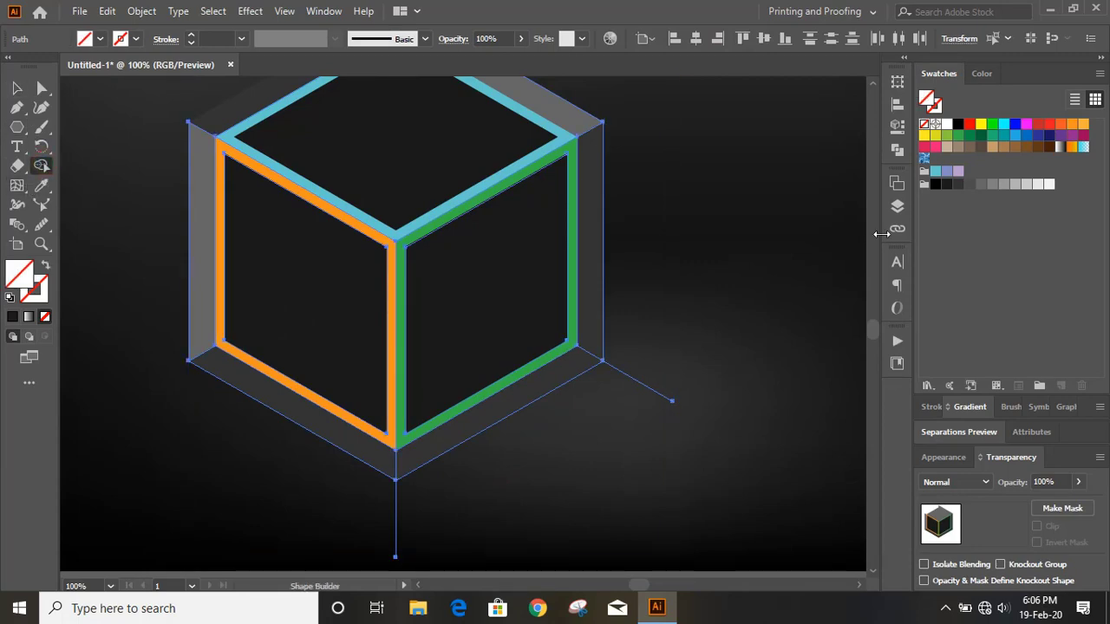
pyautogui.click(970, 187)
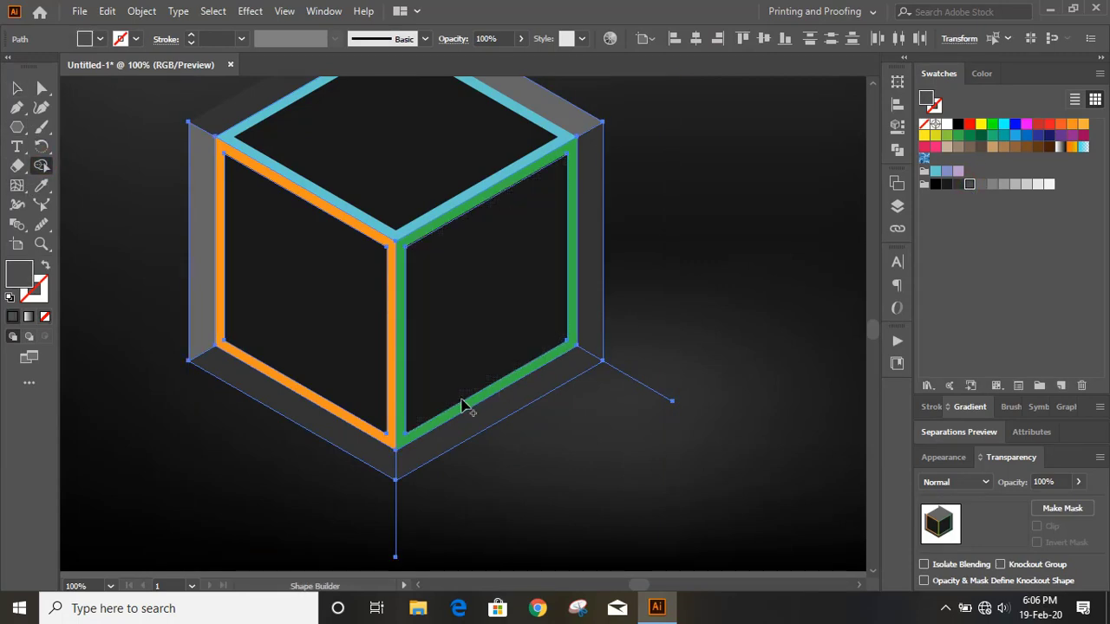
pyautogui.click(485, 416)
pyautogui.click(16, 88)
pyautogui.click(523, 533)
# Step: Delete the leftover line ends below the cube and outside the frame's lower-right corner
pyautogui.moveTo(509, 532); pyautogui.dragTo(322, 502)
pyautogui.press('Delete')
pyautogui.moveTo(660, 429); pyautogui.dragTo(624, 321)
pyautogui.press('Delete')
# Step: Draw two separate straight Pen lines along the upper-left and lower-right inner edges of the top face
pyautogui.scroll(1, 672, 317)
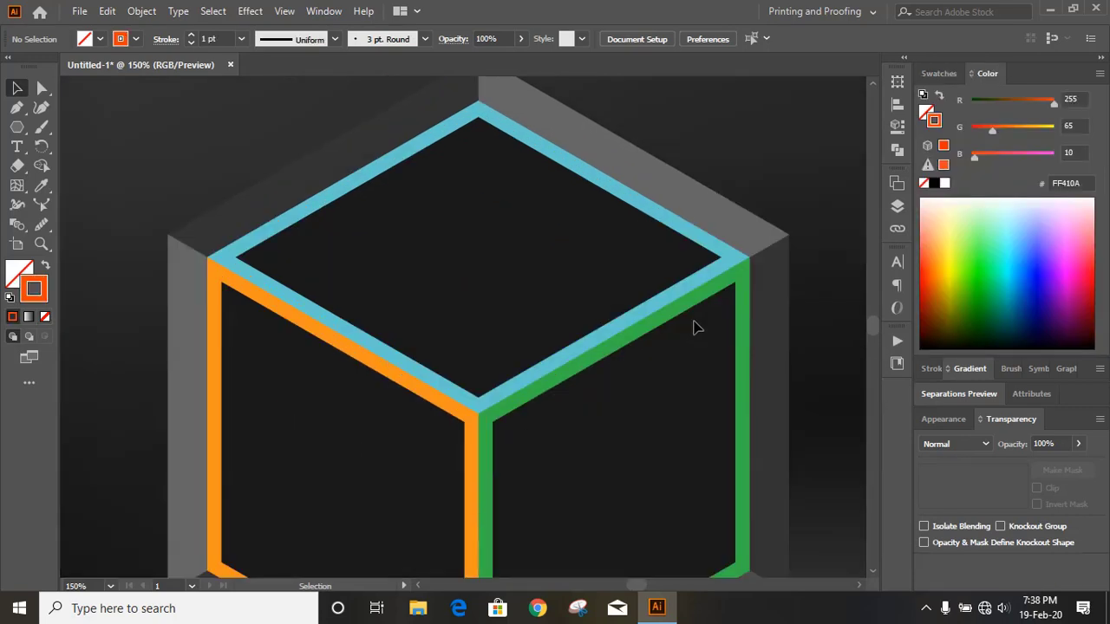
pyautogui.click(16, 107)
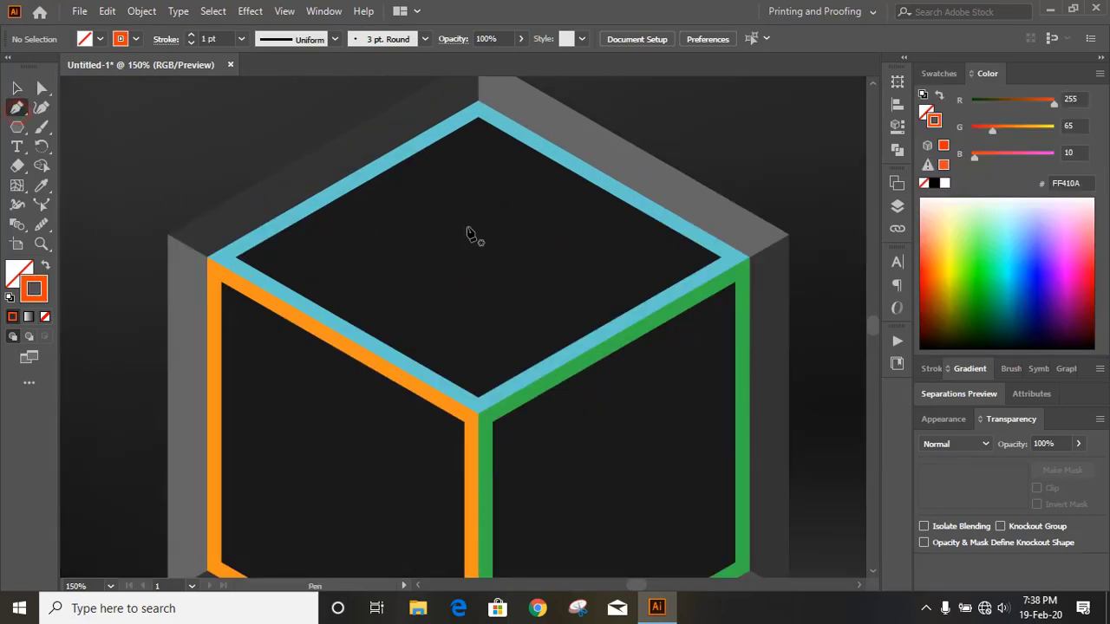
pyautogui.click(479, 116)
pyautogui.click(235, 258)
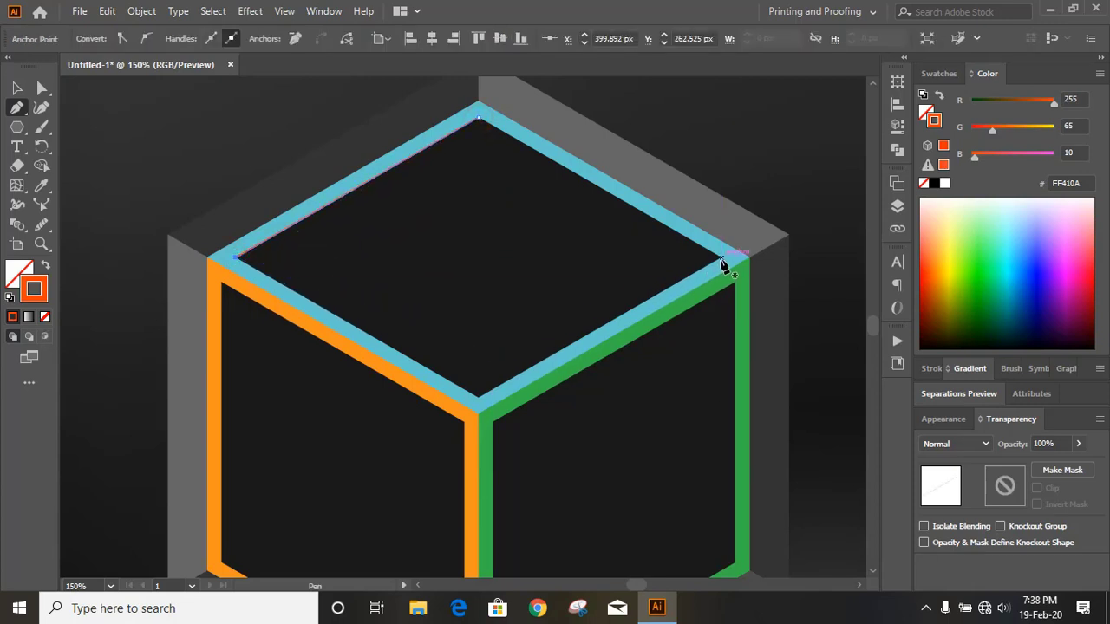
pyautogui.click(722, 258)
pyautogui.click(478, 398)
# Step: Select both orange-red lines on the top face and set the blend spacing to 9 specified steps
pyautogui.press('v')
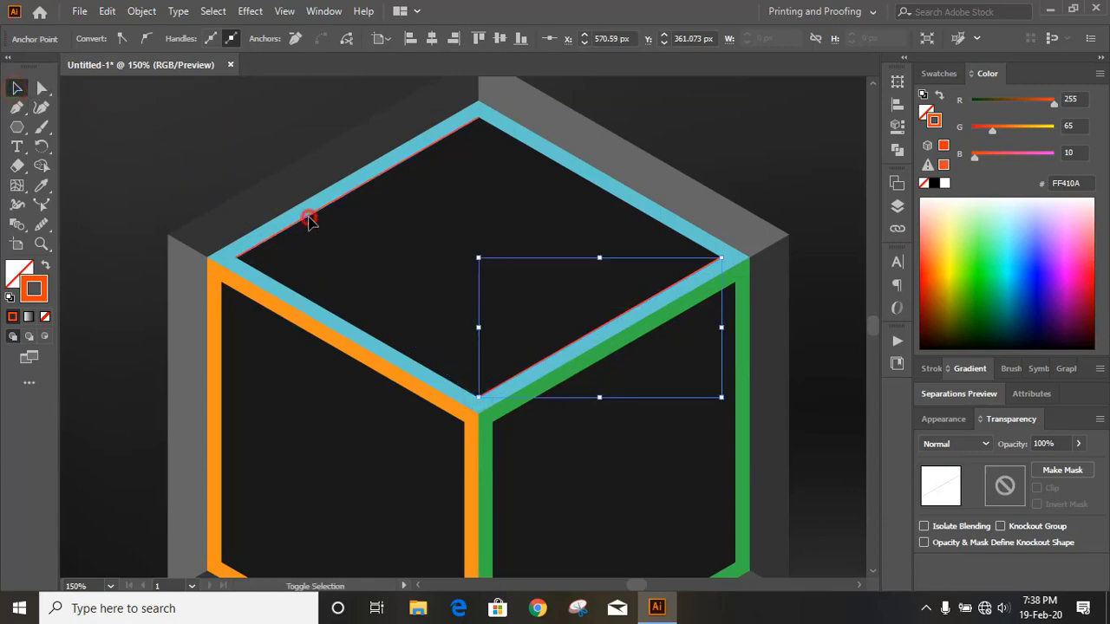
pyautogui.keyDown('shift'); pyautogui.click(309, 220); pyautogui.keyUp('shift')
pyautogui.click(141, 11)
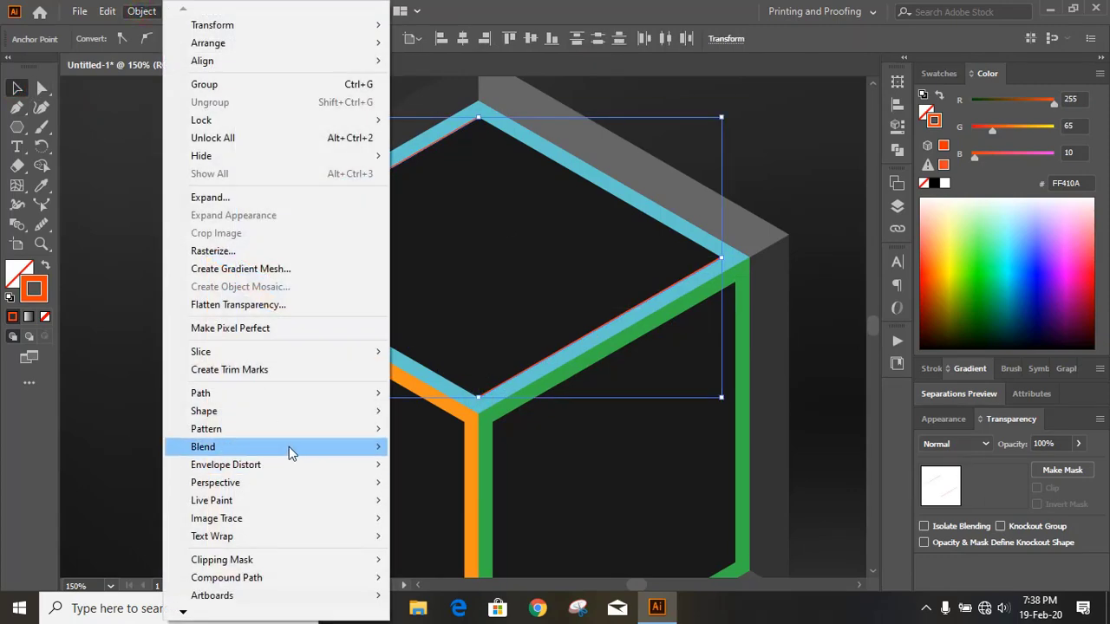
pyautogui.moveTo(291, 448)
pyautogui.click(457, 487)
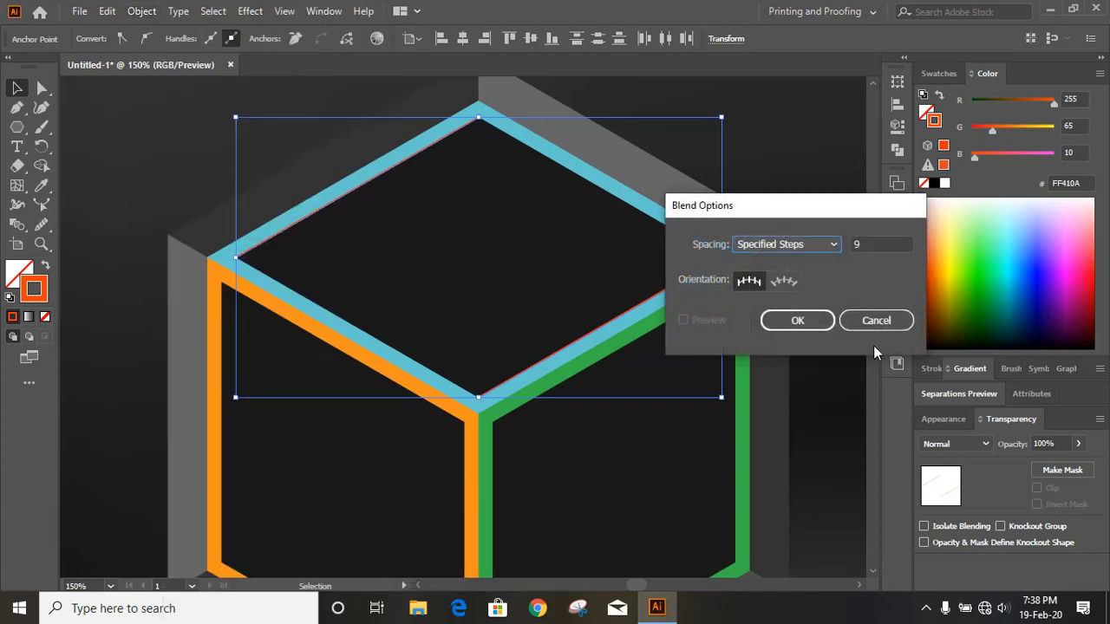
pyautogui.click(796, 246)
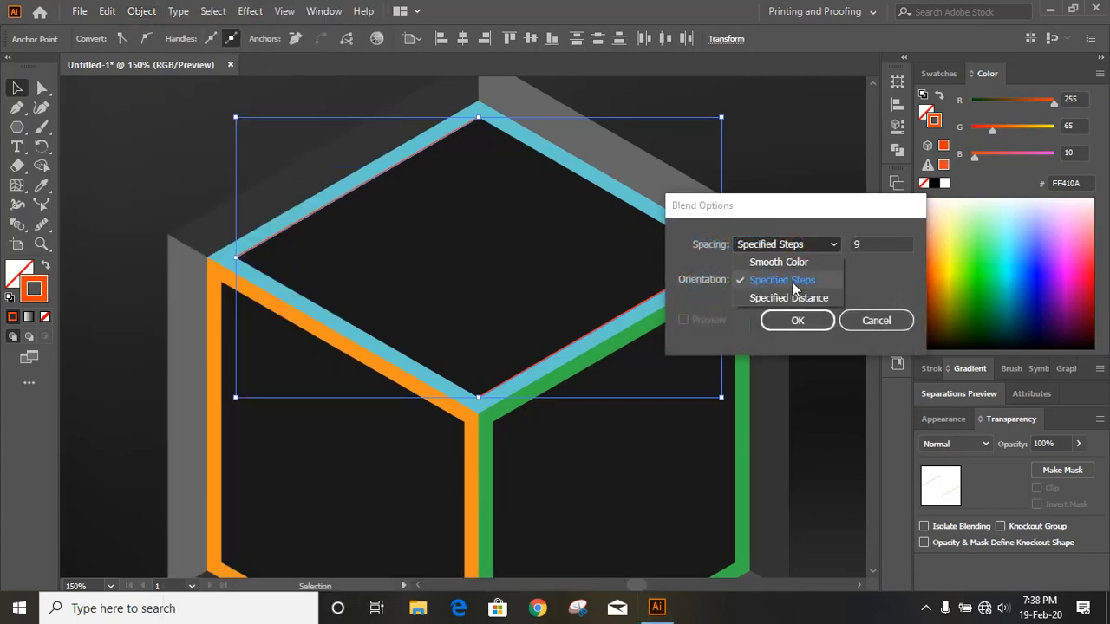
pyautogui.click(785, 280)
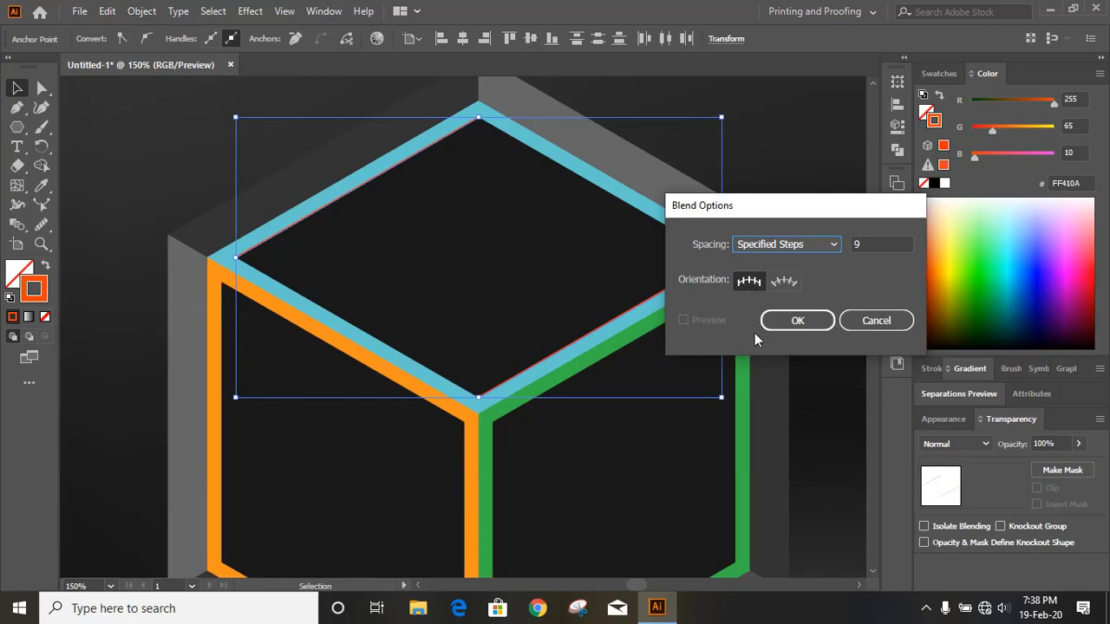
pyautogui.click(797, 322)
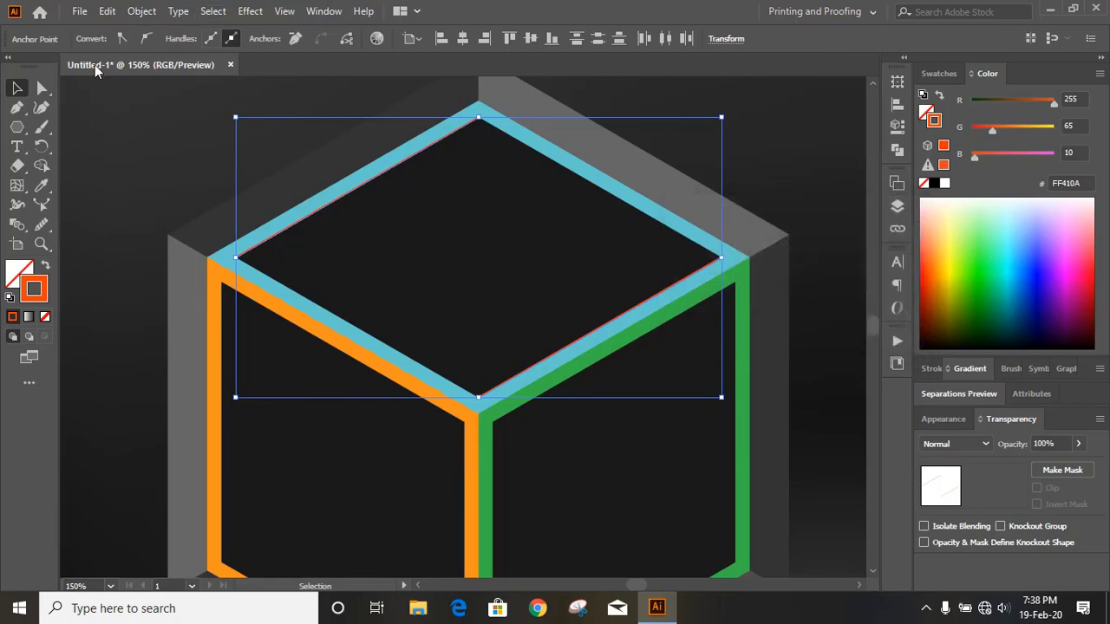
# Step: Blend the two selected lines across the top face, then deselect
pyautogui.click(143, 11)
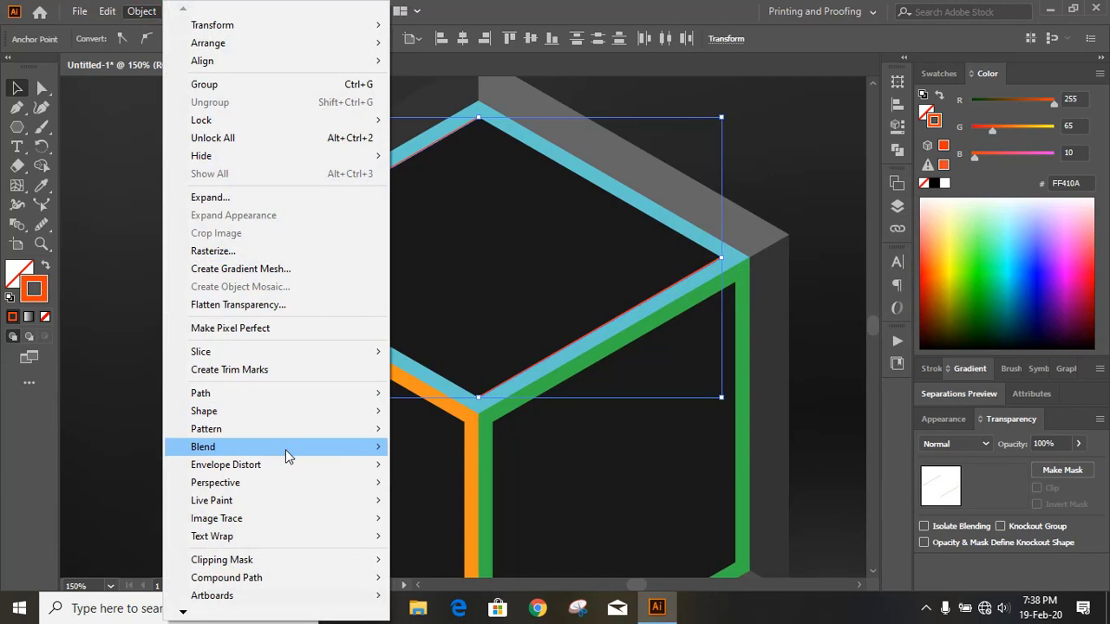
pyautogui.moveTo(286, 447)
pyautogui.click(480, 453)
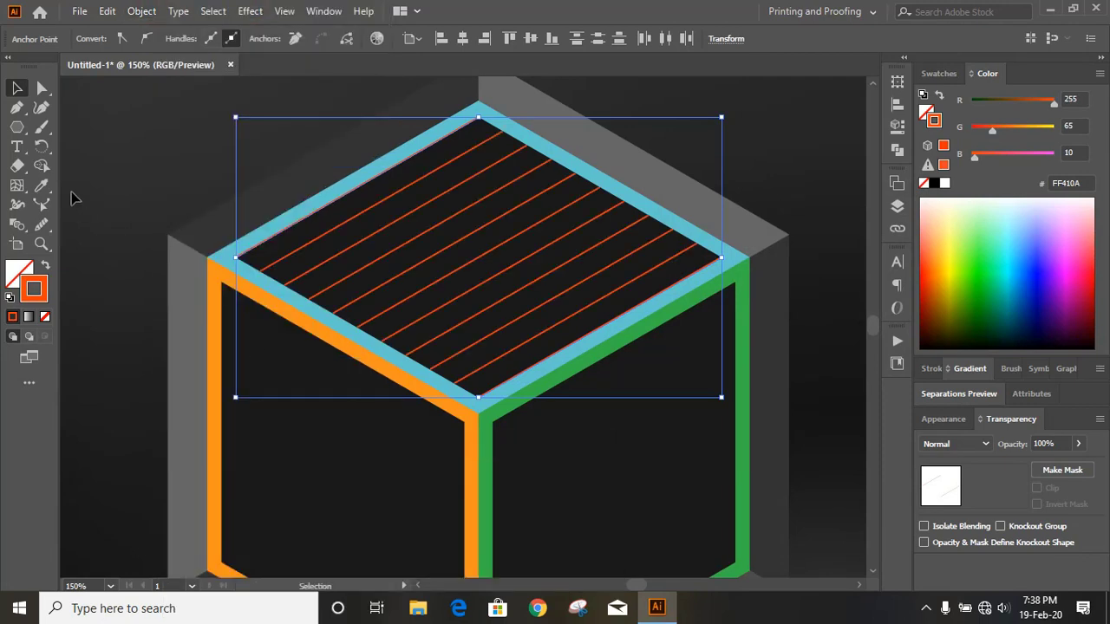
pyautogui.click(73, 199)
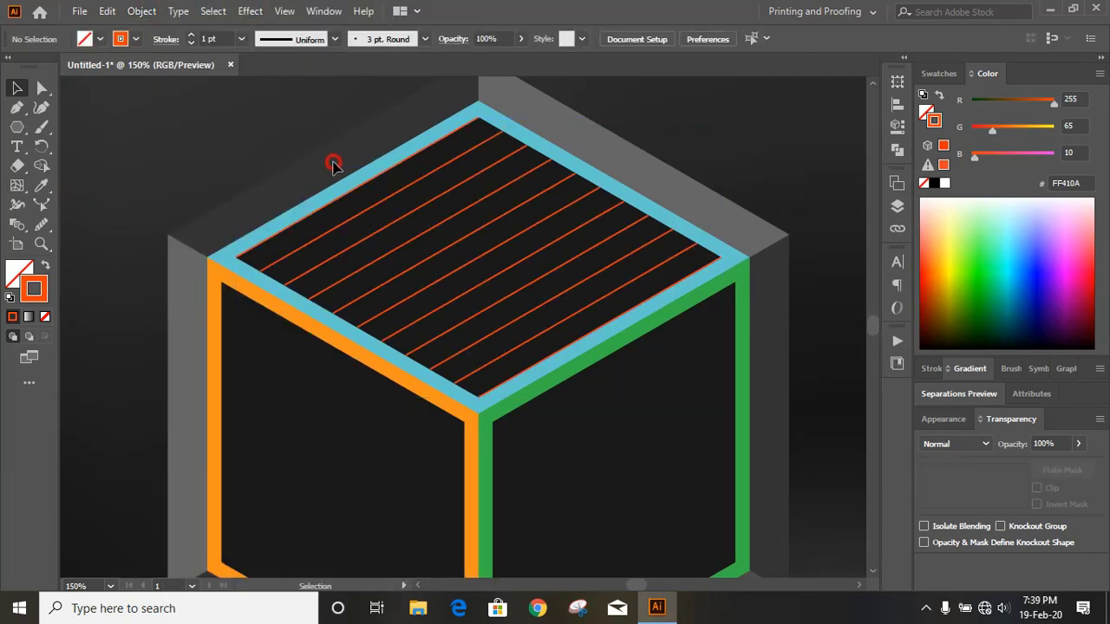
# Step: Lock the blended orange-red lines on the cube's top face
pyautogui.click(566, 361)
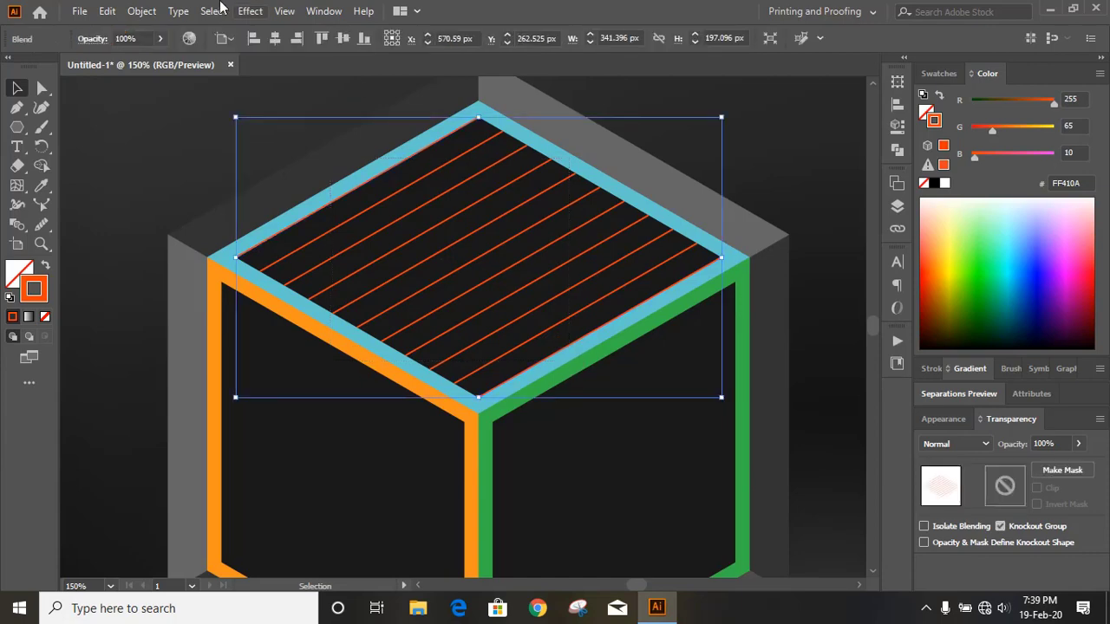
pyautogui.click(140, 12)
pyautogui.moveTo(364, 116)
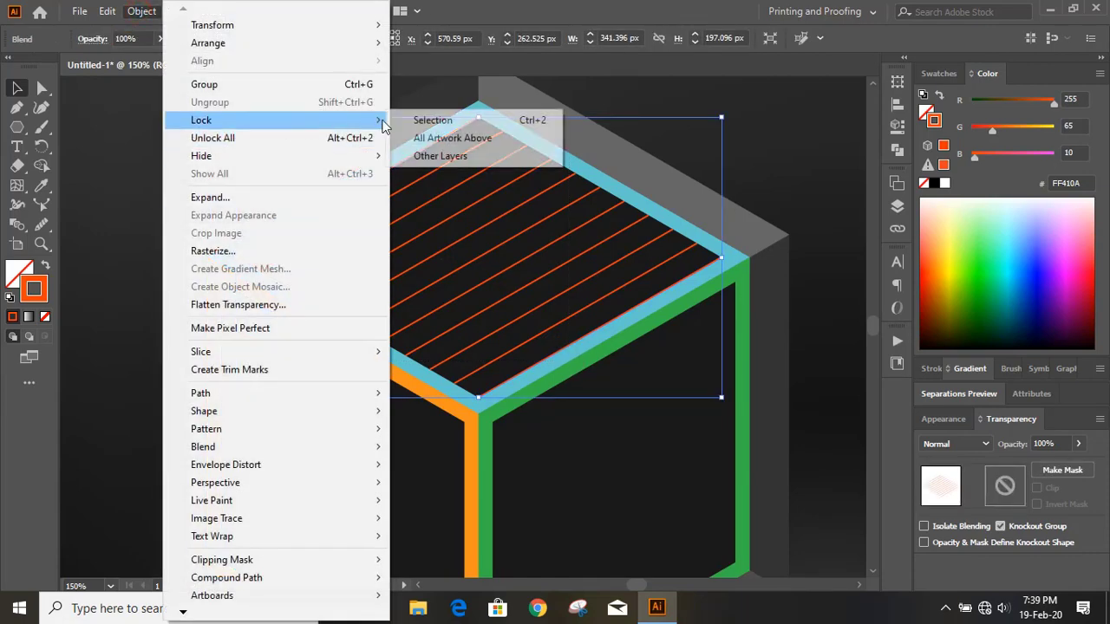
pyautogui.click(427, 119)
# Step: Draw two separate straight Pen lines along the lower-left and upper-right inner edges of the top face
pyautogui.click(17, 108)
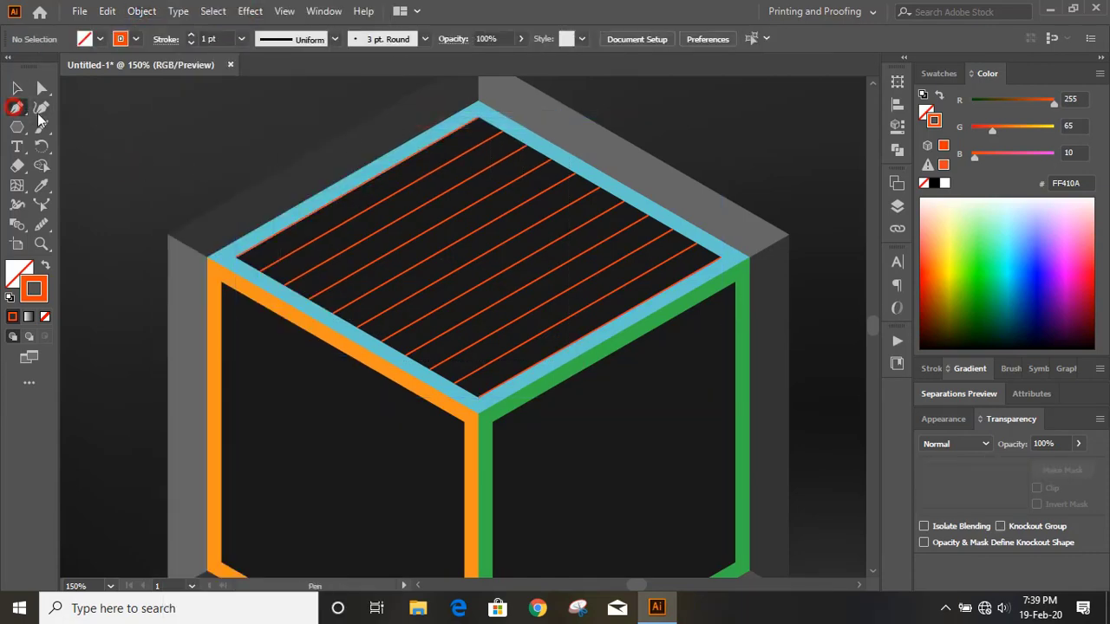
pyautogui.click(238, 258)
pyautogui.click(484, 404)
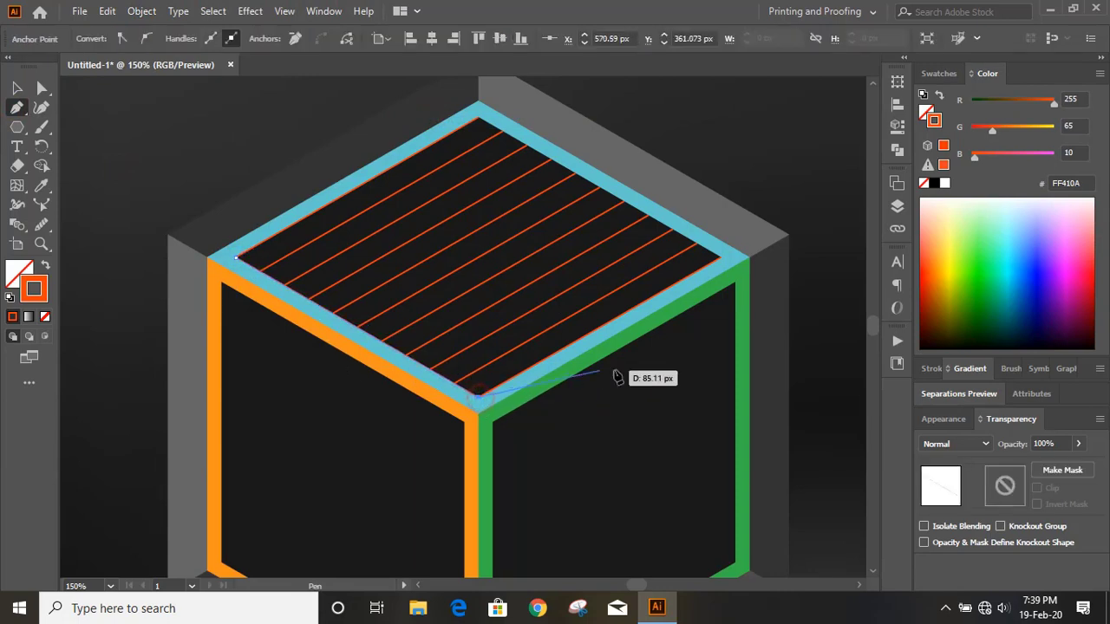
pyautogui.click(480, 118)
pyautogui.click(719, 257)
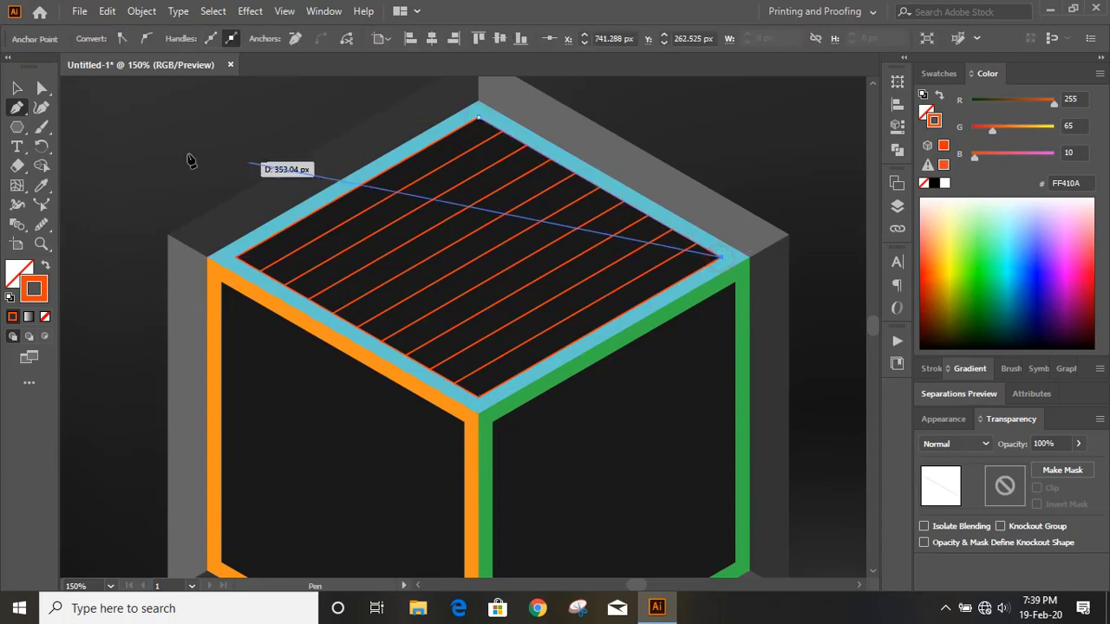
# Step: Select both new lines on the top face, blend them across the first line set, then deselect
pyautogui.click(16, 88)
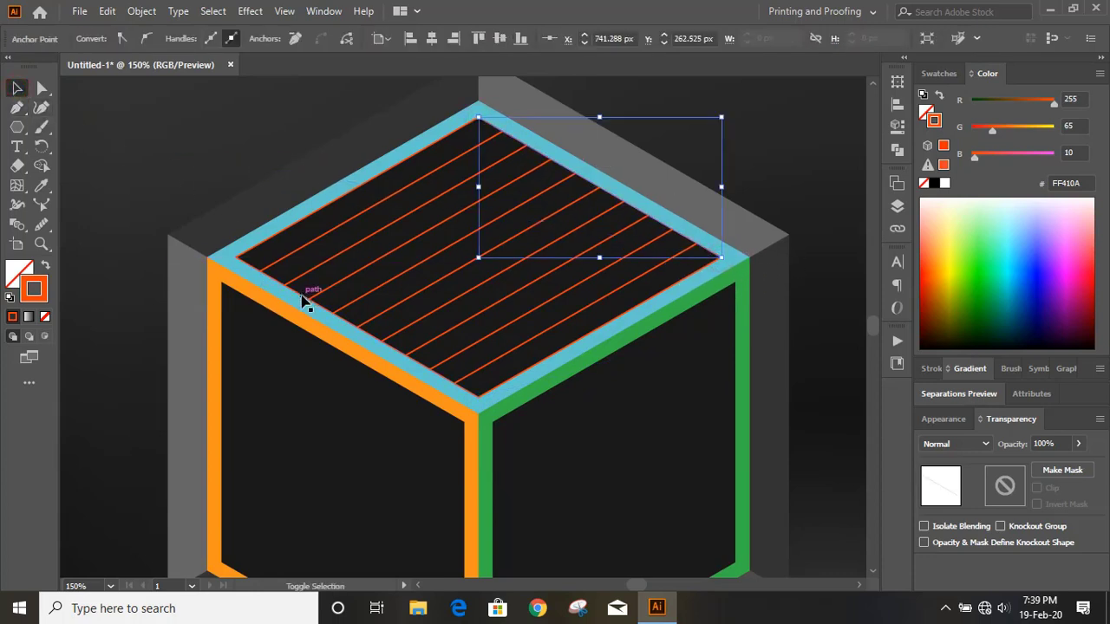
pyautogui.keyDown('shift'); pyautogui.click(303, 299); pyautogui.keyUp('shift')
pyautogui.click(139, 16)
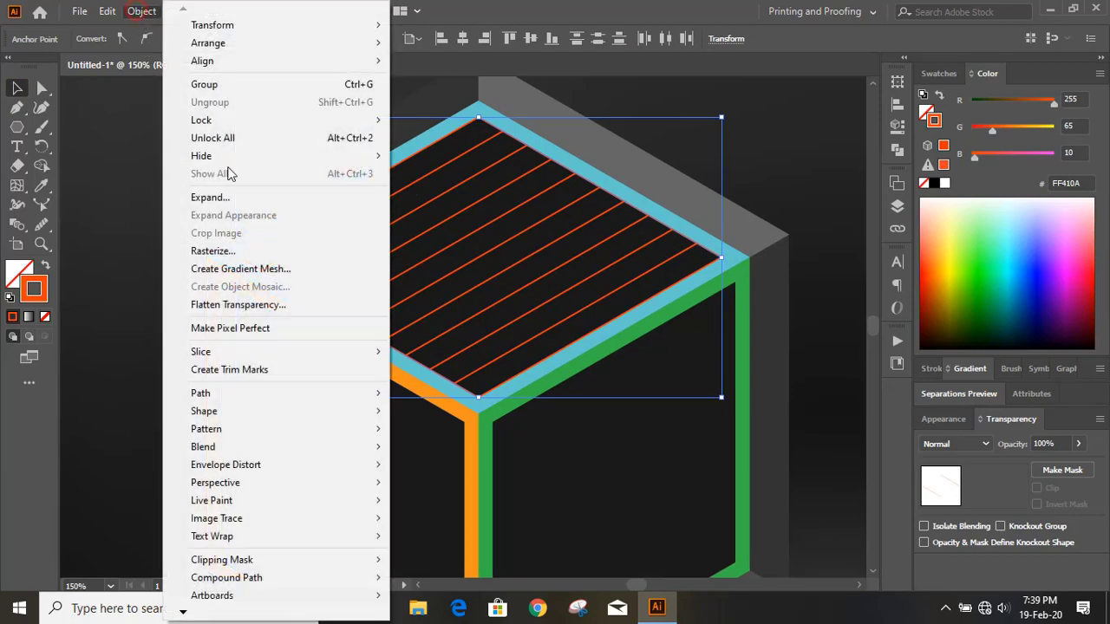
pyautogui.moveTo(269, 450)
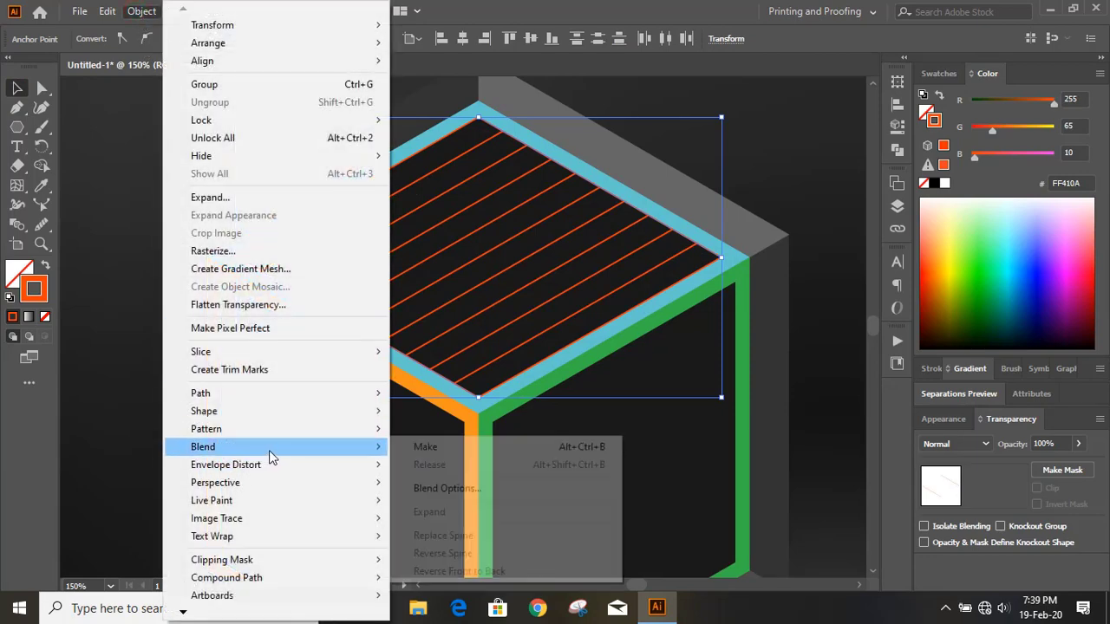
pyautogui.click(449, 454)
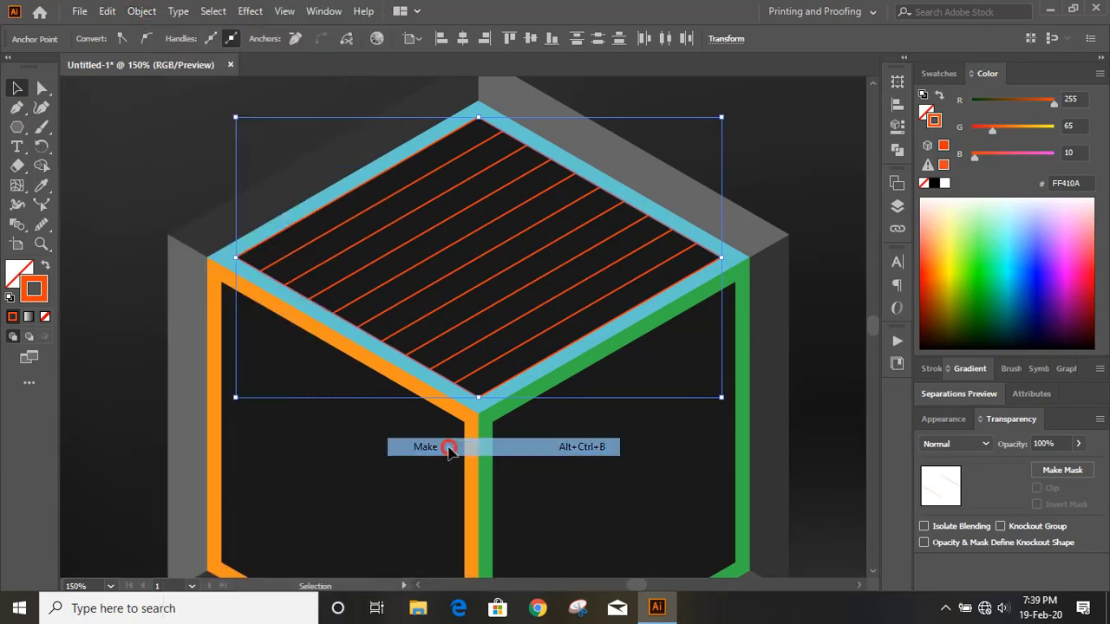
pyautogui.click(127, 190)
# Step: Draw two separate vertical Pen lines along the left and right inner edges of the orange face
pyautogui.scroll(-2, 154, 216)
pyautogui.scroll(-3, 305, 340)
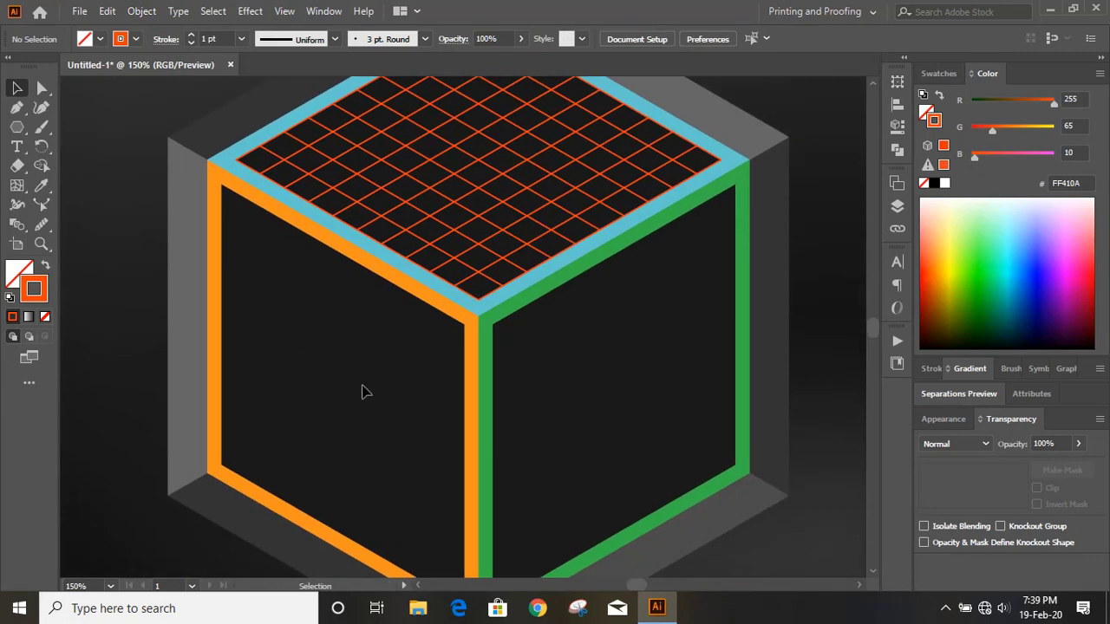
pyautogui.click(16, 106)
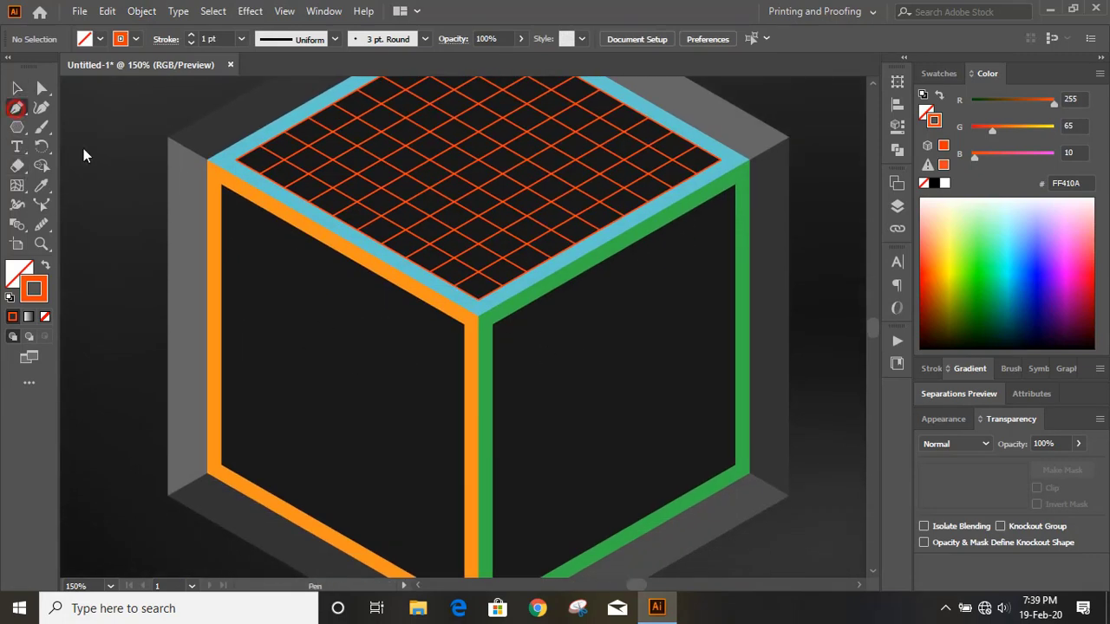
pyautogui.click(222, 187)
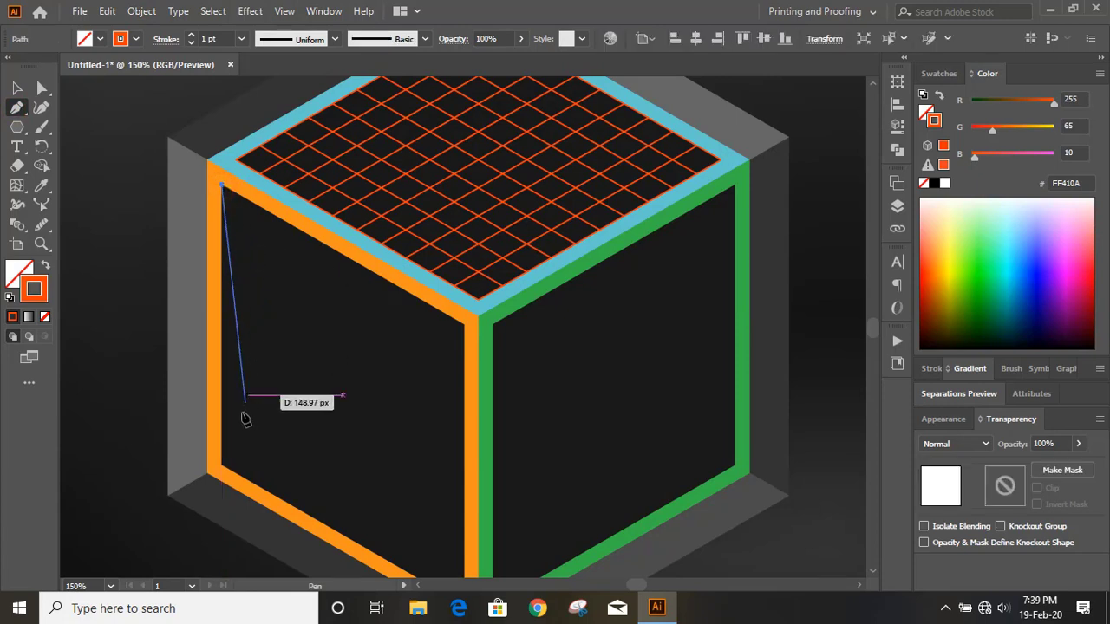
pyautogui.click(223, 471)
pyautogui.press('Escape')
pyautogui.scroll(-2, 464, 289)
pyautogui.scroll(-1, 464, 289)
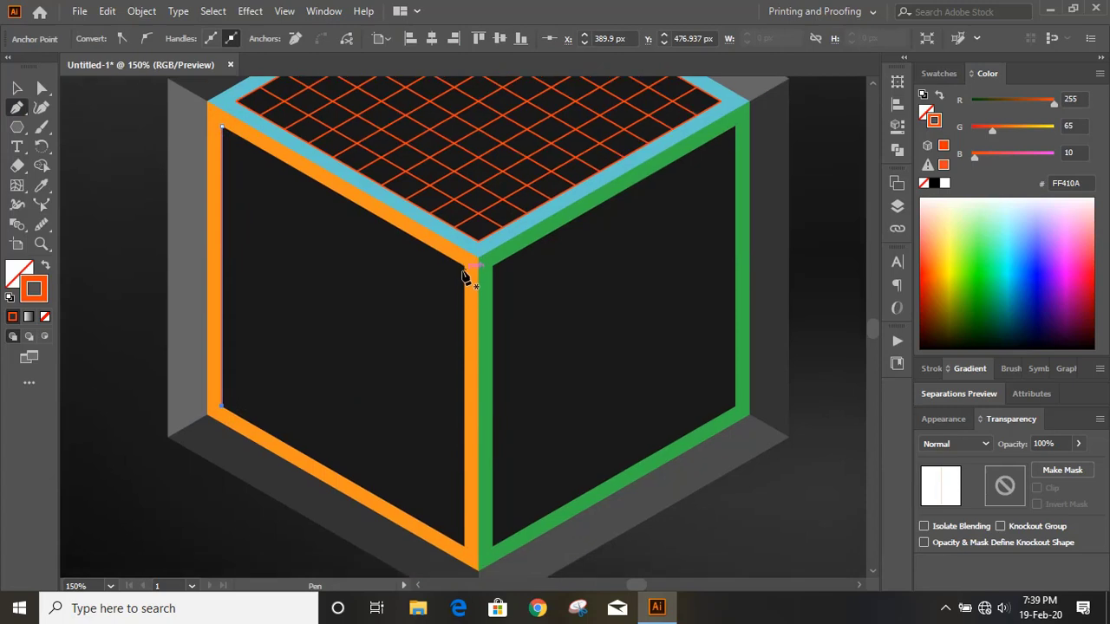
pyautogui.click(466, 268)
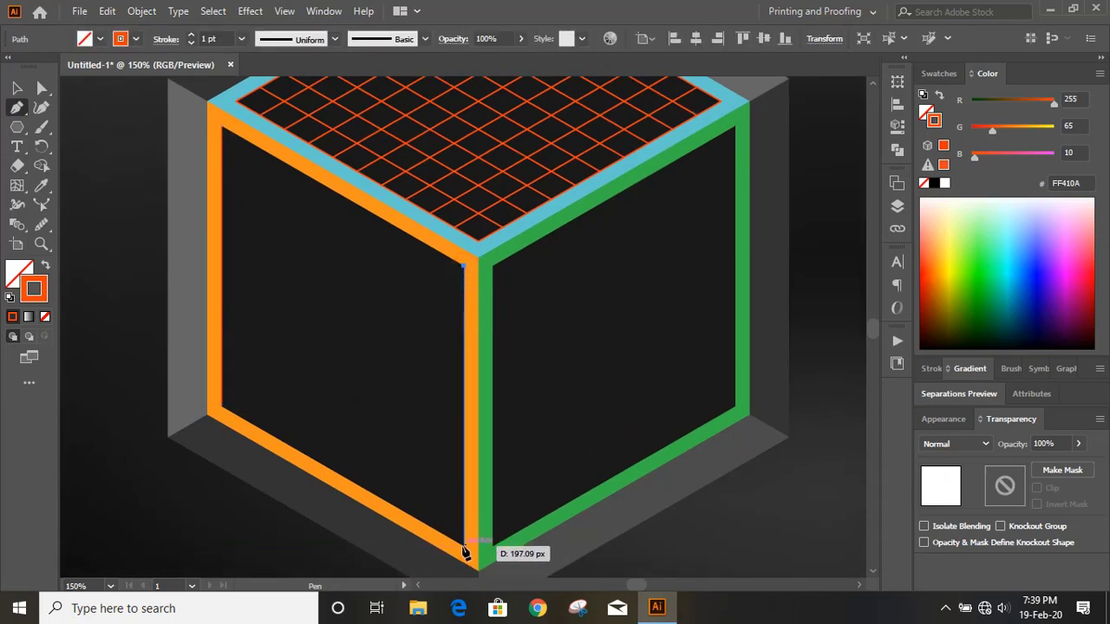
pyautogui.click(464, 541)
# Step: Select both vertical lines on the orange face and blend them, then deselect
pyautogui.click(17, 88)
pyautogui.click(231, 247)
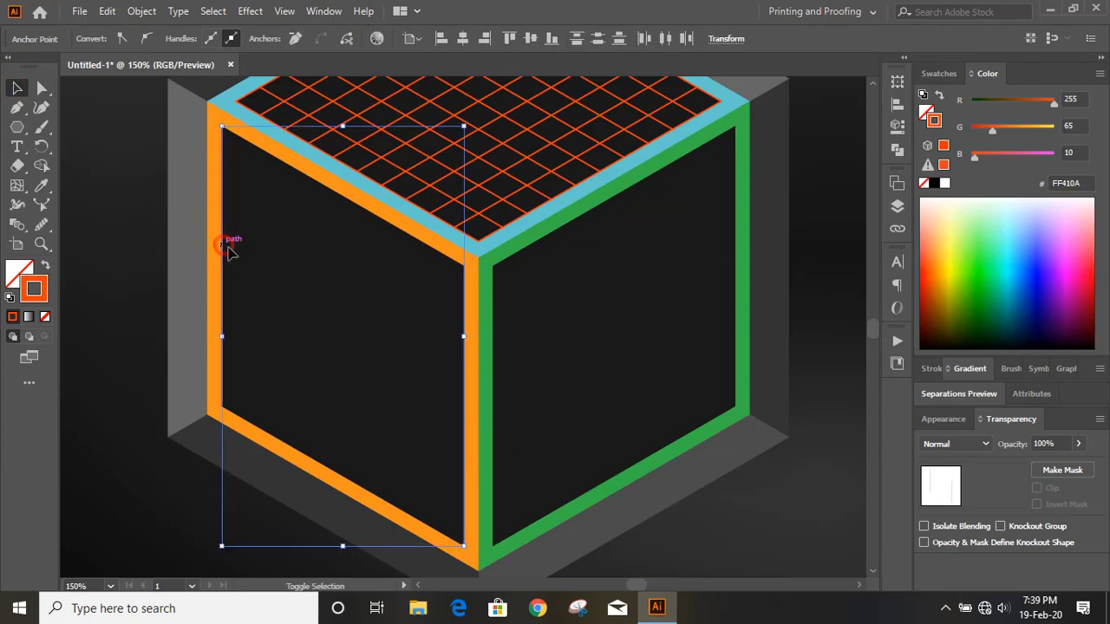
pyautogui.click(132, 13)
pyautogui.moveTo(264, 448)
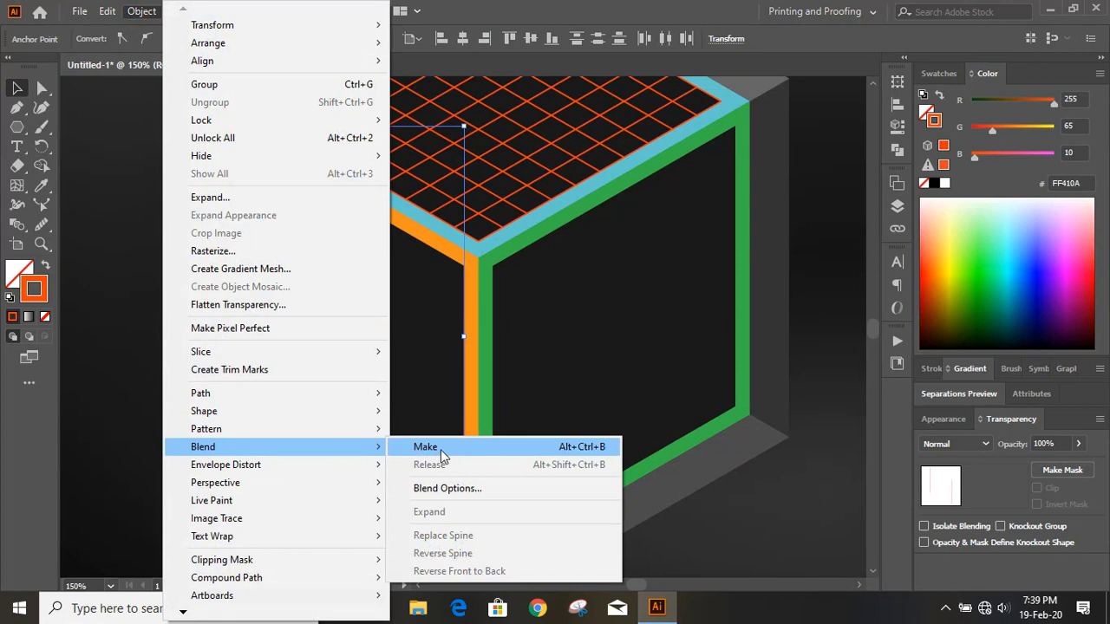
pyautogui.click(441, 449)
pyautogui.click(104, 238)
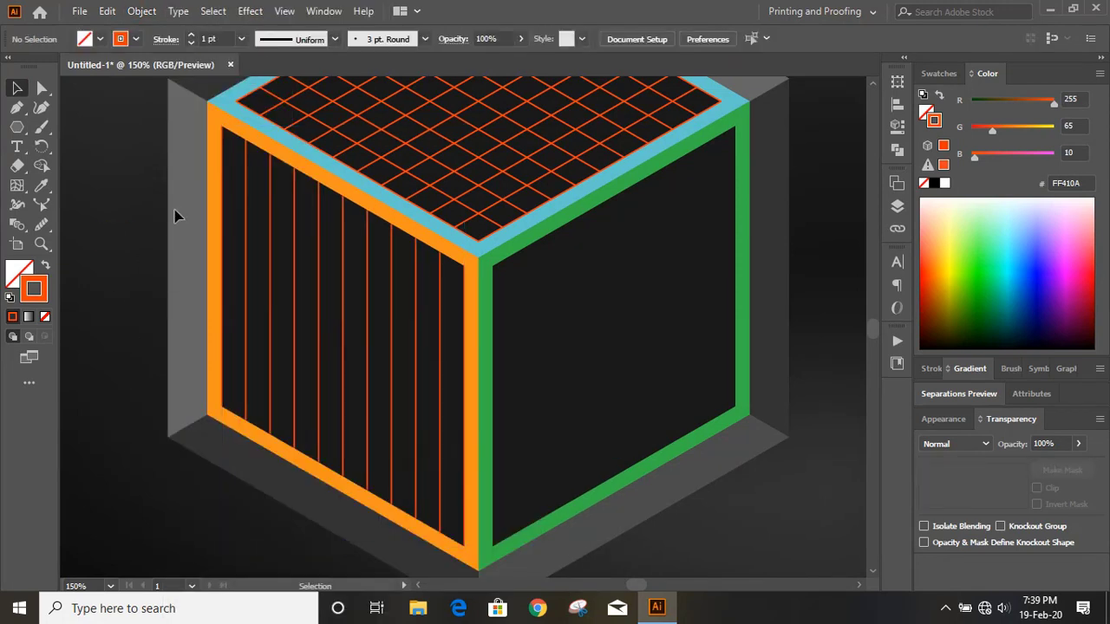
# Step: Select only the vertical line blend on the orange face and lock it
pyautogui.click(448, 422)
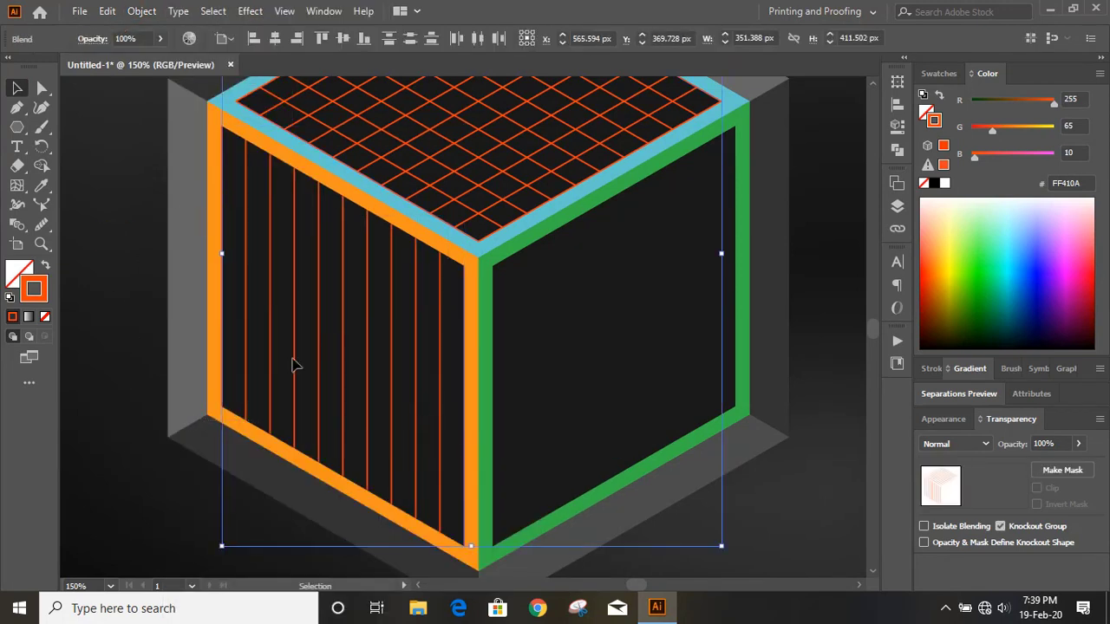
pyautogui.click(162, 269)
pyautogui.click(471, 425)
pyautogui.click(139, 13)
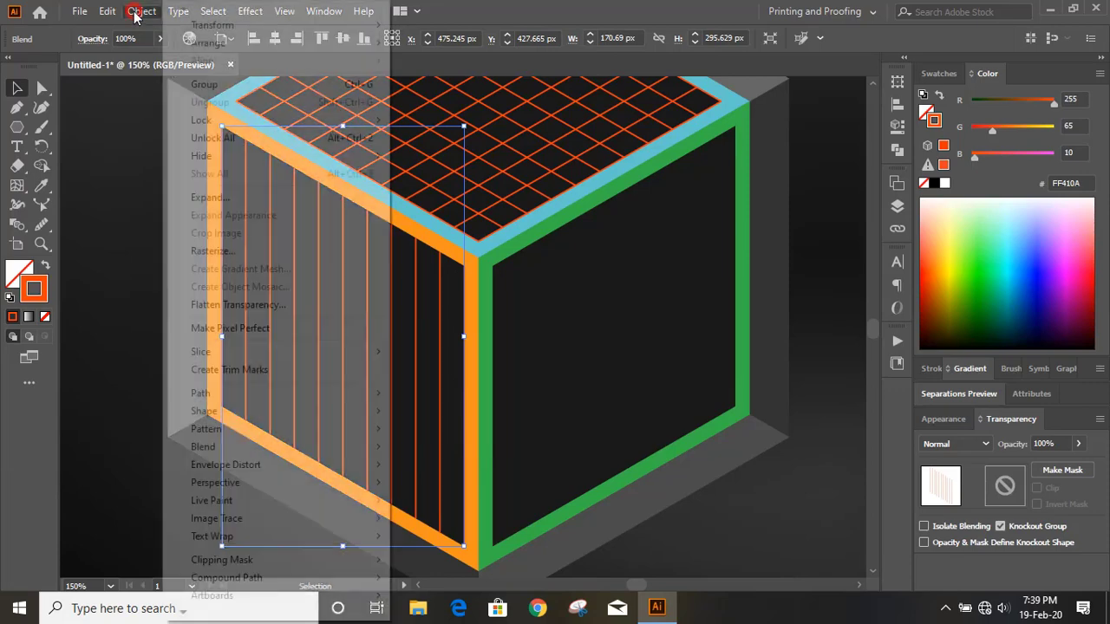
pyautogui.moveTo(223, 119)
pyautogui.click(438, 121)
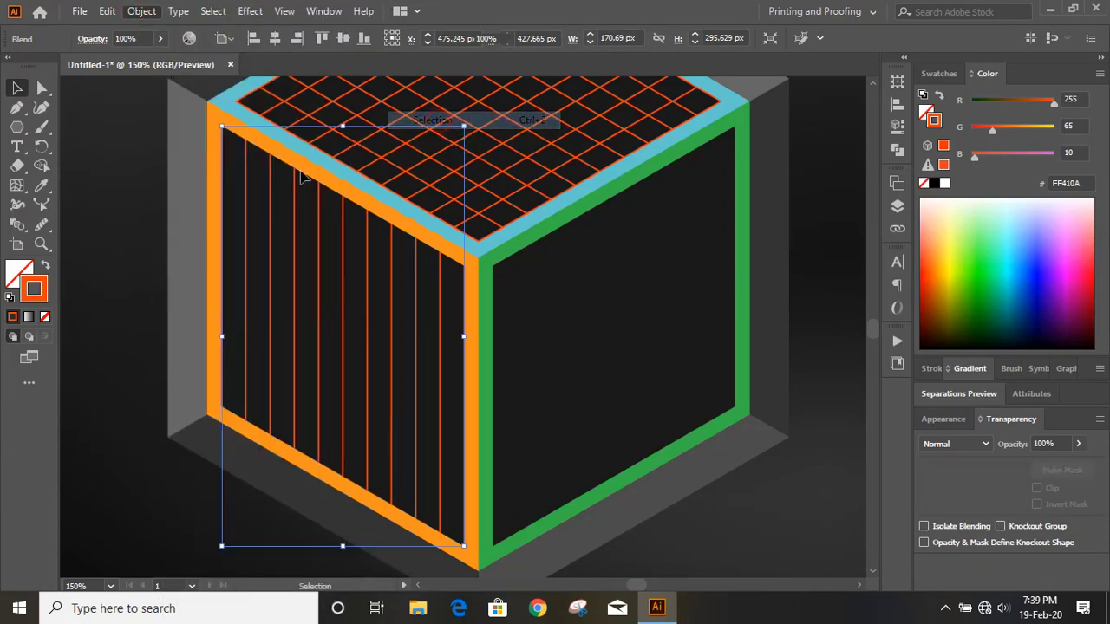
# Step: Draw two separate slanted Pen lines along the upper and lower inner edges of the orange face
pyautogui.click(21, 109)
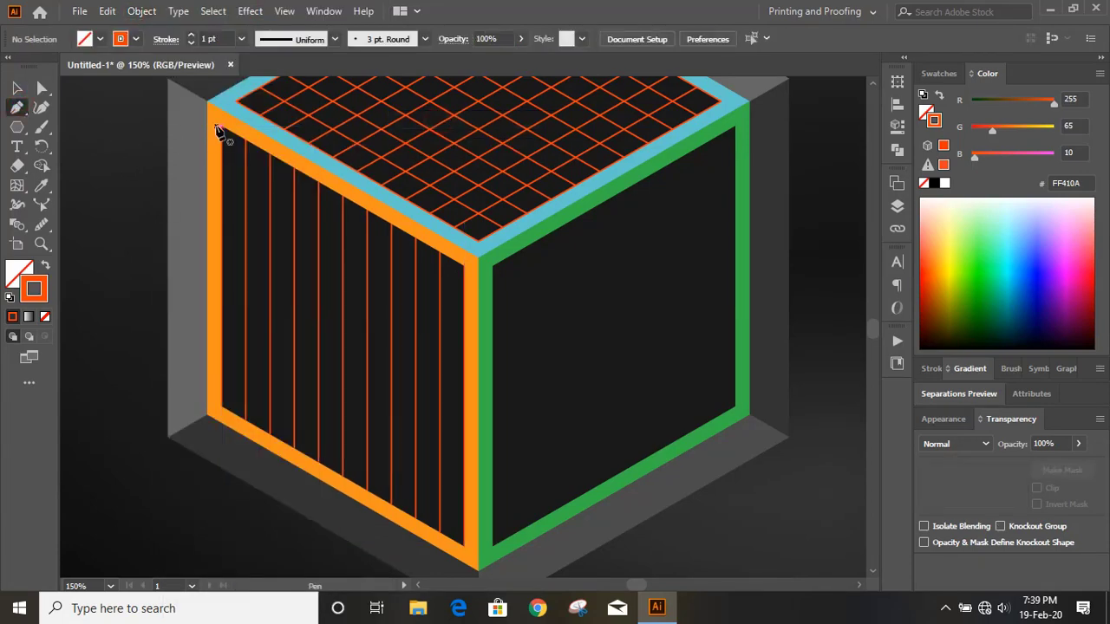
pyautogui.click(222, 127)
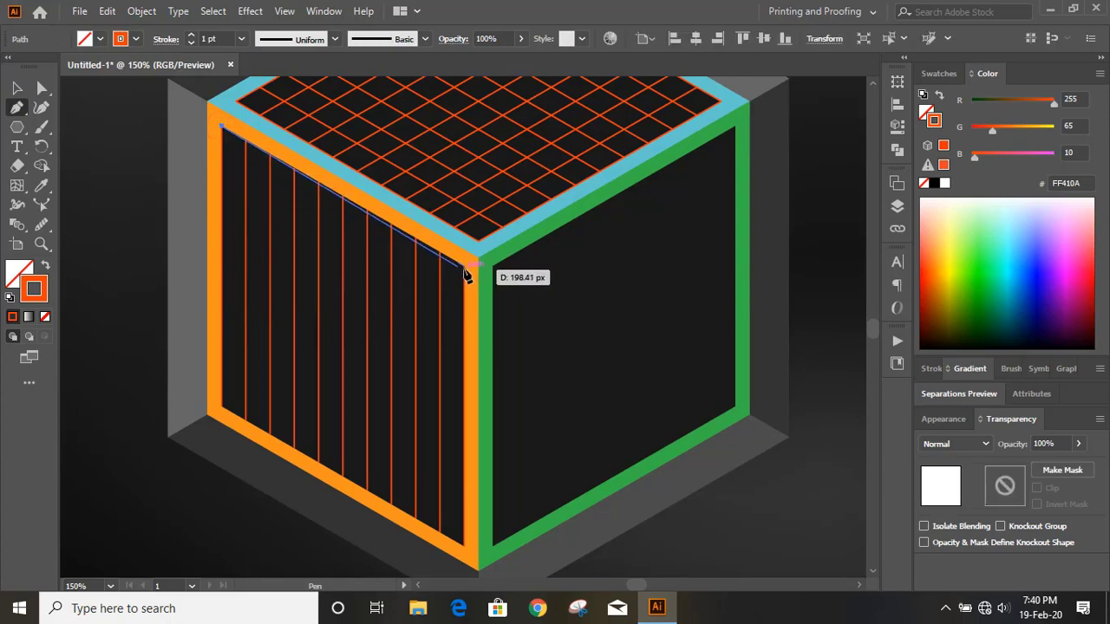
pyautogui.click(465, 266)
pyautogui.press('Escape')
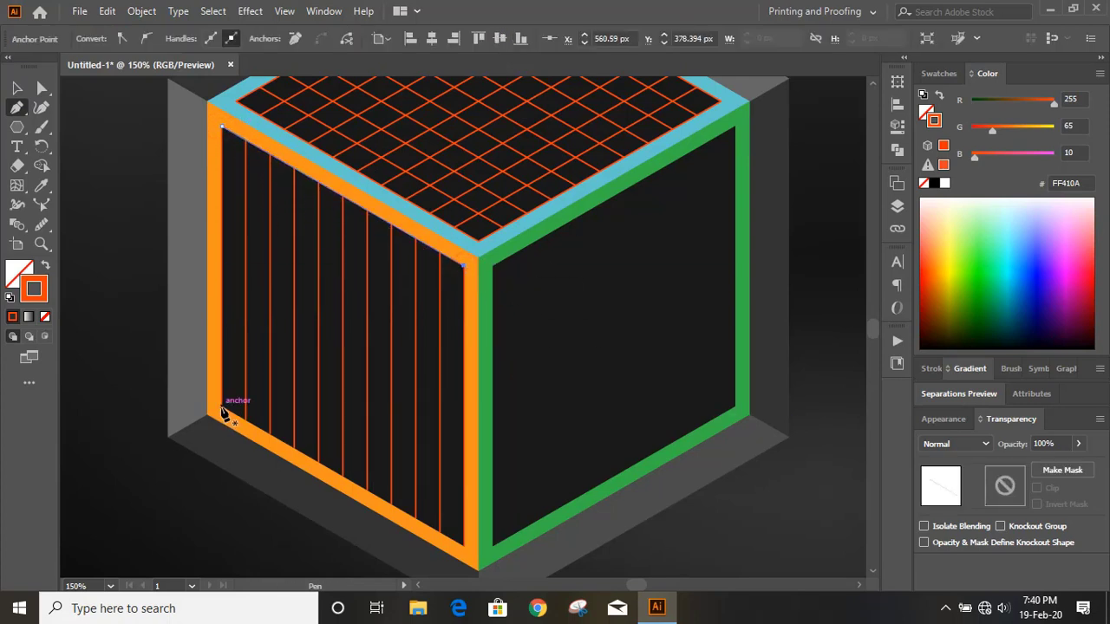
pyautogui.click(222, 406)
pyautogui.click(465, 546)
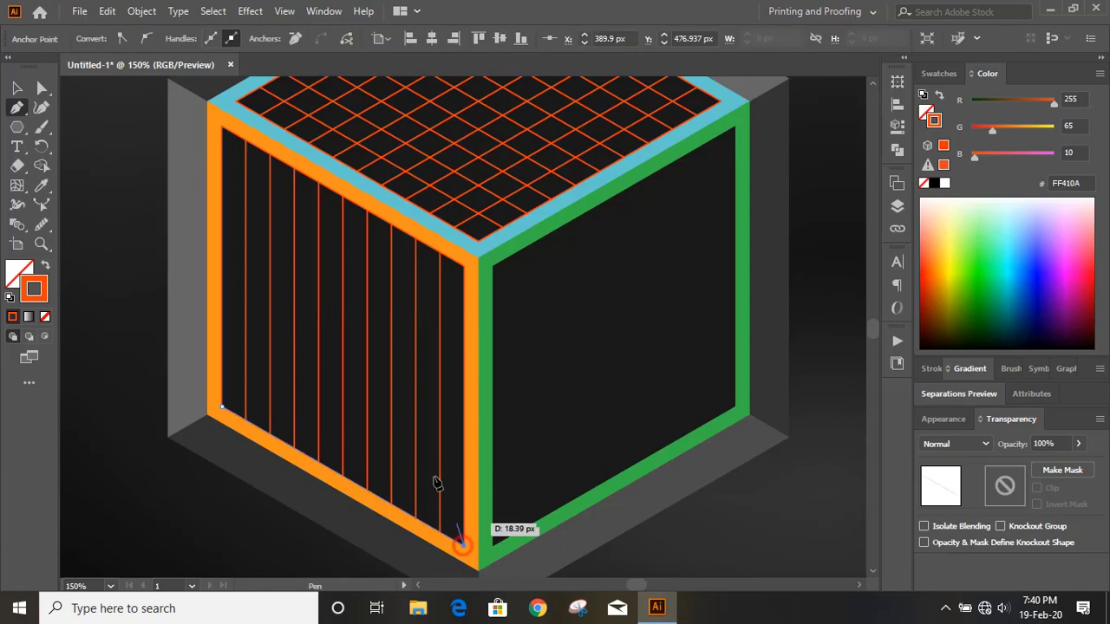
# Step: Select both slanted lines on the orange face and blend them over the vertical lines
pyautogui.click(14, 87)
pyautogui.keyDown('shift'); pyautogui.click(303, 177); pyautogui.keyUp('shift')
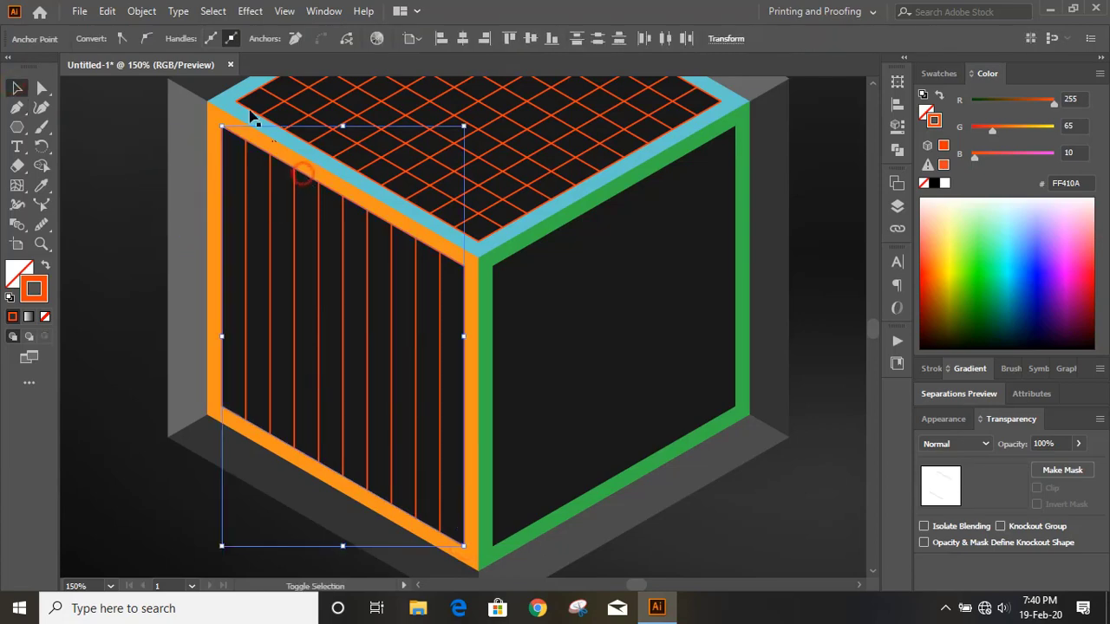
pyautogui.click(142, 11)
pyautogui.moveTo(243, 451)
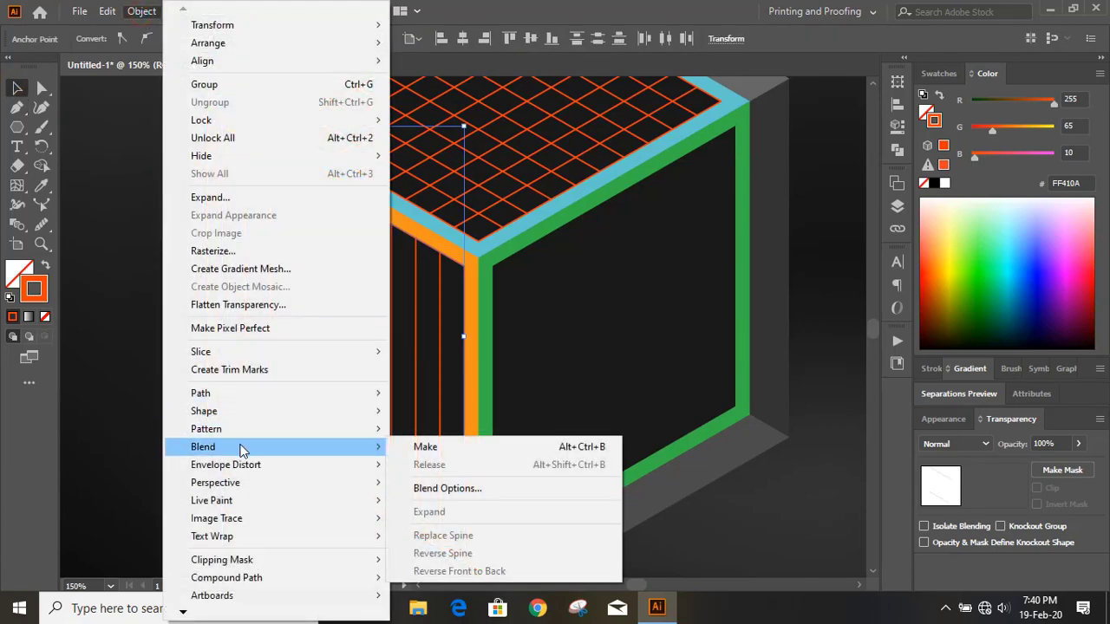
pyautogui.click(426, 448)
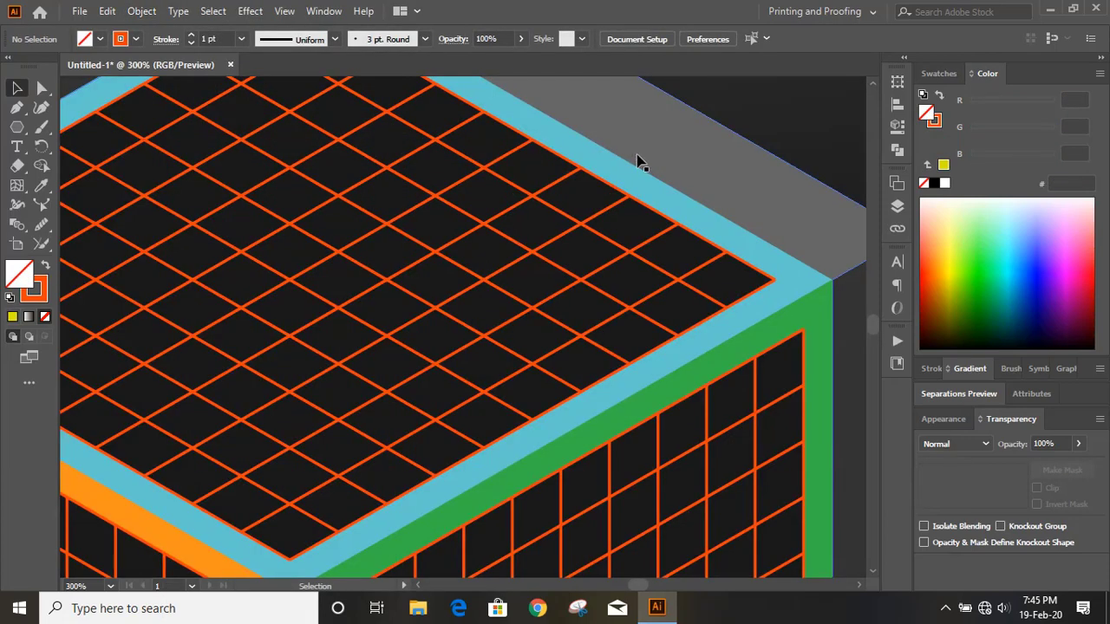
# Step: Select both crossing line blends on the top face and expand them
pyautogui.click(657, 211)
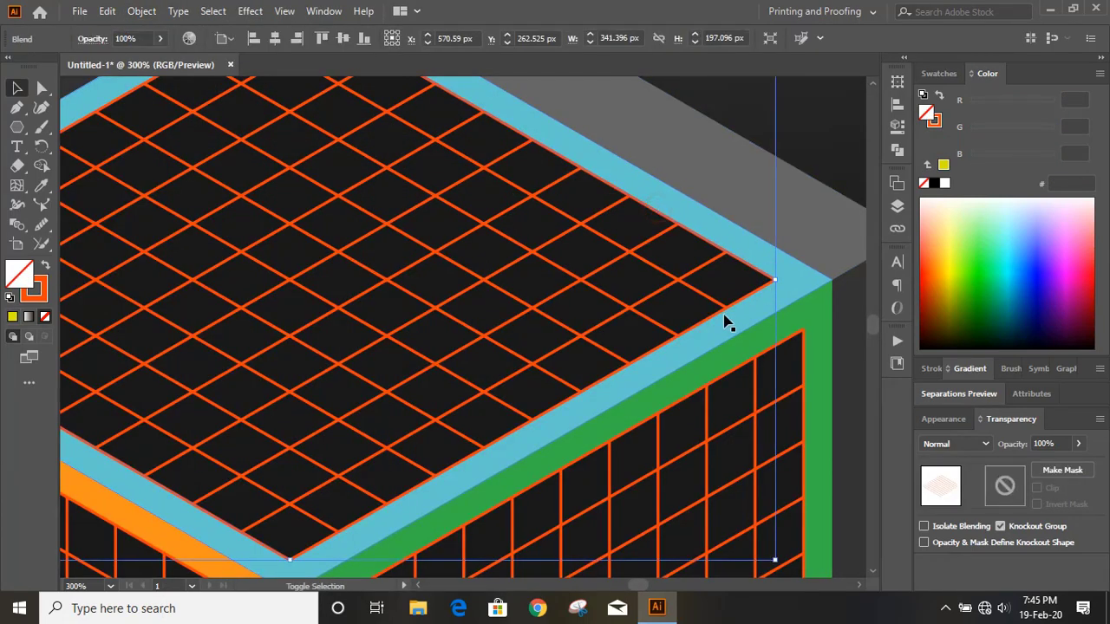
pyautogui.click(141, 10)
pyautogui.click(267, 202)
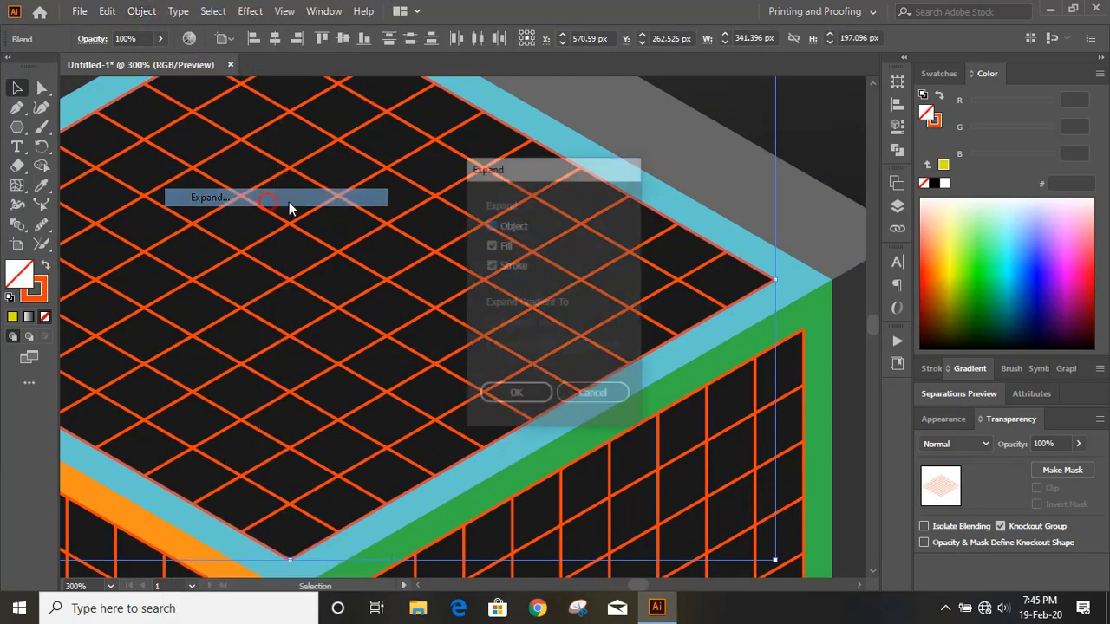
pyautogui.click(516, 392)
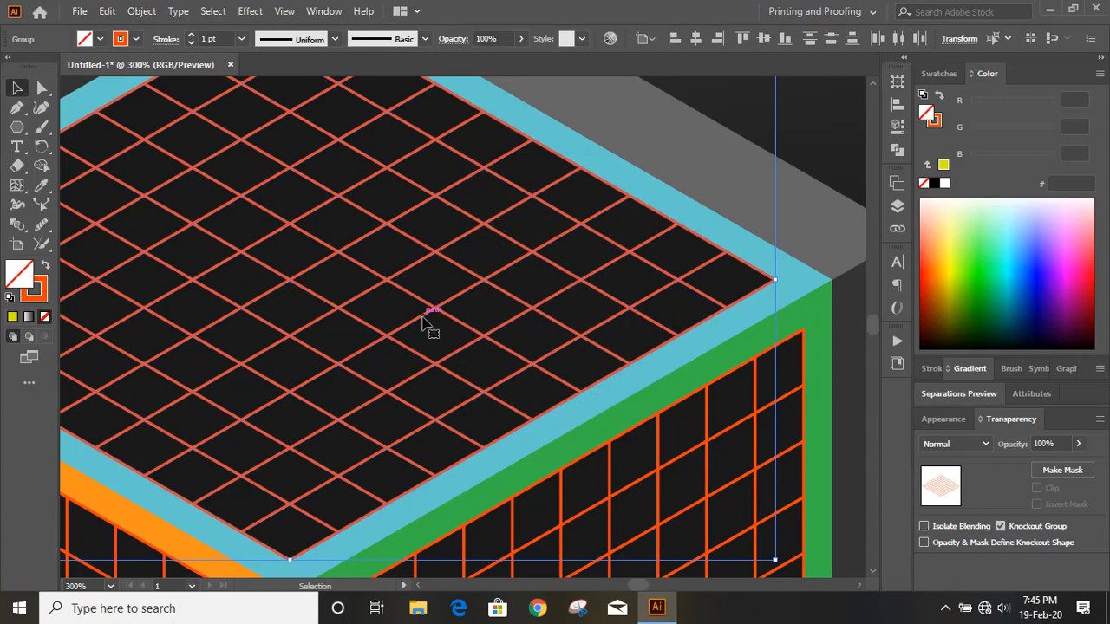
# Step: Set the fill to magenta BF00CB and merge the top face's two-cell-wide grid strips into an S shape with Shape Builder
pyautogui.hotkey('ctrl', '-')
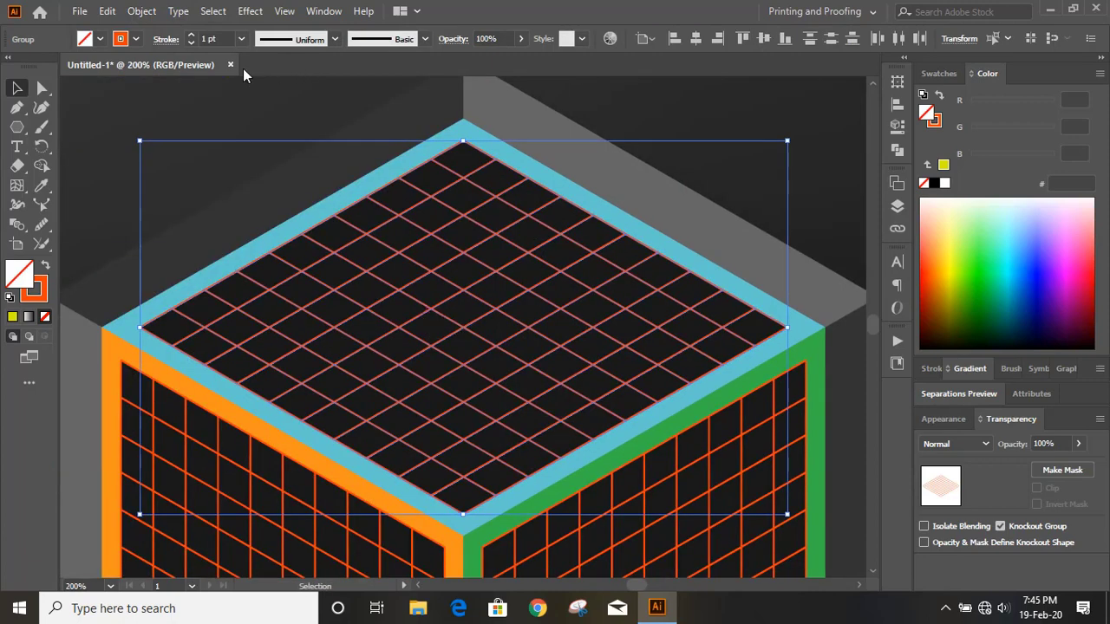
pyautogui.scroll(-1, 306, 326)
pyautogui.click(41, 166)
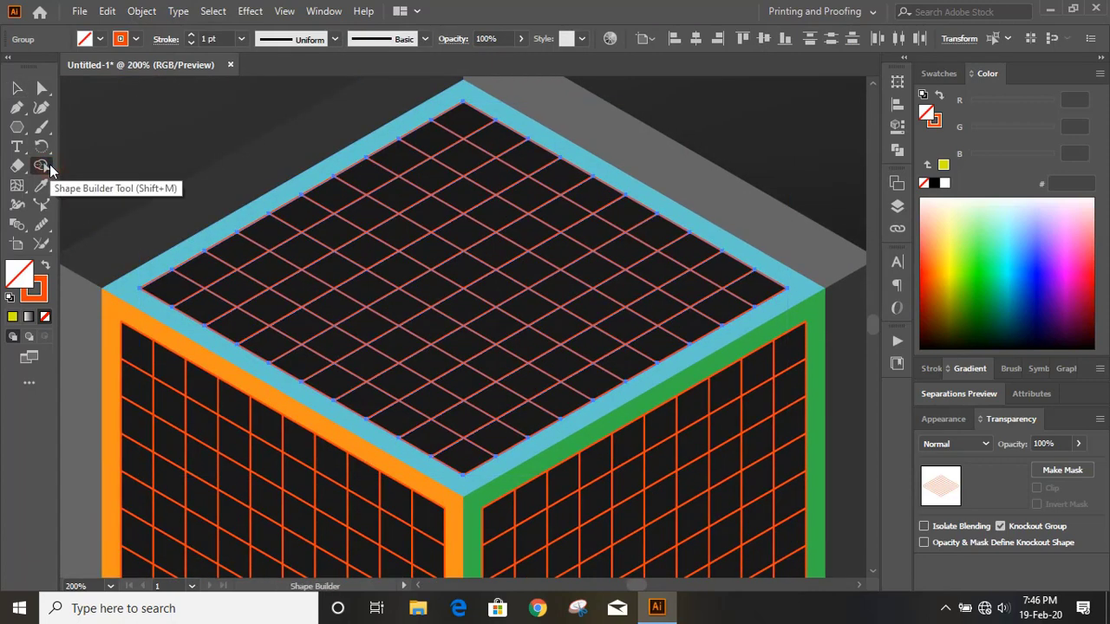
pyautogui.click(1067, 285)
pyautogui.moveTo(743, 292)
pyautogui.mouseDown()
pyautogui.moveTo(494, 141)
pyautogui.moveTo(462, 127)
pyautogui.moveTo(439, 140)
pyautogui.moveTo(611, 229)
pyautogui.moveTo(715, 309)
pyautogui.mouseUp()
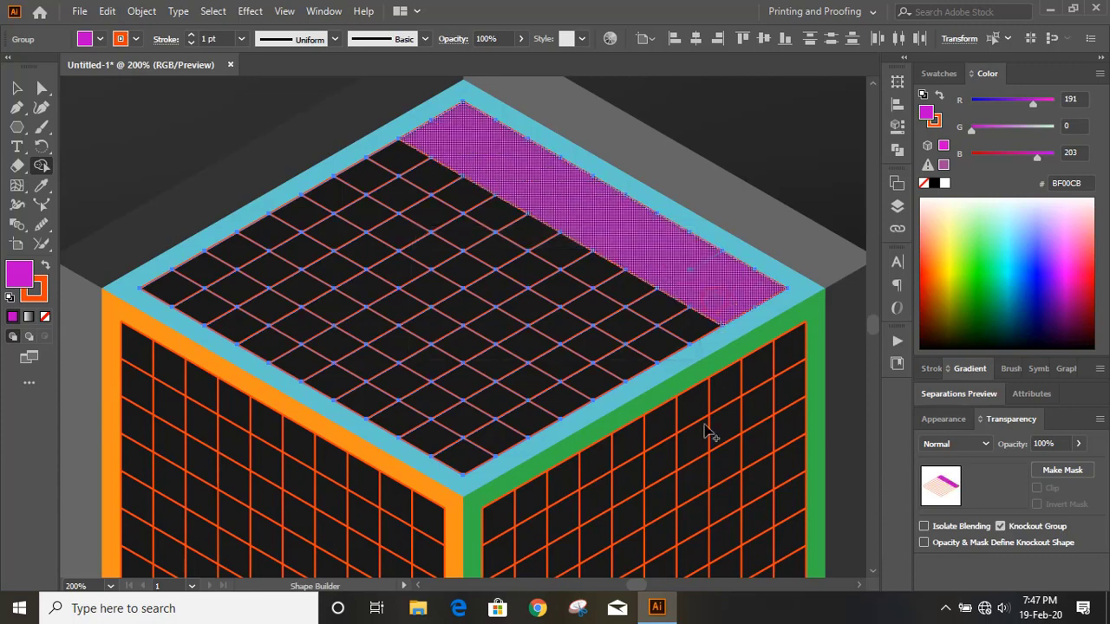
pyautogui.moveTo(180, 301)
pyautogui.mouseDown()
pyautogui.moveTo(403, 405)
pyautogui.moveTo(458, 447)
pyautogui.moveTo(484, 439)
pyautogui.moveTo(208, 277)
pyautogui.mouseUp()
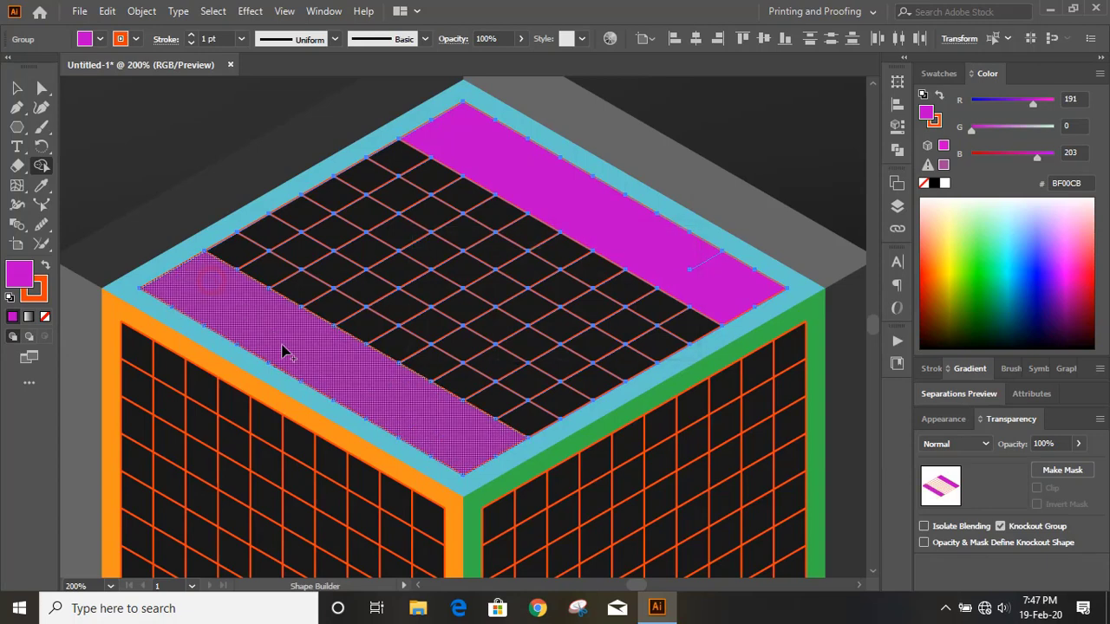
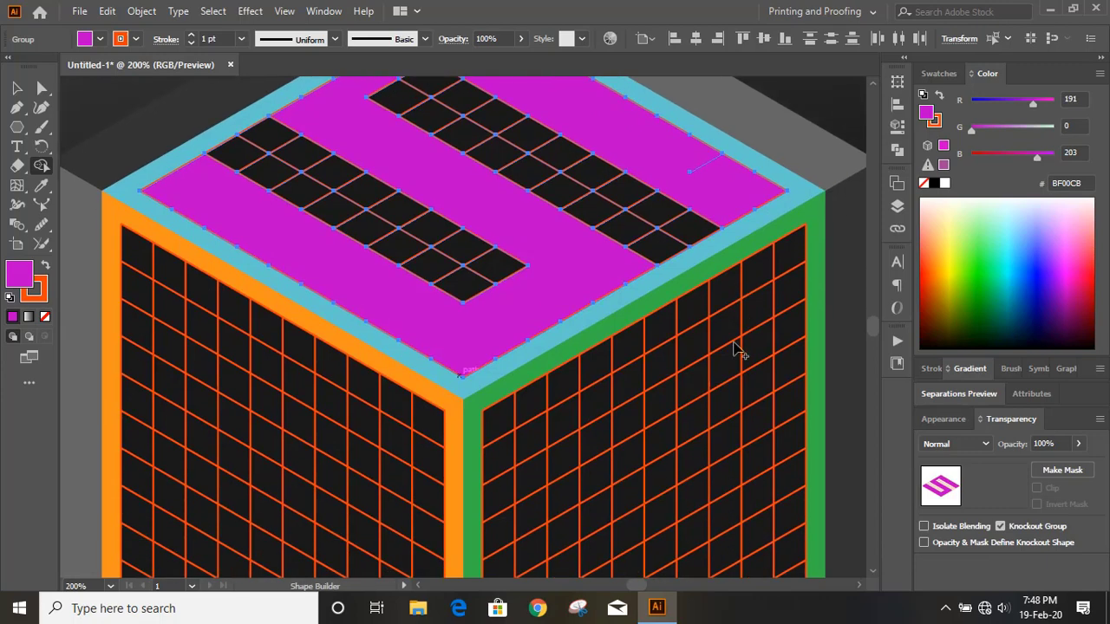
# Step: Select both crossing line blends on the orange-bordered face and expand their object, fill and stroke
pyautogui.click(13, 89)
pyautogui.click(90, 217)
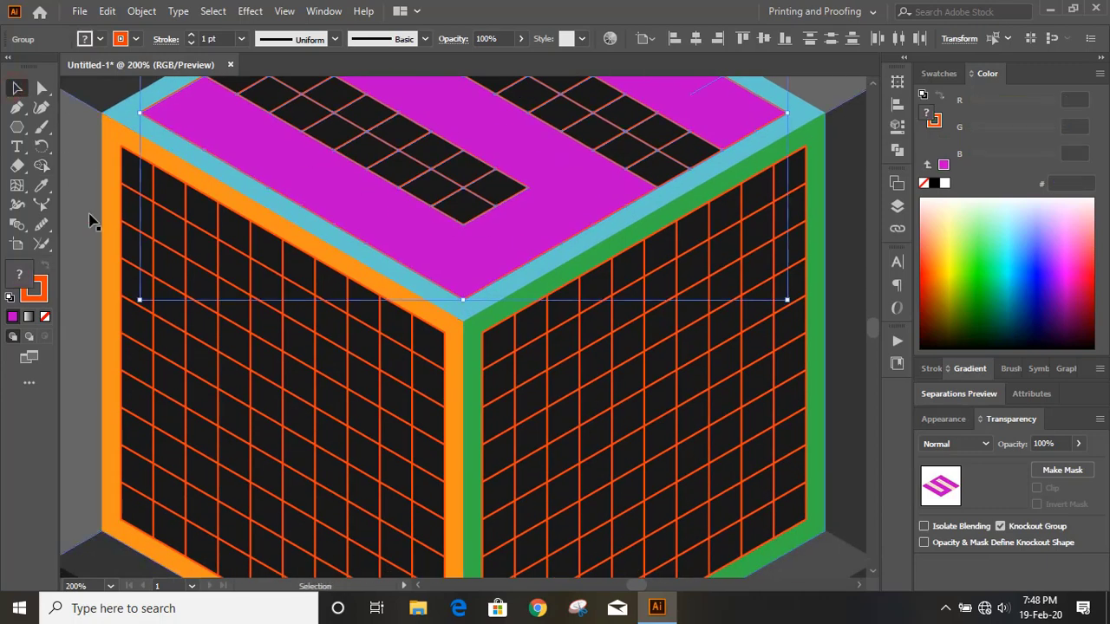
pyautogui.scroll(-2, 87, 217)
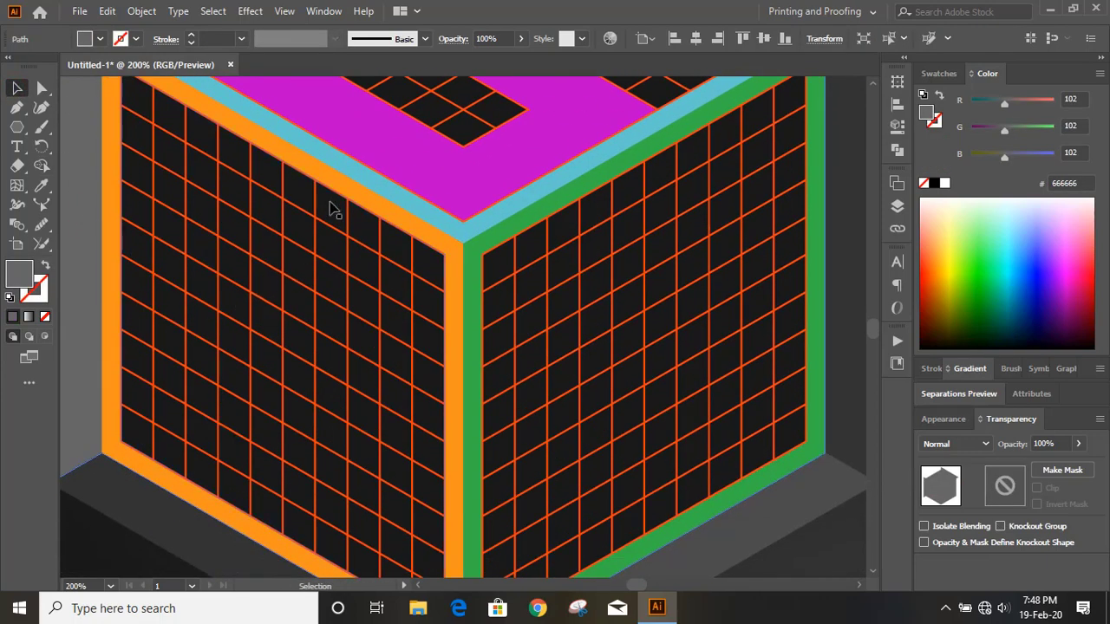
pyautogui.click(334, 193)
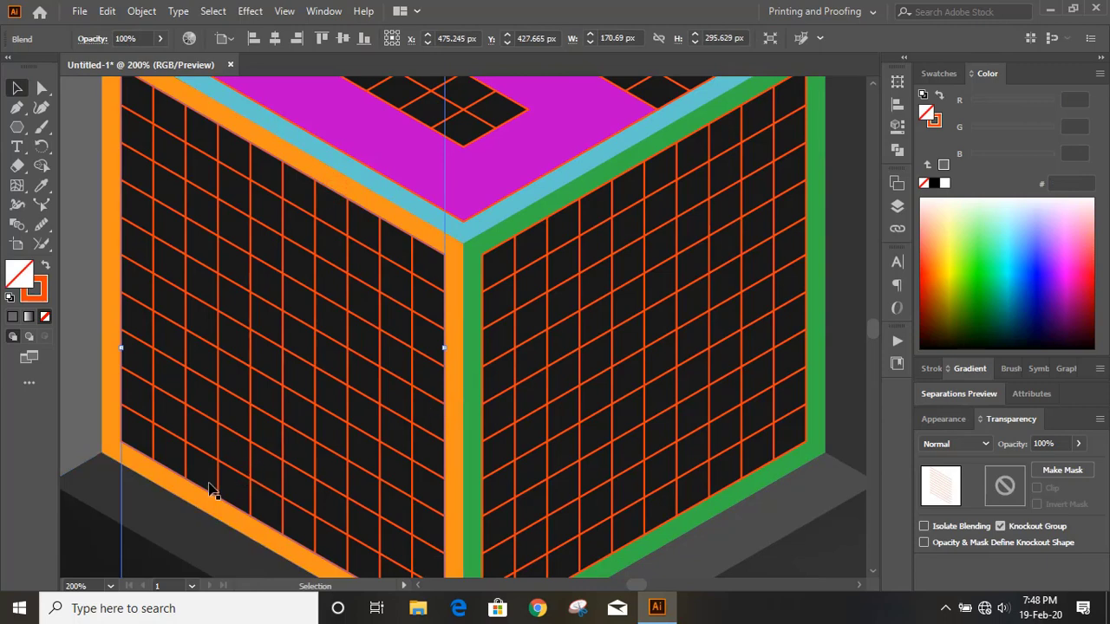
pyautogui.keyDown('shift'); pyautogui.click(124, 330); pyautogui.keyUp('shift')
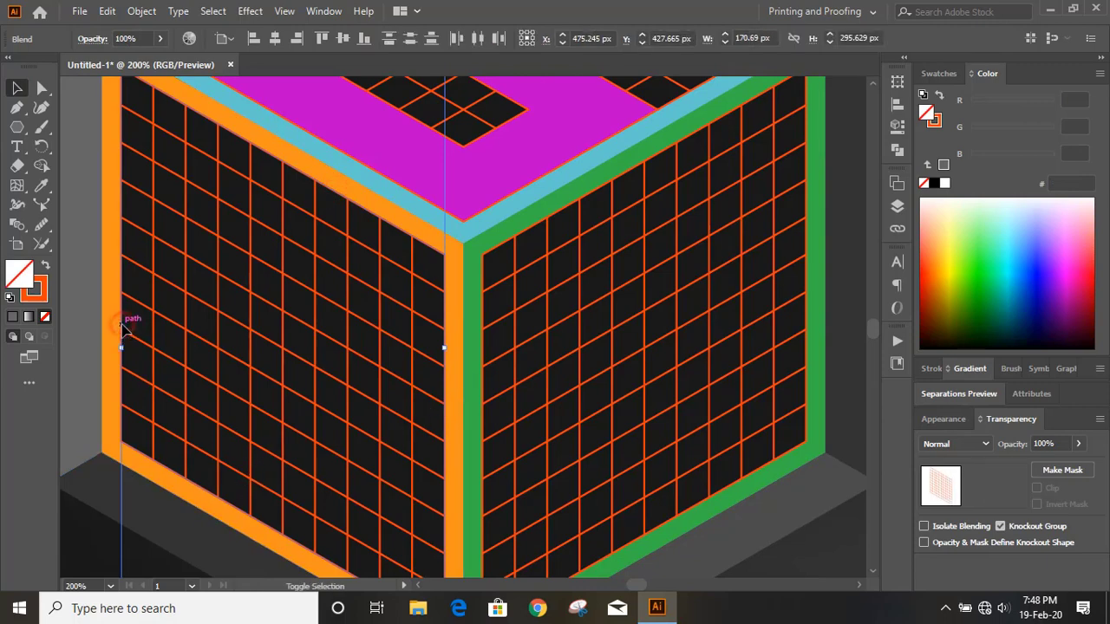
pyautogui.click(141, 11)
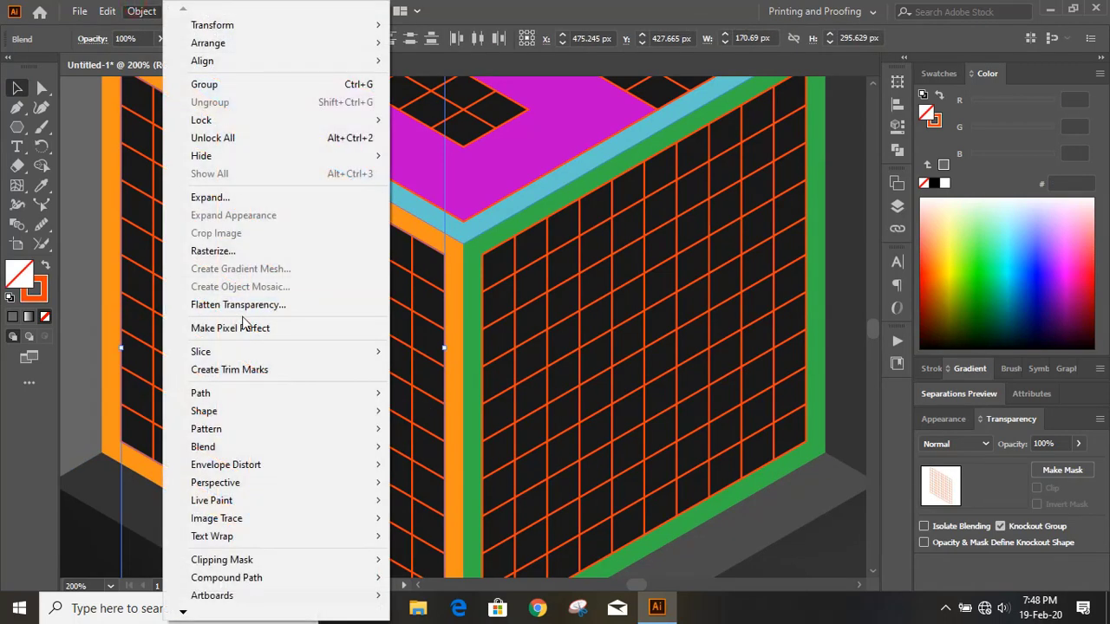
pyautogui.click(243, 200)
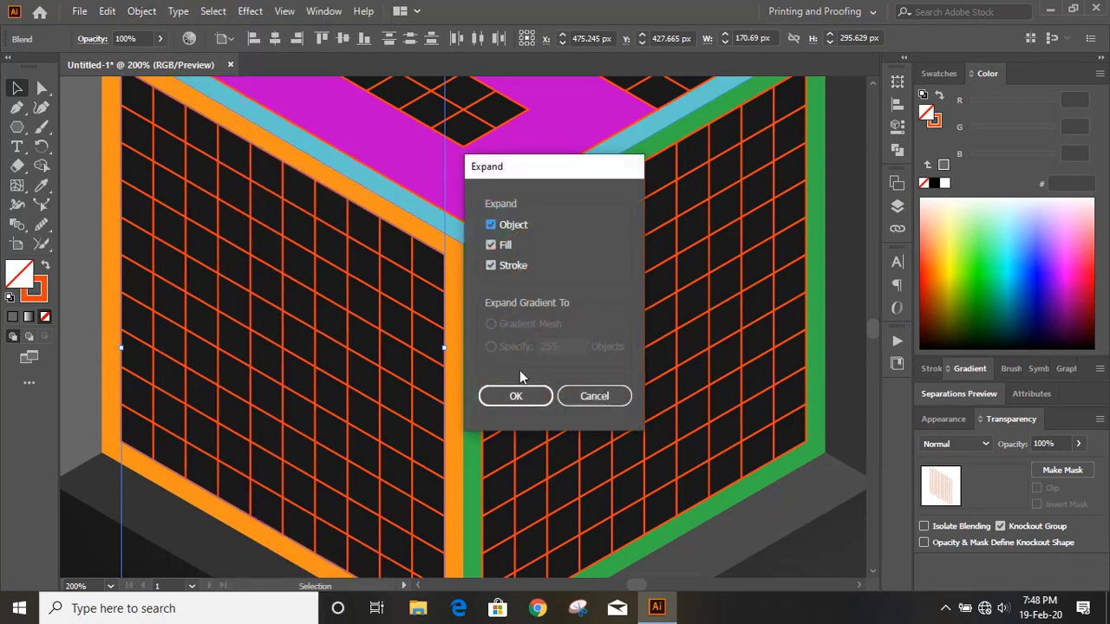
pyautogui.click(516, 397)
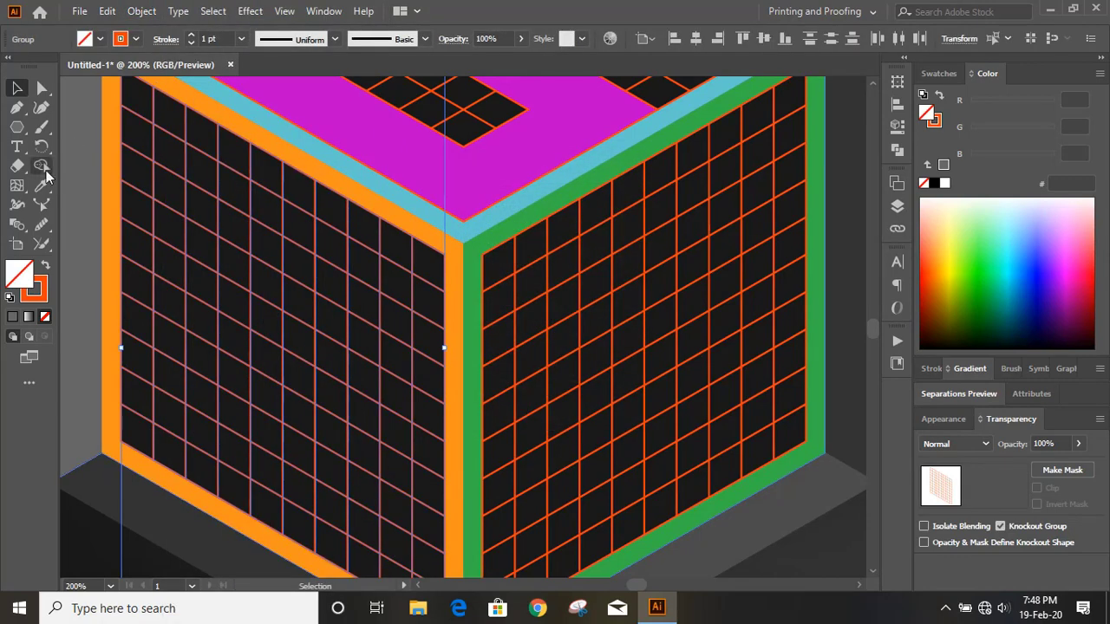
# Step: Set the fill to blue 005CF9 and merge the orange-bordered face's two-cell-wide grid strips into an E shape with Shape Builder
pyautogui.click(42, 167)
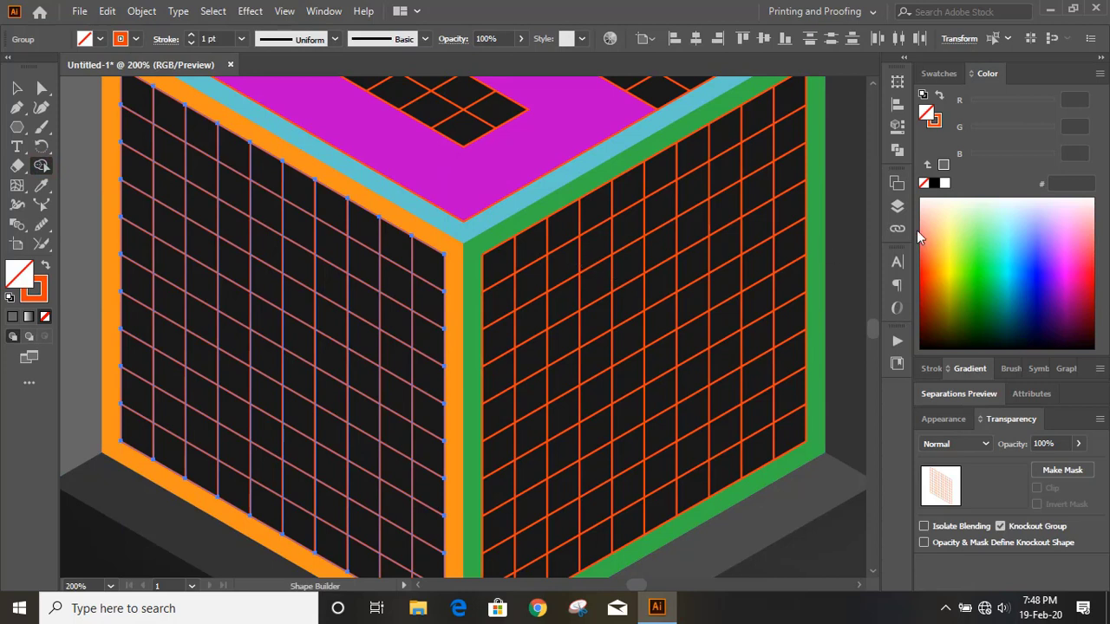
pyautogui.click(1032, 270)
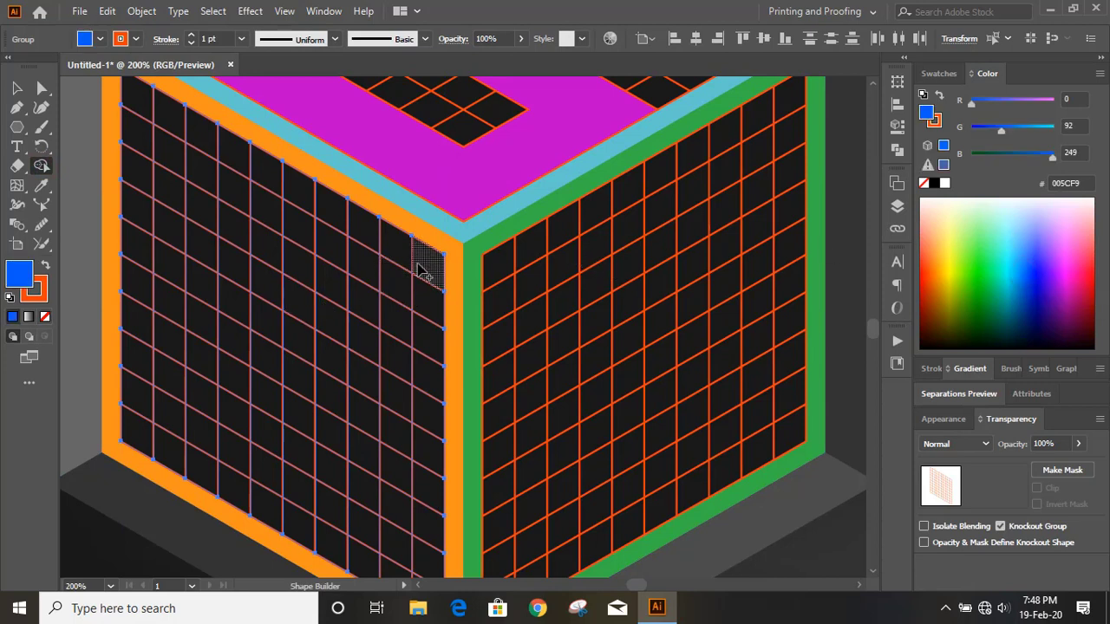
pyautogui.moveTo(420, 264)
pyautogui.mouseDown()
pyautogui.moveTo(426, 286)
pyautogui.moveTo(184, 162)
pyautogui.moveTo(149, 139)
pyautogui.moveTo(134, 103)
pyautogui.moveTo(379, 239)
pyautogui.moveTo(416, 283)
pyautogui.mouseUp()
pyautogui.scroll(-3, 446, 304)
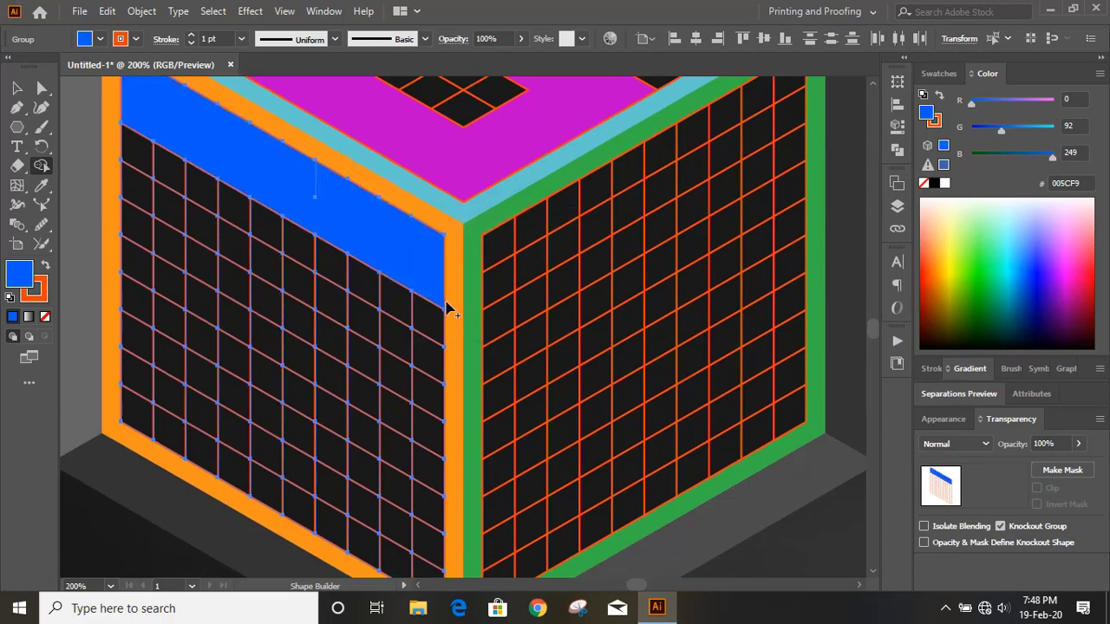
pyautogui.moveTo(431, 542)
pyautogui.mouseDown()
pyautogui.moveTo(384, 477)
pyautogui.moveTo(150, 364)
pyautogui.moveTo(164, 385)
pyautogui.moveTo(392, 513)
pyautogui.moveTo(420, 502)
pyautogui.mouseUp()
pyautogui.scroll(10, 422, 346)
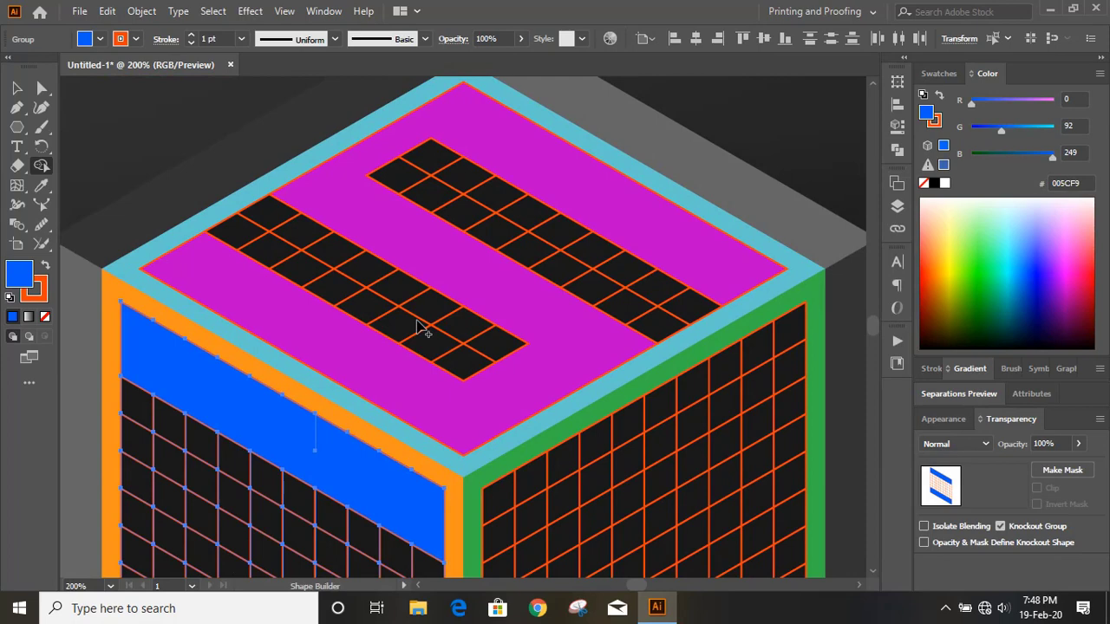
pyautogui.scroll(-10, 338, 351)
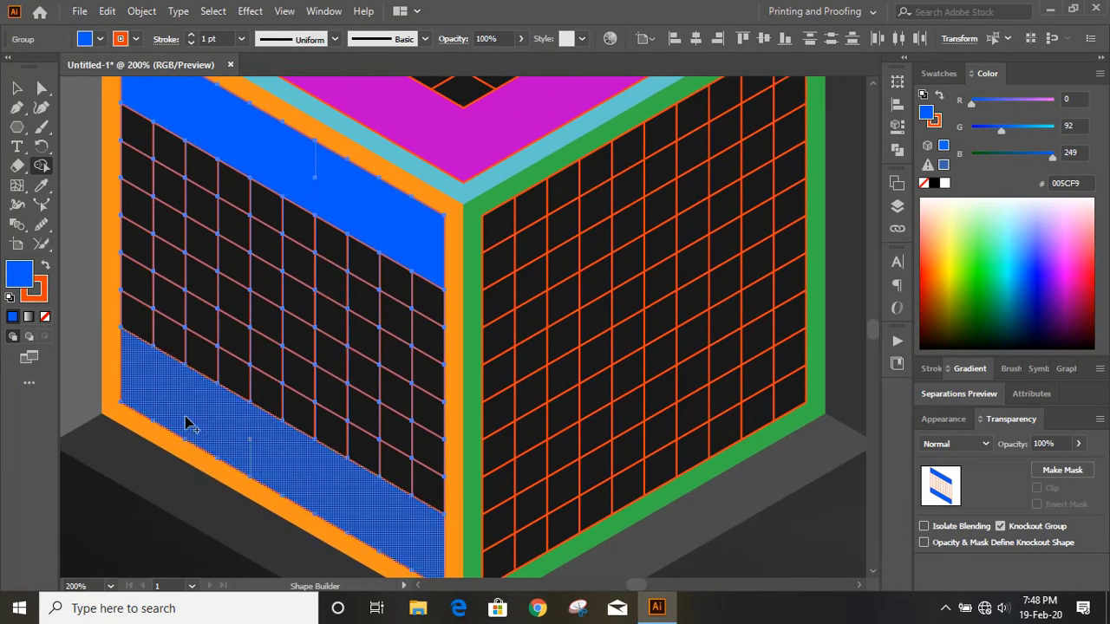
pyautogui.moveTo(141, 123)
pyautogui.mouseDown()
pyautogui.moveTo(142, 317)
pyautogui.moveTo(180, 349)
pyautogui.moveTo(182, 197)
pyautogui.moveTo(172, 126)
pyautogui.moveTo(161, 390)
pyautogui.mouseUp()
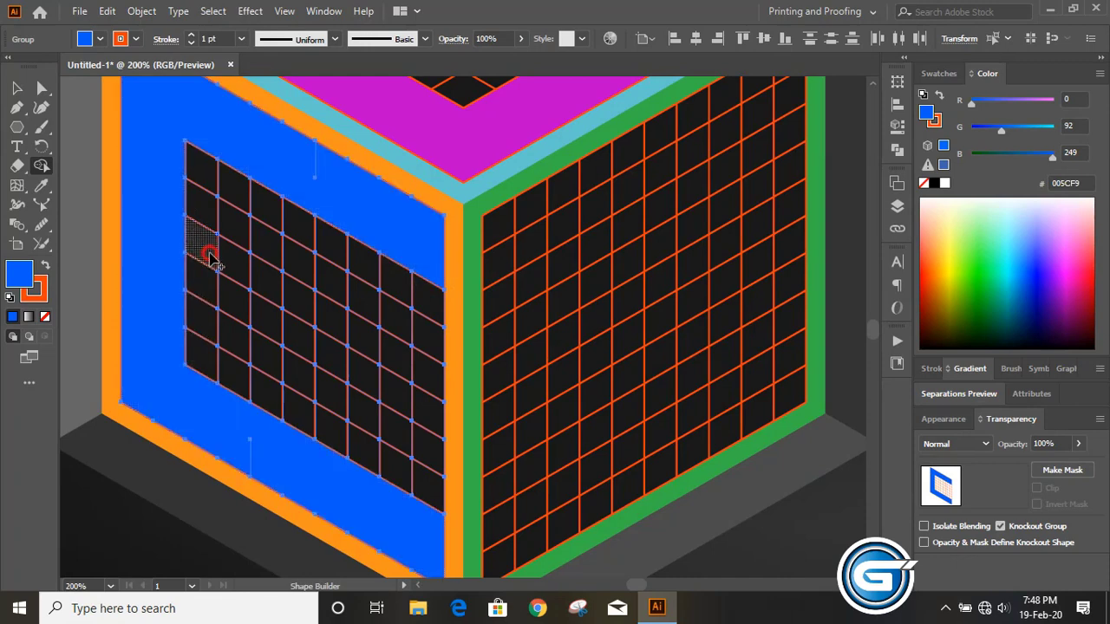
pyautogui.moveTo(210, 255)
pyautogui.mouseDown()
pyautogui.moveTo(337, 335)
pyautogui.moveTo(423, 367)
pyautogui.moveTo(417, 408)
pyautogui.moveTo(185, 278)
pyautogui.mouseUp()
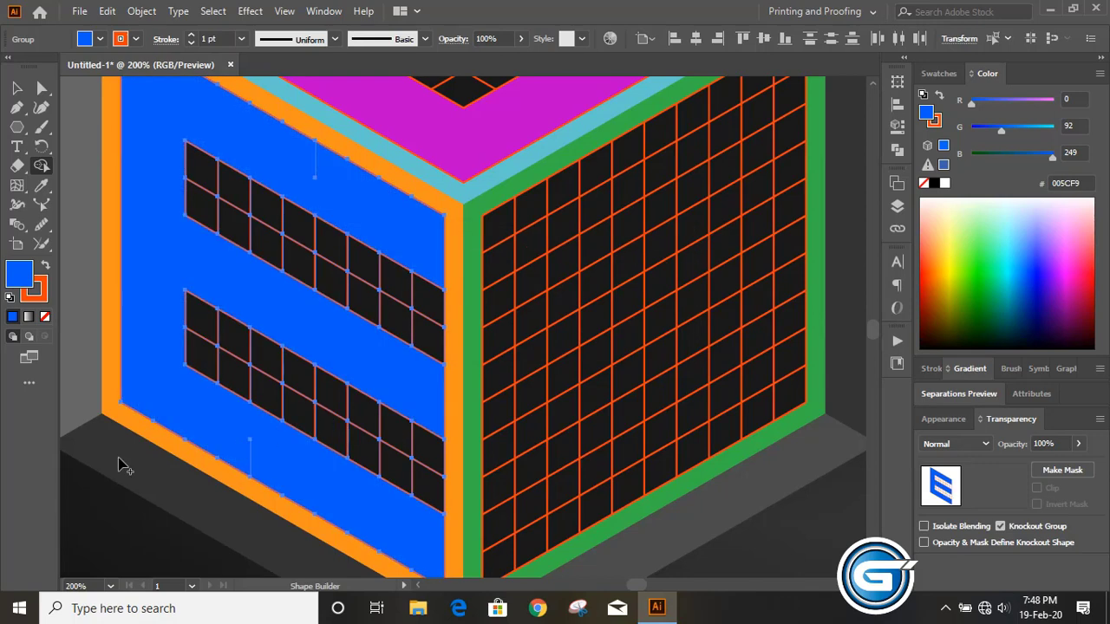
# Step: Merge one more grid column from both gaps of the blue E into its spine, making the spine three cells wide
pyautogui.scroll(3, 103, 438)
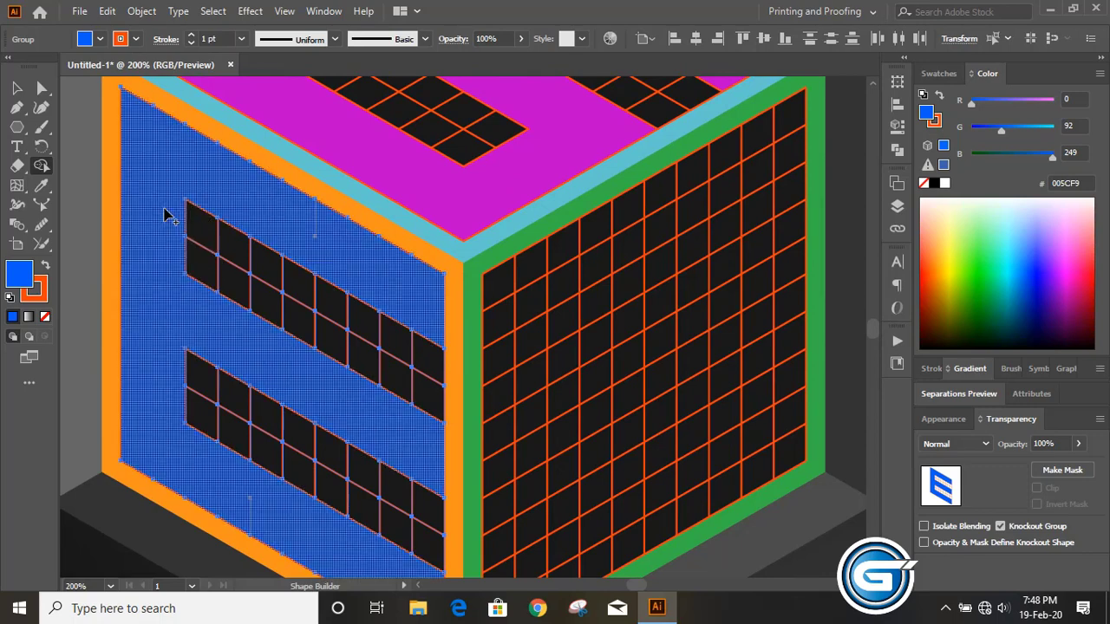
pyautogui.moveTo(165, 210)
pyautogui.mouseDown()
pyautogui.moveTo(196, 222)
pyautogui.moveTo(193, 271)
pyautogui.mouseUp()
pyautogui.moveTo(172, 373)
pyautogui.mouseDown()
pyautogui.moveTo(197, 371)
pyautogui.moveTo(194, 438)
pyautogui.mouseUp()
pyautogui.scroll(5, 168, 285)
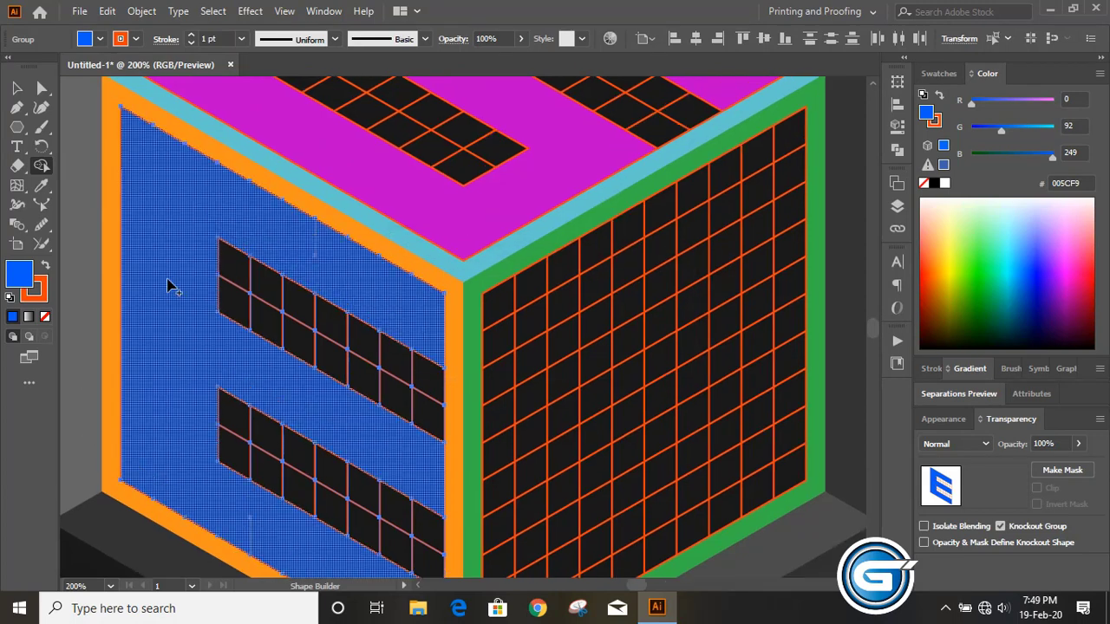
# Step: Set the top-face grid's fill to magenta E600EE and merge two more cell rows from the S's upper gap and one from its lower gap
pyautogui.click(1070, 271)
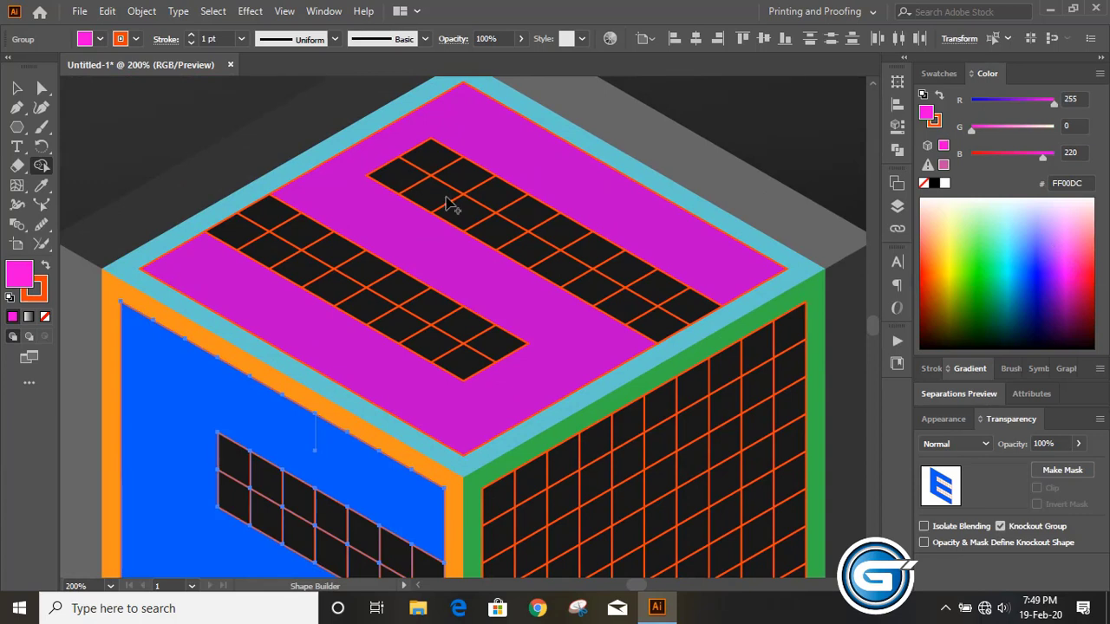
pyautogui.click(15, 87)
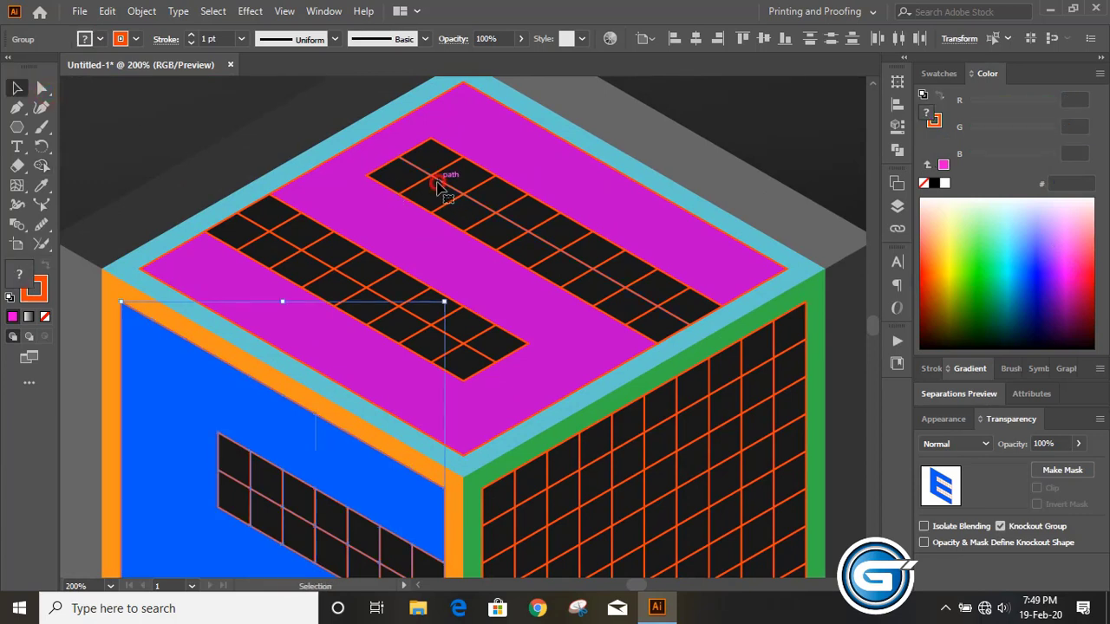
pyautogui.click(438, 184)
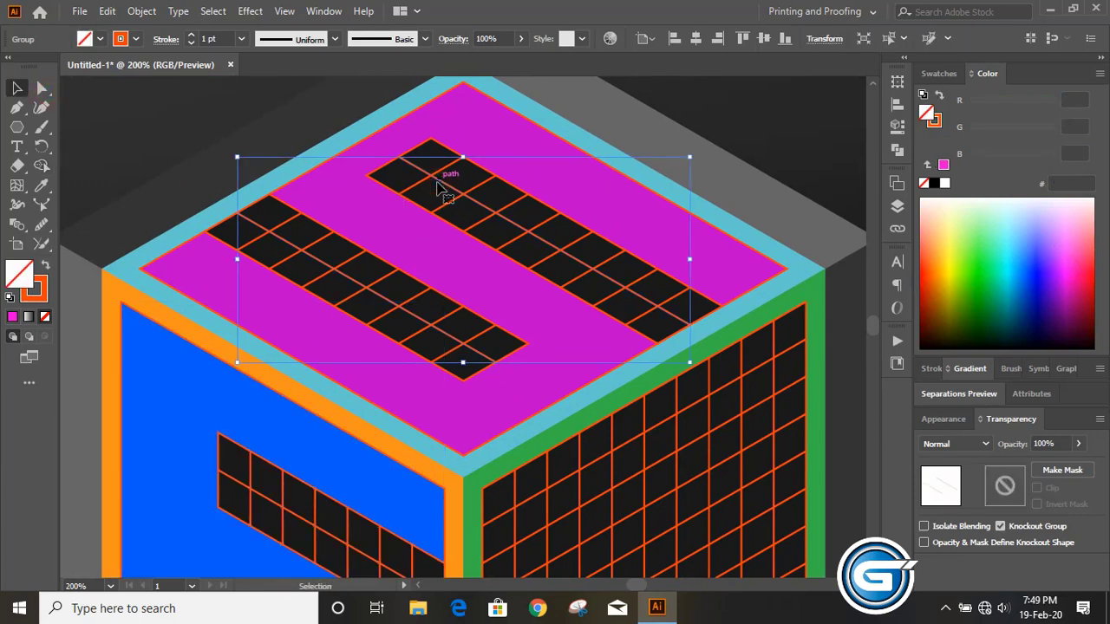
pyautogui.keyDown('shift'); pyautogui.click(310, 205); pyautogui.keyUp('shift')
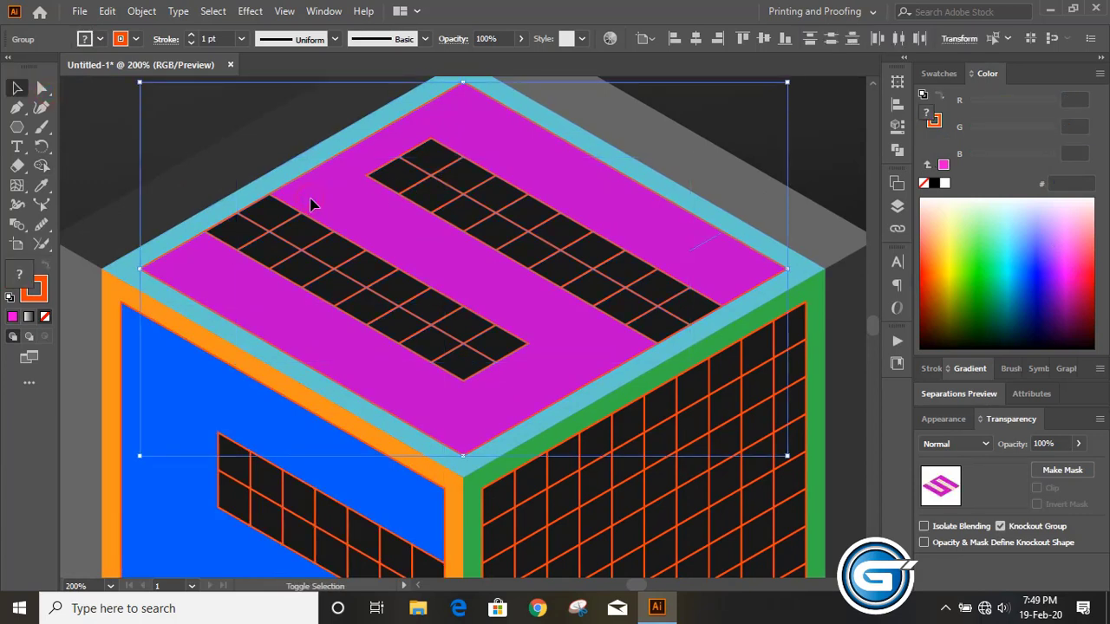
pyautogui.click(41, 165)
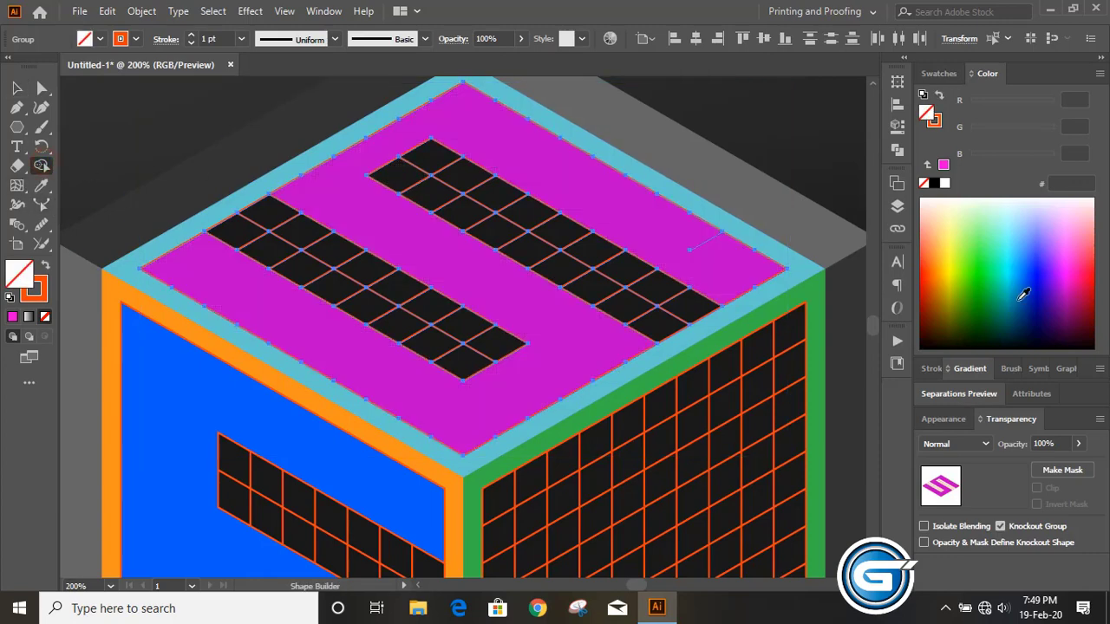
pyautogui.click(1072, 273)
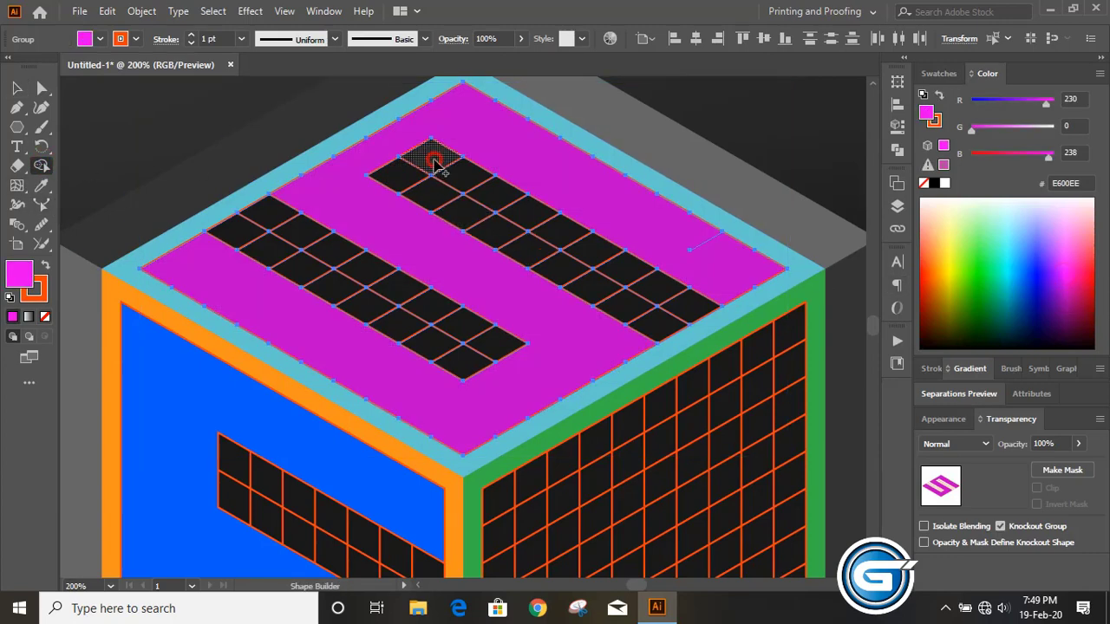
pyautogui.moveTo(437, 164); pyautogui.dragTo(386, 194)
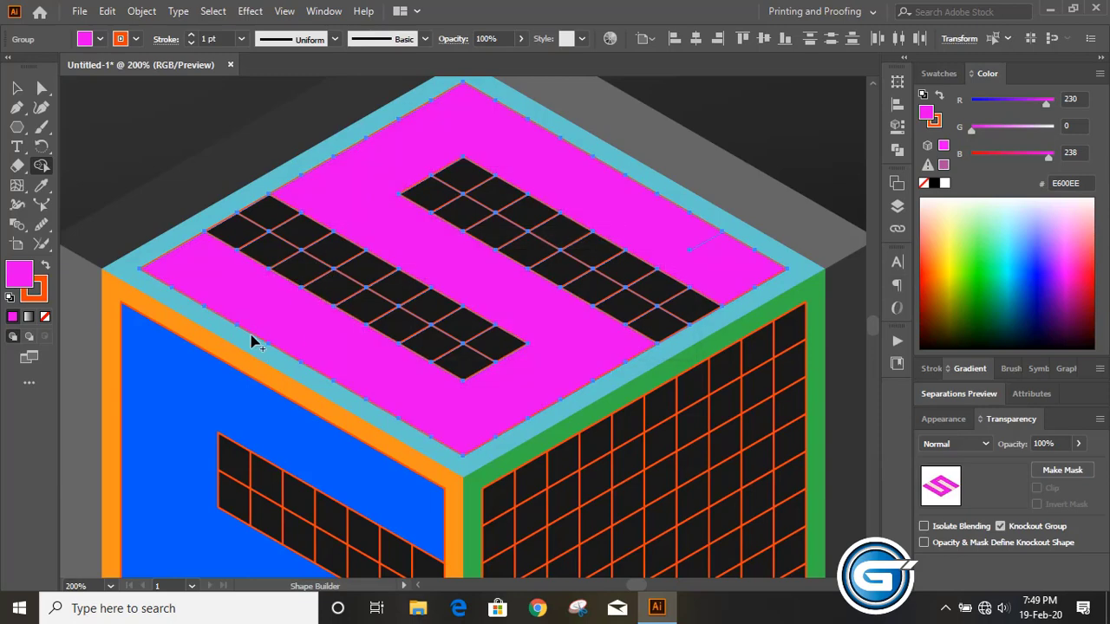
pyautogui.moveTo(459, 175)
pyautogui.mouseDown()
pyautogui.moveTo(439, 174)
pyautogui.moveTo(395, 395)
pyautogui.mouseUp()
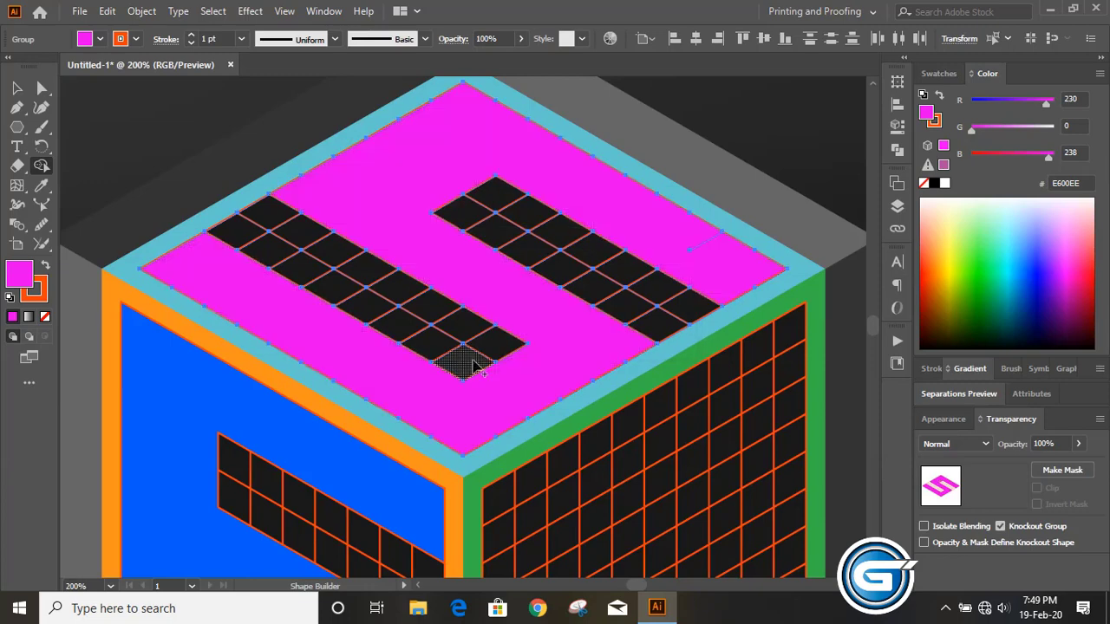
pyautogui.moveTo(486, 346); pyautogui.dragTo(512, 367)
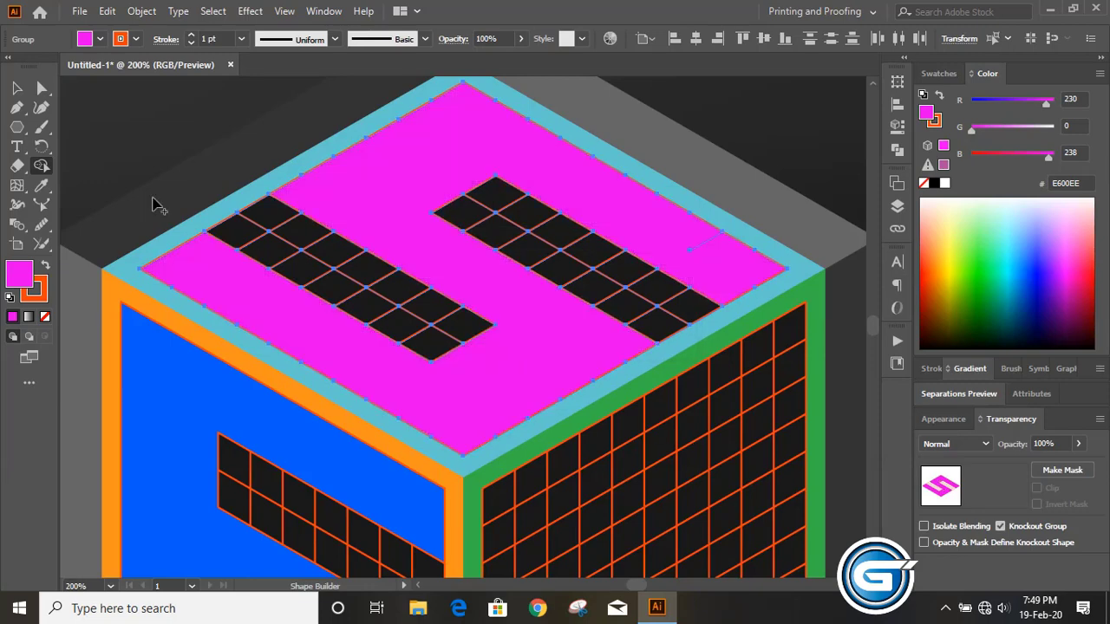
# Step: Select the dark panel and the slanted line blend on the green-bordered face and expand them
pyautogui.click(19, 87)
pyautogui.scroll(-3, 407, 311)
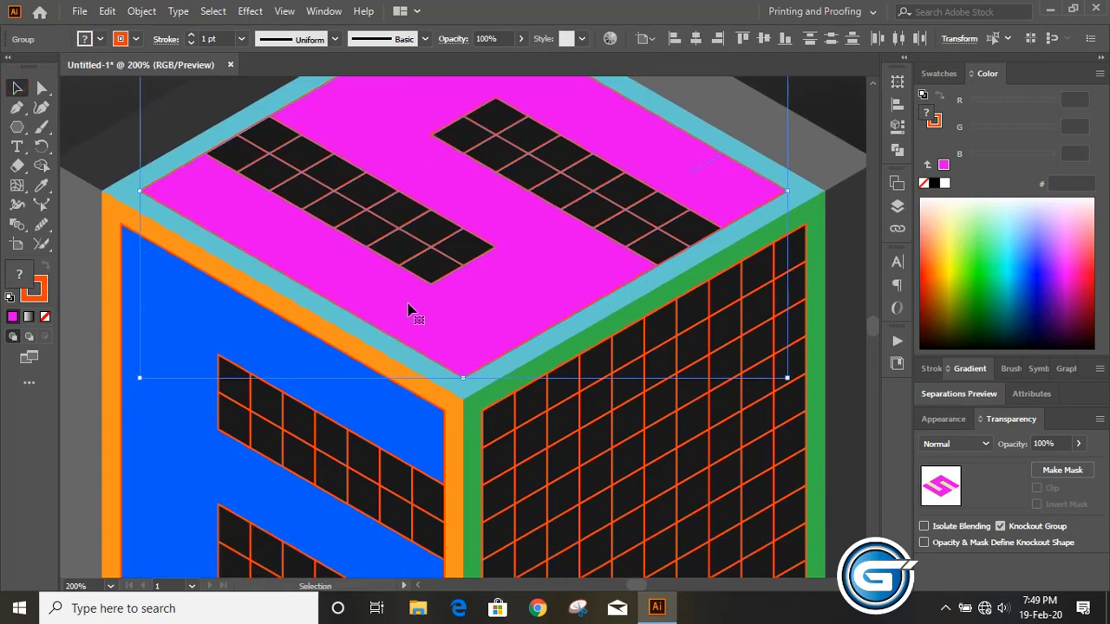
pyautogui.click(652, 425)
pyautogui.scroll(-5, 718, 450)
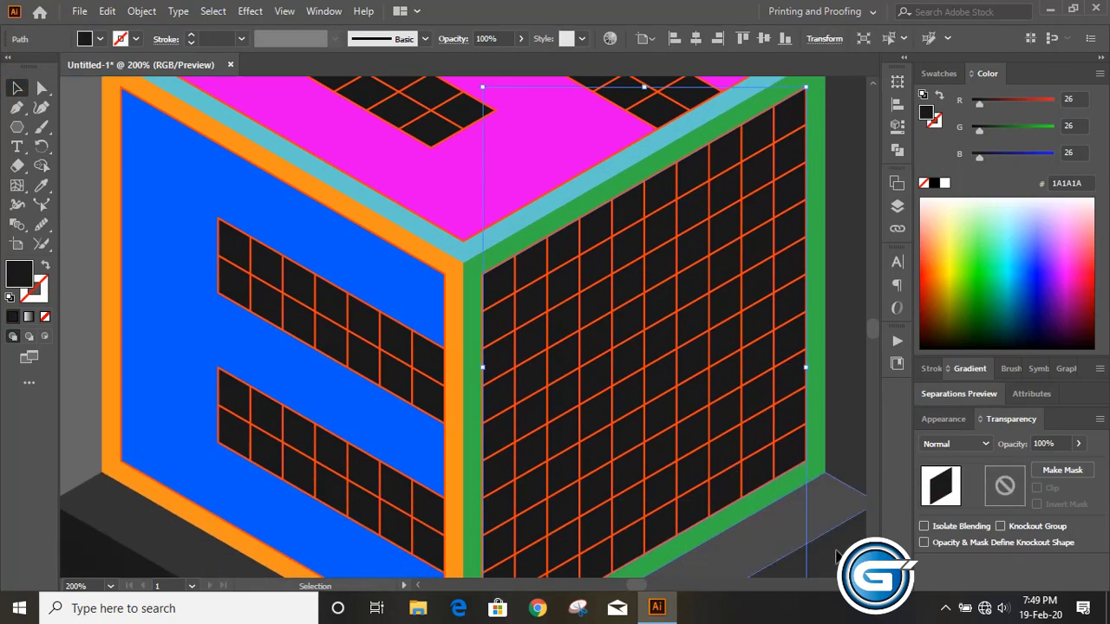
pyautogui.hscroll(10, 674, 367)
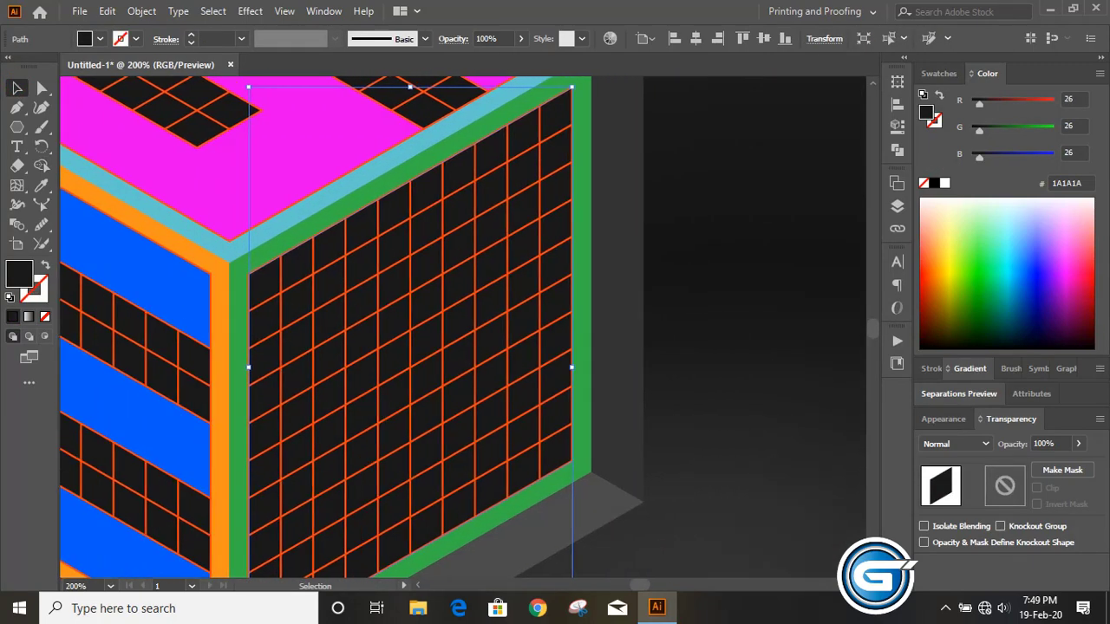
pyautogui.click(646, 335)
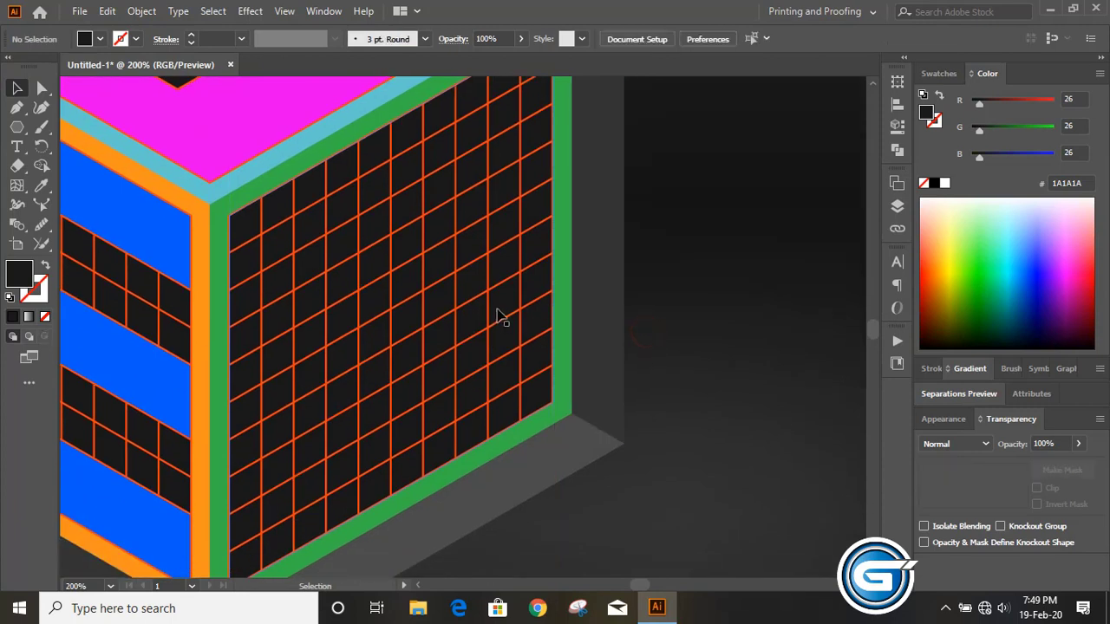
pyautogui.click(519, 310)
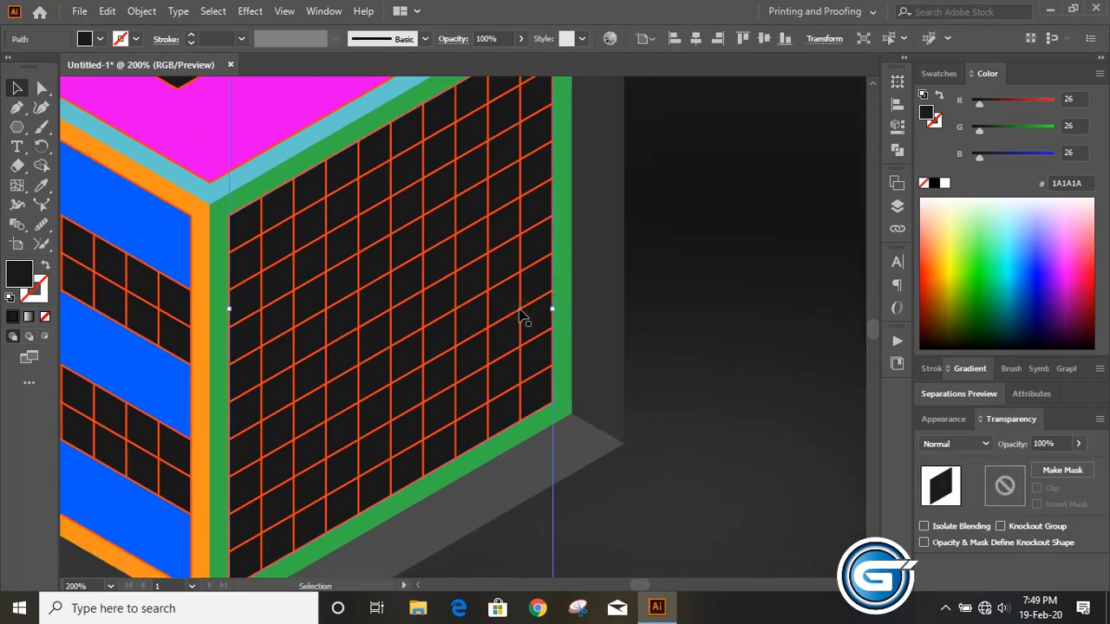
pyautogui.keyDown('shift'); pyautogui.click(321, 209); pyautogui.keyUp('shift')
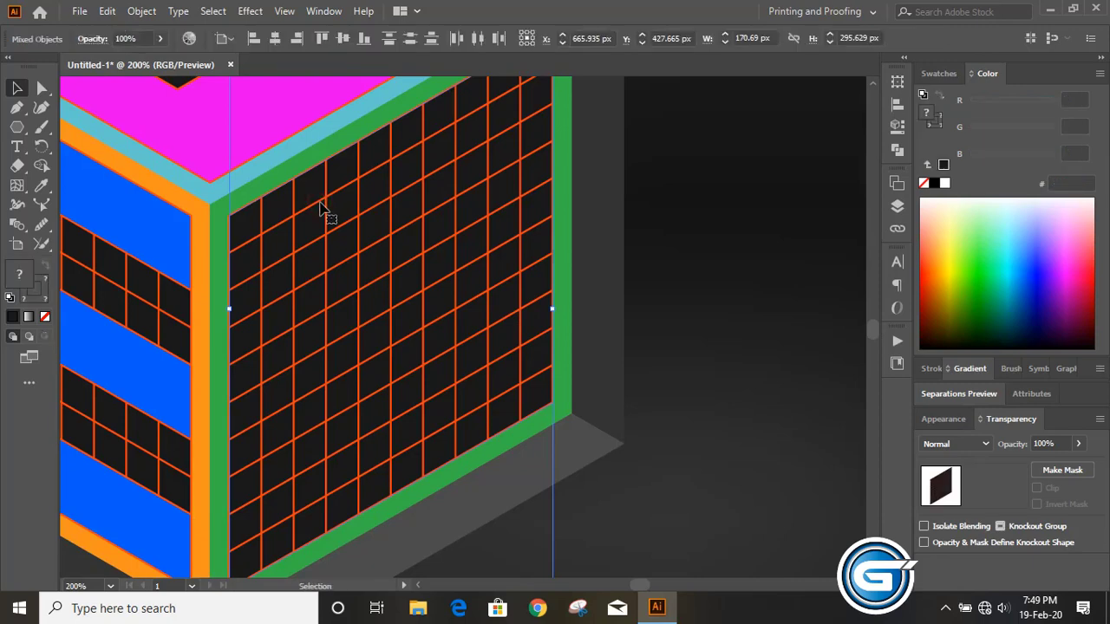
pyautogui.click(142, 10)
pyautogui.click(240, 200)
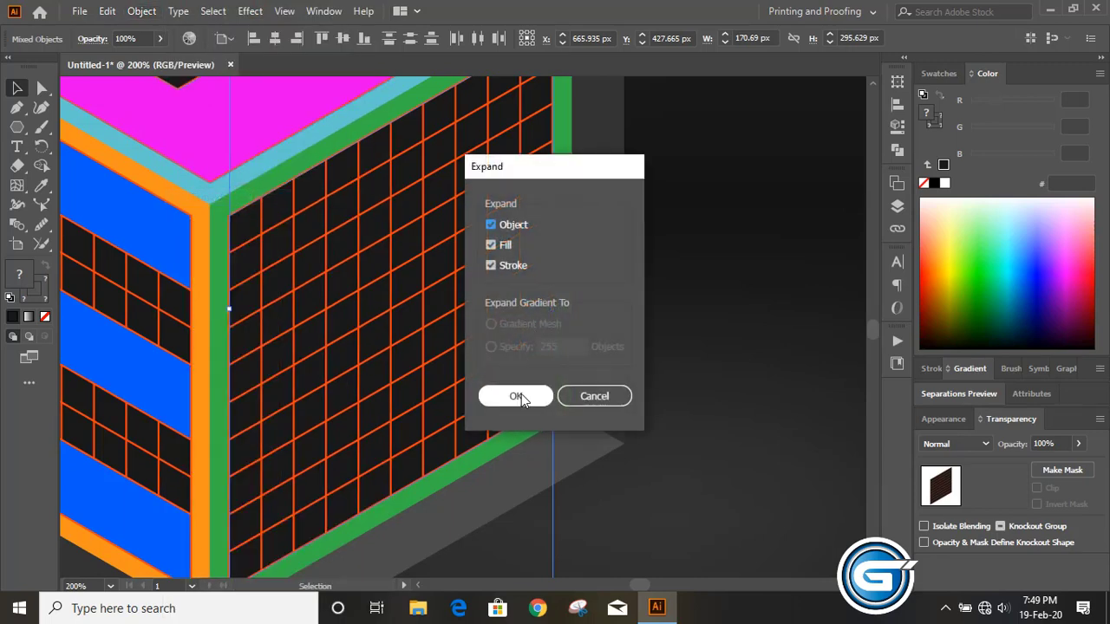
pyautogui.click(517, 397)
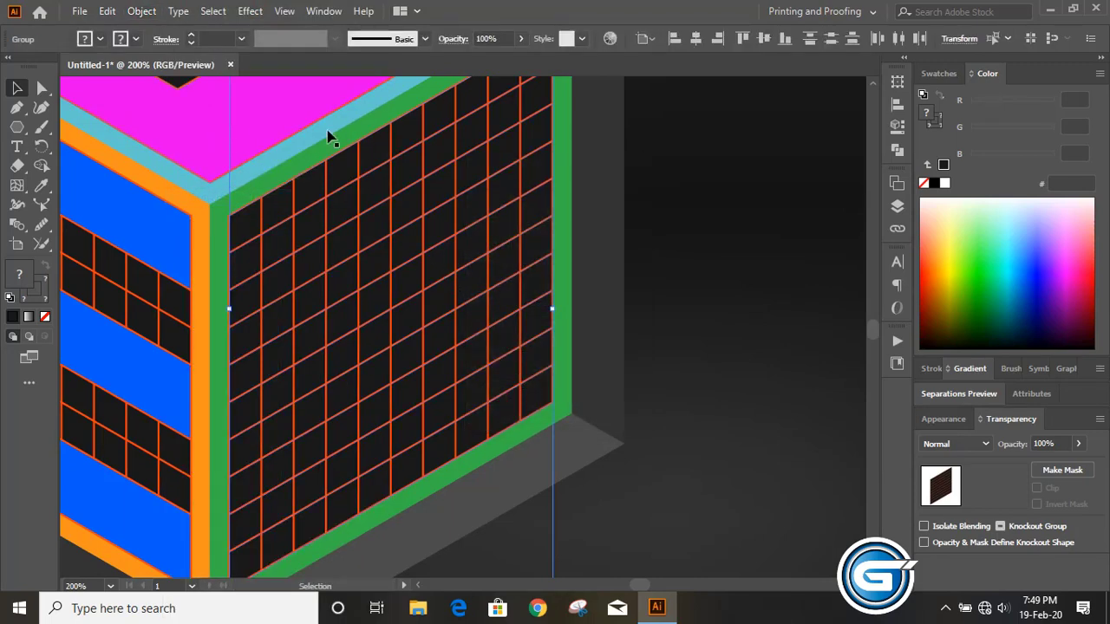
# Step: Select the expanded grid and the vertical line blend on the green-bordered face and expand them
pyautogui.keyDown('shift'); pyautogui.click(488, 254); pyautogui.keyUp('shift')
pyautogui.keyDown('shift'); pyautogui.click(457, 260); pyautogui.keyUp('shift')
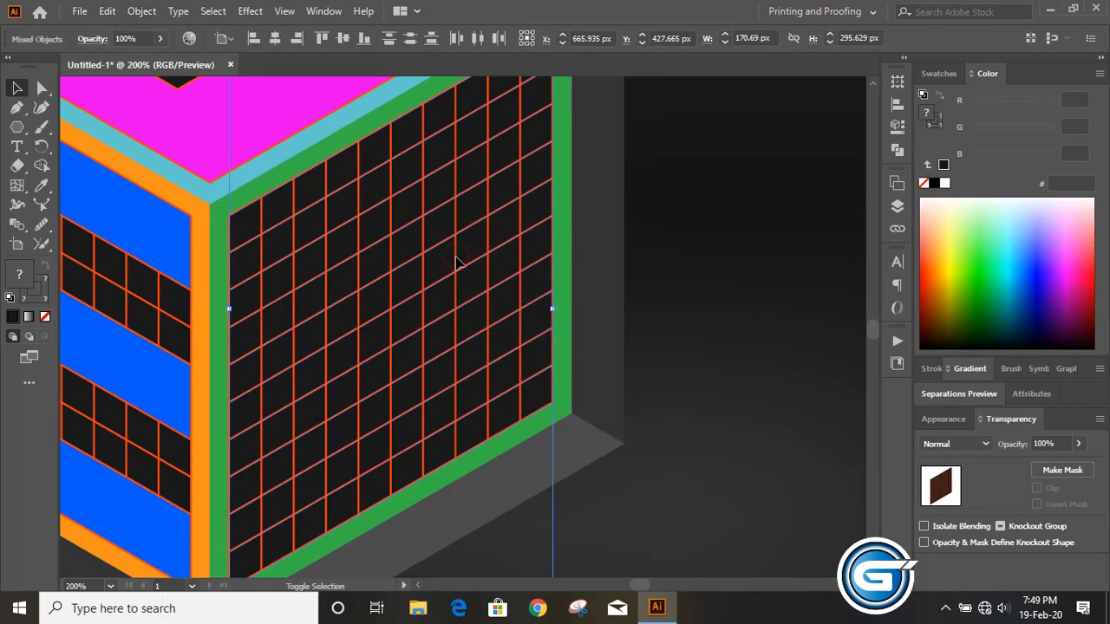
pyautogui.click(141, 10)
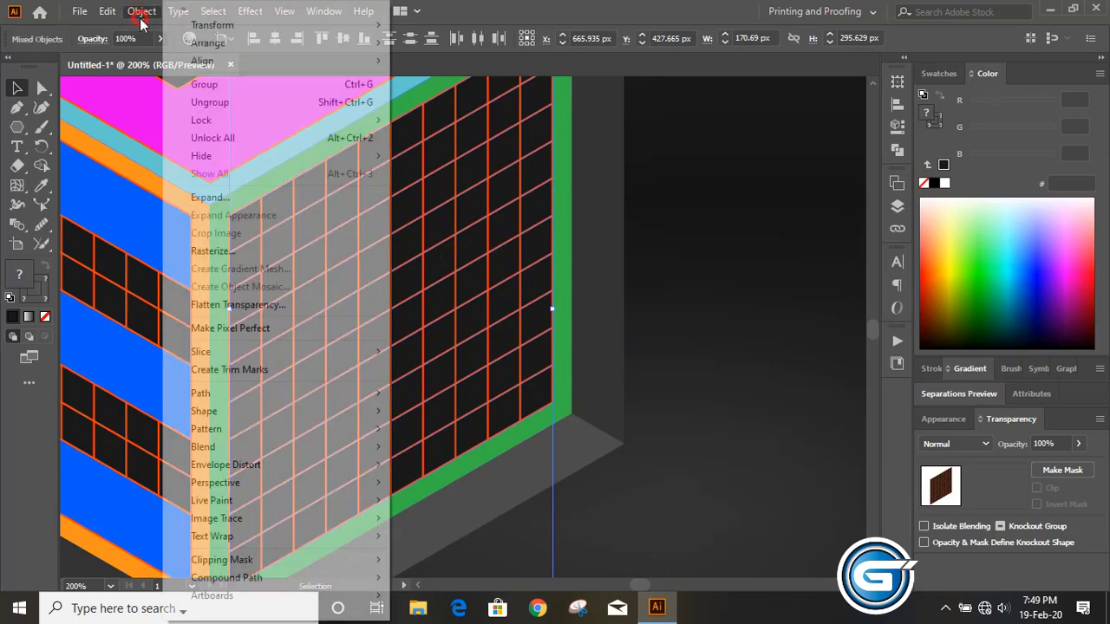
pyautogui.click(225, 198)
pyautogui.click(515, 394)
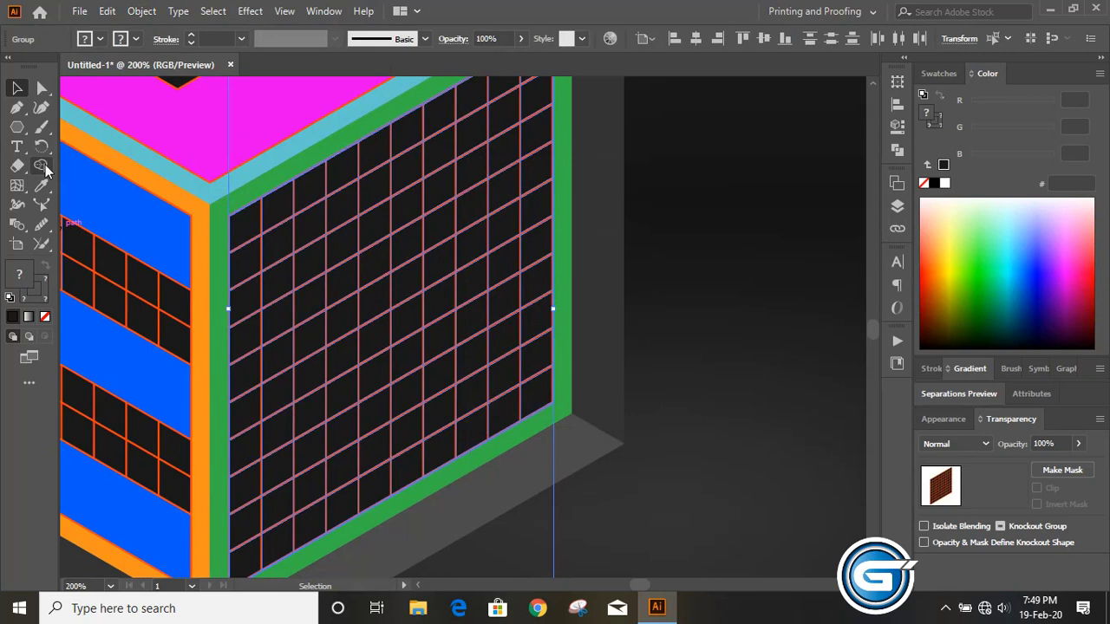
# Step: Set the fill to red BD2A00 and merge the green-bordered face's upper, middle and lower grid rows into two-row-high strips with Shape Builder
pyautogui.click(42, 166)
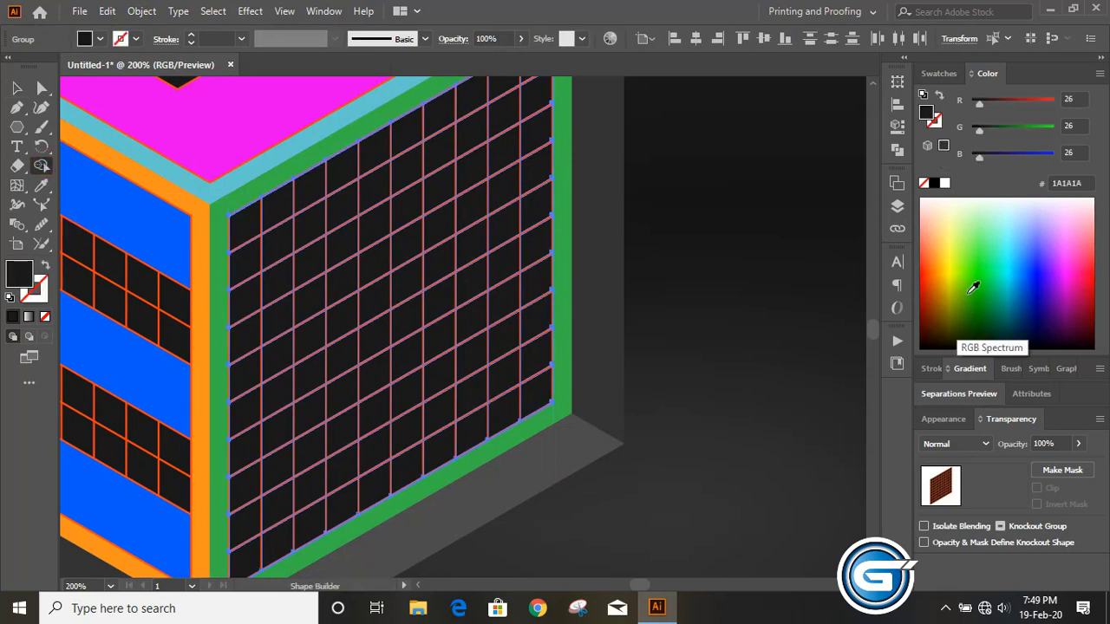
pyautogui.moveTo(968, 282); pyautogui.dragTo(955, 284)
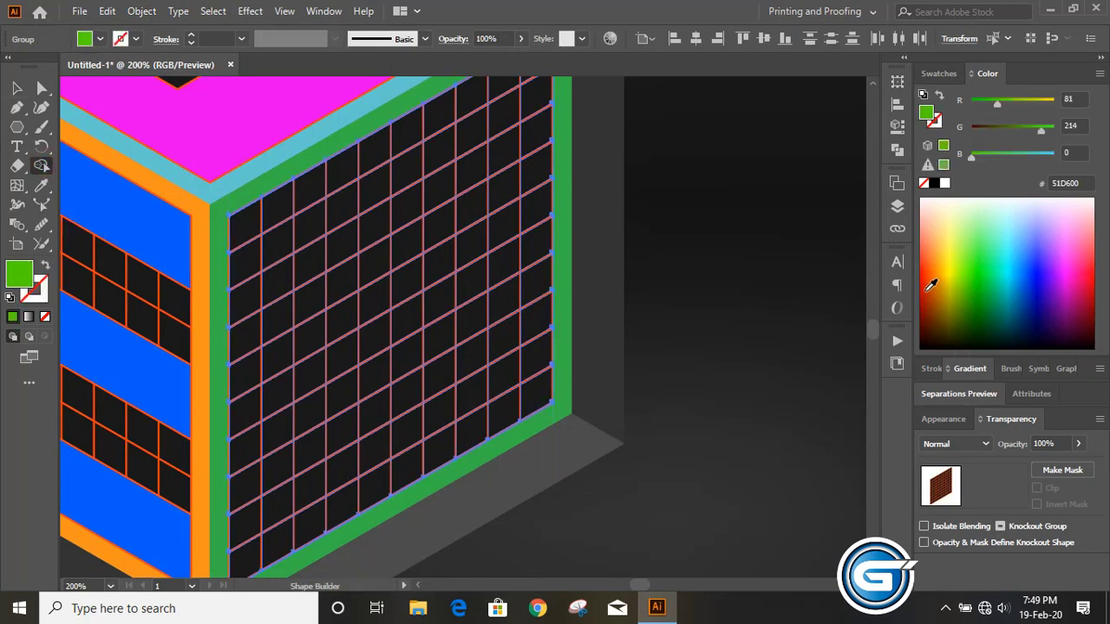
pyautogui.click(931, 286)
pyautogui.scroll(3, 664, 226)
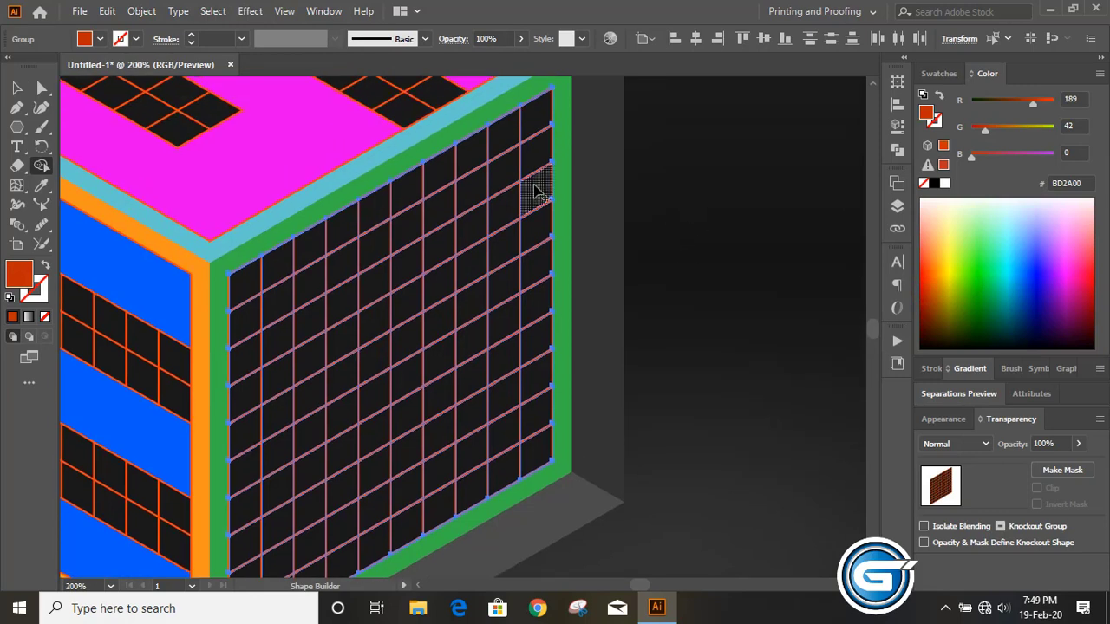
pyautogui.moveTo(526, 124)
pyautogui.mouseDown()
pyautogui.moveTo(254, 308)
pyautogui.moveTo(249, 283)
pyautogui.moveTo(372, 225)
pyautogui.moveTo(473, 156)
pyautogui.moveTo(430, 198)
pyautogui.moveTo(491, 161)
pyautogui.moveTo(353, 245)
pyautogui.mouseUp()
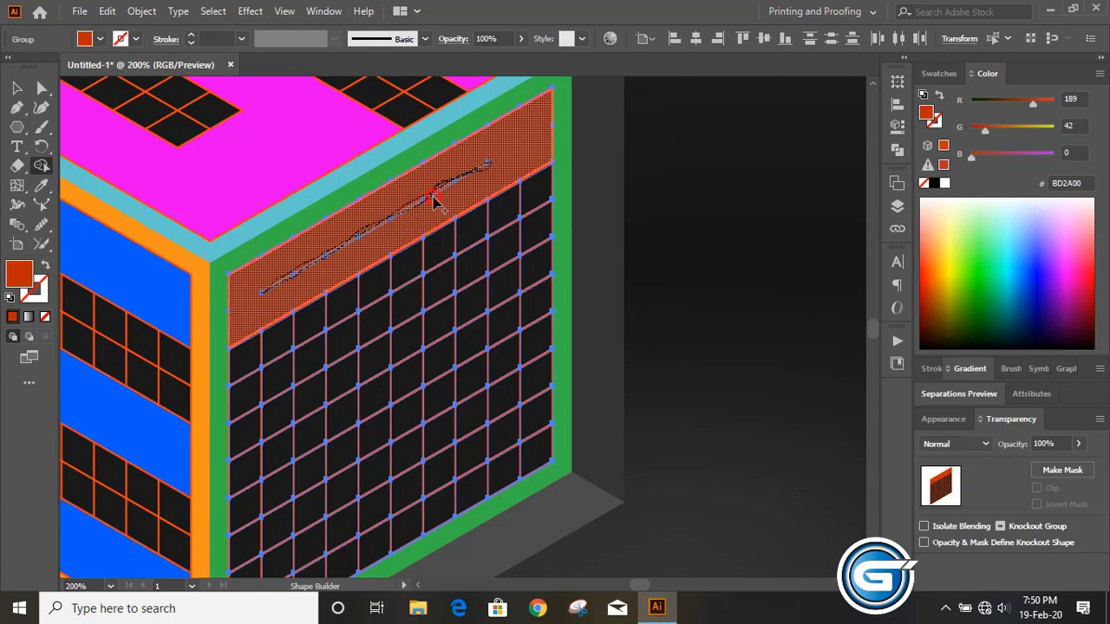
pyautogui.moveTo(434, 200); pyautogui.dragTo(451, 196)
pyautogui.scroll(-2, 607, 287)
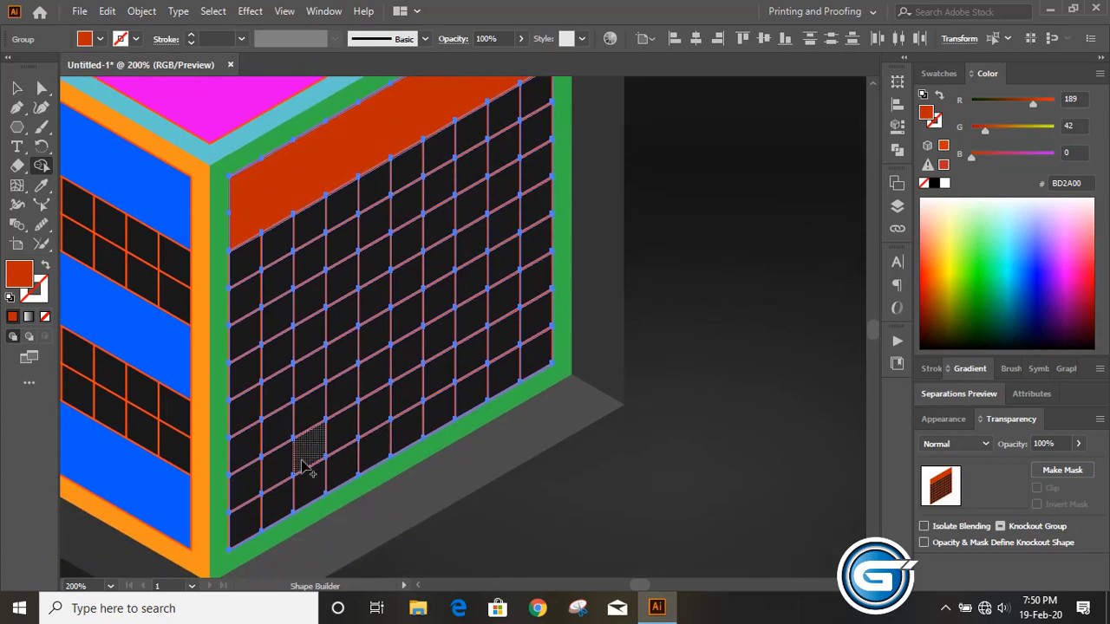
pyautogui.moveTo(248, 521)
pyautogui.mouseDown()
pyautogui.moveTo(249, 483)
pyautogui.moveTo(351, 457)
pyautogui.moveTo(461, 401)
pyautogui.moveTo(534, 352)
pyautogui.moveTo(535, 333)
pyautogui.moveTo(292, 466)
pyautogui.moveTo(405, 420)
pyautogui.moveTo(343, 448)
pyautogui.moveTo(446, 396)
pyautogui.moveTo(463, 380)
pyautogui.moveTo(454, 374)
pyautogui.moveTo(508, 356)
pyautogui.moveTo(326, 427)
pyautogui.moveTo(280, 463)
pyautogui.moveTo(282, 497)
pyautogui.mouseUp()
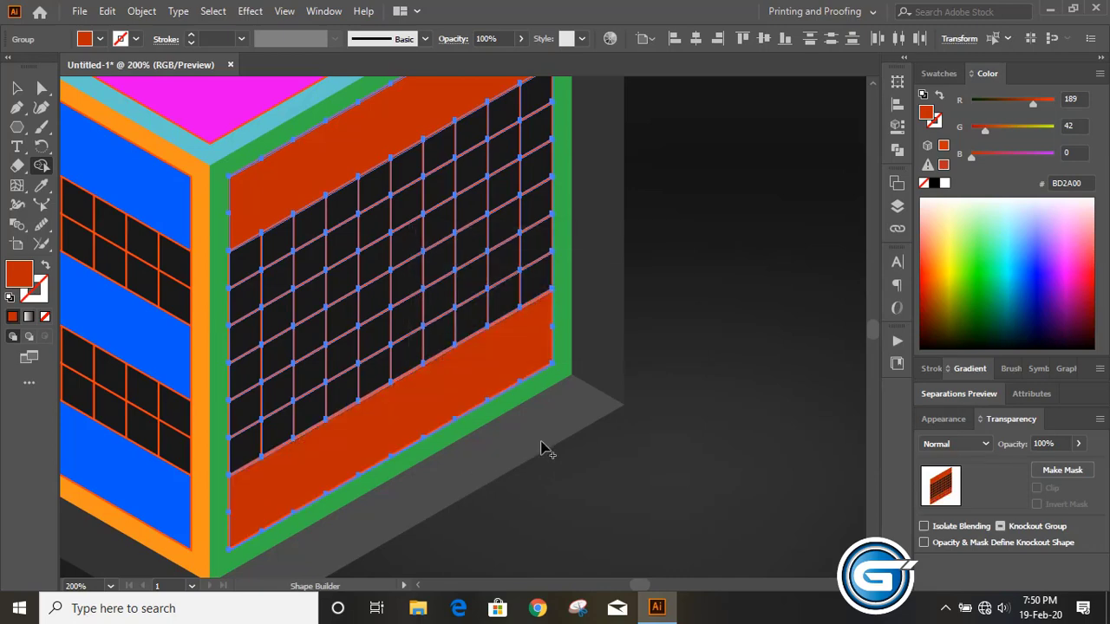
pyautogui.scroll(2, 685, 378)
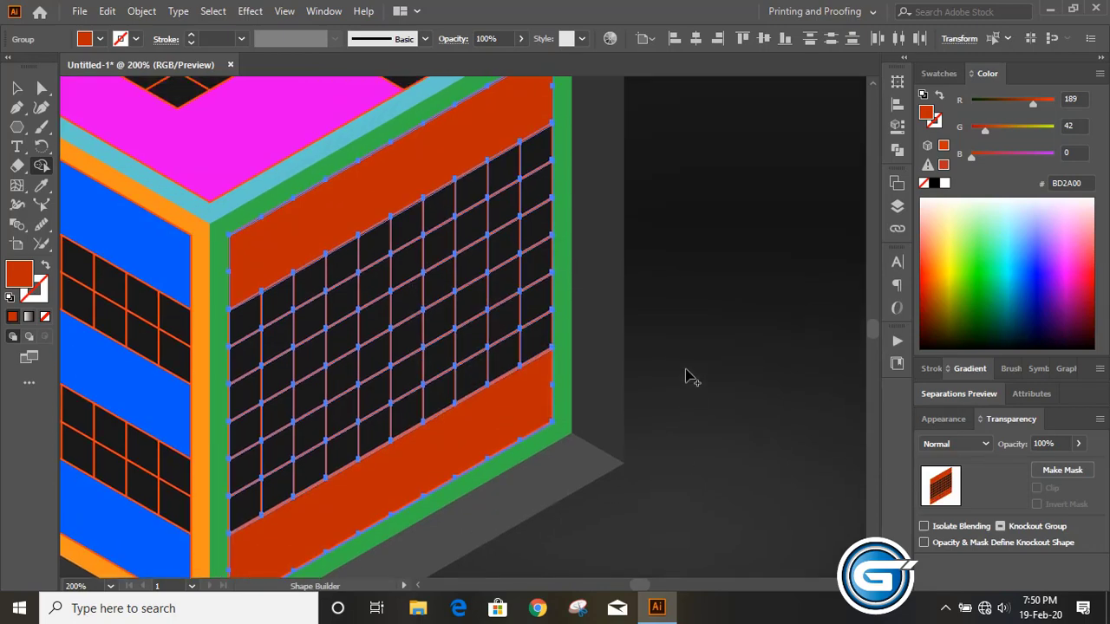
pyautogui.click(260, 392)
pyautogui.moveTo(264, 397)
pyautogui.mouseDown()
pyautogui.moveTo(530, 233)
pyautogui.moveTo(535, 267)
pyautogui.moveTo(523, 277)
pyautogui.moveTo(248, 428)
pyautogui.moveTo(248, 407)
pyautogui.moveTo(330, 374)
pyautogui.moveTo(294, 376)
pyautogui.moveTo(384, 344)
pyautogui.moveTo(359, 349)
pyautogui.moveTo(369, 336)
pyautogui.moveTo(488, 300)
pyautogui.moveTo(453, 302)
pyautogui.moveTo(477, 283)
pyautogui.moveTo(456, 288)
pyautogui.moveTo(529, 250)
pyautogui.mouseUp()
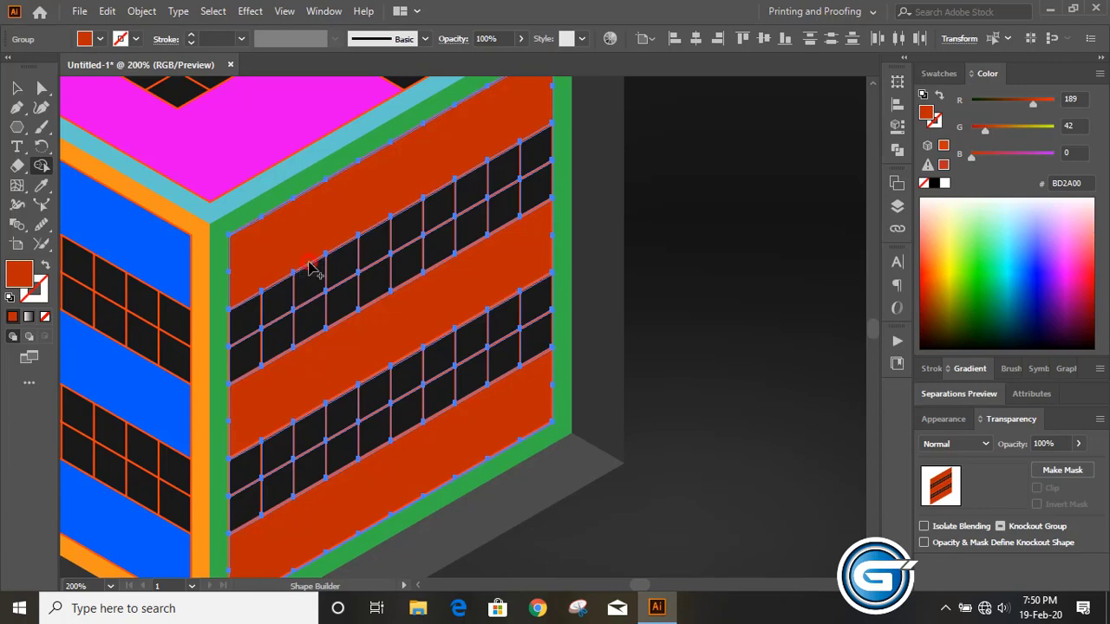
# Step: Merge three cell columns at the upper gap's left end and three at the lower gap's right end into the red strips, forming an S
pyautogui.moveTo(309, 267)
pyautogui.mouseDown()
pyautogui.moveTo(310, 312)
pyautogui.moveTo(283, 367)
pyautogui.moveTo(256, 299)
pyautogui.moveTo(243, 341)
pyautogui.moveTo(255, 376)
pyautogui.moveTo(272, 339)
pyautogui.moveTo(290, 399)
pyautogui.moveTo(297, 300)
pyautogui.mouseUp()
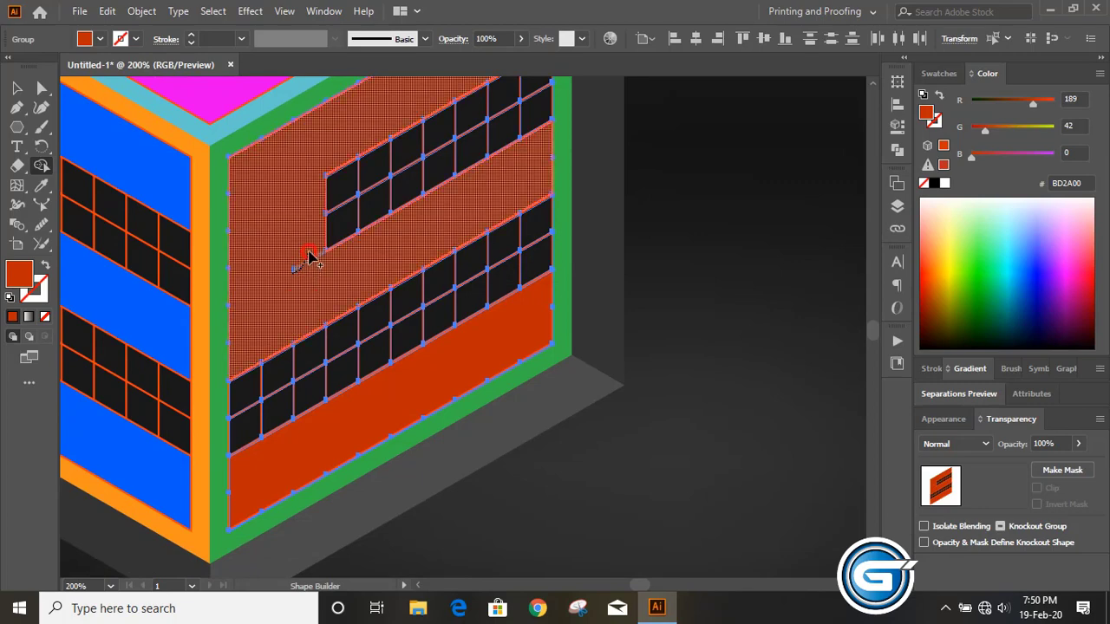
pyautogui.click(297, 271)
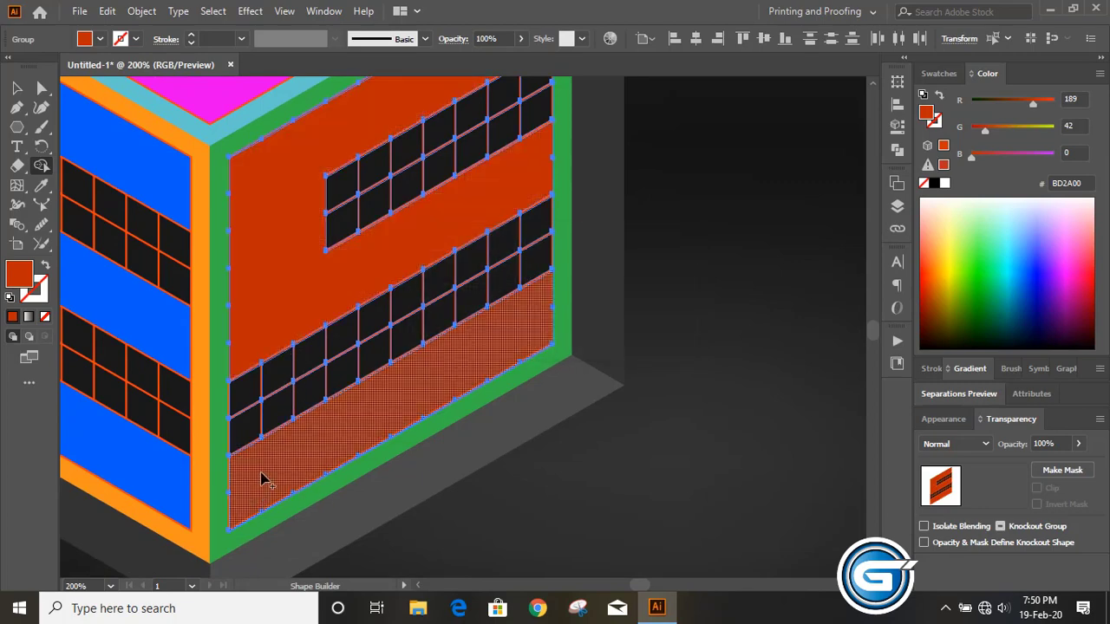
pyautogui.moveTo(471, 255)
pyautogui.mouseDown()
pyautogui.moveTo(540, 220)
pyautogui.moveTo(523, 274)
pyautogui.moveTo(494, 301)
pyautogui.moveTo(491, 257)
pyautogui.moveTo(474, 295)
pyautogui.moveTo(473, 231)
pyautogui.moveTo(509, 204)
pyautogui.moveTo(497, 228)
pyautogui.moveTo(538, 208)
pyautogui.mouseUp()
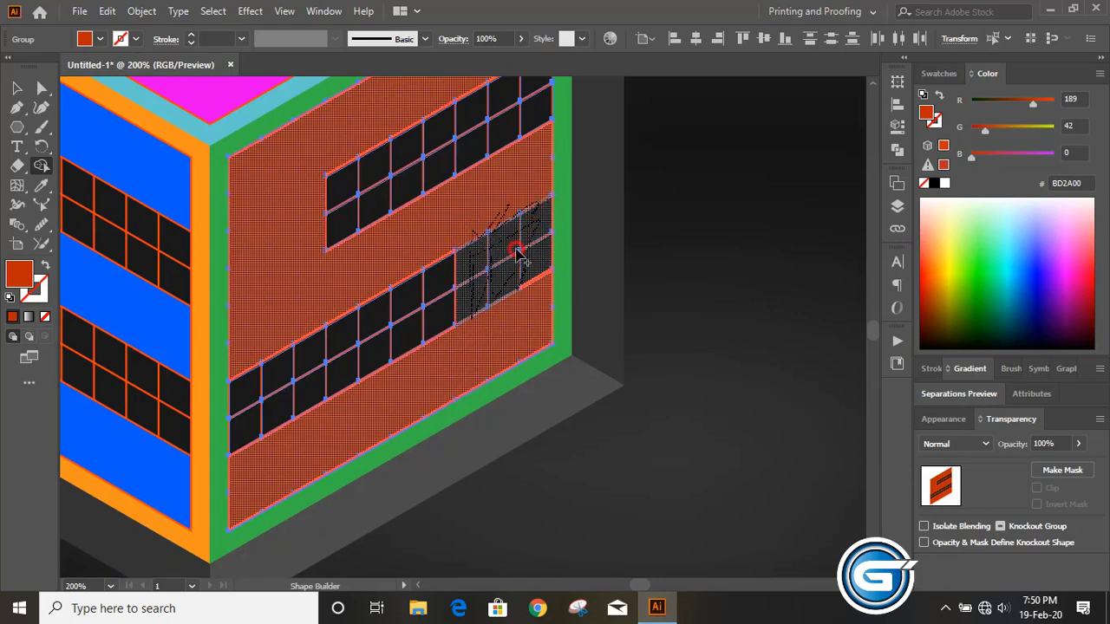
pyautogui.moveTo(516, 252)
pyautogui.mouseDown()
pyautogui.moveTo(500, 289)
pyautogui.moveTo(519, 293)
pyautogui.moveTo(540, 271)
pyautogui.moveTo(546, 310)
pyautogui.mouseUp()
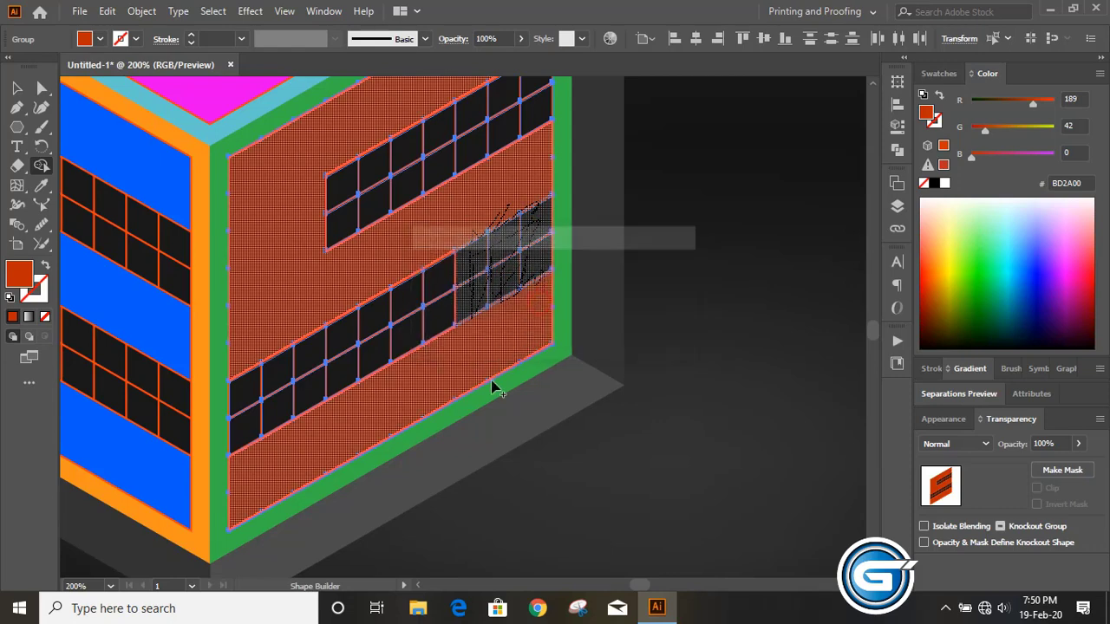
pyautogui.scroll(2, 616, 351)
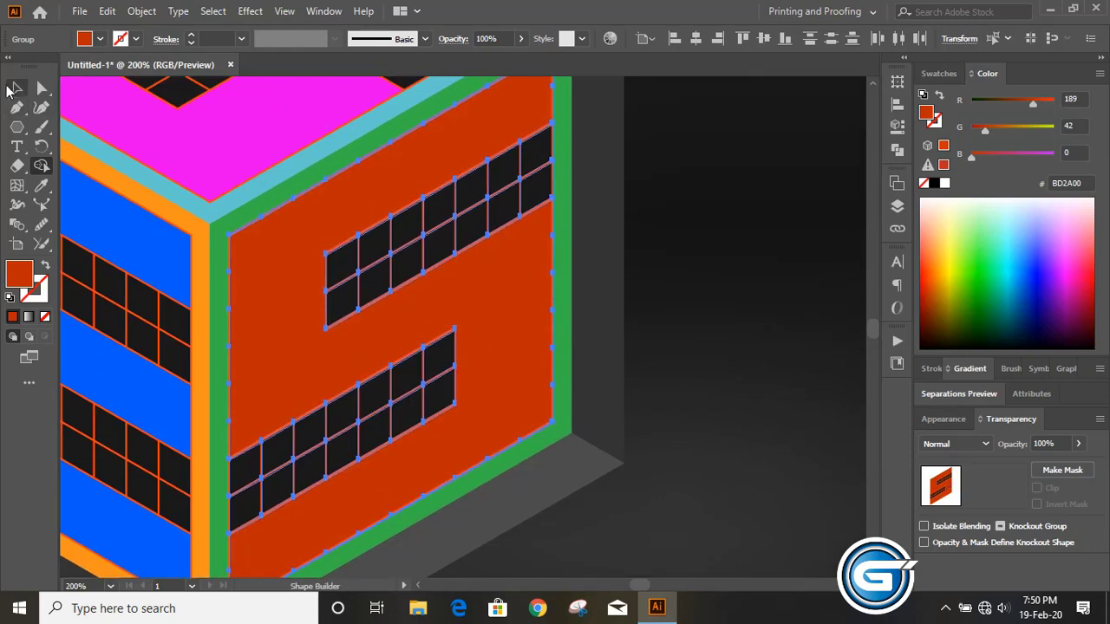
pyautogui.click(14, 90)
pyautogui.click(687, 229)
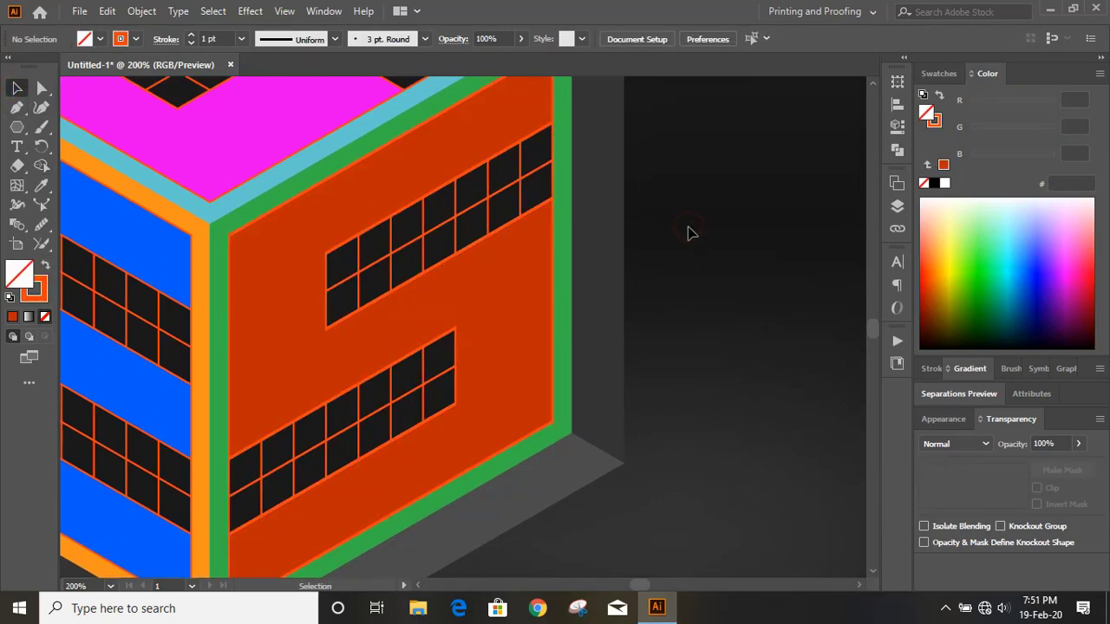
# Step: Select the magenta S, blue E and red S groups together with the outer grey panels around the cube and lock them
pyautogui.hotkey('ctrl', '1')
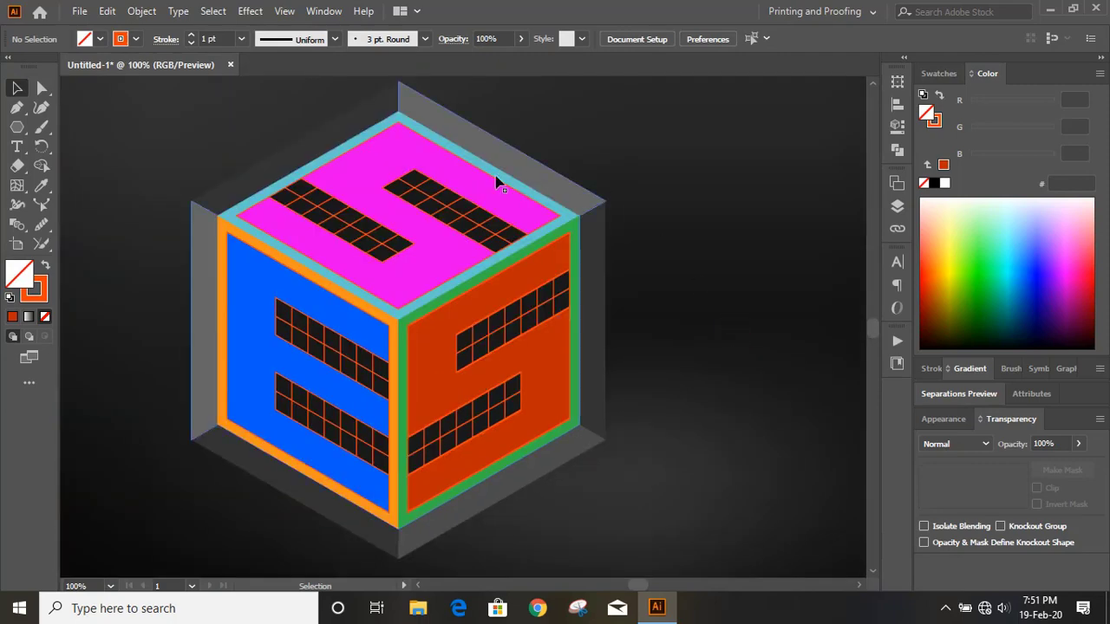
pyautogui.click(461, 185)
pyautogui.keyDown('shift'); pyautogui.click(255, 333); pyautogui.keyUp('shift')
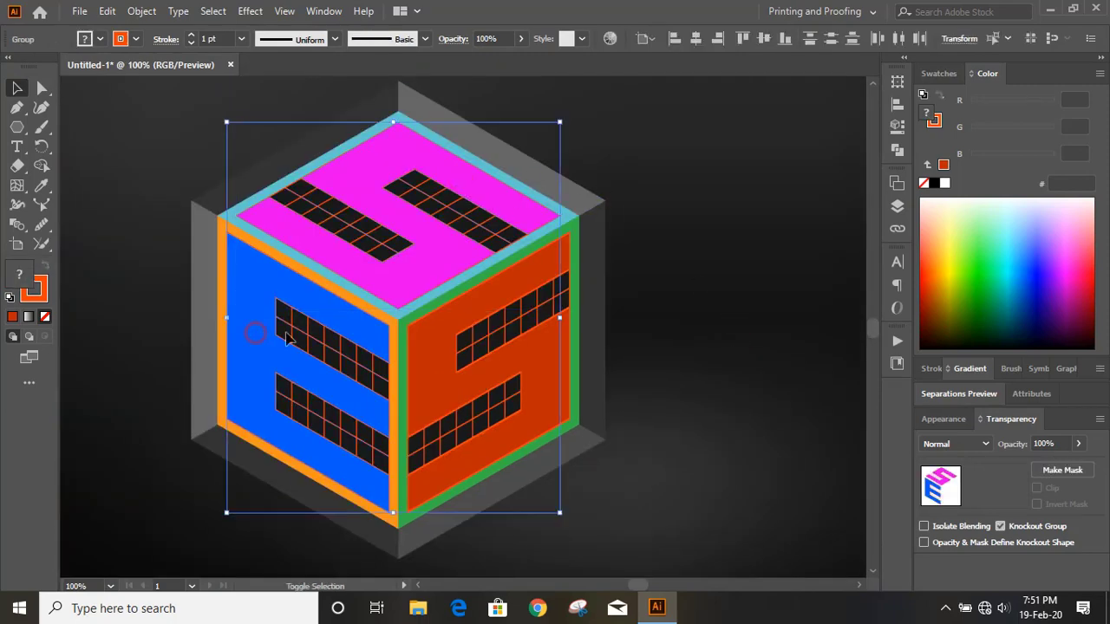
pyautogui.keyDown('shift'); pyautogui.click(431, 367); pyautogui.keyUp('shift')
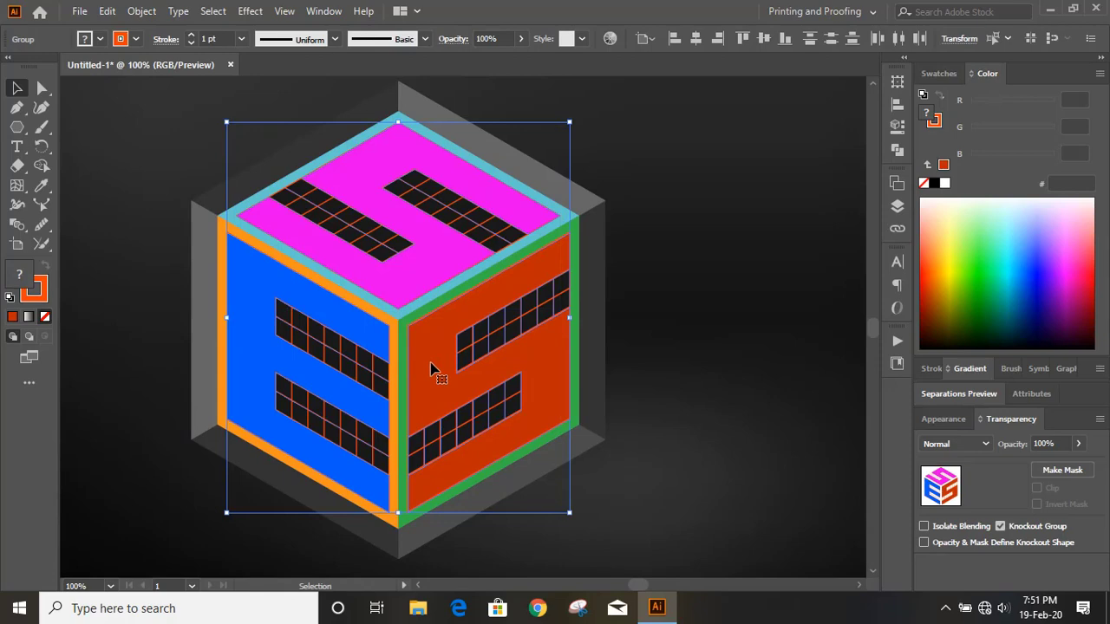
pyautogui.hotkey('ctrl', '=')
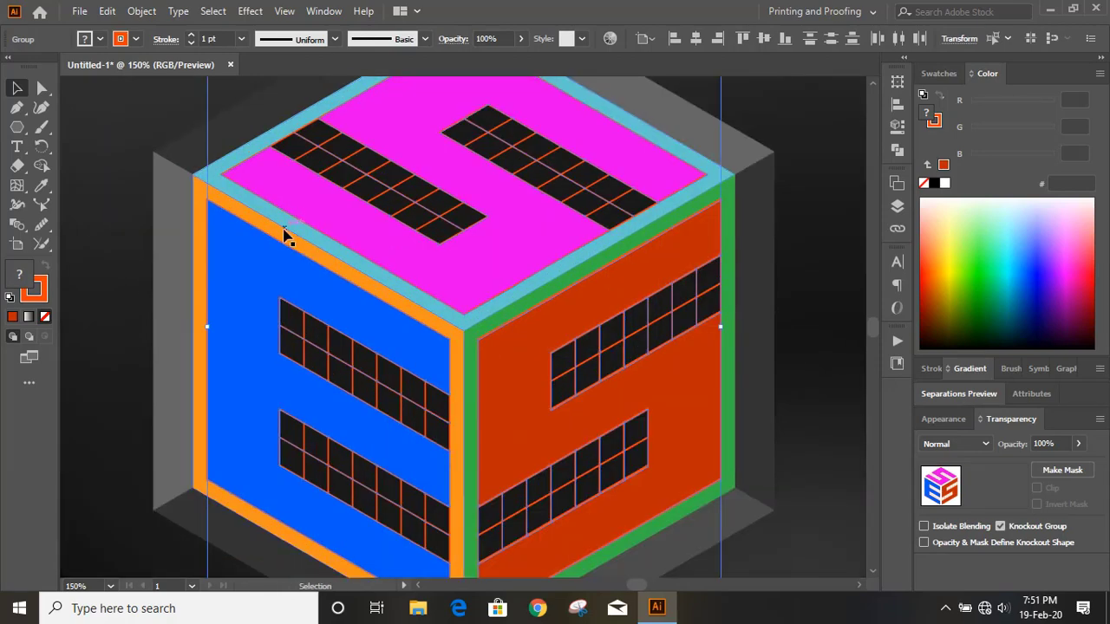
pyautogui.keyDown('shift'); pyautogui.click(170, 257); pyautogui.keyUp('shift')
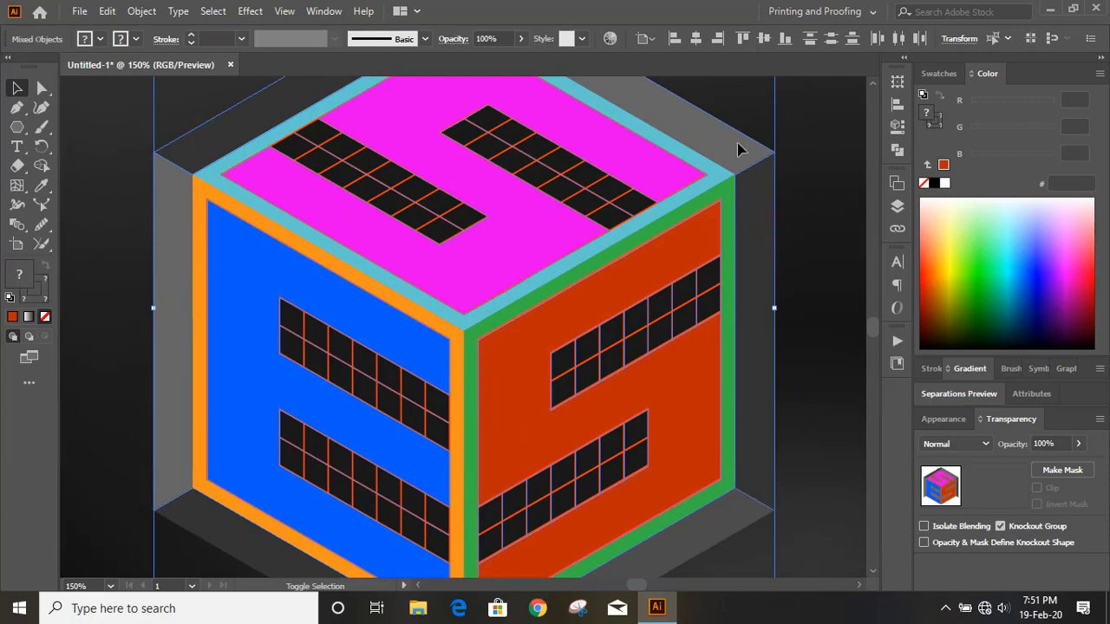
pyautogui.scroll(-2, 737, 408)
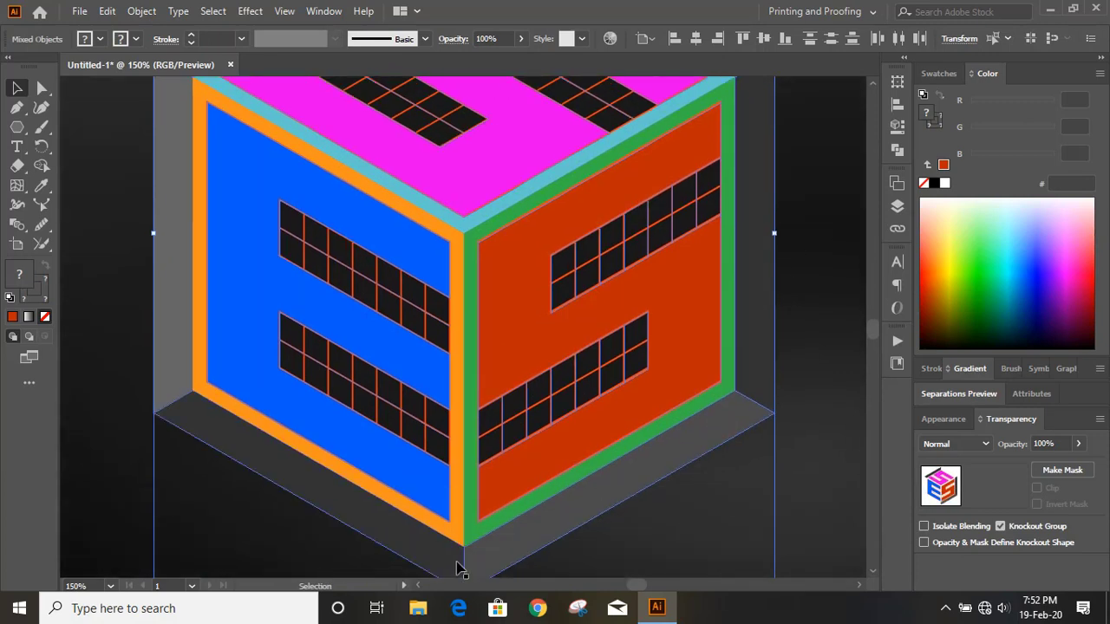
pyautogui.keyDown('shift'); pyautogui.click(430, 552); pyautogui.keyUp('shift')
pyautogui.scroll(5, 744, 380)
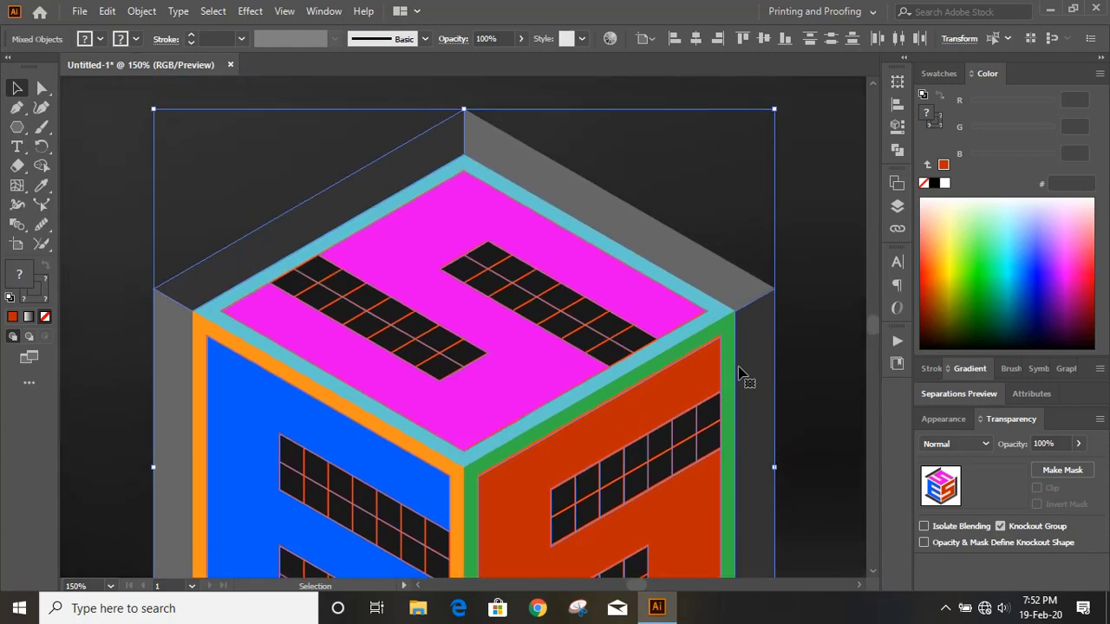
pyautogui.keyDown('shift'); pyautogui.click(688, 246); pyautogui.keyUp('shift')
pyautogui.scroll(-3, 719, 364)
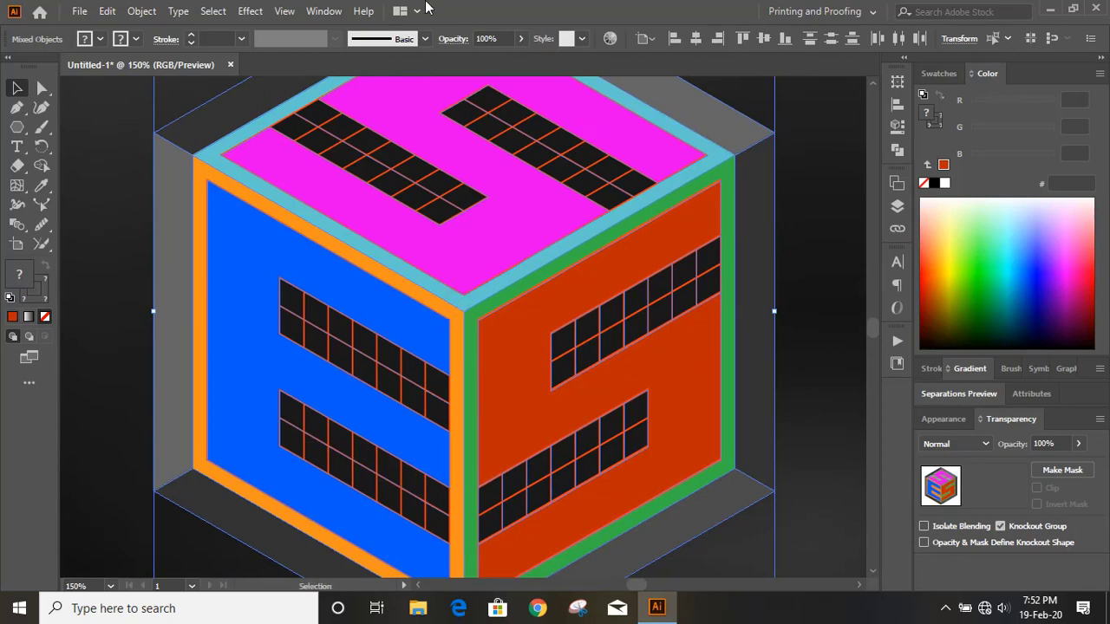
pyautogui.click(141, 11)
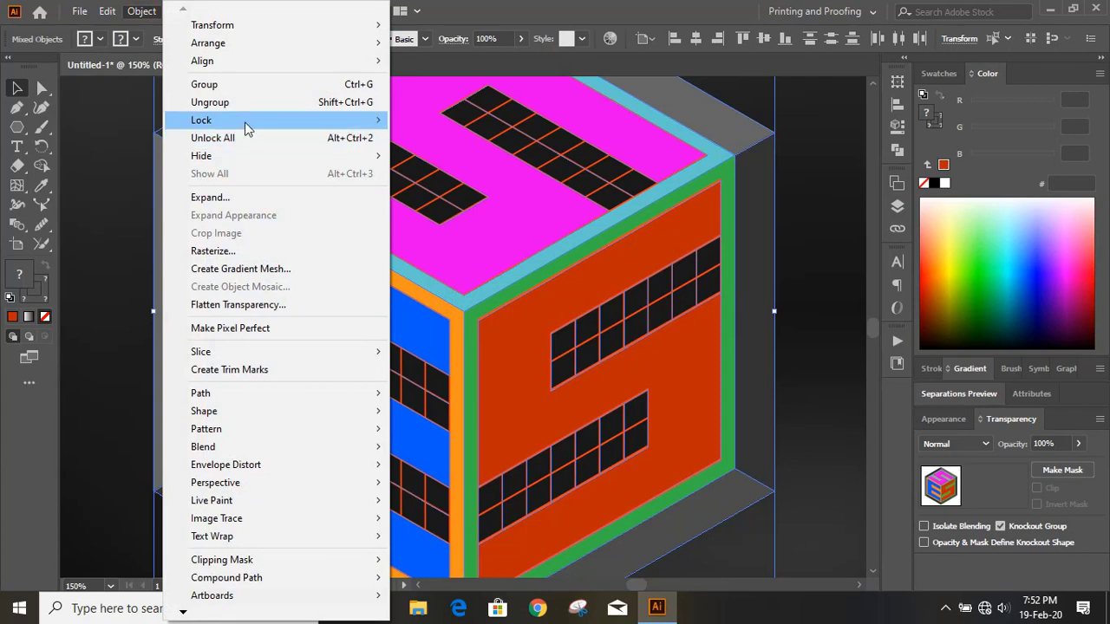
pyautogui.moveTo(247, 121)
pyautogui.click(434, 120)
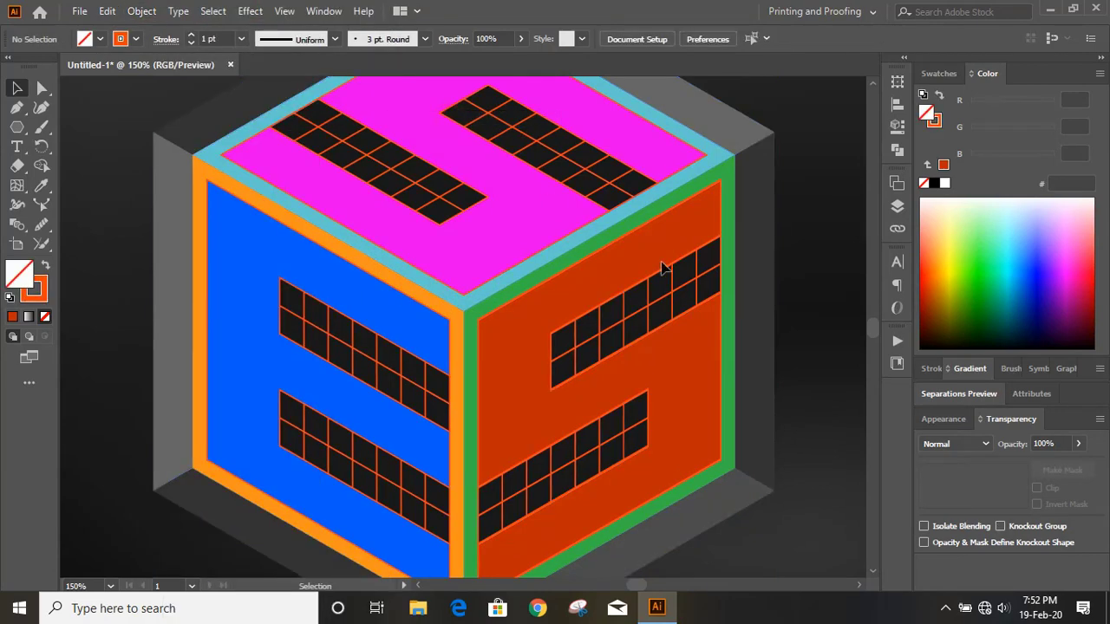
# Step: Select the remaining grid pieces across the cube's faces and remove the dark cells from the letter gaps
pyautogui.hotkey('ctrl', '-')
pyautogui.hotkey('ctrl', '-')
pyautogui.moveTo(284, 139); pyautogui.dragTo(649, 493)
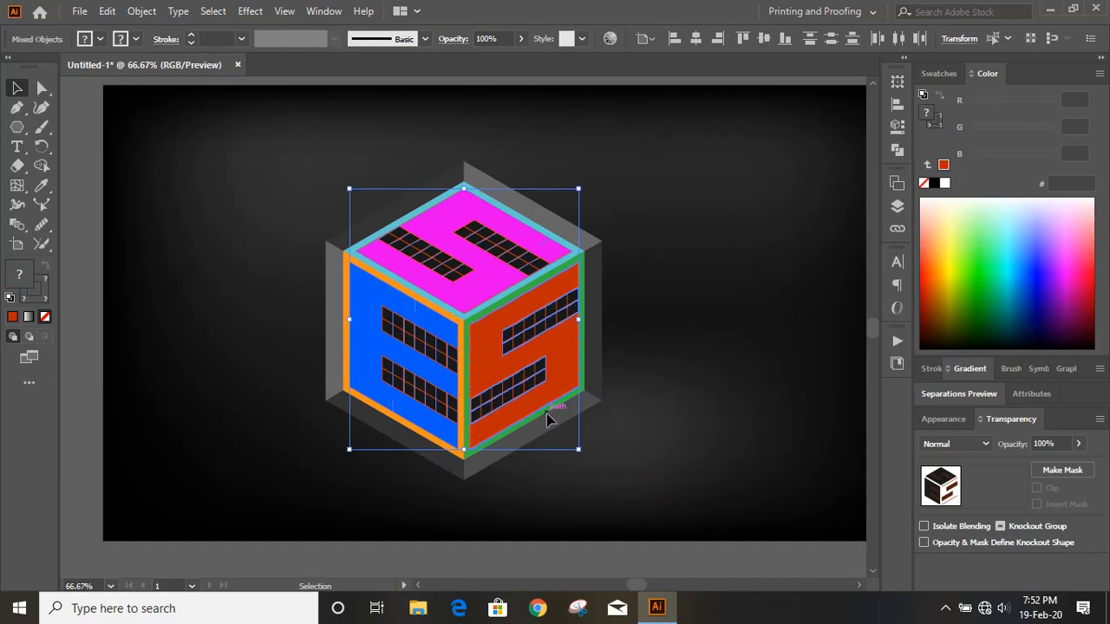
pyautogui.hotkey('ctrl', 'shift', 'a')
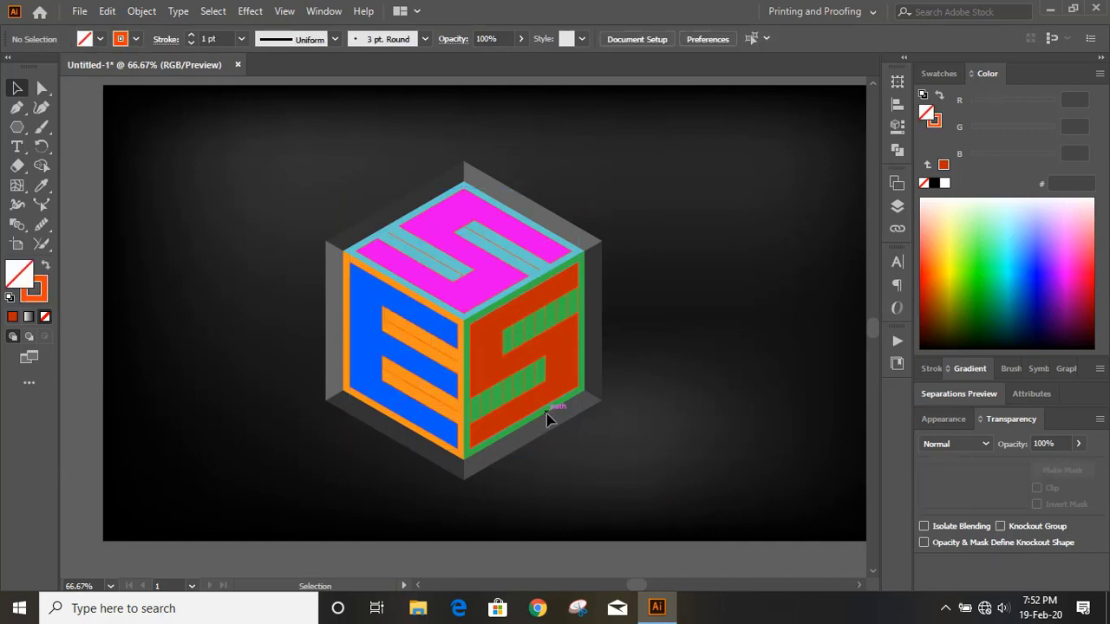
# Step: Ungroup the magenta S on the top face and delete the leftover orange lines in its gaps
pyautogui.hotkey('ctrl', '+')
pyautogui.hotkey('ctrl', '+')
pyautogui.click(446, 240)
pyautogui.click(142, 10)
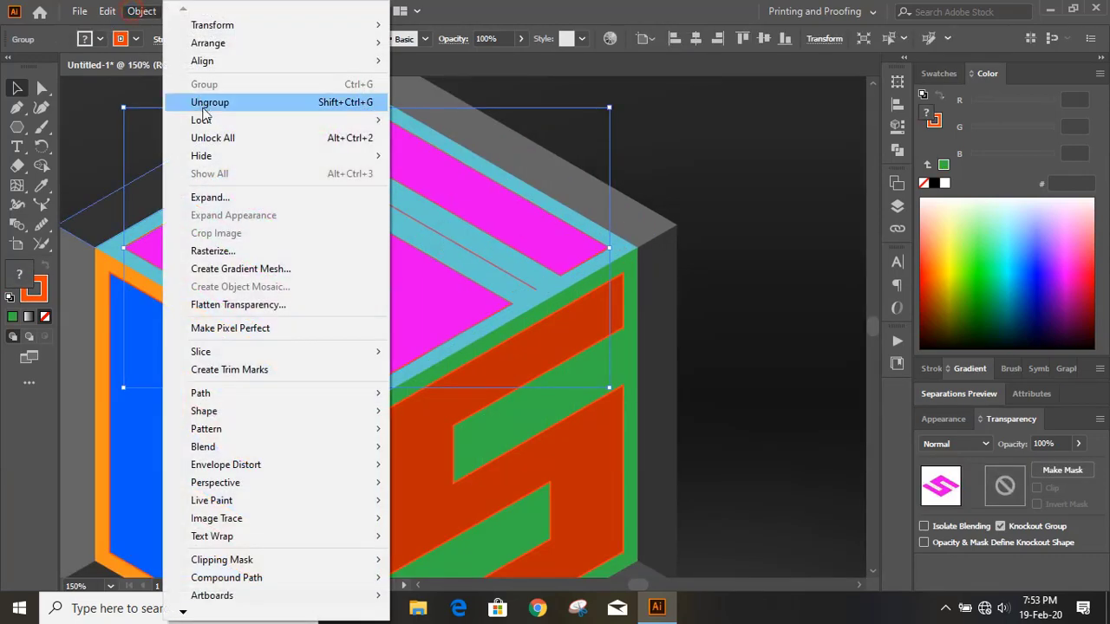
pyautogui.click(205, 105)
pyautogui.click(682, 149)
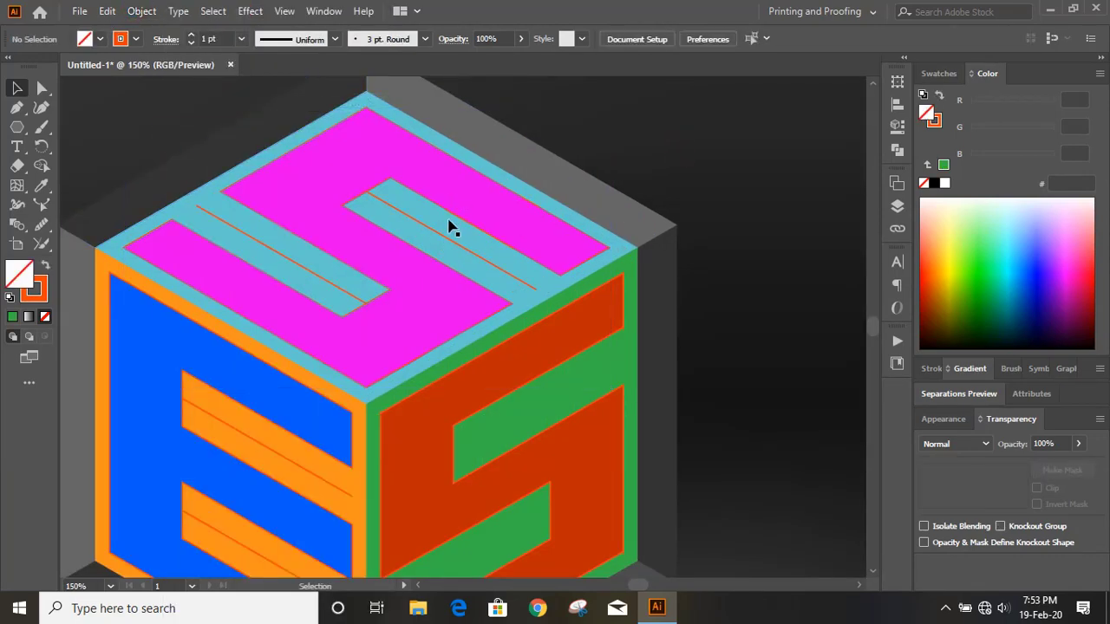
pyautogui.click(446, 241)
pyautogui.press('Delete')
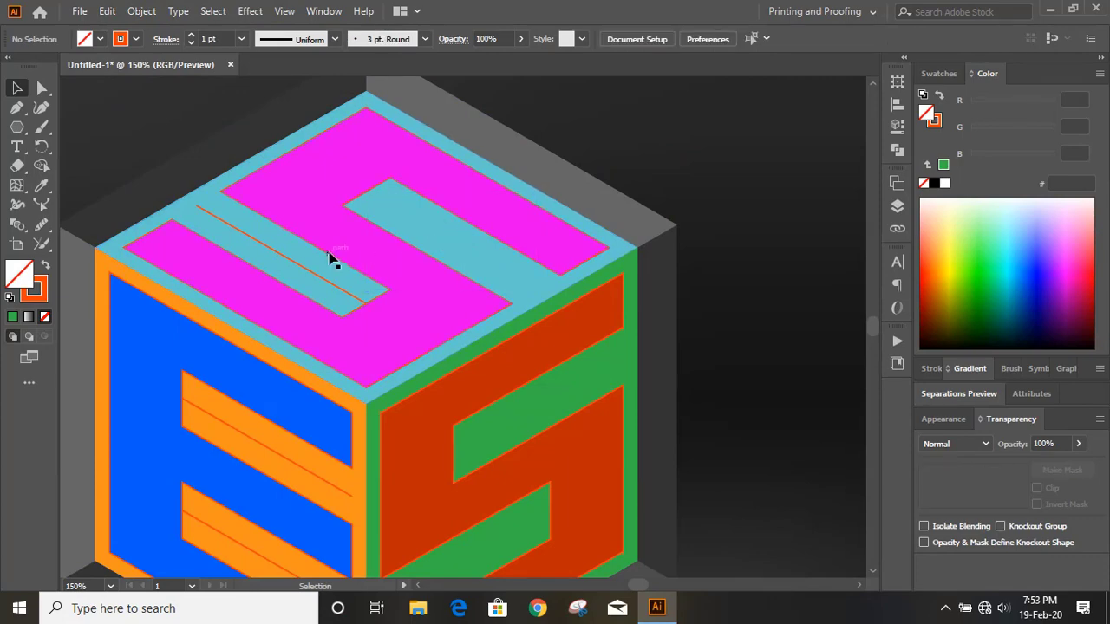
# Step: Ungroup the blue E with its leftover lines on the orange-bordered face
pyautogui.scroll(-5, 328, 287)
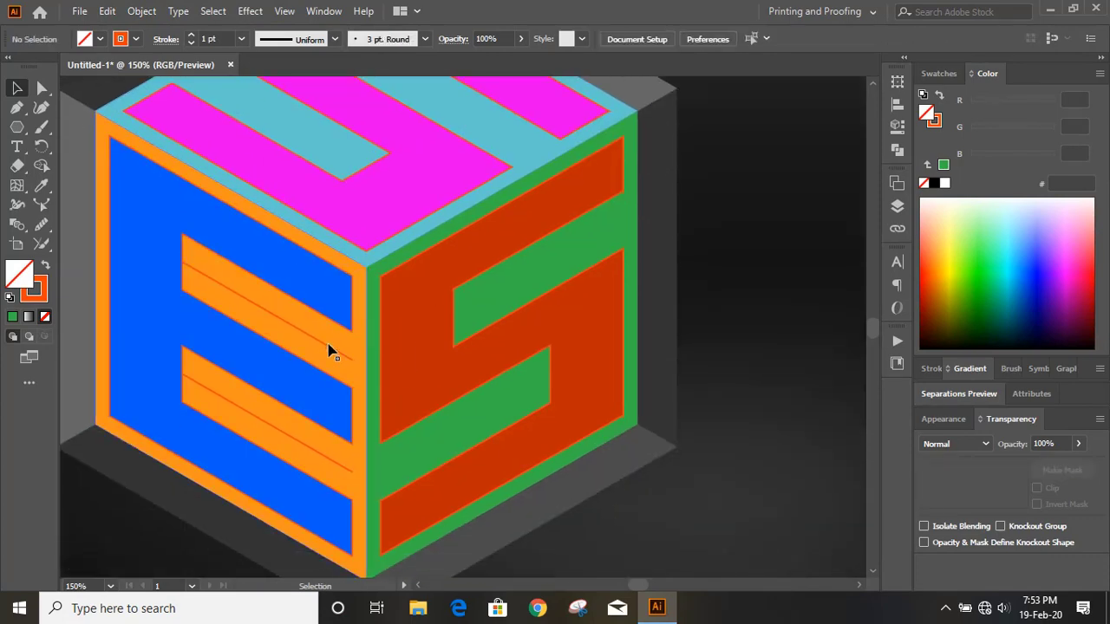
pyautogui.click(326, 350)
pyautogui.click(142, 10)
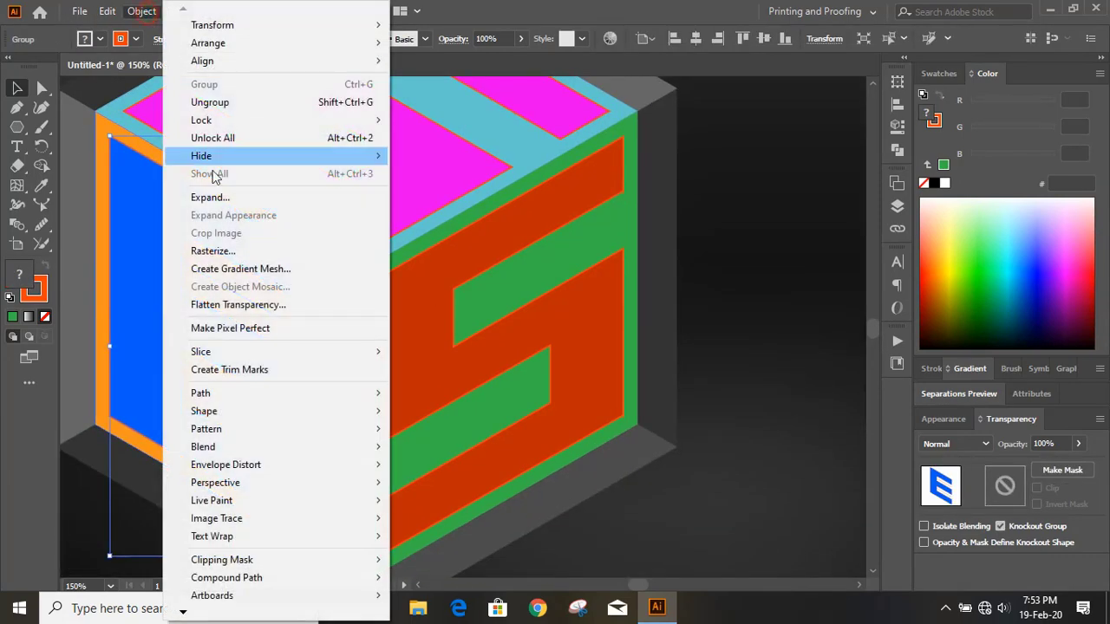
pyautogui.click(261, 102)
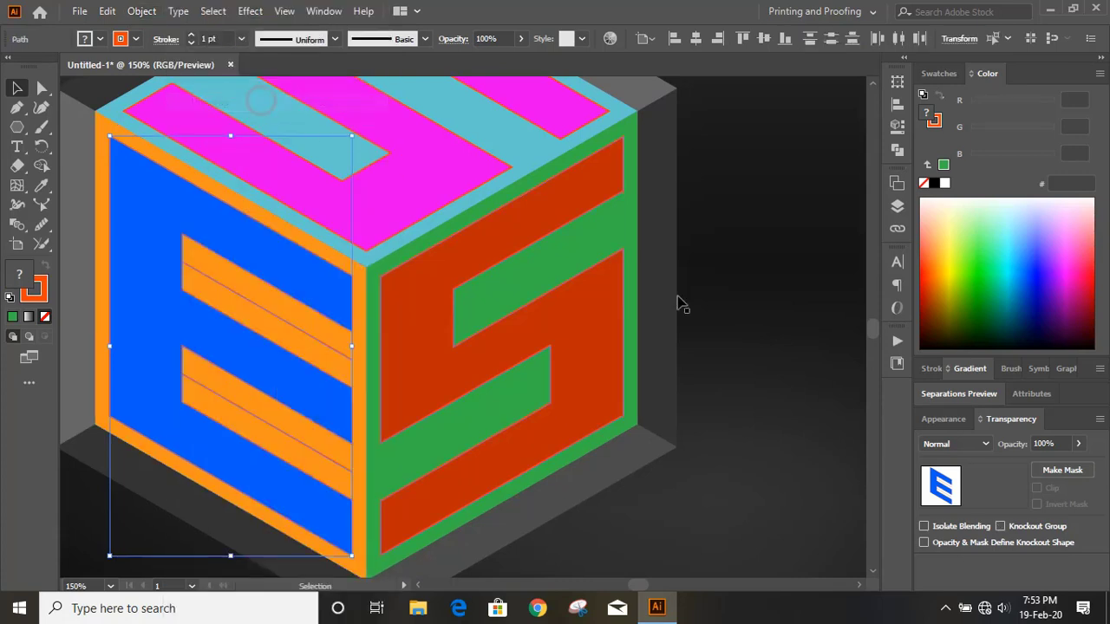
# Step: Delete the two leftover lines running through the gaps of the blue E
pyautogui.click(789, 299)
pyautogui.click(318, 342)
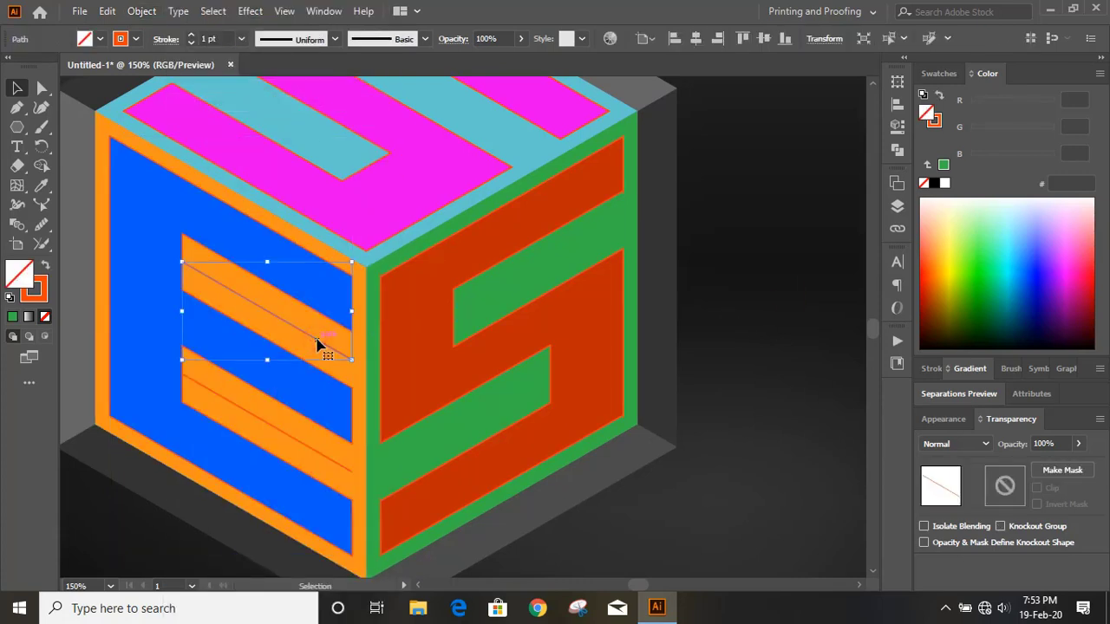
pyautogui.press('Delete')
pyautogui.click(264, 422)
pyautogui.press('Delete')
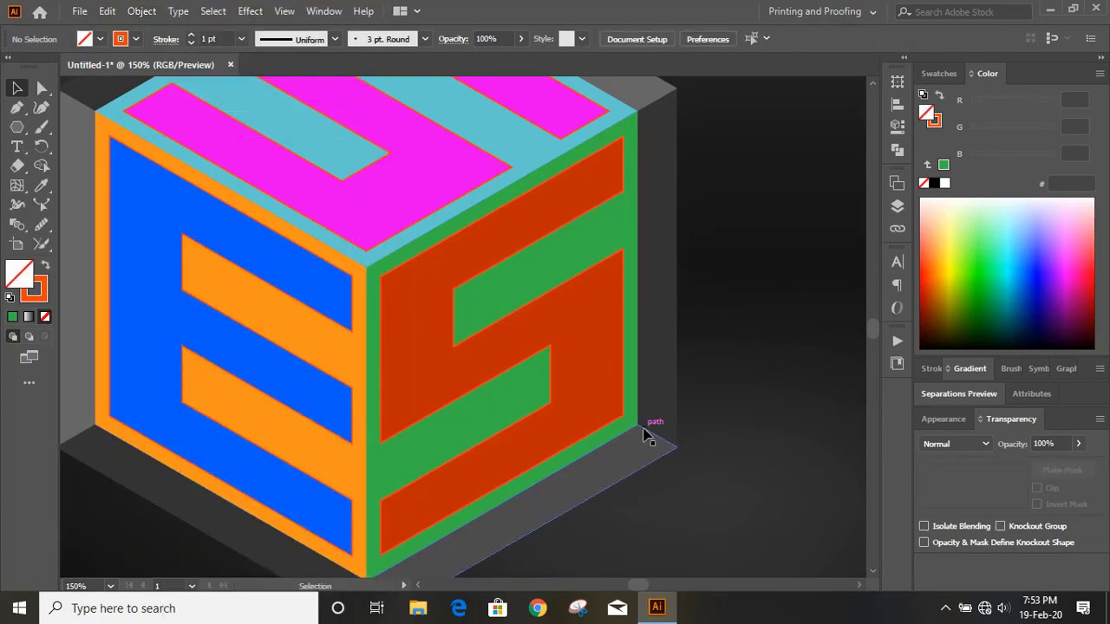
# Step: Remove the orange stroke from the red S on the green-bordered face
pyautogui.hotkey('ctrl', '-')
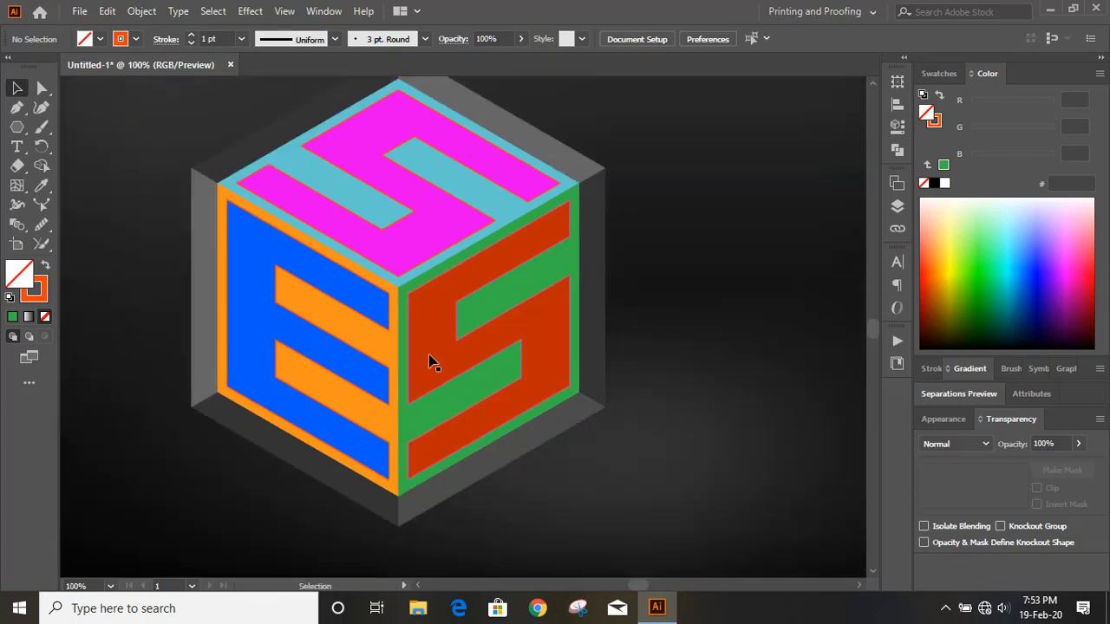
pyautogui.click(430, 360)
pyautogui.click(41, 297)
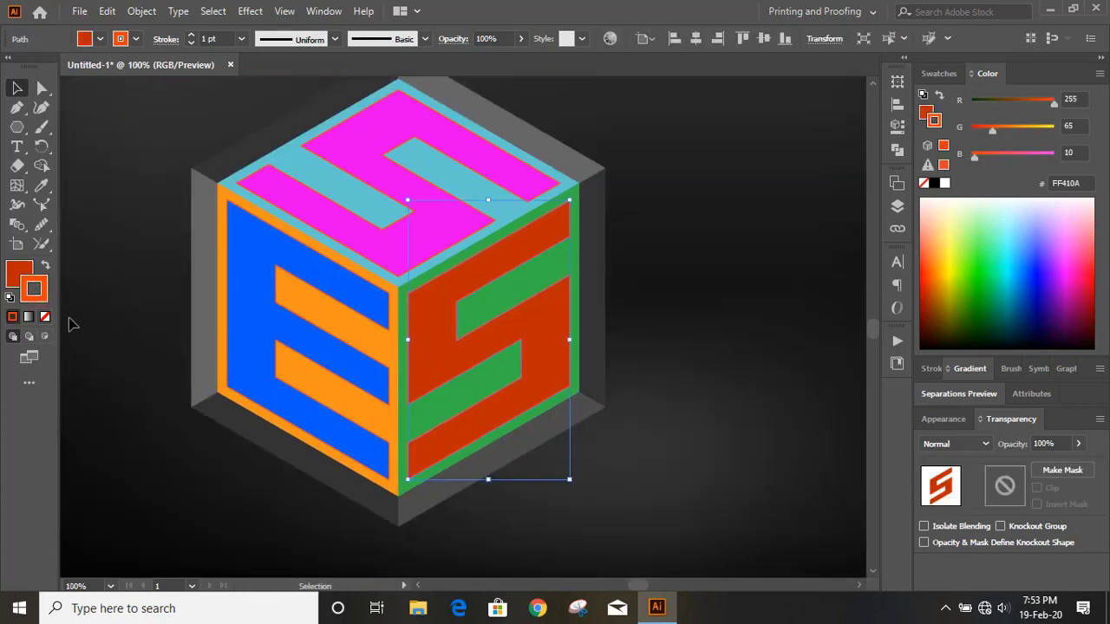
pyautogui.click(45, 318)
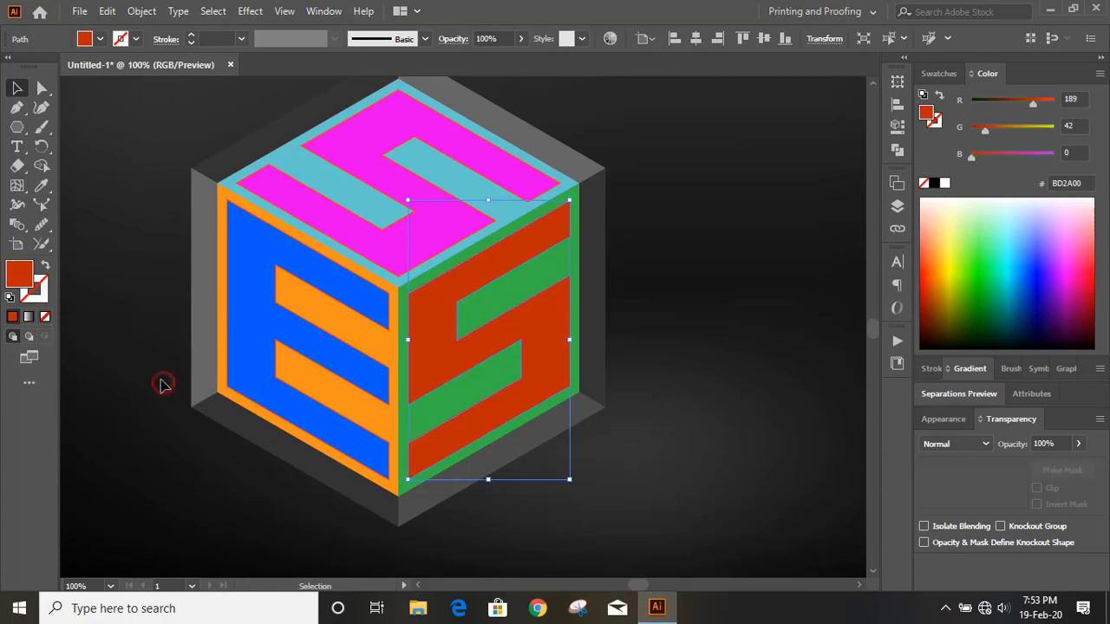
pyautogui.click(165, 382)
# Step: Remove the orange stroke from the blue E on the orange-bordered face
pyautogui.click(235, 281)
pyautogui.click(41, 298)
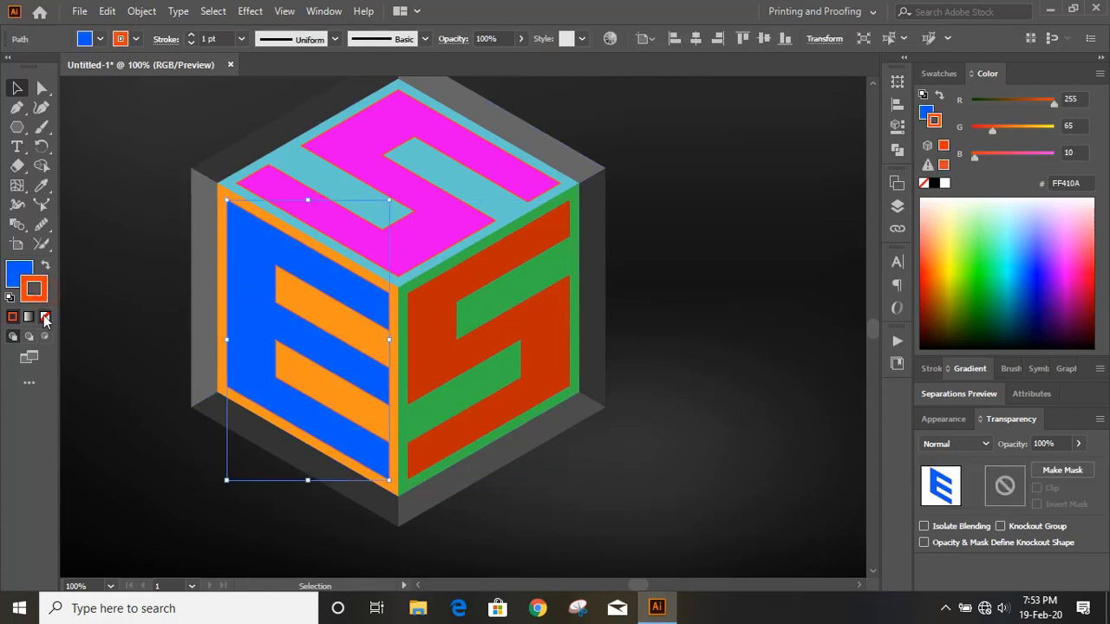
pyautogui.click(45, 317)
pyautogui.press('x')
pyautogui.click(124, 315)
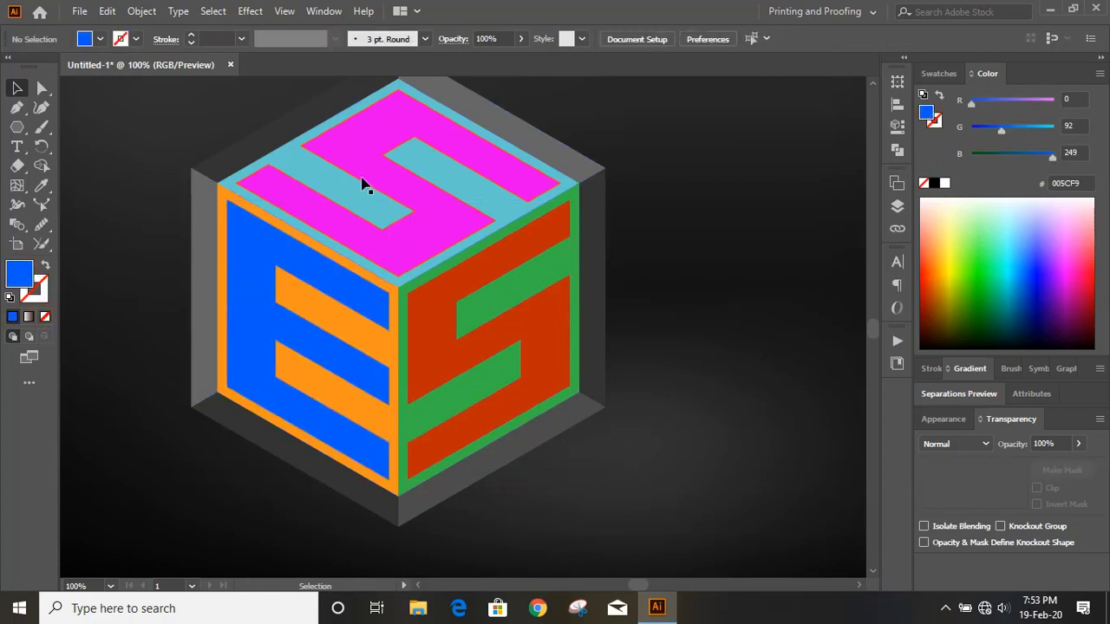
# Step: Remove the orange stroke from the magenta S on the top face
pyautogui.click(414, 196)
pyautogui.click(41, 298)
pyautogui.click(45, 317)
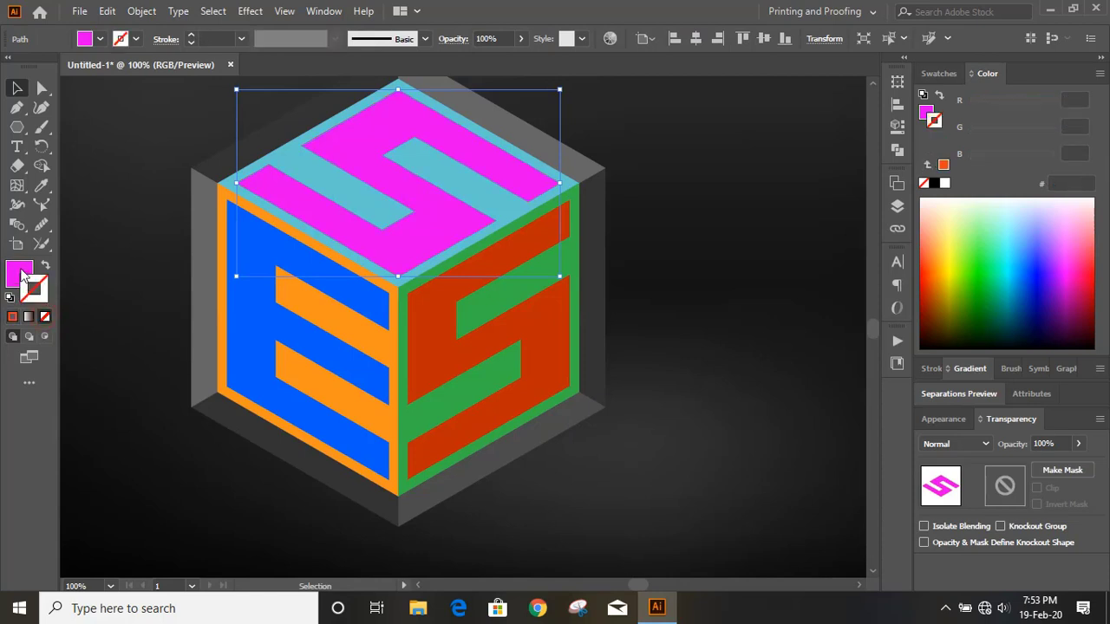
pyautogui.press('x')
pyautogui.click(109, 360)
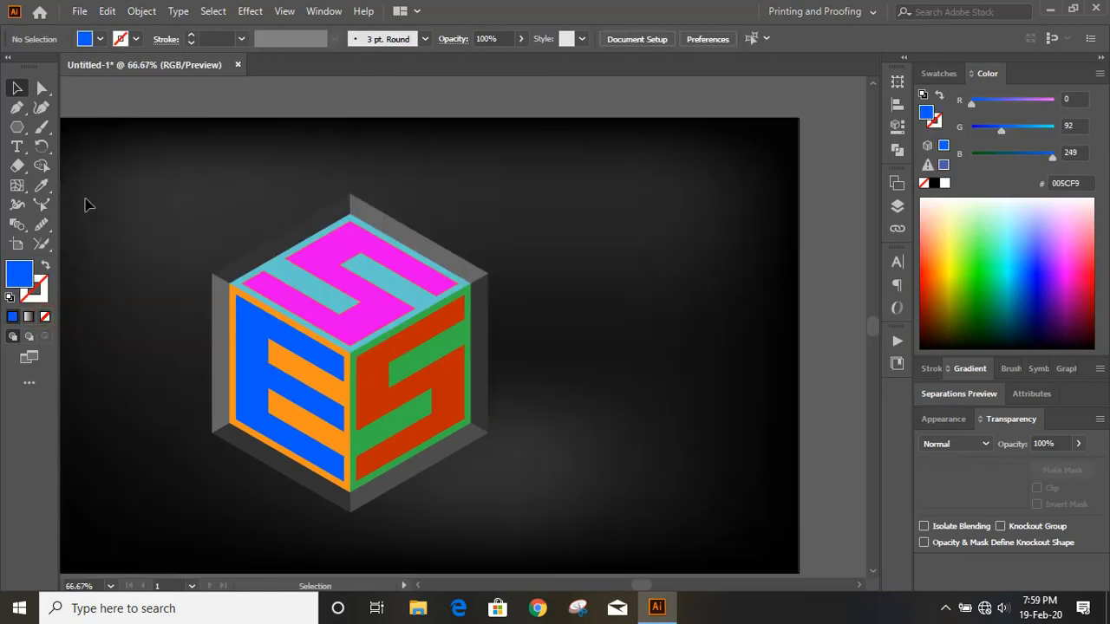
# Step: Draw a straight horizontal Pen path across the top face from its left corner to its right corner
pyautogui.click(17, 107)
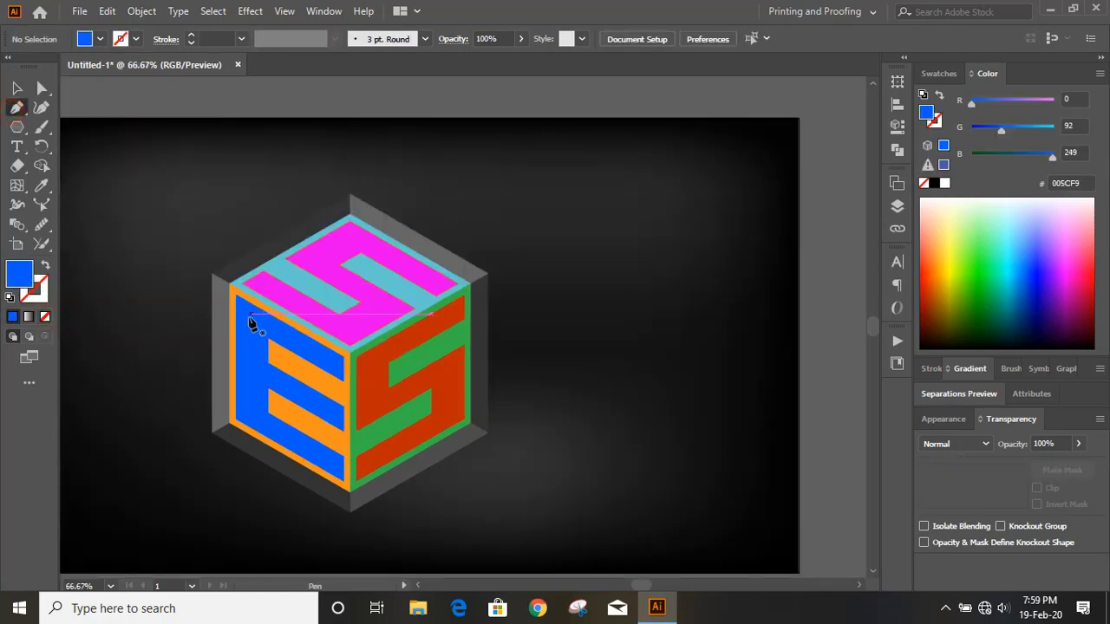
pyautogui.click(214, 280)
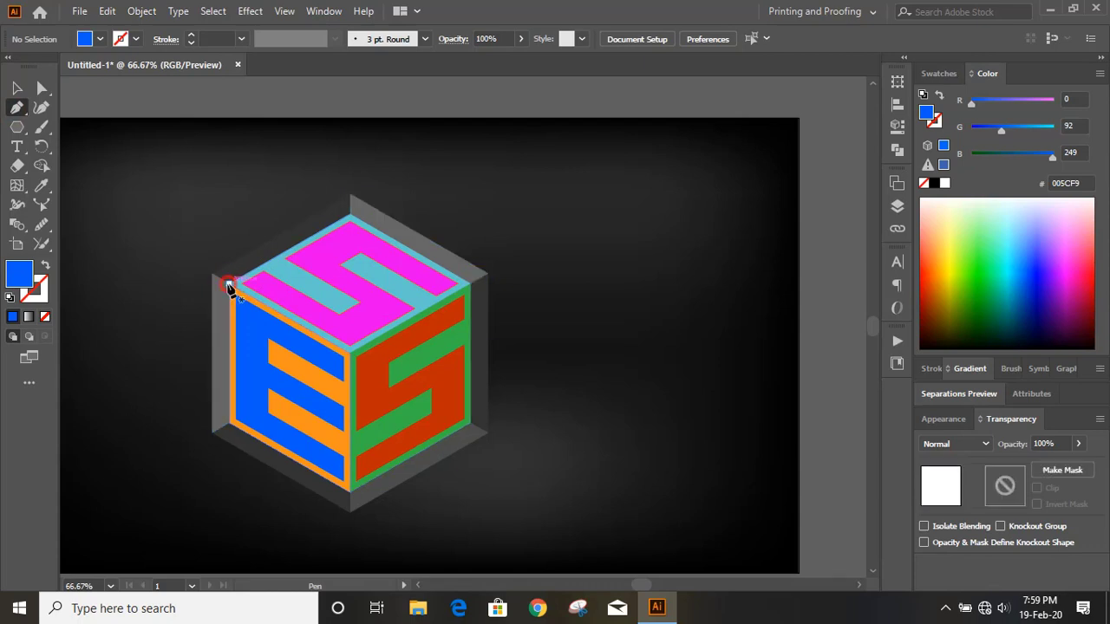
pyautogui.click(471, 284)
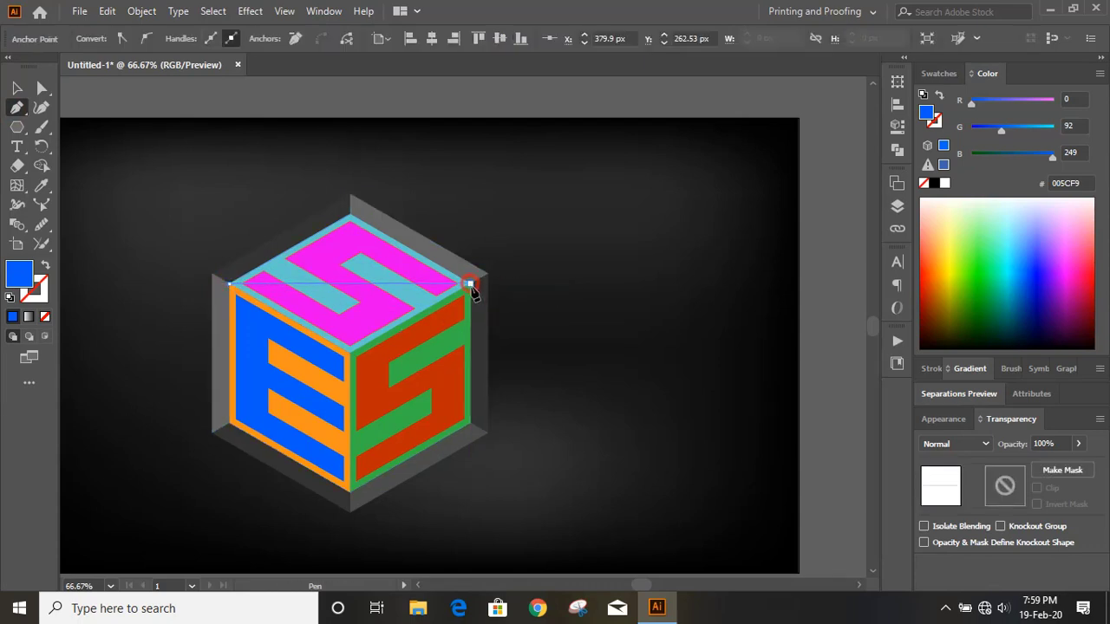
# Step: Draw a separate diagonal Pen path from the cube's bottom corner across the red S face, extending past its upper right corner
pyautogui.click(350, 491)
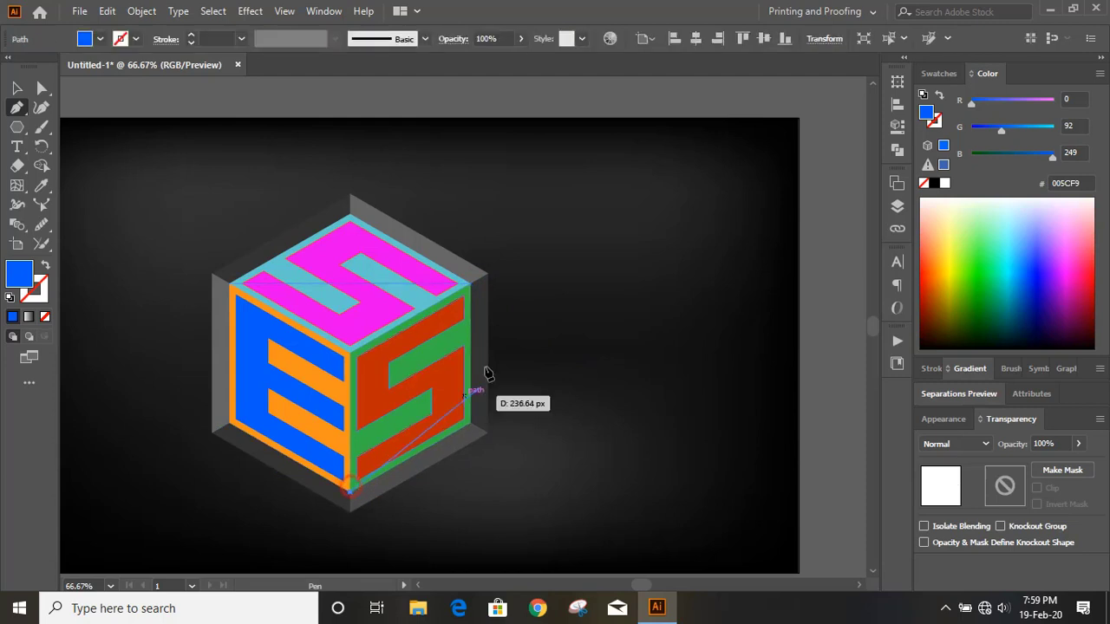
pyautogui.click(471, 285)
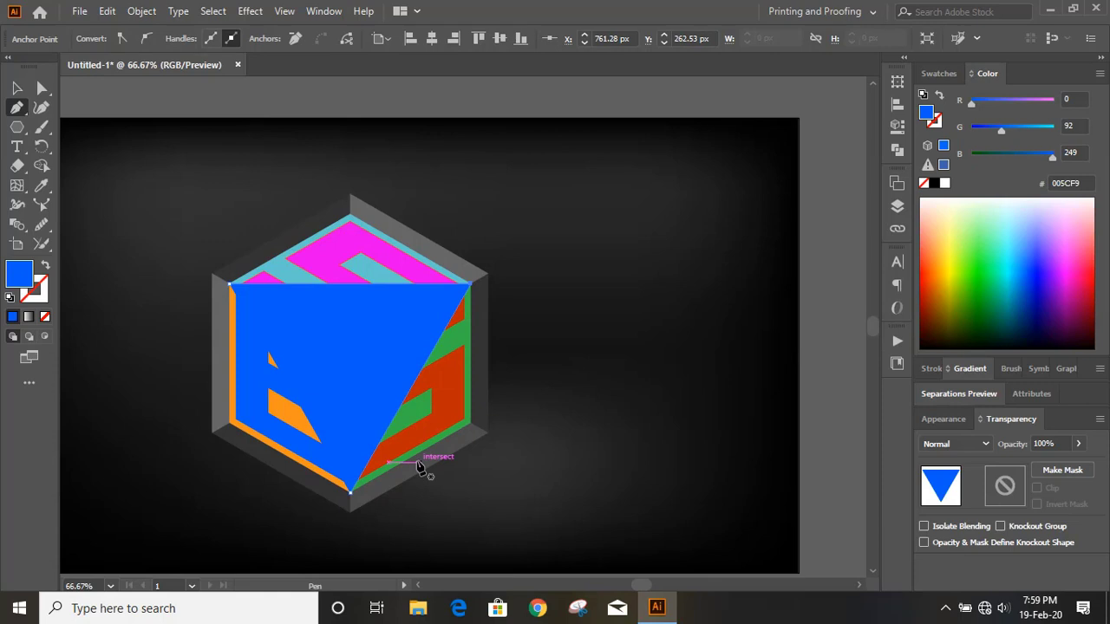
pyautogui.hotkey('ctrl', 'z')
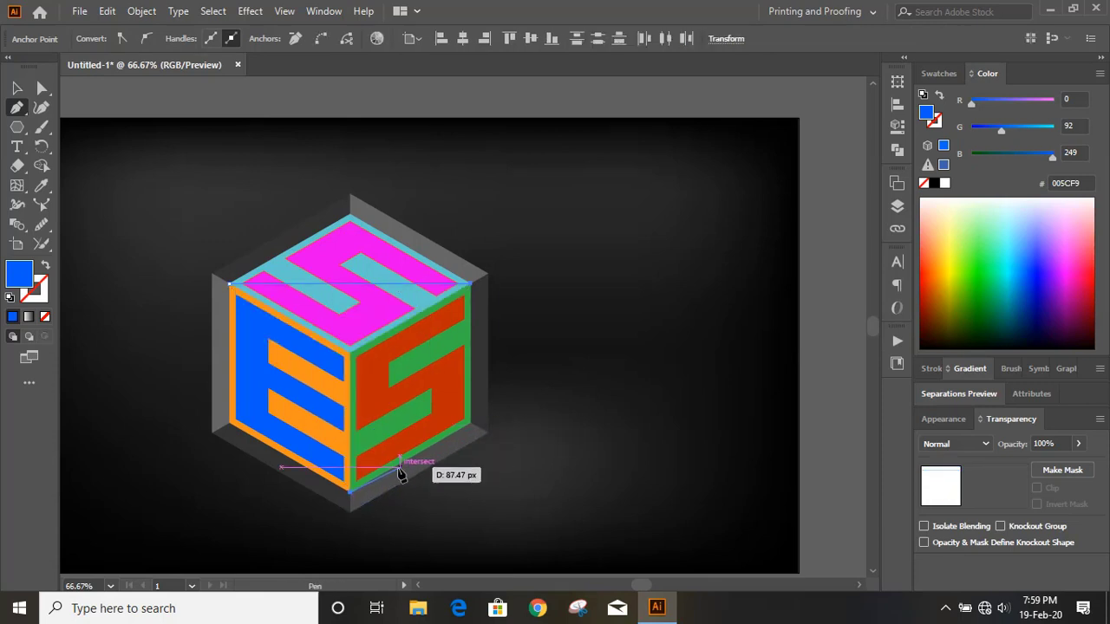
pyautogui.click(487, 252)
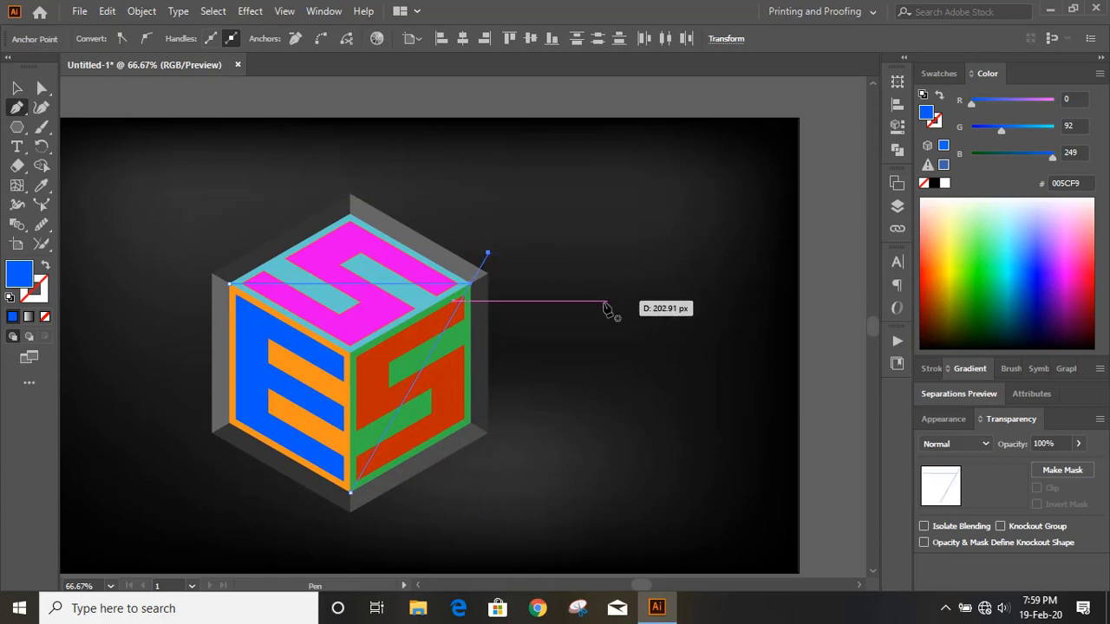
pyautogui.press('Escape')
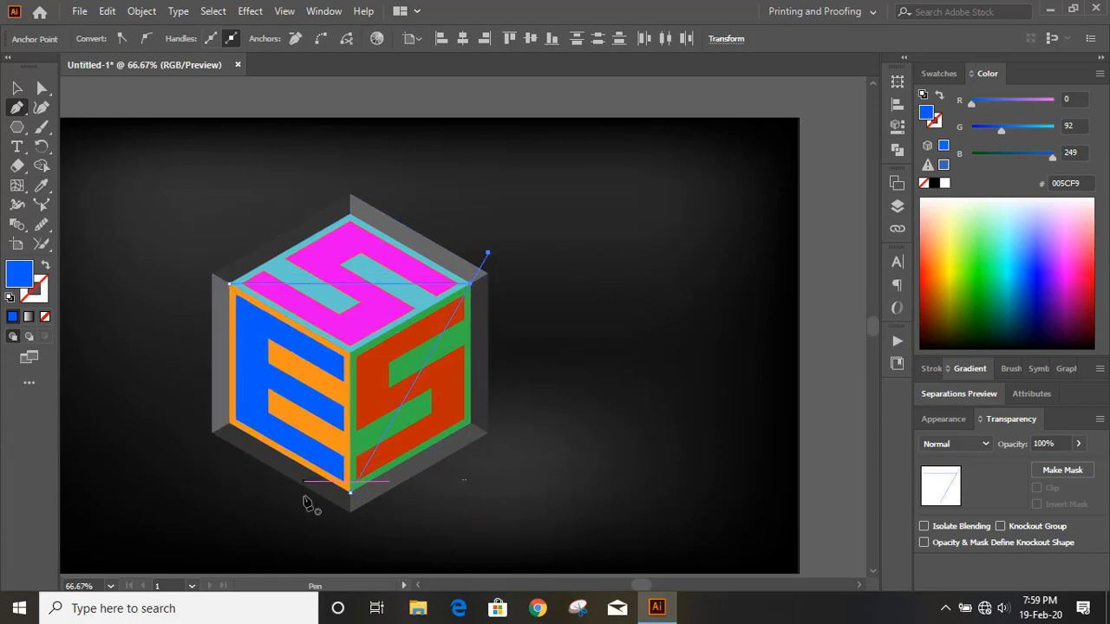
# Step: Draw a diagonal Pen path across the E face from its lower left corner to the cube's central corner and deselect it
pyautogui.click(228, 422)
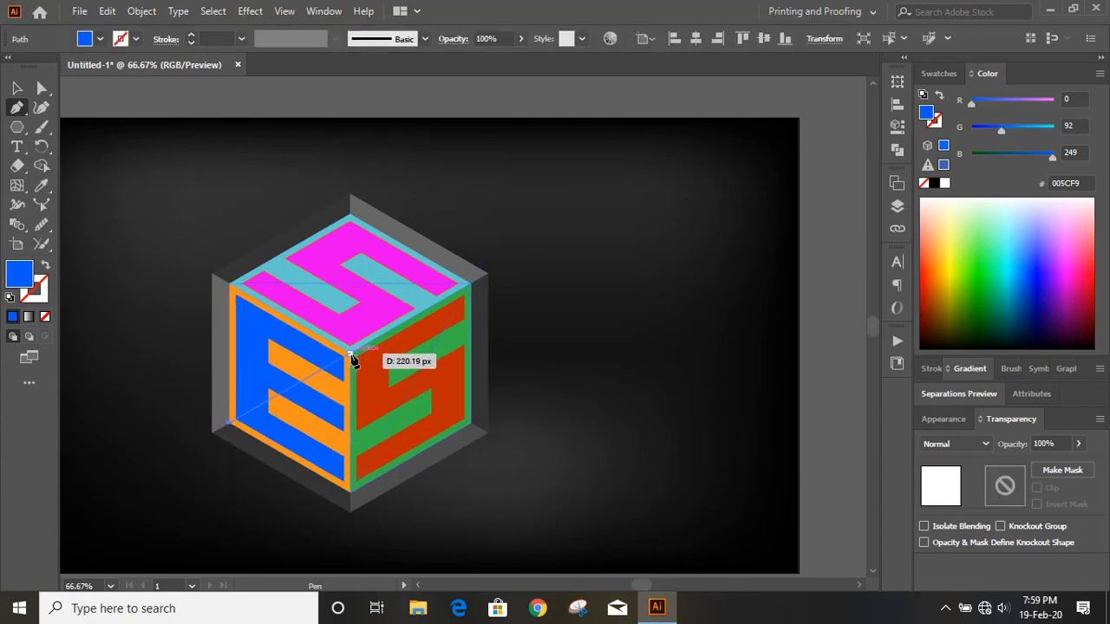
pyautogui.click(350, 352)
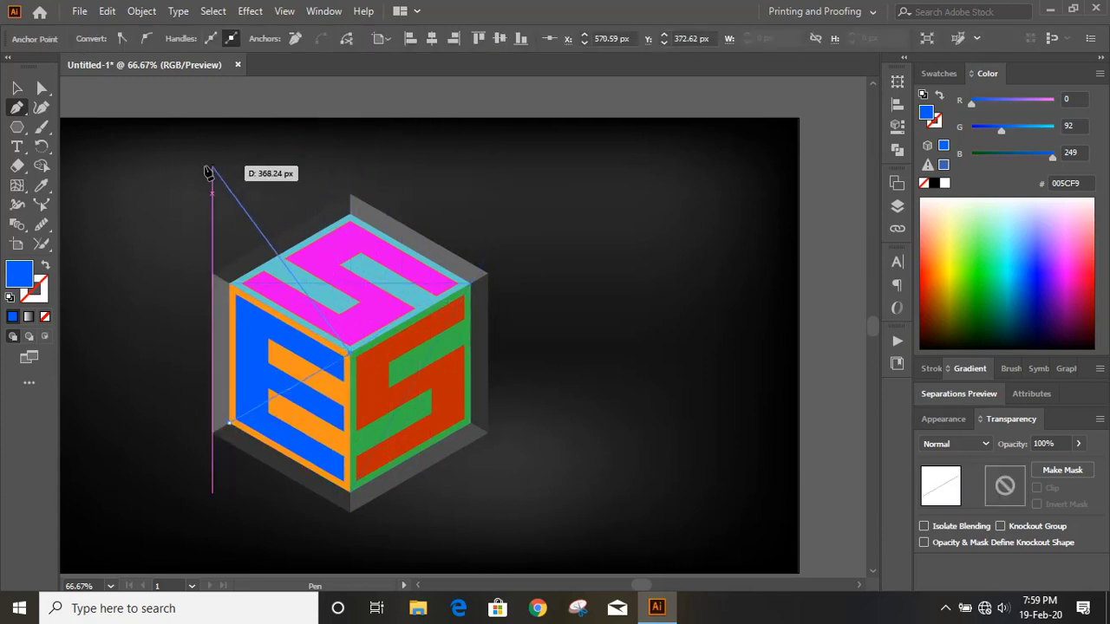
pyautogui.click(15, 88)
pyautogui.click(186, 168)
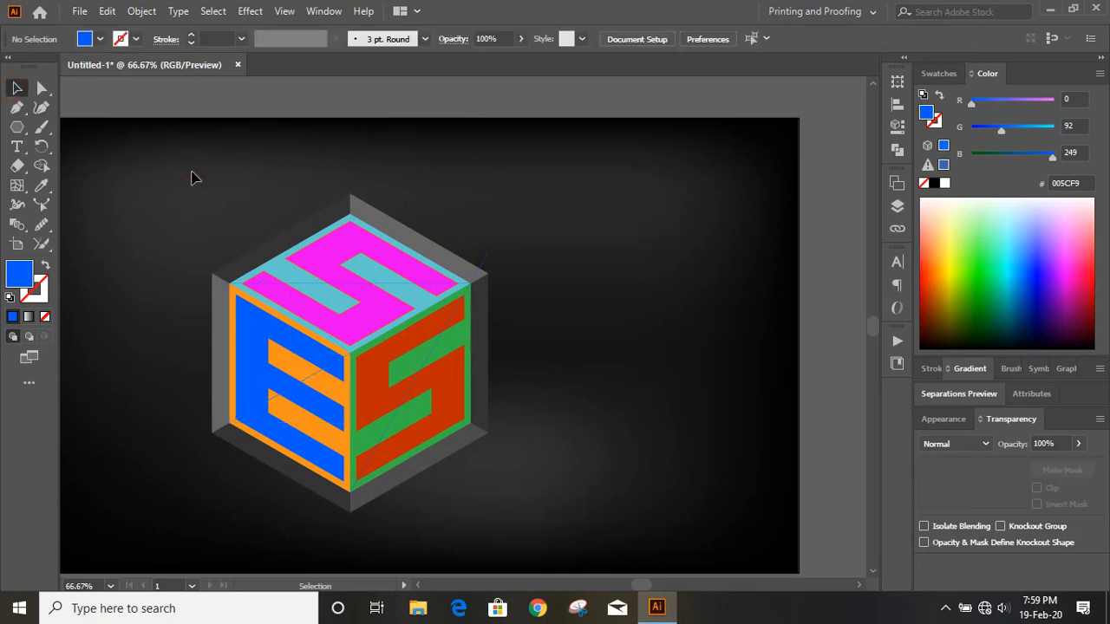
# Step: Split the magenta S along the horizontal line with Shape Builder and fill its large upper part with blue 005CF9
pyautogui.hotkey('ctrl', '+')
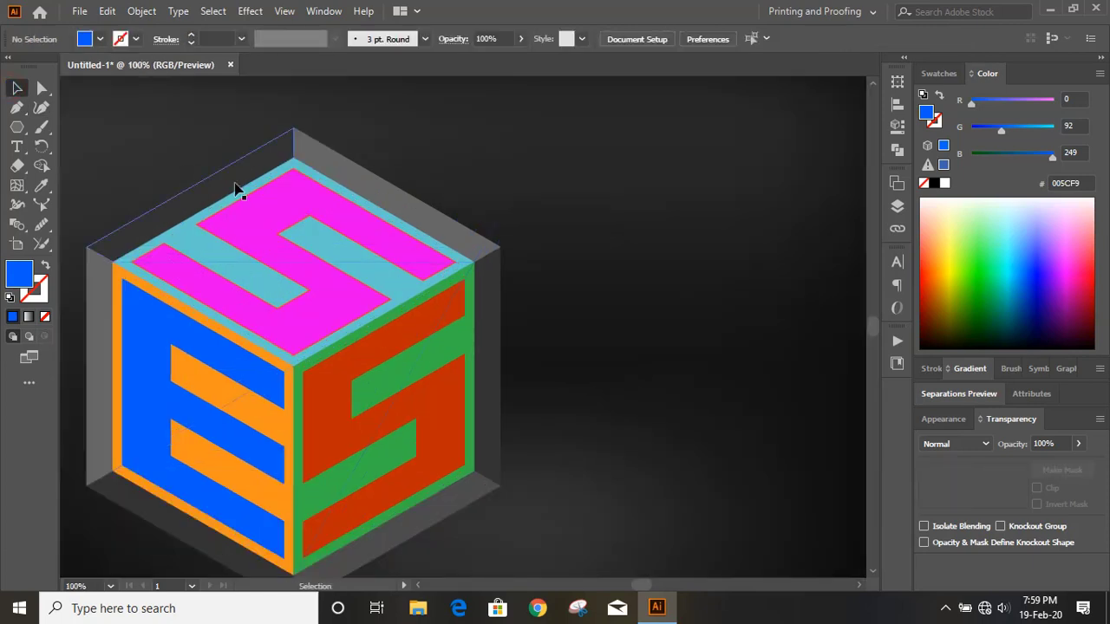
pyautogui.click(248, 265)
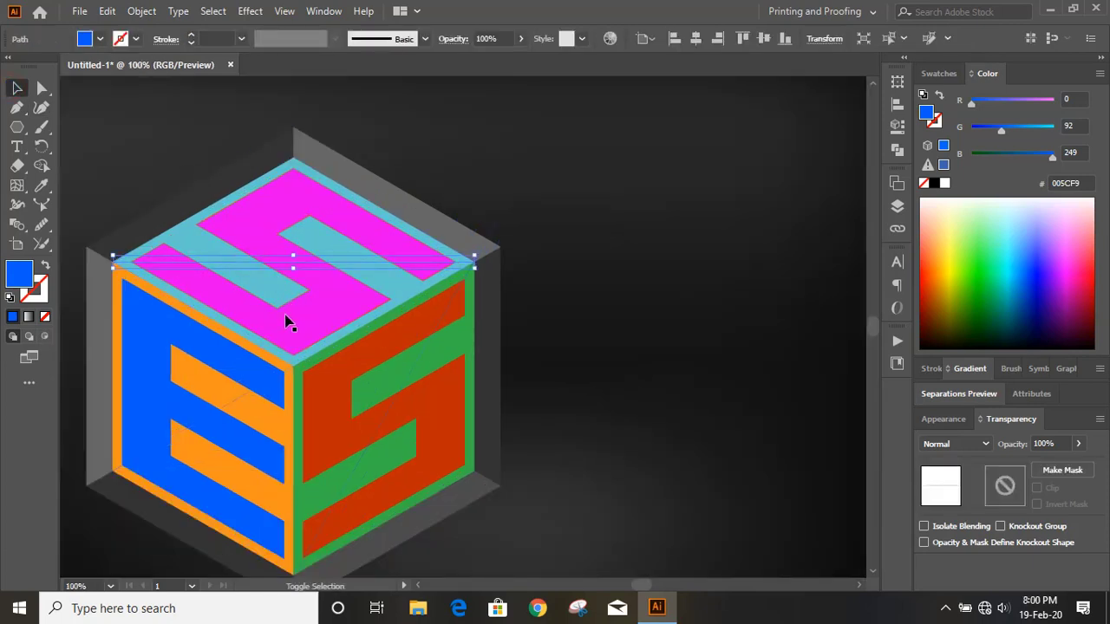
pyautogui.keyDown('shift'); pyautogui.click(287, 321); pyautogui.keyUp('shift')
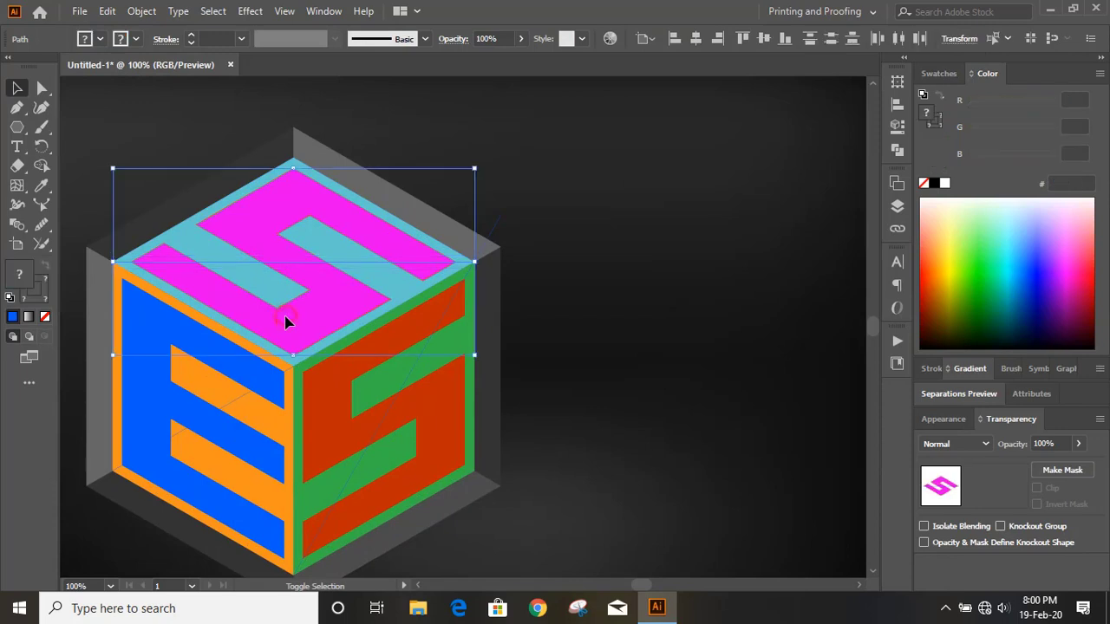
pyautogui.click(41, 166)
pyautogui.click(265, 217)
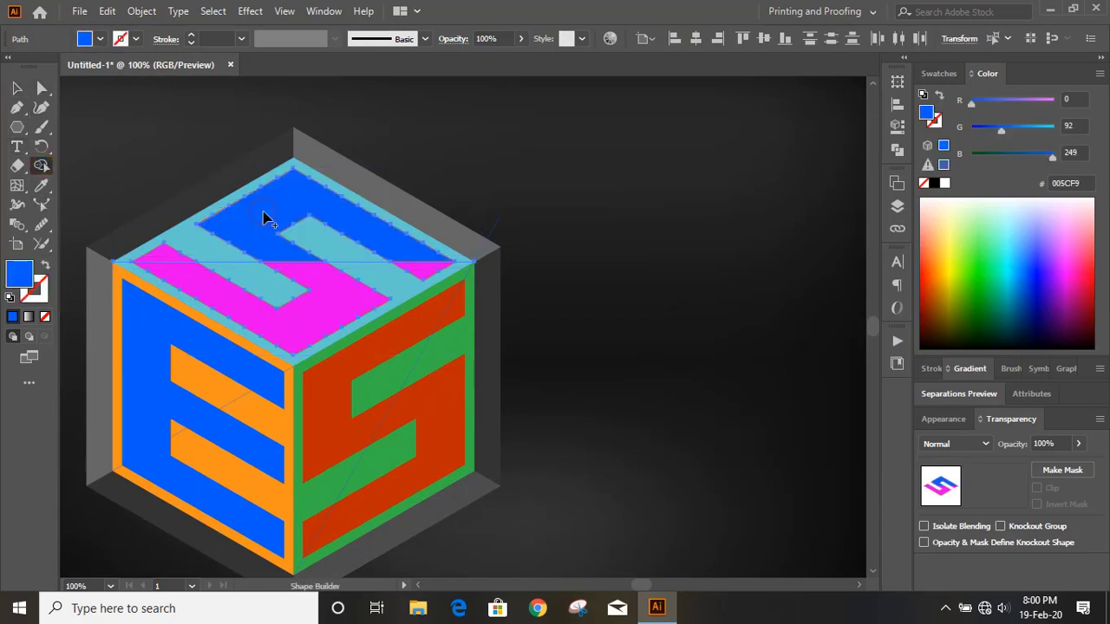
# Step: Delete the leftover piece of the horizontal dividing line on the top face
pyautogui.click(17, 87)
pyautogui.click(93, 123)
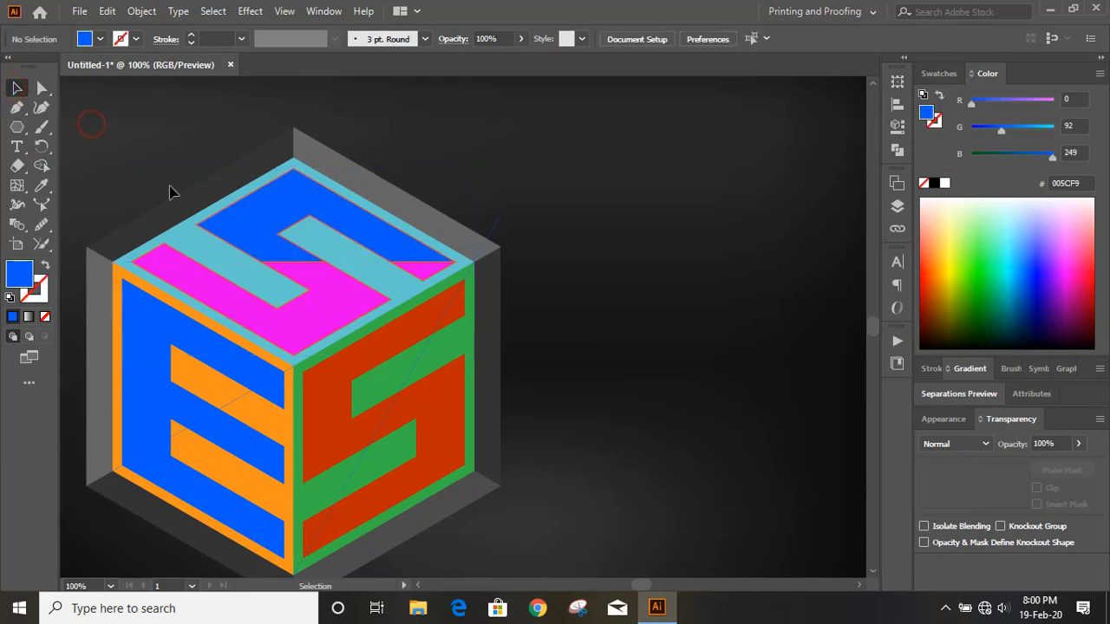
pyautogui.click(234, 262)
pyautogui.press('Delete')
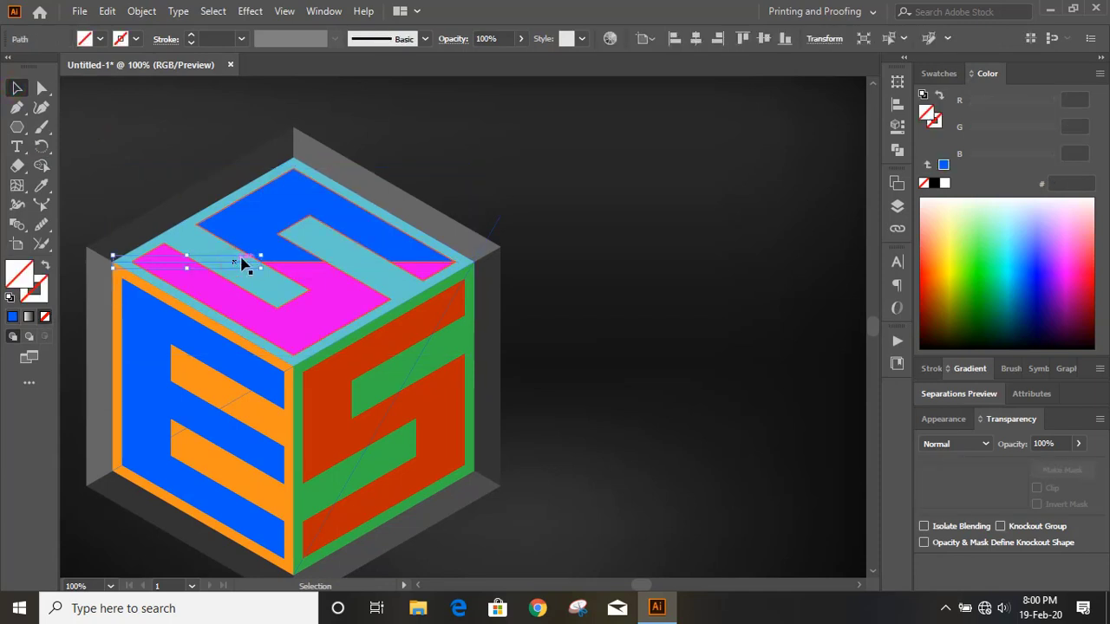
# Step: Split the red S along its diagonal line with Shape Builder and fill its large lower right part with yellow FFCA2B
pyautogui.scroll(-2, 564, 278)
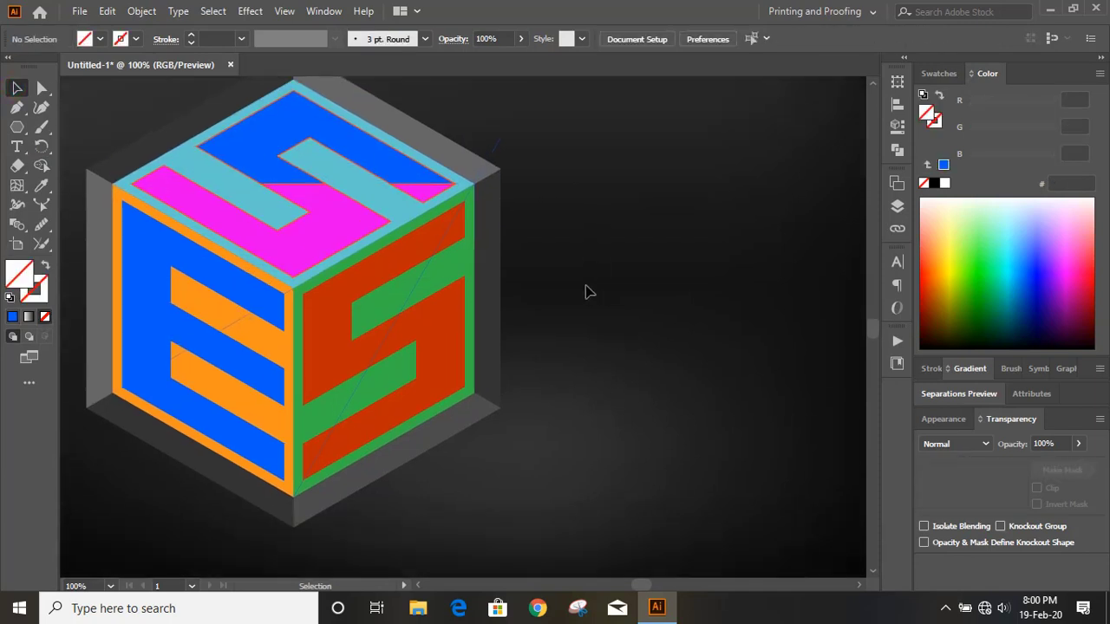
pyautogui.click(399, 292)
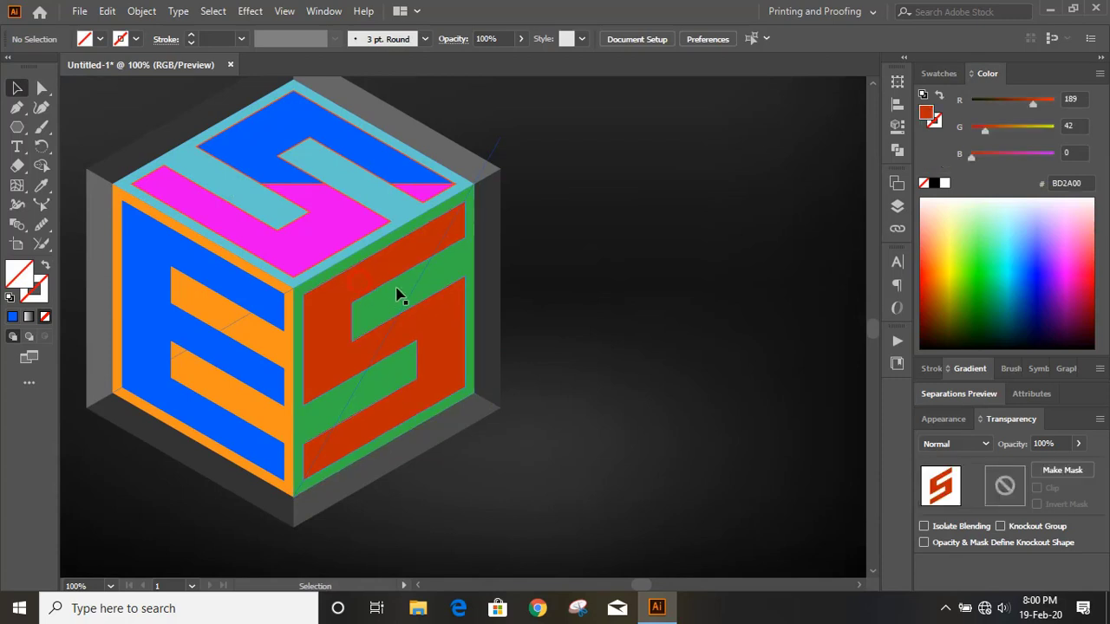
pyautogui.keyDown('shift'); pyautogui.click(409, 299); pyautogui.keyUp('shift')
pyautogui.click(40, 166)
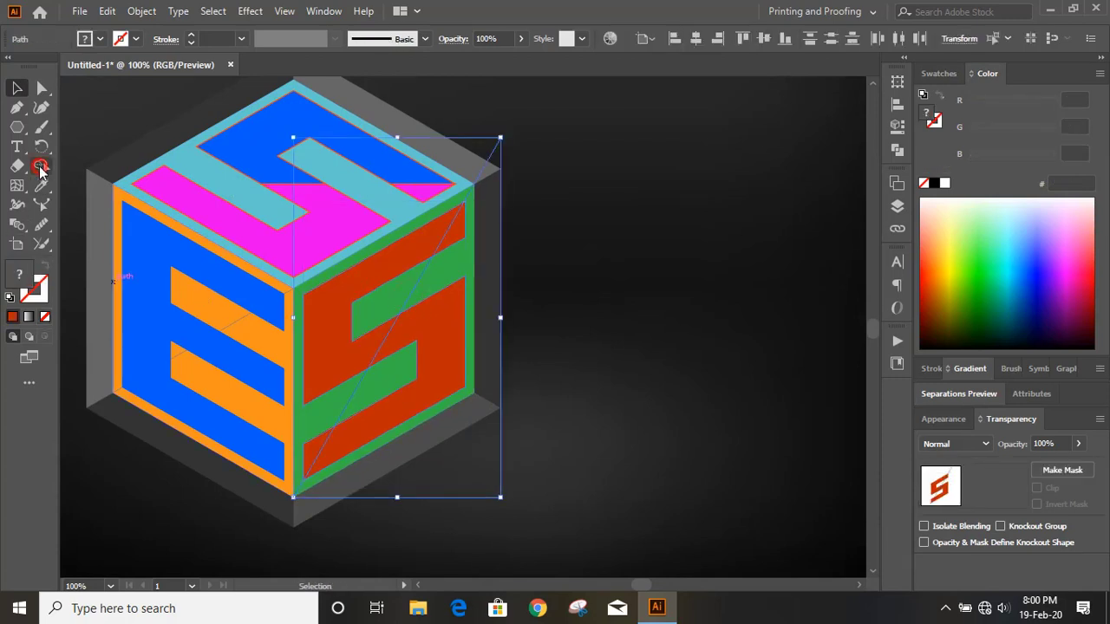
pyautogui.click(954, 251)
pyautogui.click(440, 339)
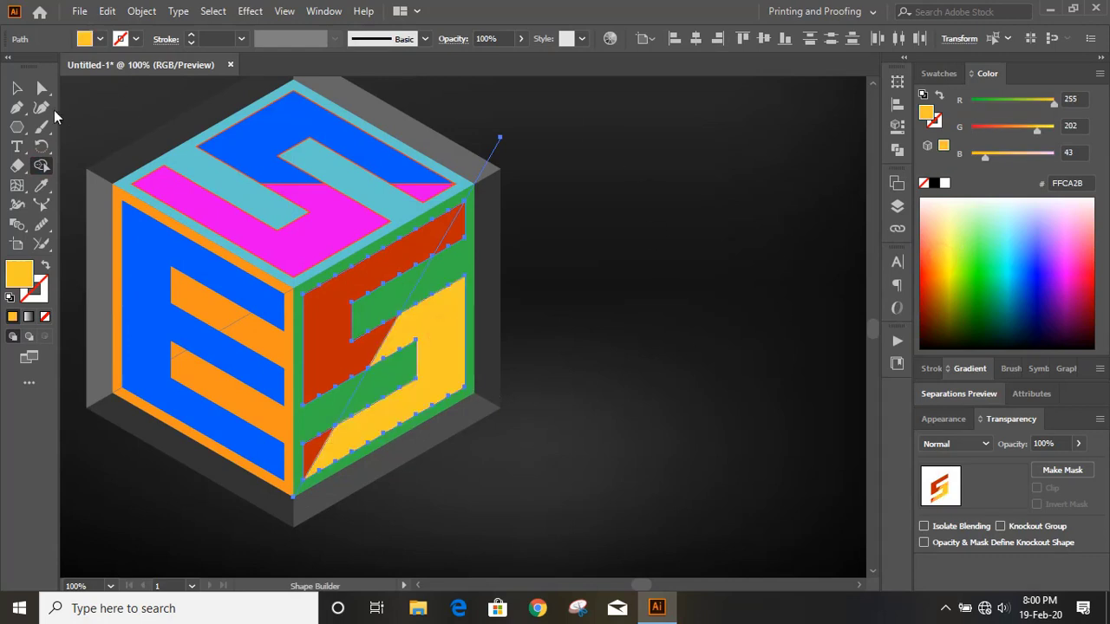
# Step: Delete the leftover diagonal line extending beyond the green-bordered face
pyautogui.click(17, 88)
pyautogui.click(615, 194)
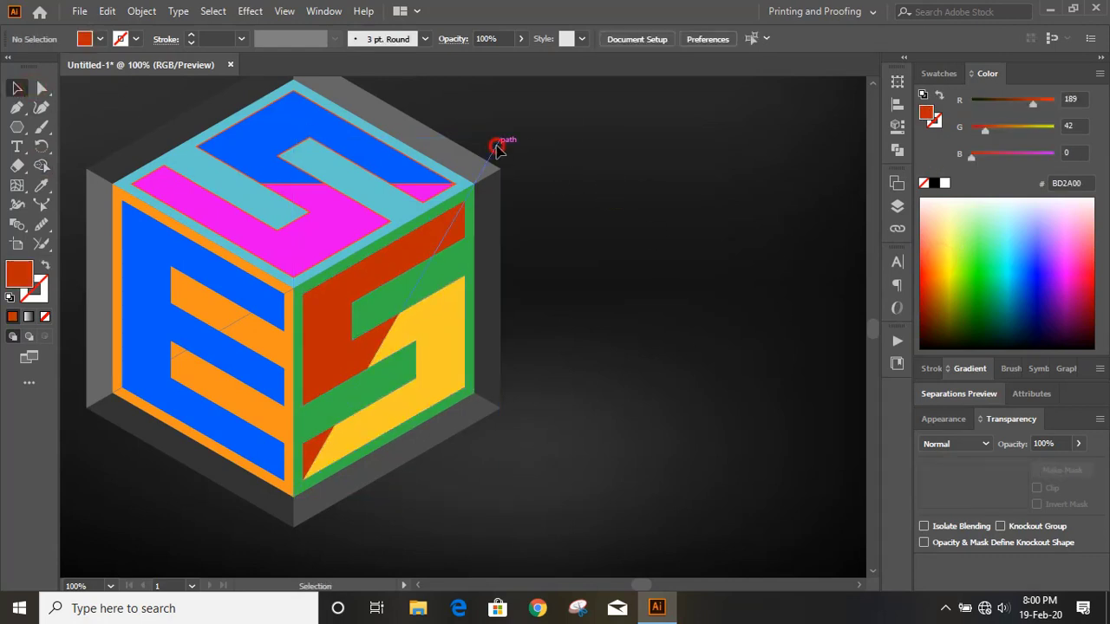
pyautogui.click(497, 147)
pyautogui.press('Delete')
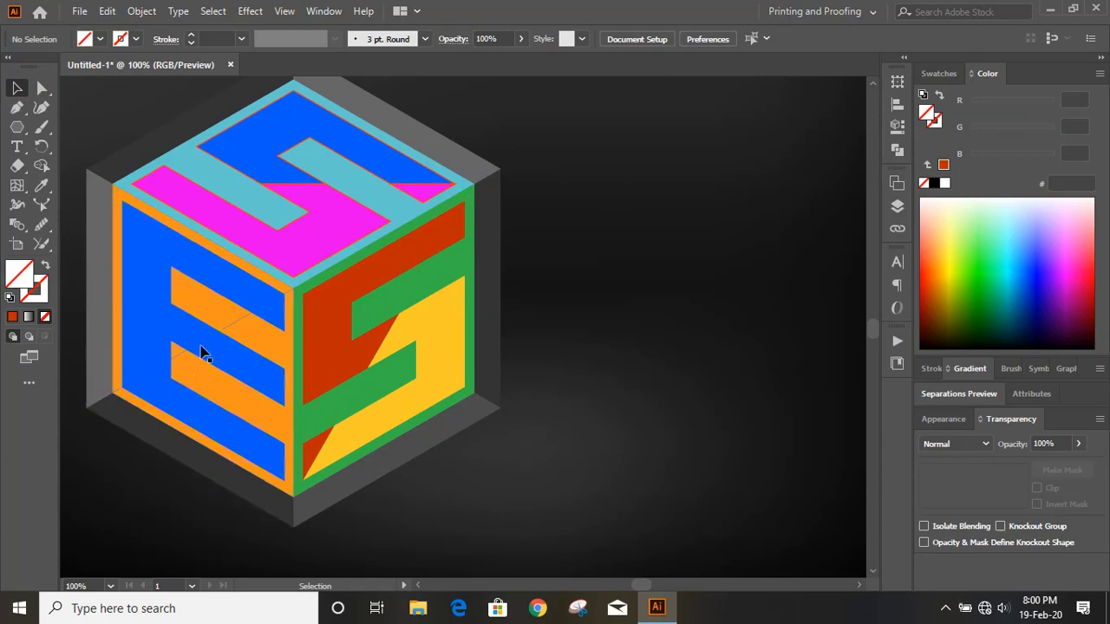
# Step: Split the blue E along its diagonal line with Shape Builder and fill its large upper left part with teal 00D691
pyautogui.click(224, 333)
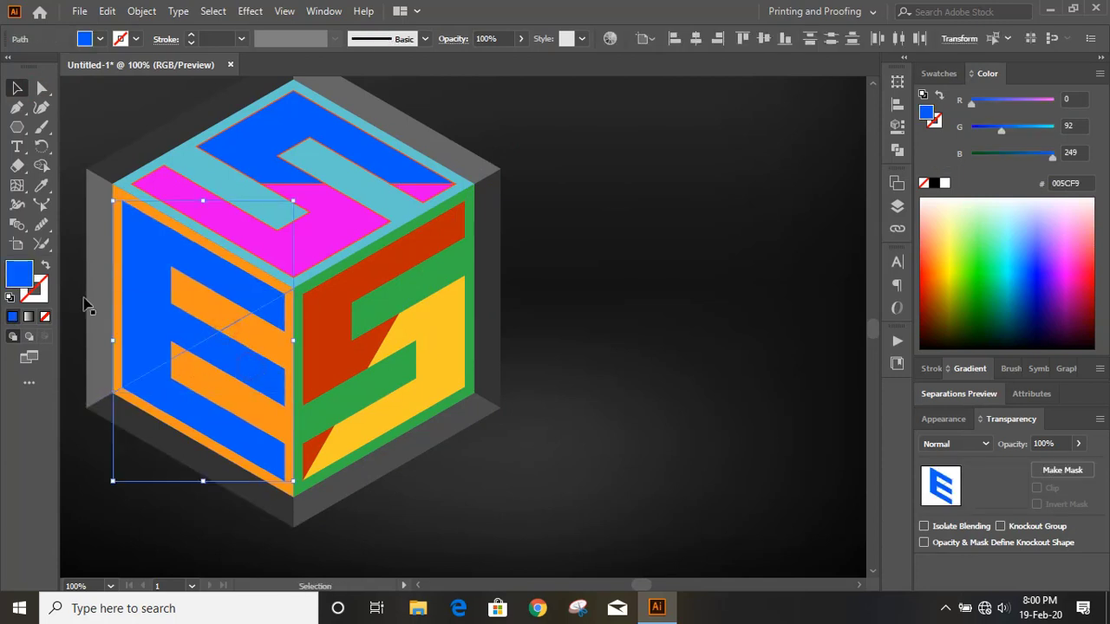
pyautogui.click(41, 165)
pyautogui.click(989, 278)
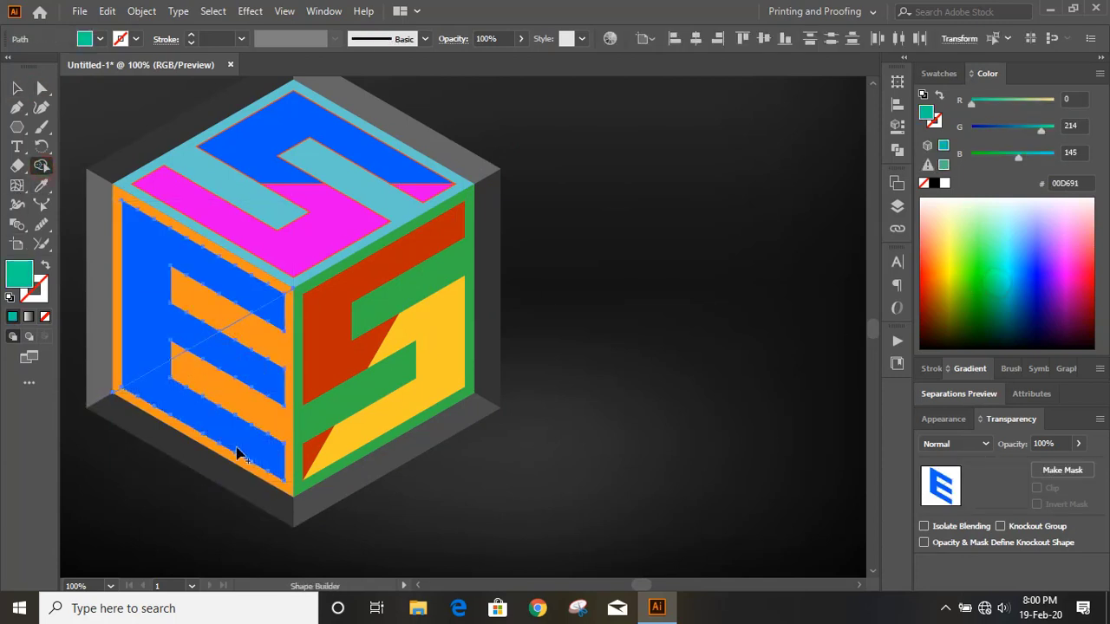
pyautogui.click(157, 308)
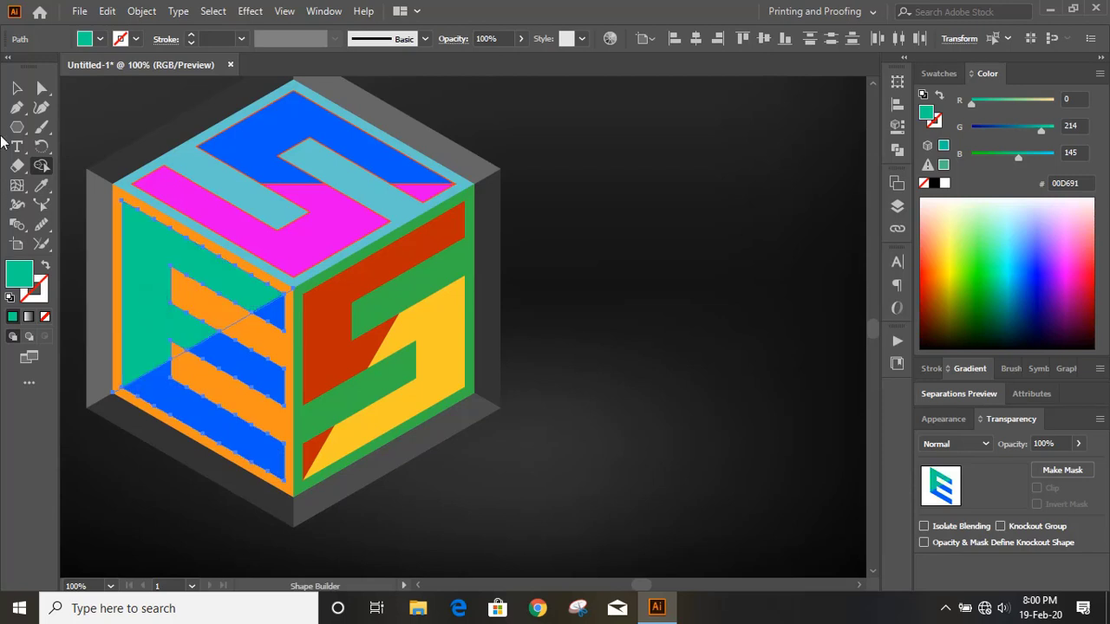
# Step: Check the small leftover line piece at the corner where the three cube faces meet
pyautogui.click(16, 88)
pyautogui.click(737, 328)
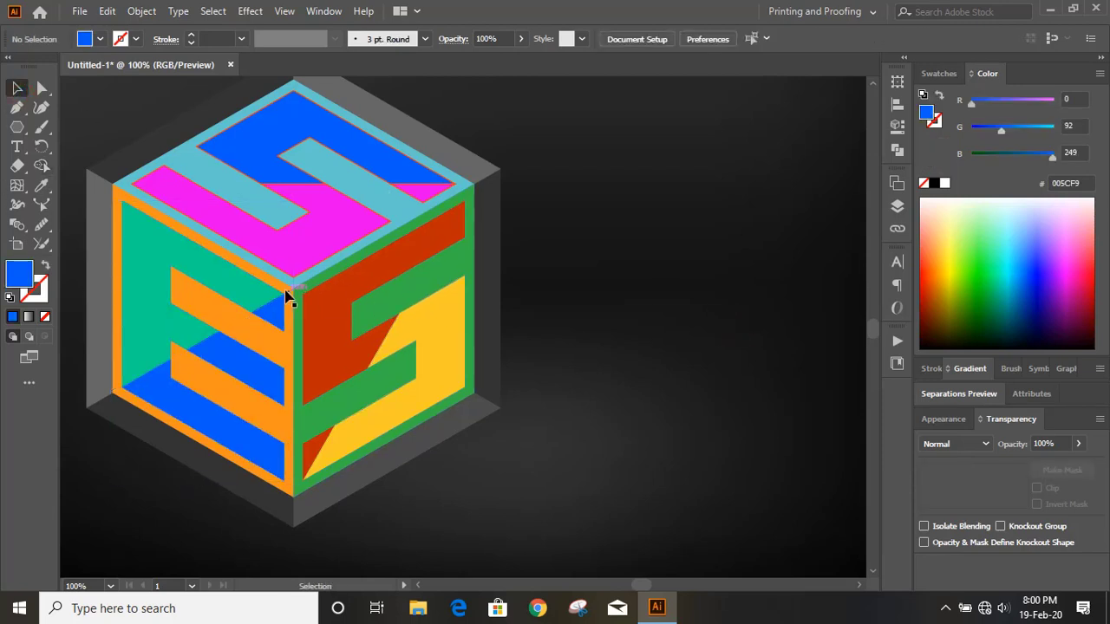
pyautogui.click(289, 298)
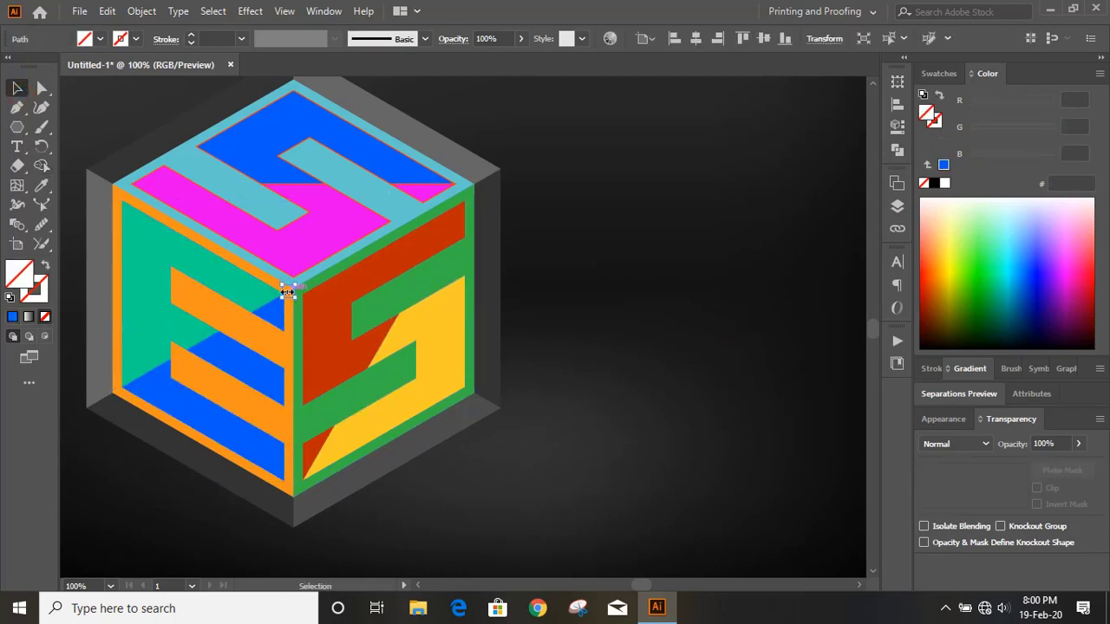
pyautogui.click(668, 414)
pyautogui.scroll(2, 668, 413)
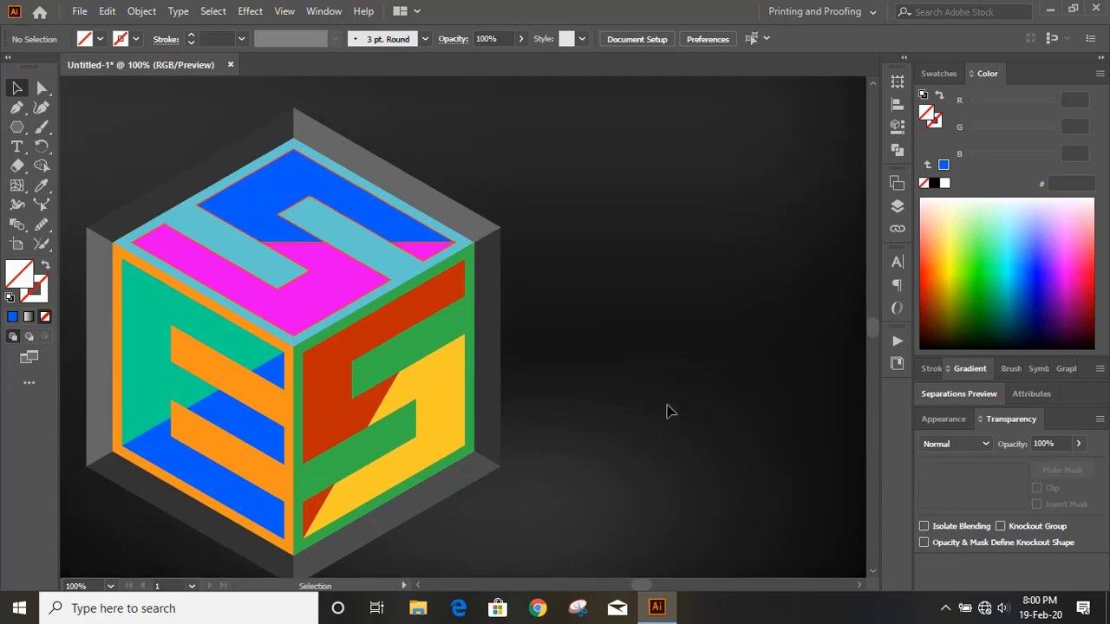
# Step: Fill the light-blue top face with a radial black-and-white gradient, reversed so it is dark in the centre, and leave it without a stroke
pyautogui.click(213, 235)
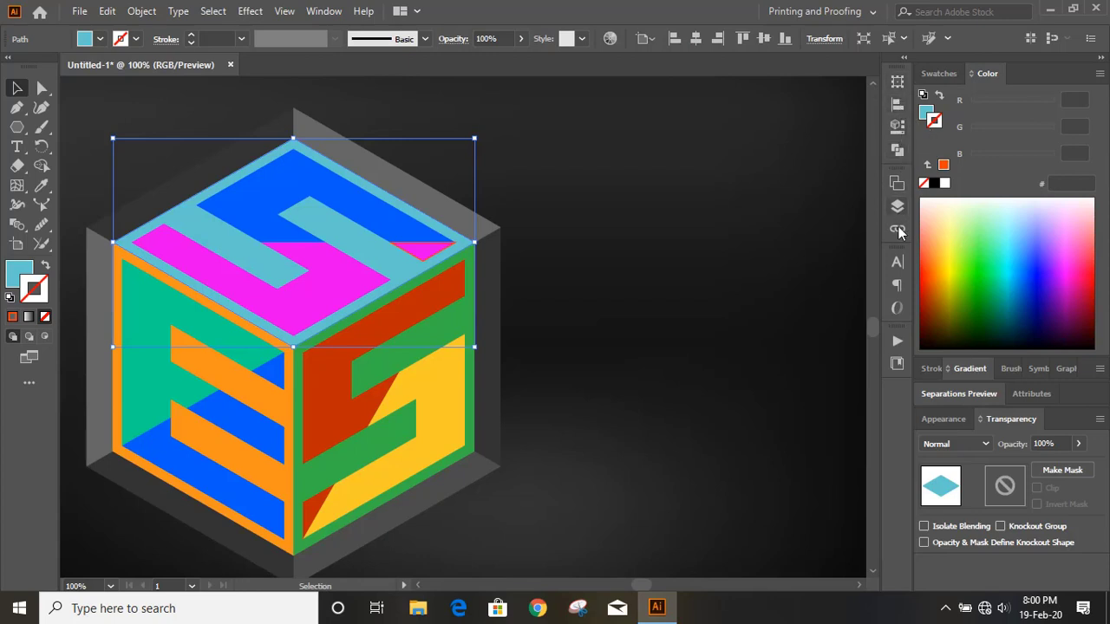
pyautogui.click(978, 369)
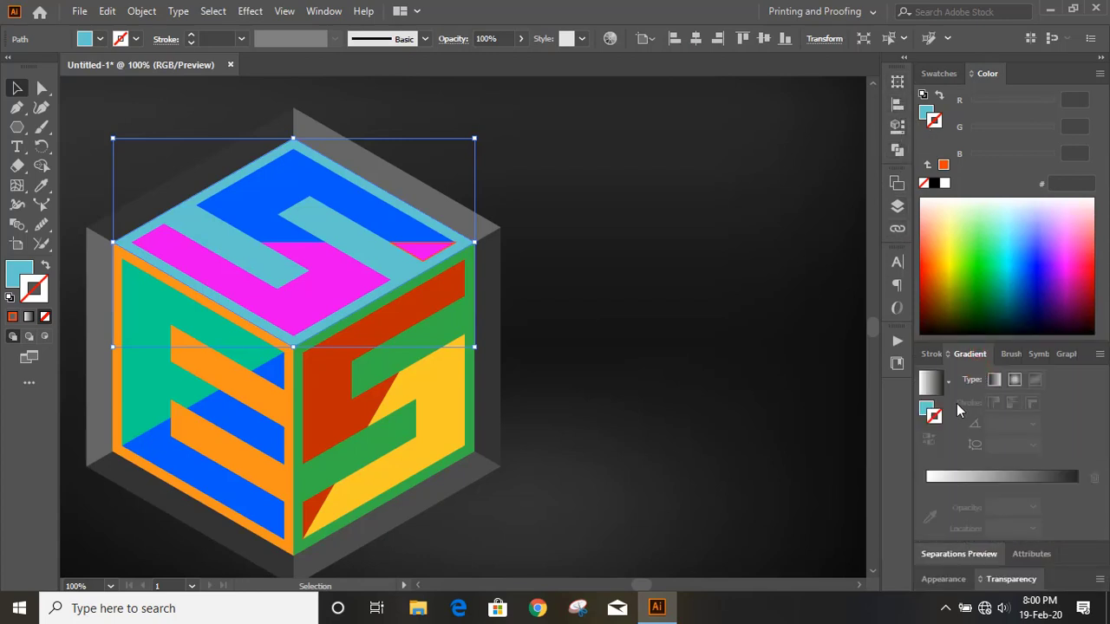
pyautogui.click(937, 382)
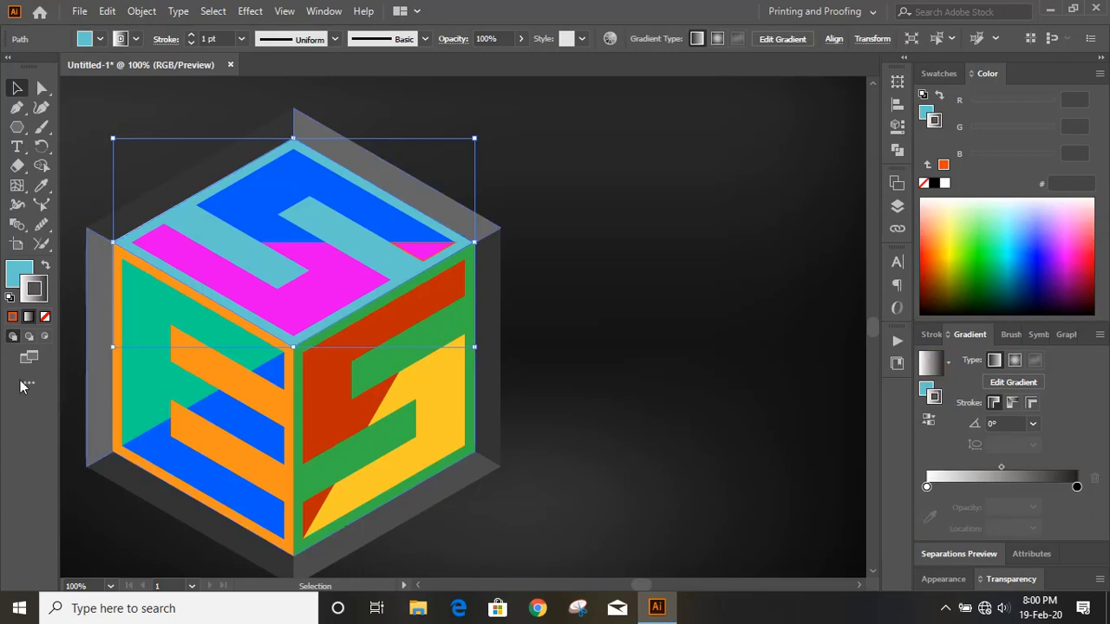
pyautogui.click(45, 317)
pyautogui.click(18, 276)
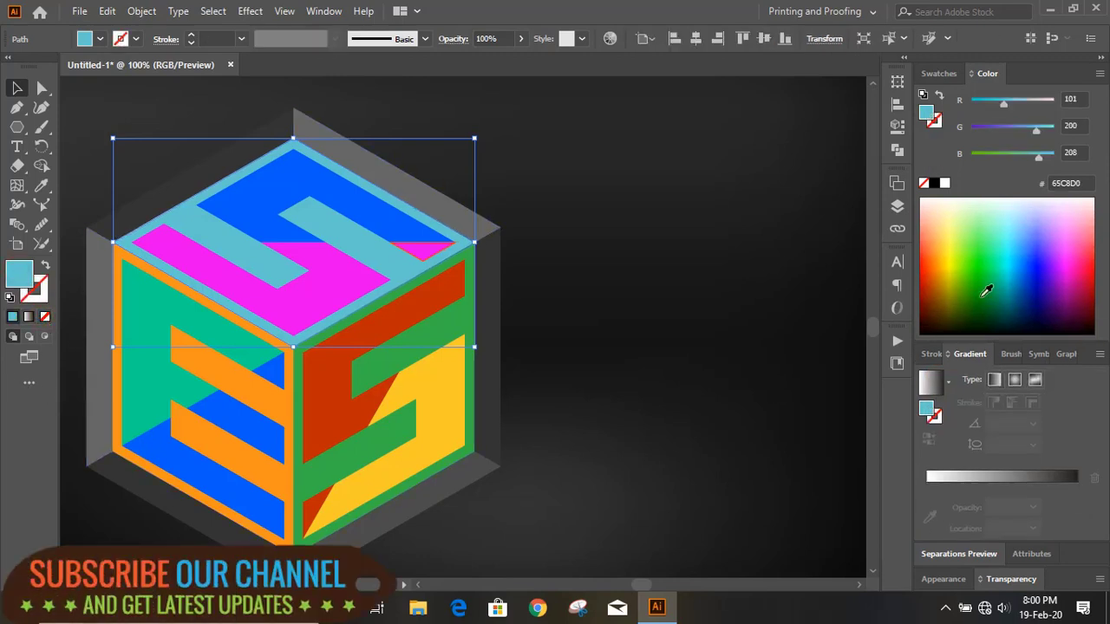
pyautogui.click(937, 395)
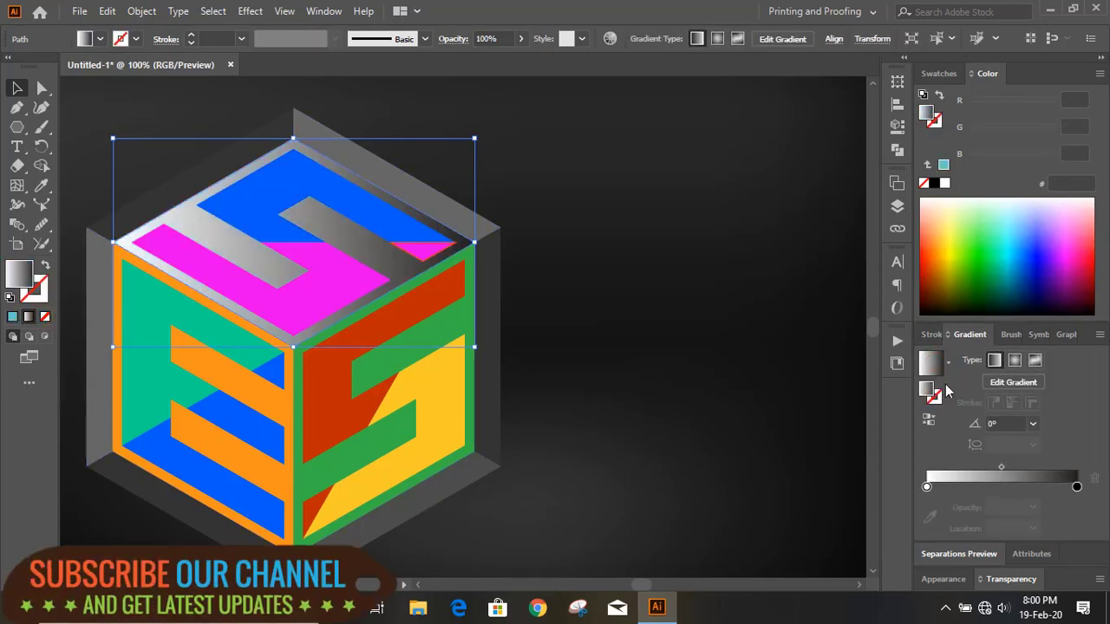
pyautogui.click(1016, 361)
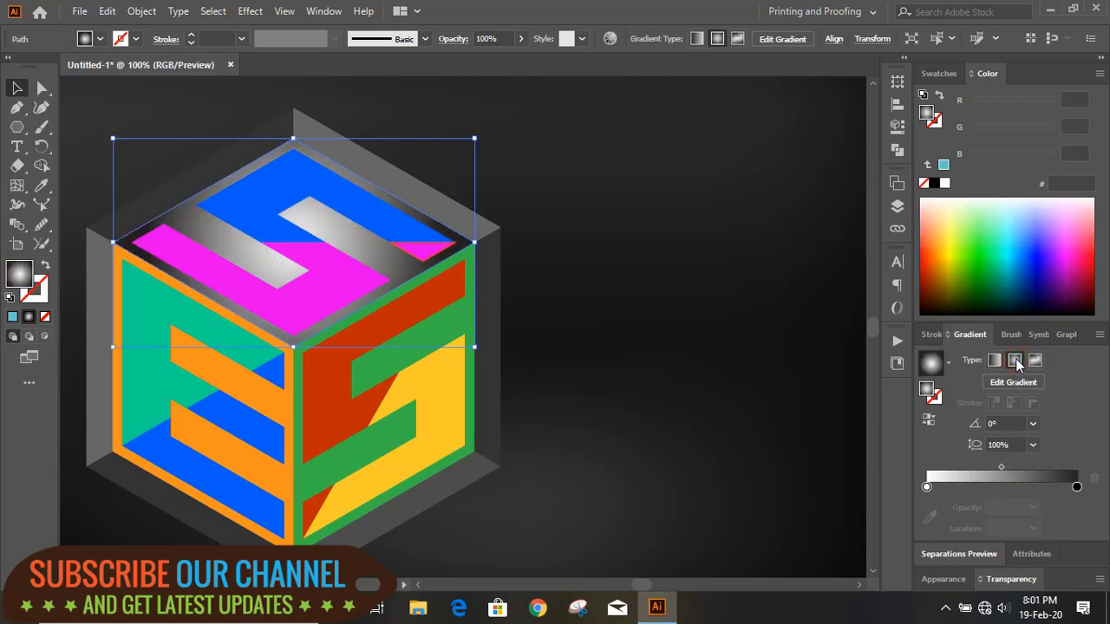
pyautogui.click(929, 421)
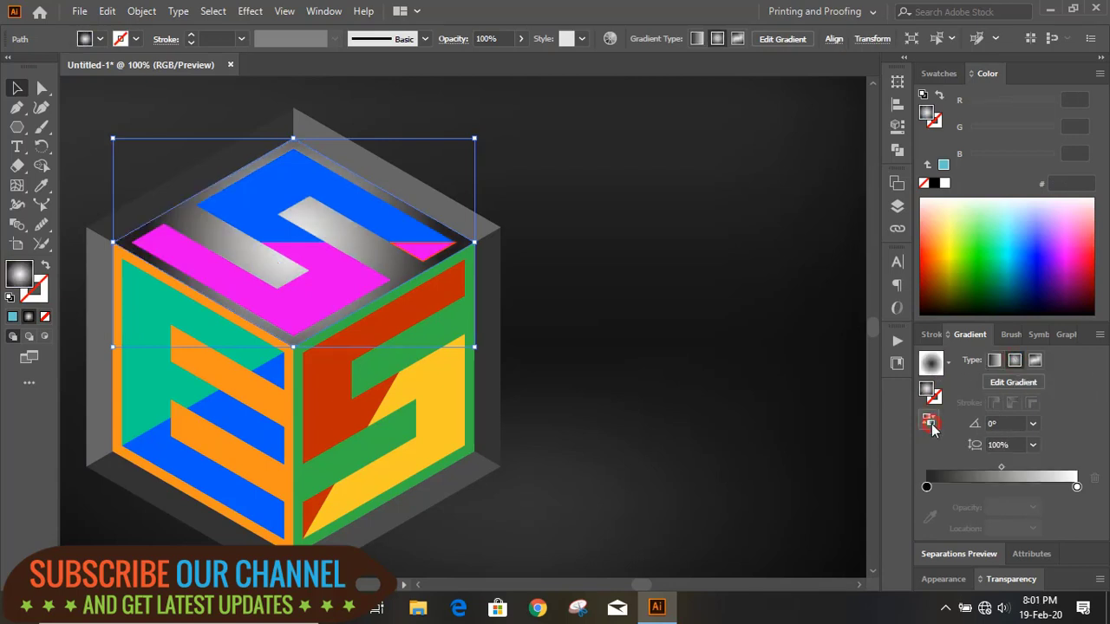
pyautogui.click(579, 217)
# Step: Recolour the top face's S with bright yellow FDFF20 on its blue upper part and dark yellow BCC300 on its large magenta lower part
pyautogui.scroll(-1, 587, 221)
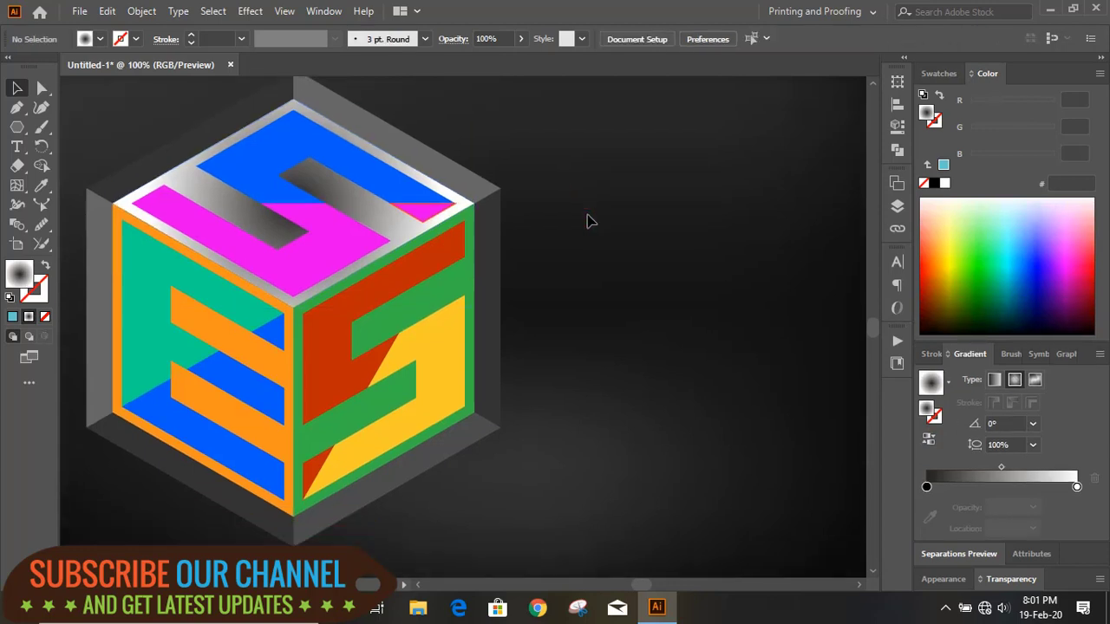
pyautogui.click(318, 149)
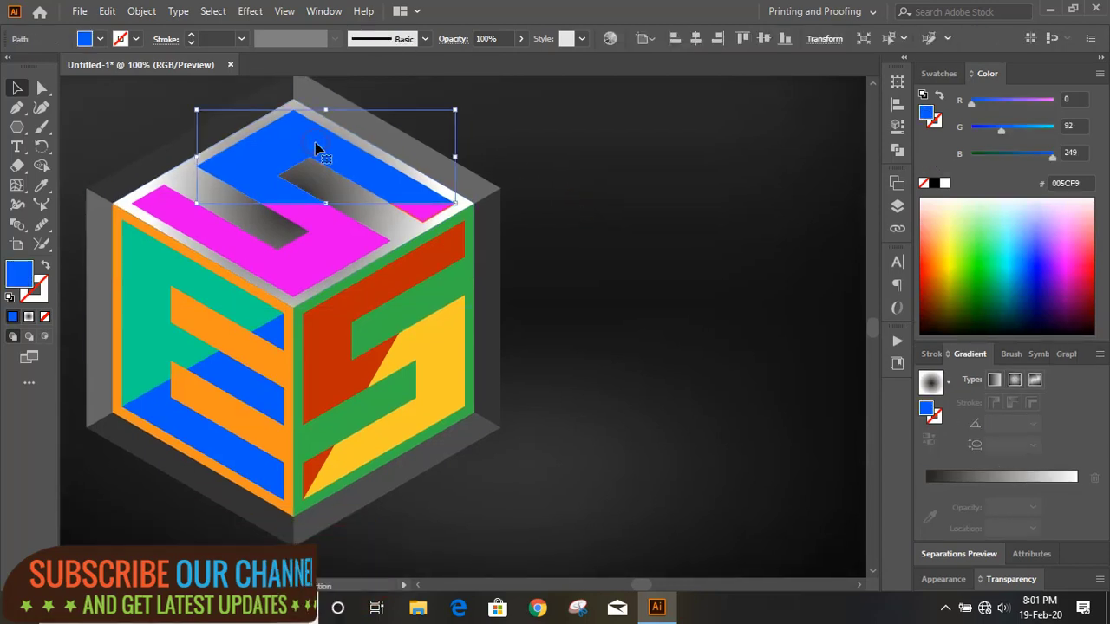
pyautogui.click(950, 254)
pyautogui.click(665, 171)
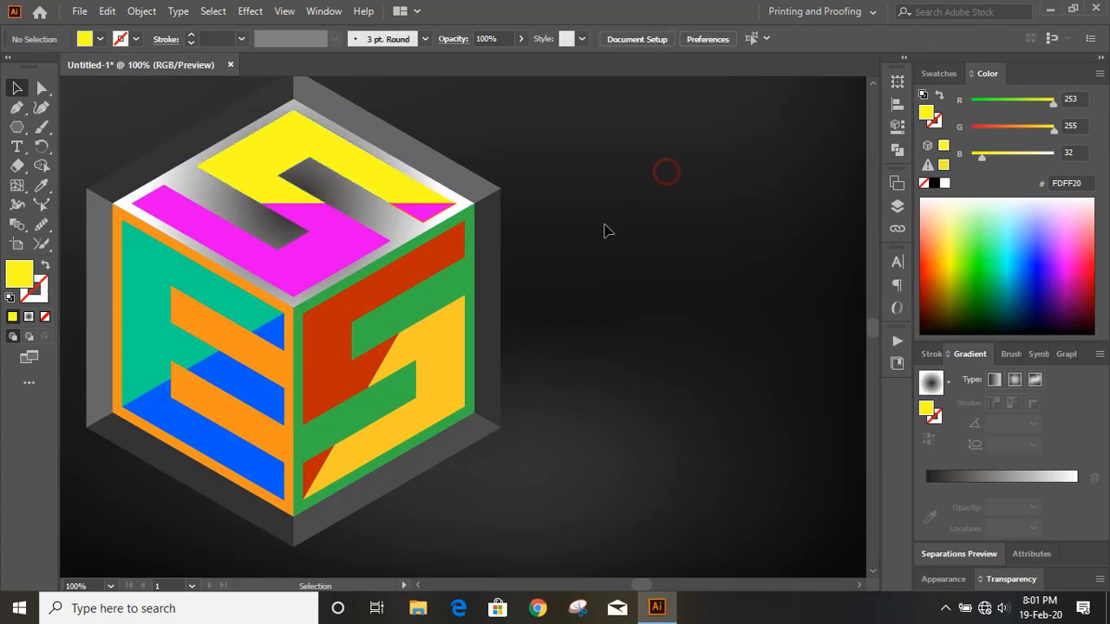
pyautogui.click(326, 243)
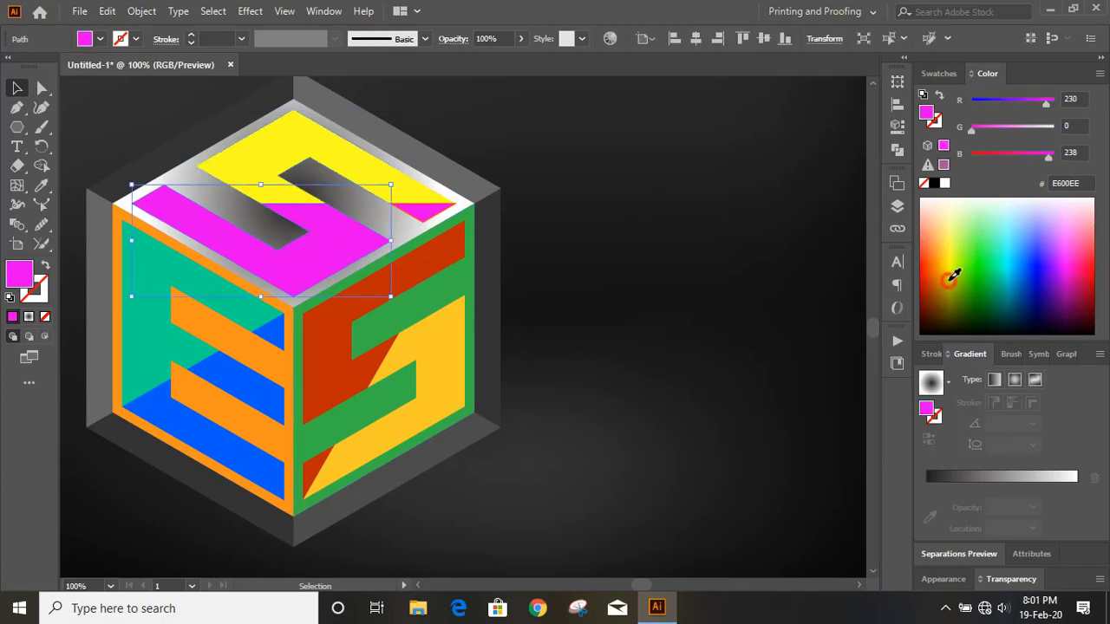
pyautogui.click(952, 278)
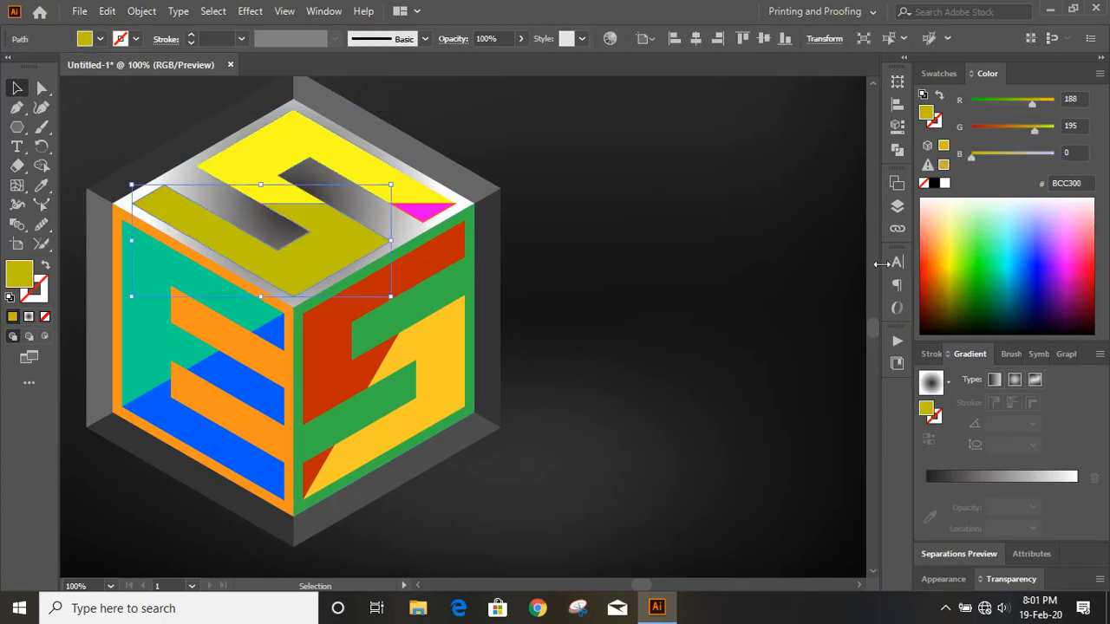
pyautogui.click(589, 193)
# Step: Copy the dark yellow fill and stroke-free look onto the small magenta triangle of the top S with the Eyedropper
pyautogui.click(425, 217)
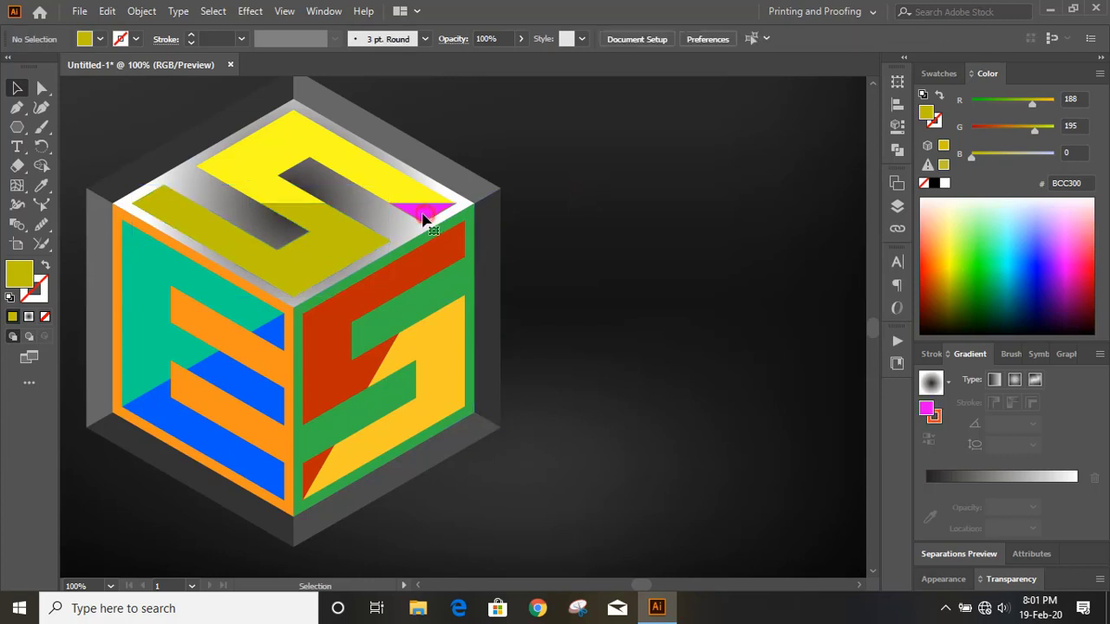
pyautogui.click(41, 185)
pyautogui.click(354, 211)
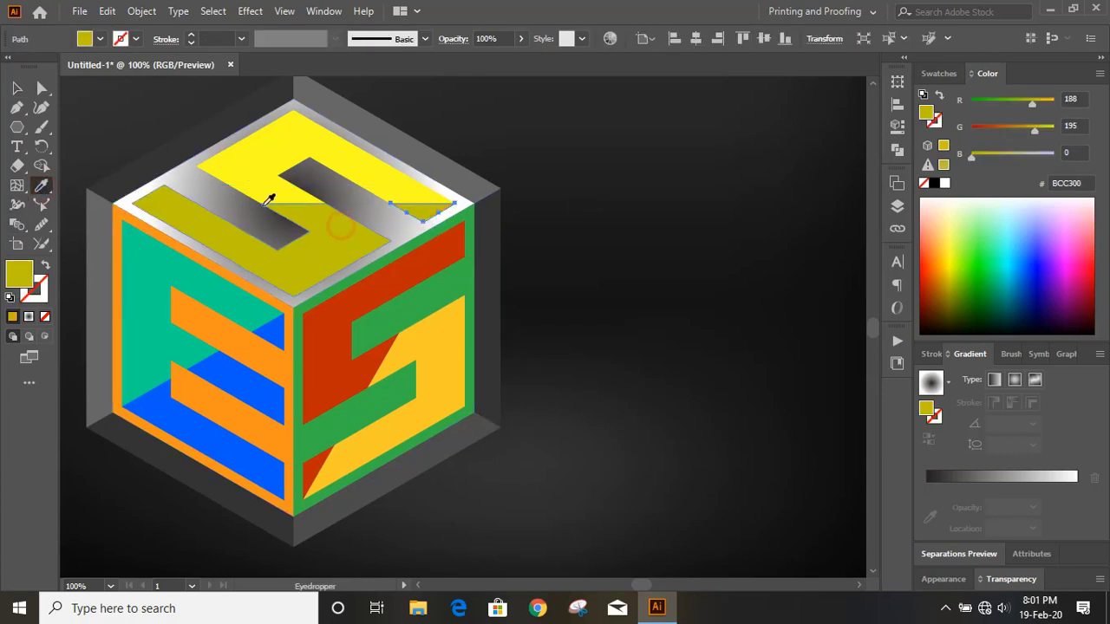
pyautogui.click(16, 88)
pyautogui.click(568, 150)
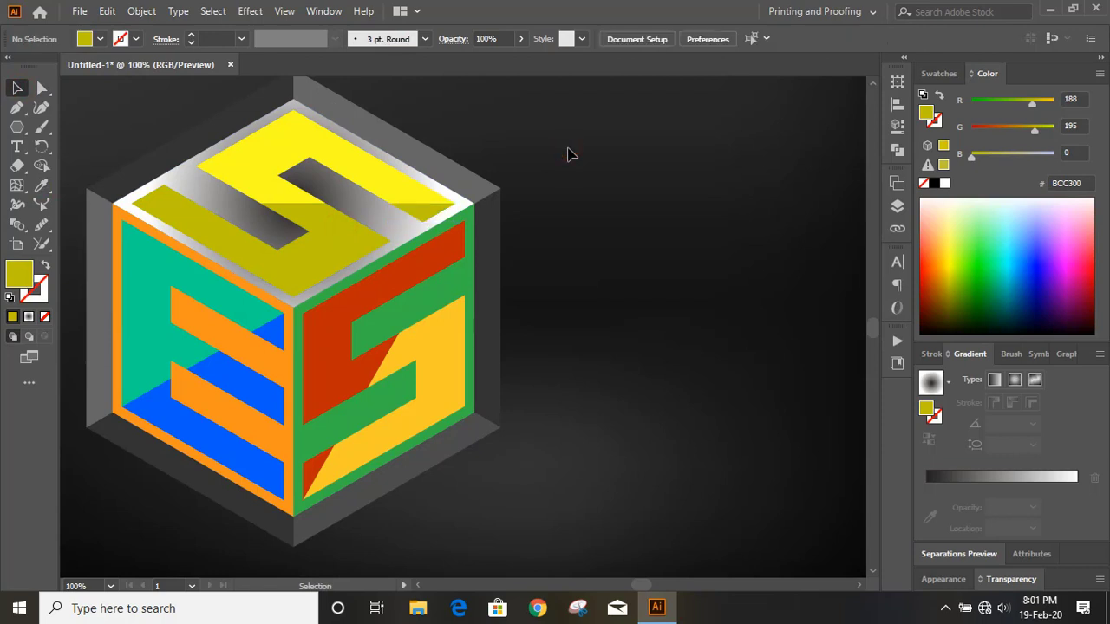
# Step: Fill the teal upper part of the E with sky blue 11D4FF
pyautogui.scroll(-2, 613, 185)
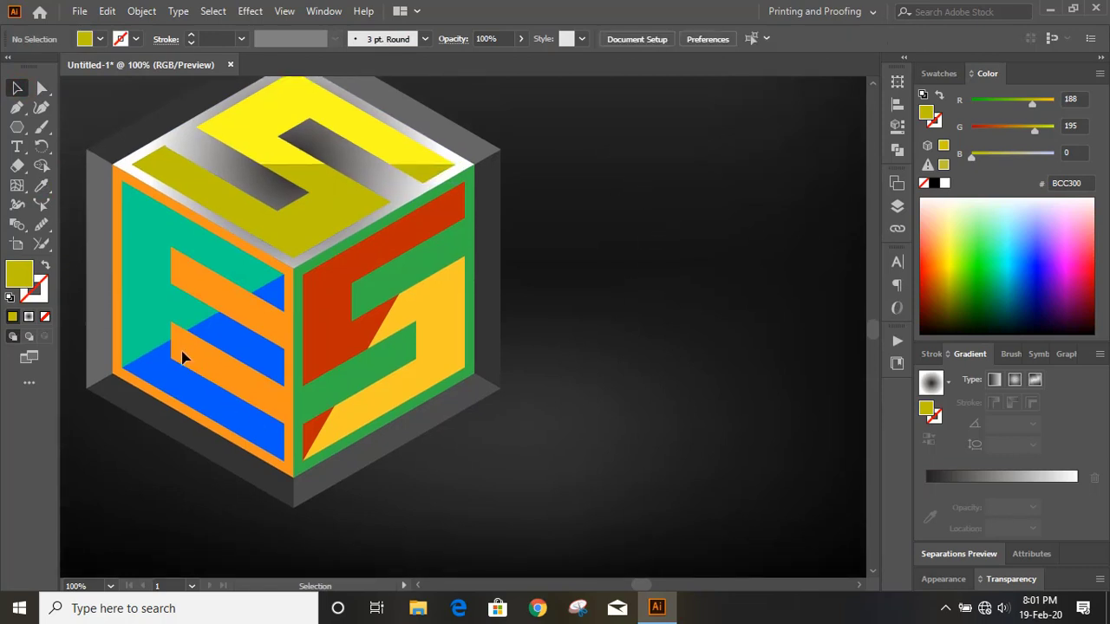
pyautogui.click(147, 305)
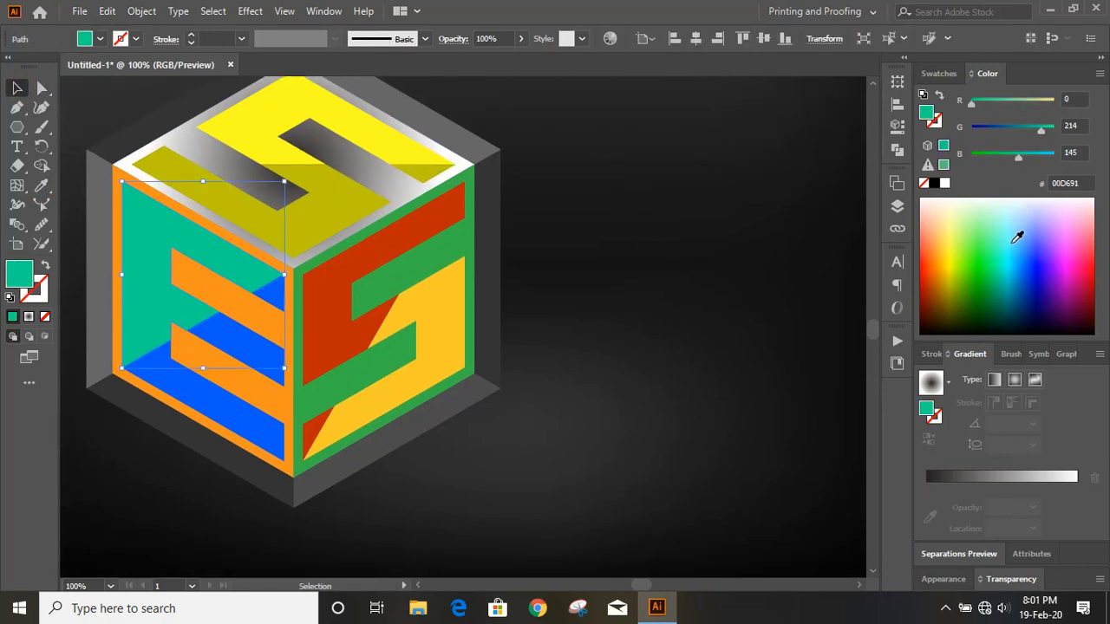
pyautogui.click(1011, 258)
pyautogui.click(497, 441)
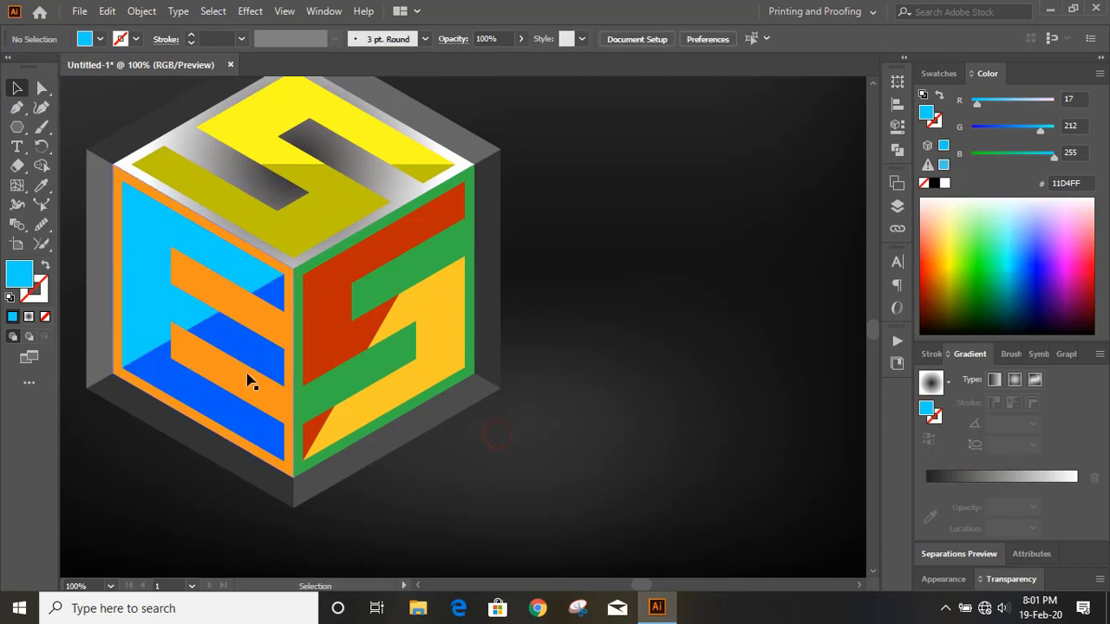
# Step: Fill the large dark-blue lower part of the E with light cyan 60EBFF
pyautogui.click(250, 356)
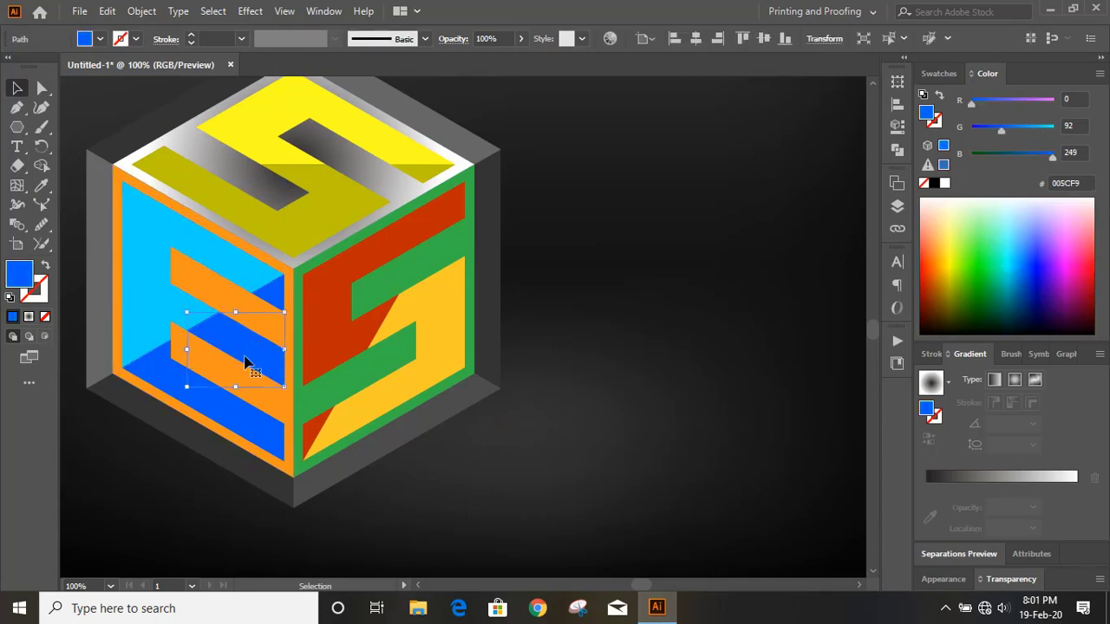
pyautogui.click(218, 408)
pyautogui.click(1023, 262)
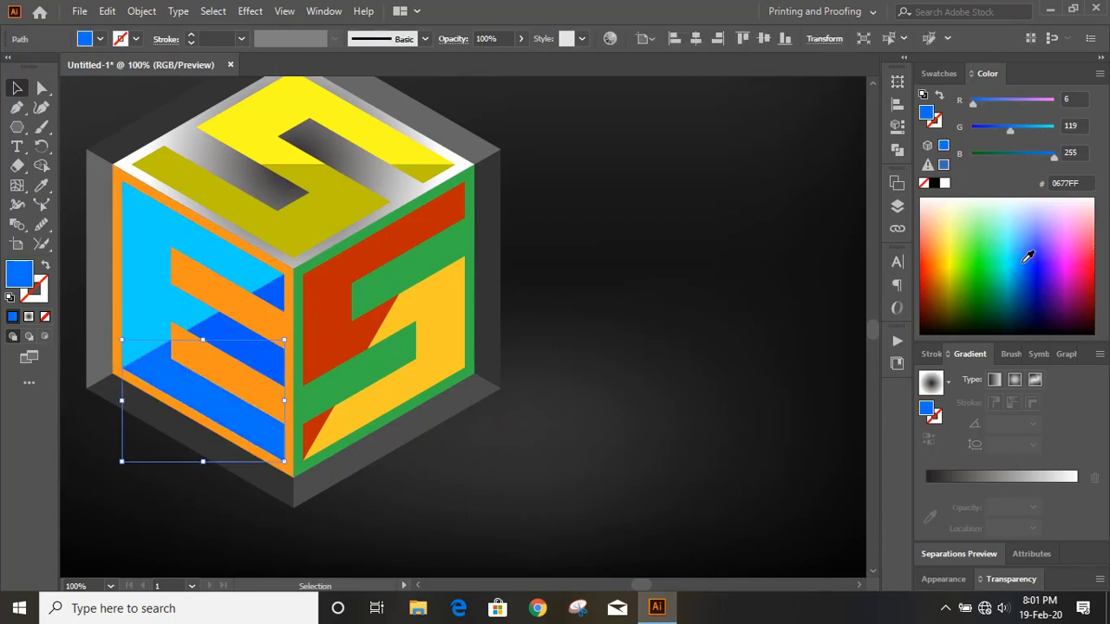
pyautogui.click(1011, 257)
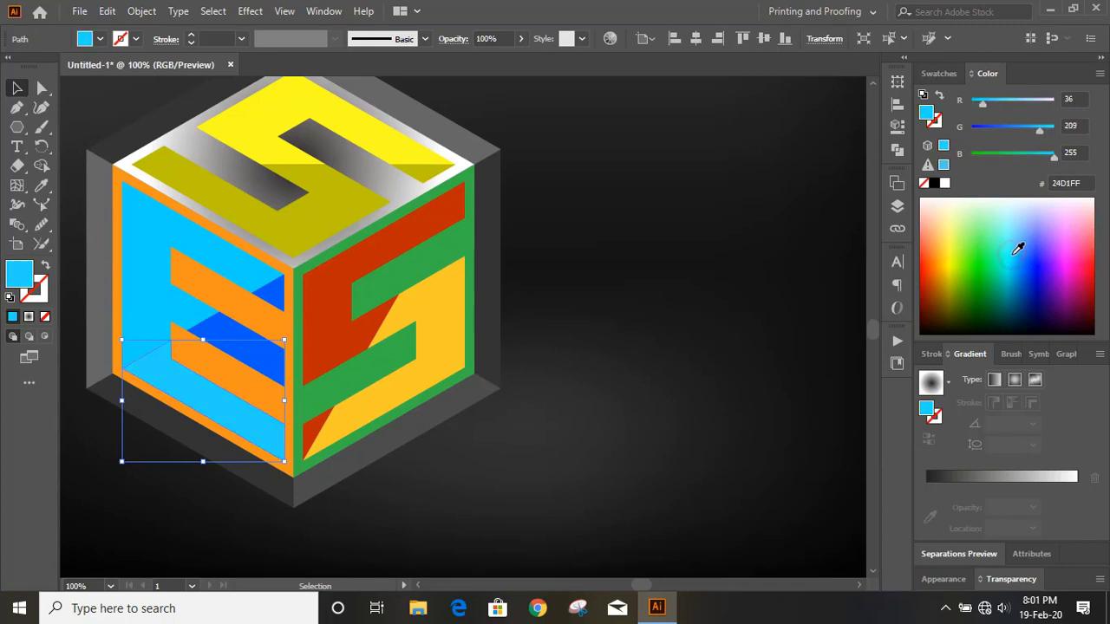
pyautogui.click(1019, 264)
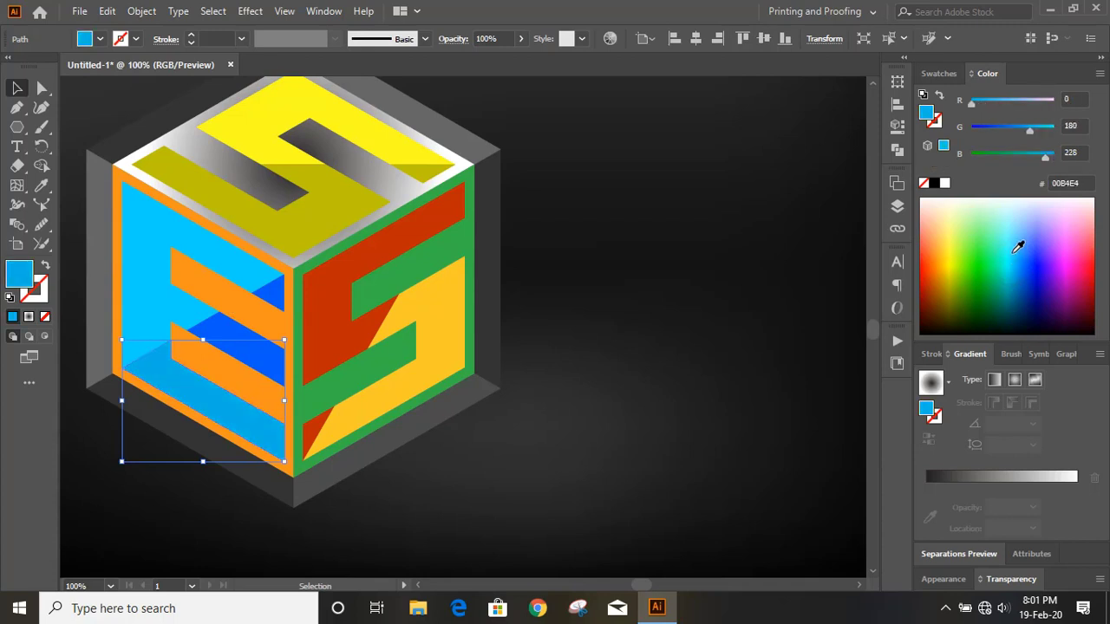
pyautogui.click(1015, 250)
pyautogui.click(1013, 241)
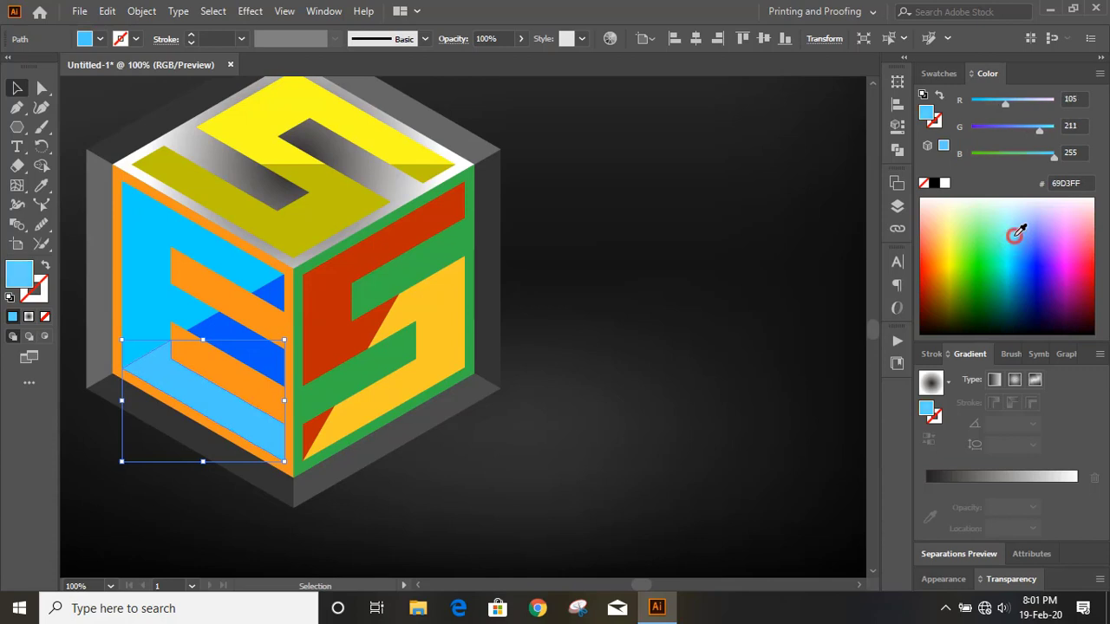
pyautogui.click(1010, 238)
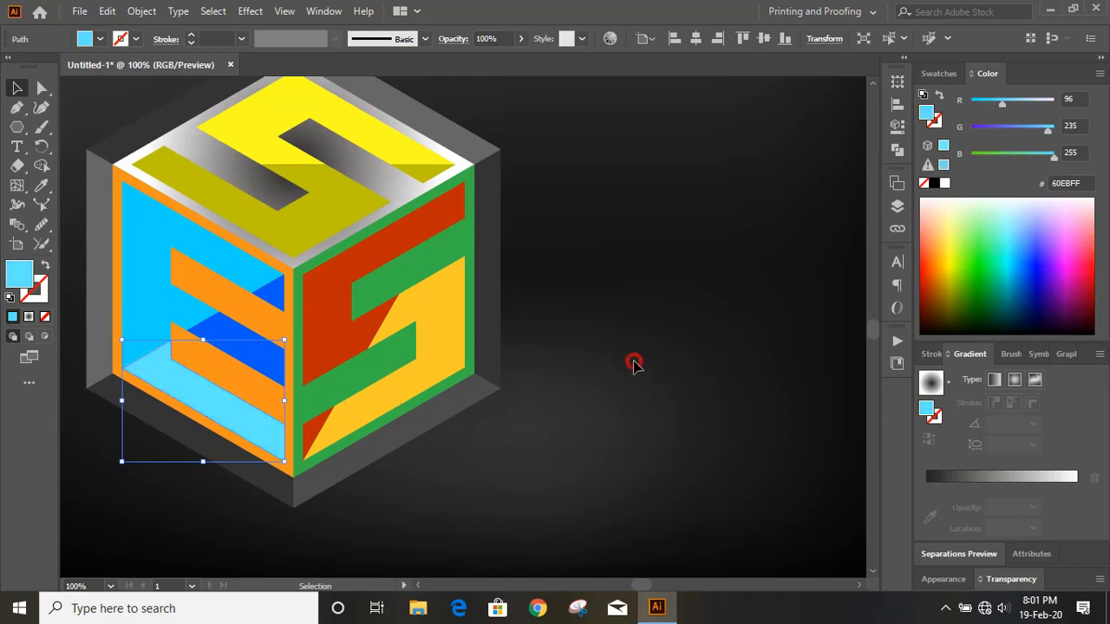
pyautogui.click(524, 373)
# Step: Copy the light cyan fill onto the E's dark-blue middle bar and small upper triangle with the Eyedropper
pyautogui.click(243, 342)
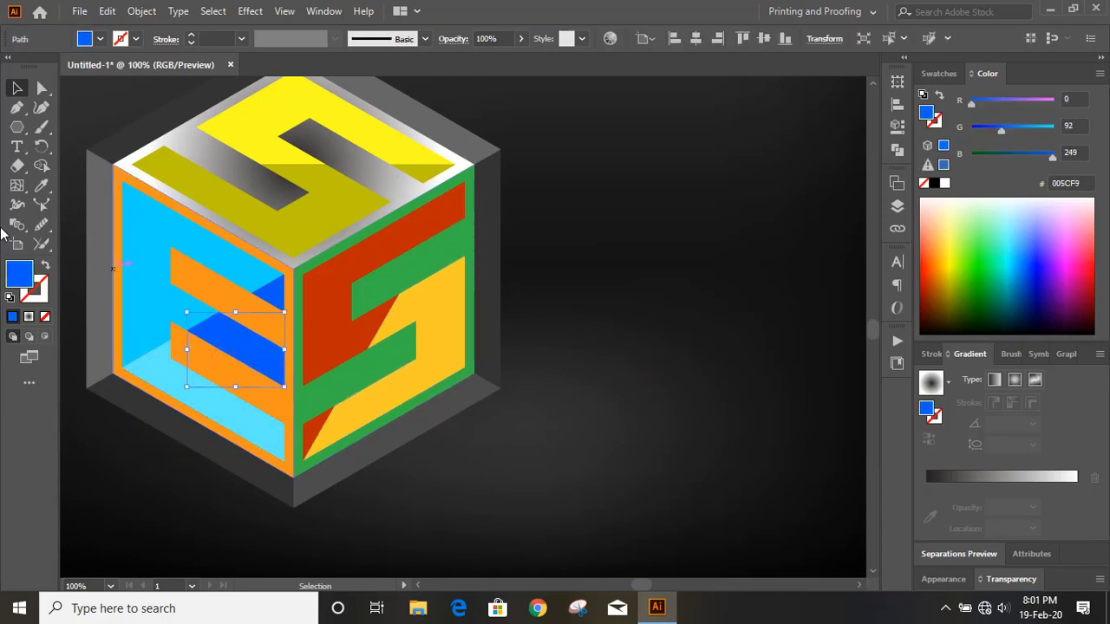
pyautogui.click(41, 185)
pyautogui.click(195, 389)
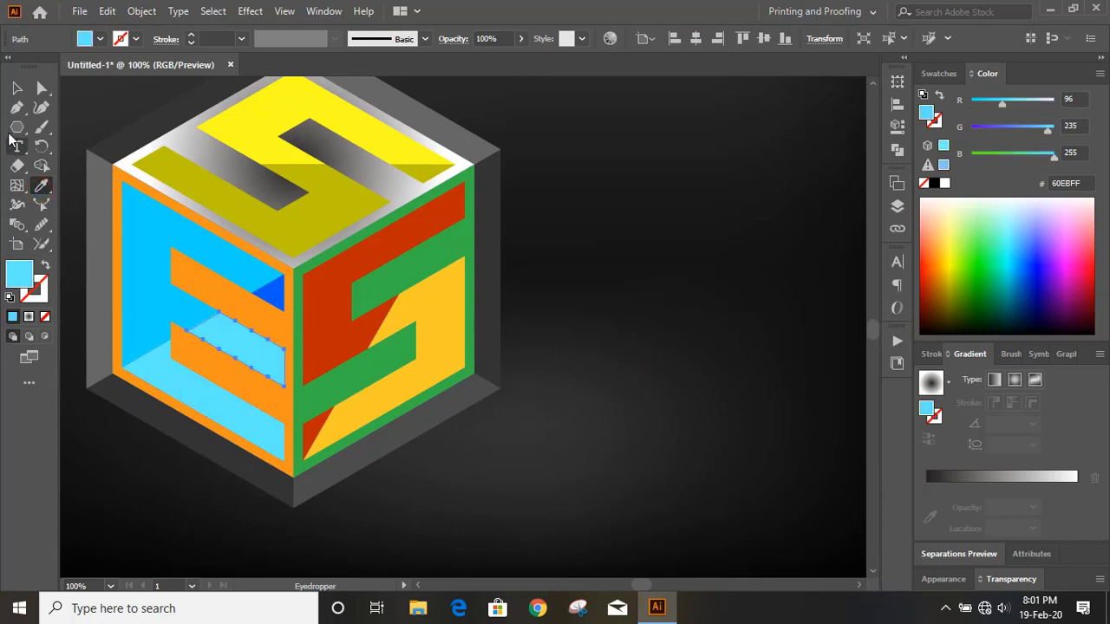
pyautogui.click(16, 87)
pyautogui.click(271, 295)
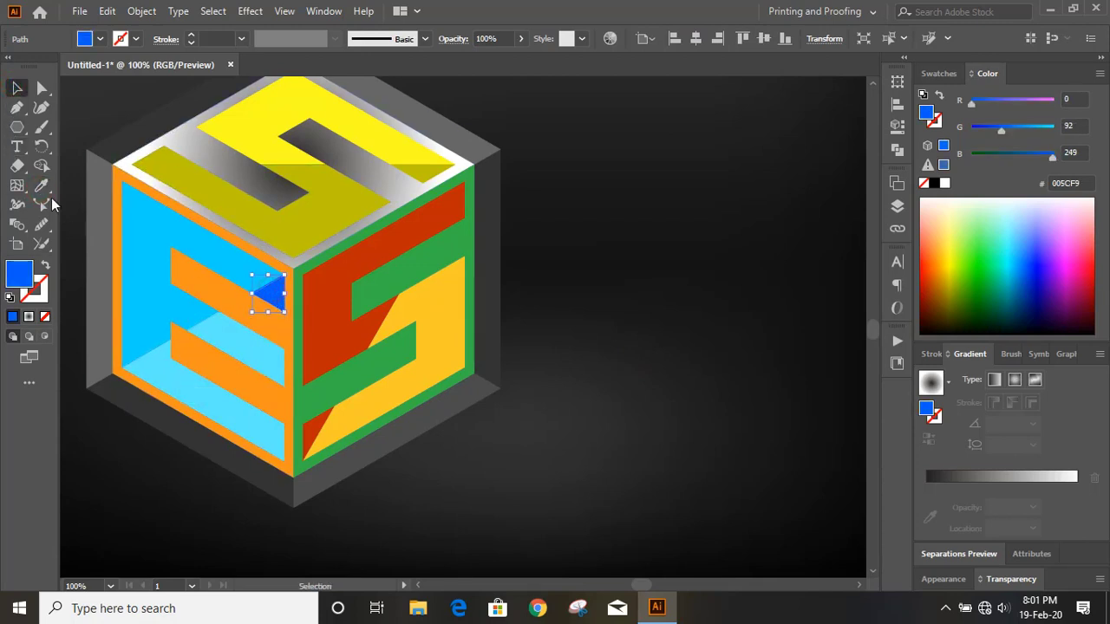
pyautogui.click(41, 184)
pyautogui.click(183, 382)
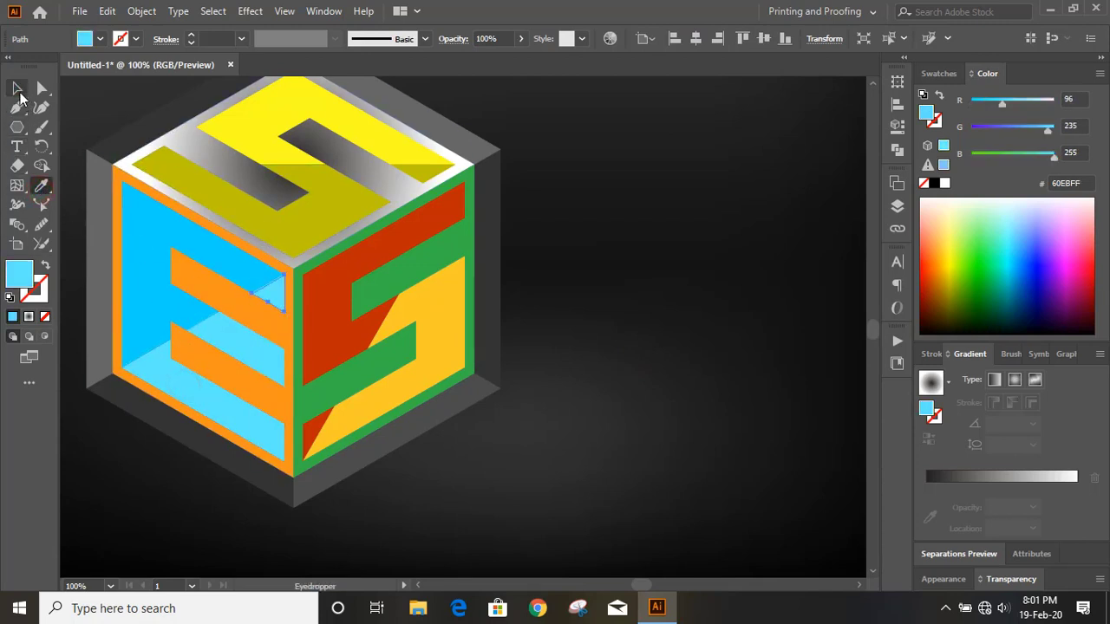
pyautogui.click(17, 88)
pyautogui.click(599, 305)
# Step: Fill the large red upper part of the S on the green-bordered face with light orange FF8F48
pyautogui.scroll(1, 612, 309)
pyautogui.scroll(1, 612, 309)
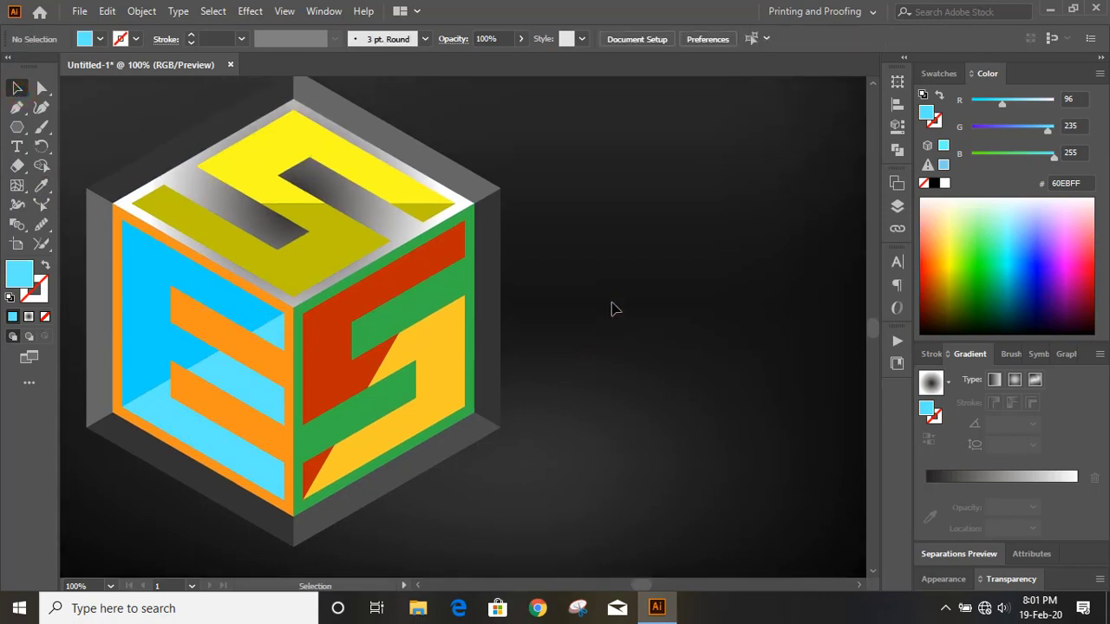
pyautogui.click(336, 350)
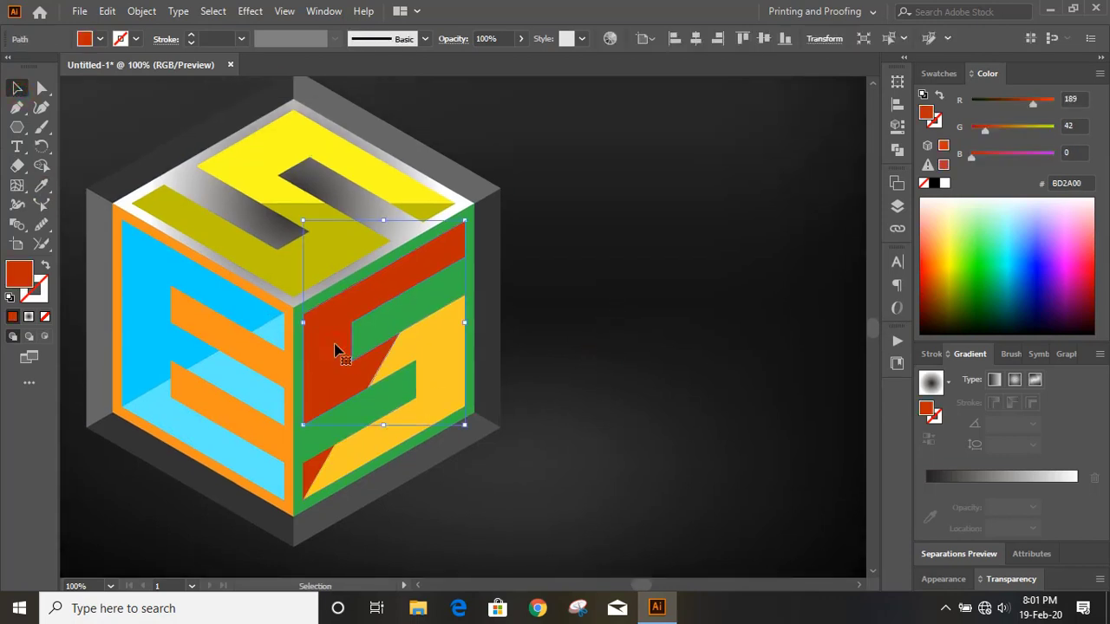
pyautogui.click(940, 249)
pyautogui.moveTo(939, 233); pyautogui.dragTo(932, 257)
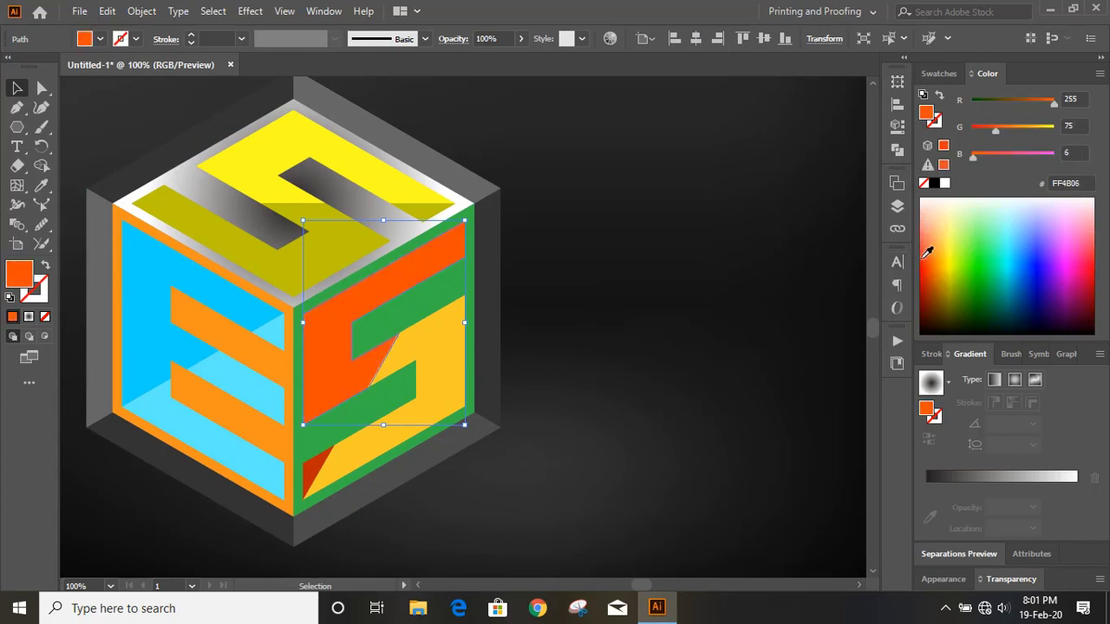
pyautogui.click(936, 238)
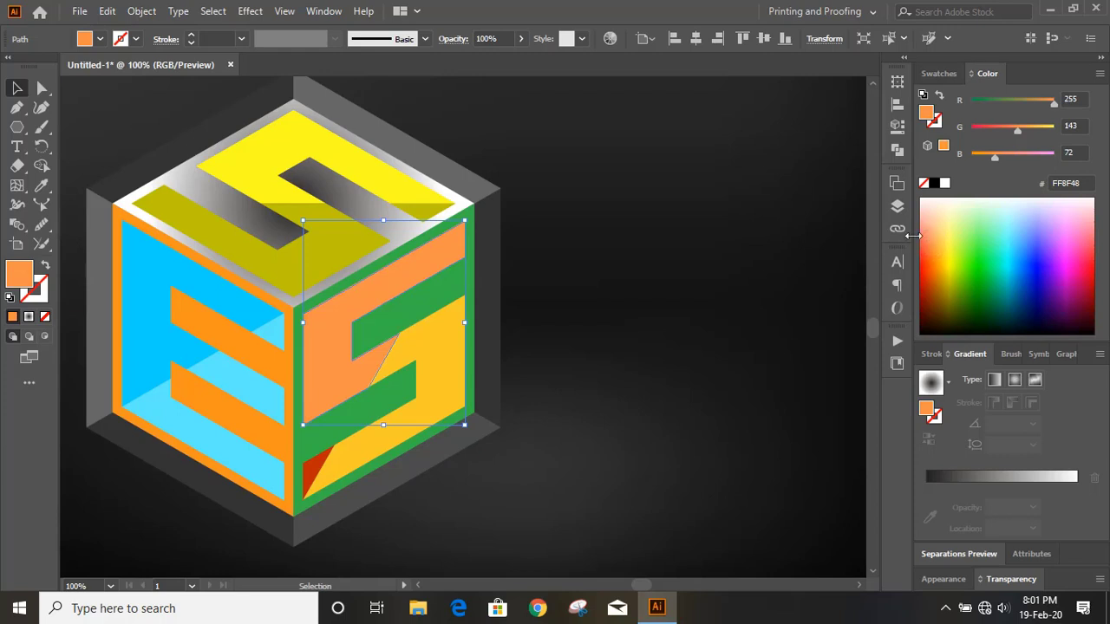
# Step: Fill the large yellow lower part of the S on the green-bordered face with orange FF6930
pyautogui.click(627, 272)
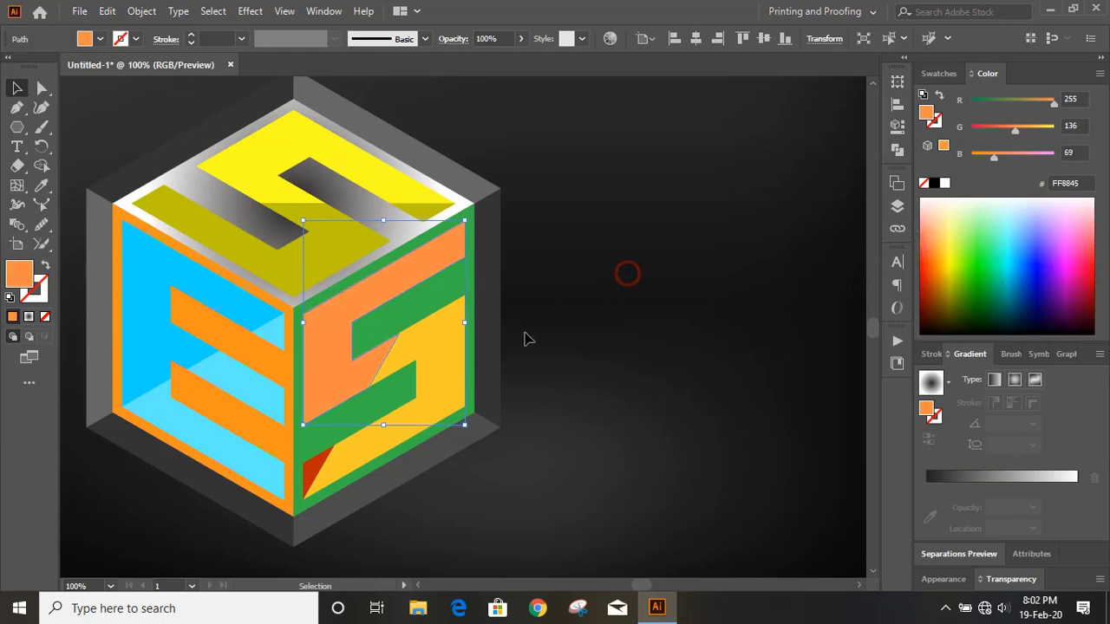
pyautogui.click(450, 363)
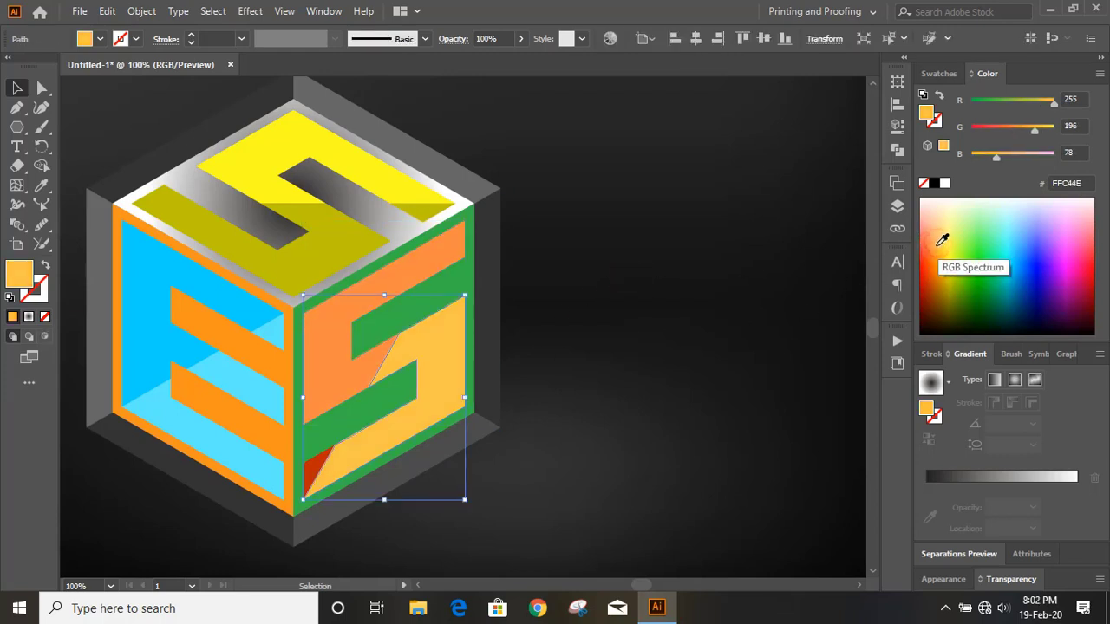
pyautogui.click(936, 257)
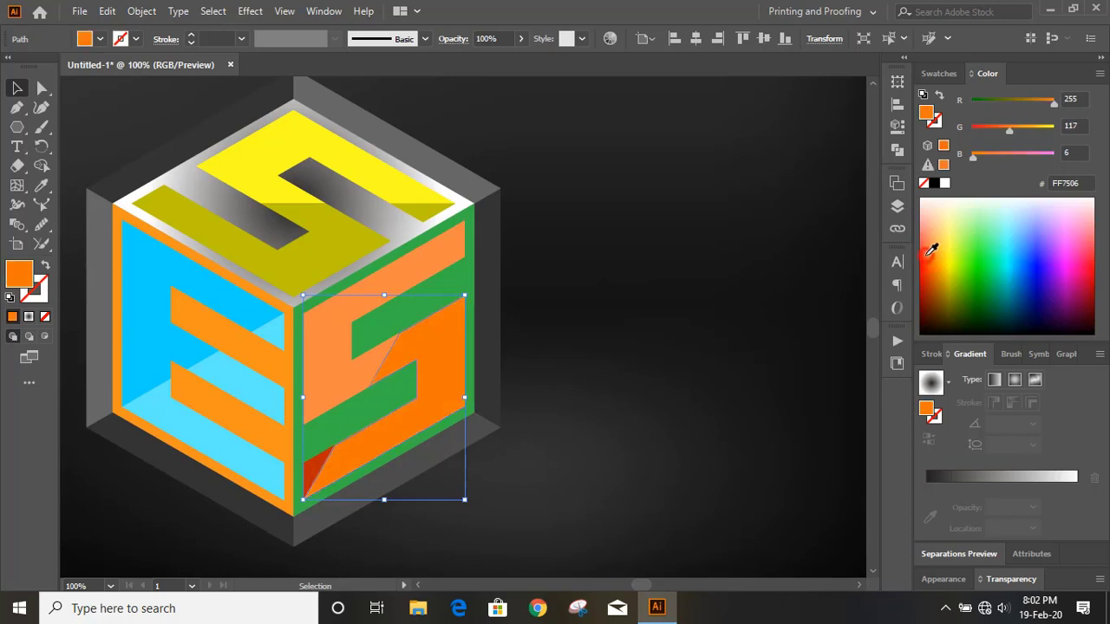
pyautogui.click(932, 242)
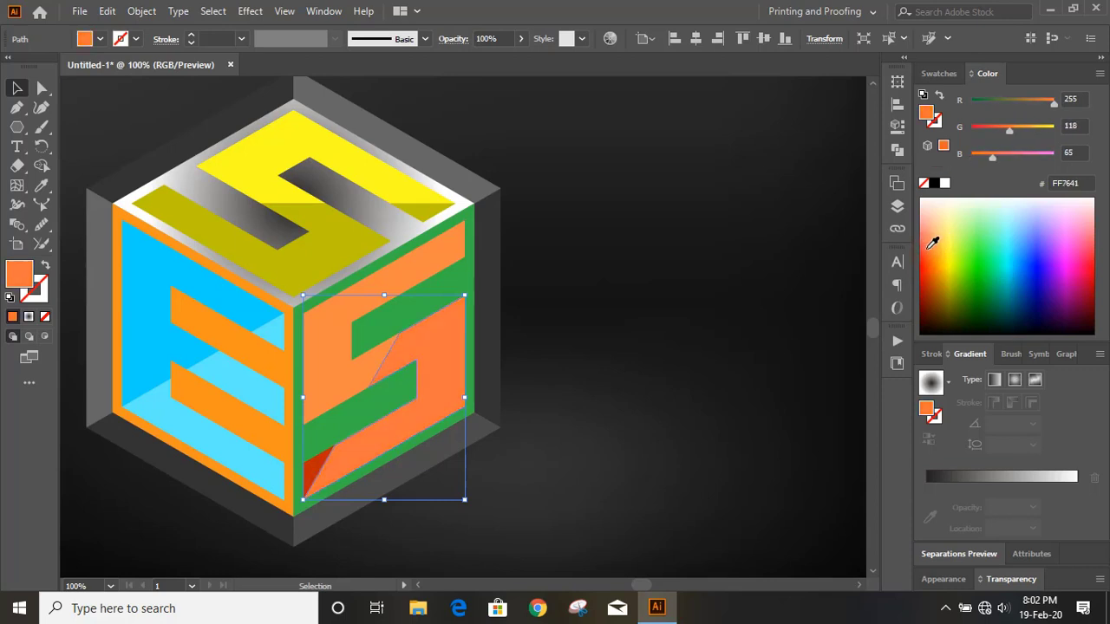
pyautogui.click(932, 246)
pyautogui.click(629, 330)
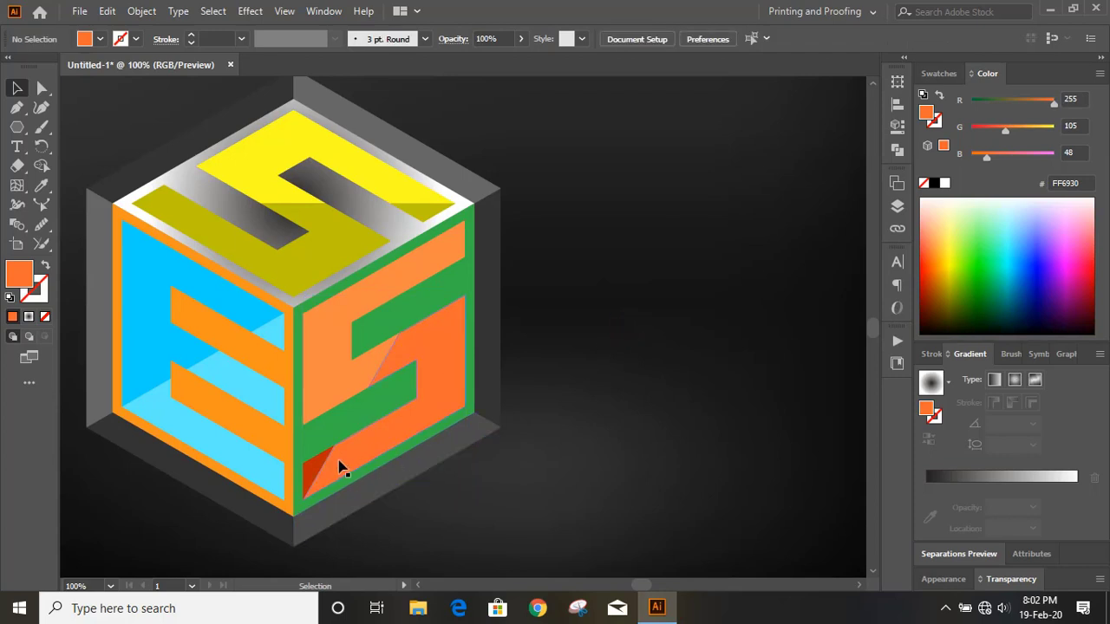
# Step: Fill the small dark-red triangle at the S's lower end with light orange FFB266
pyautogui.click(316, 466)
pyautogui.click(935, 242)
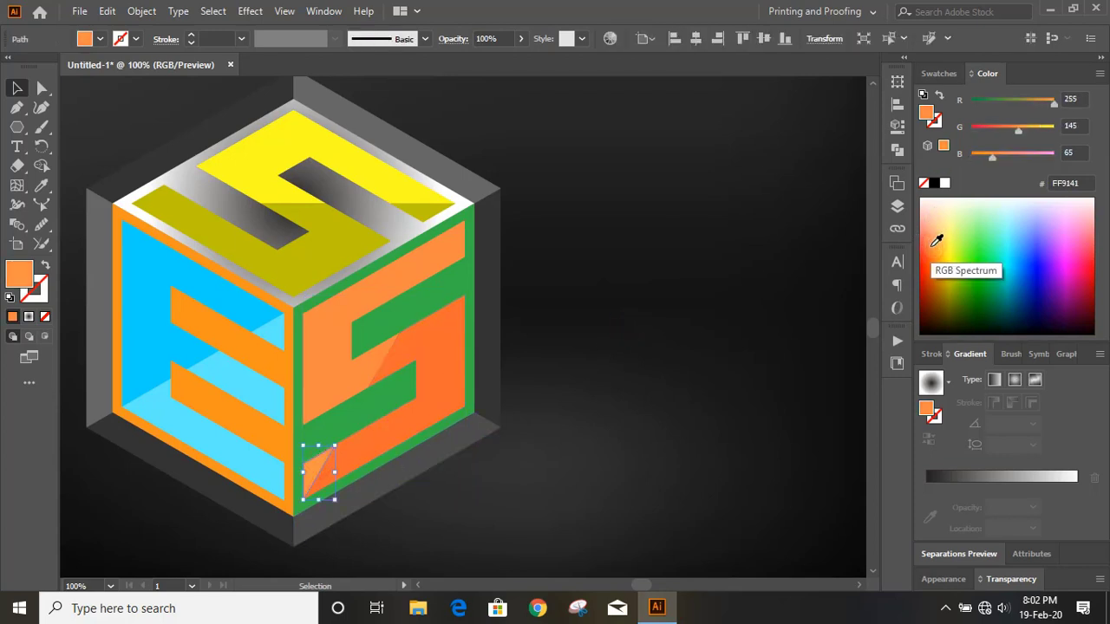
pyautogui.click(935, 254)
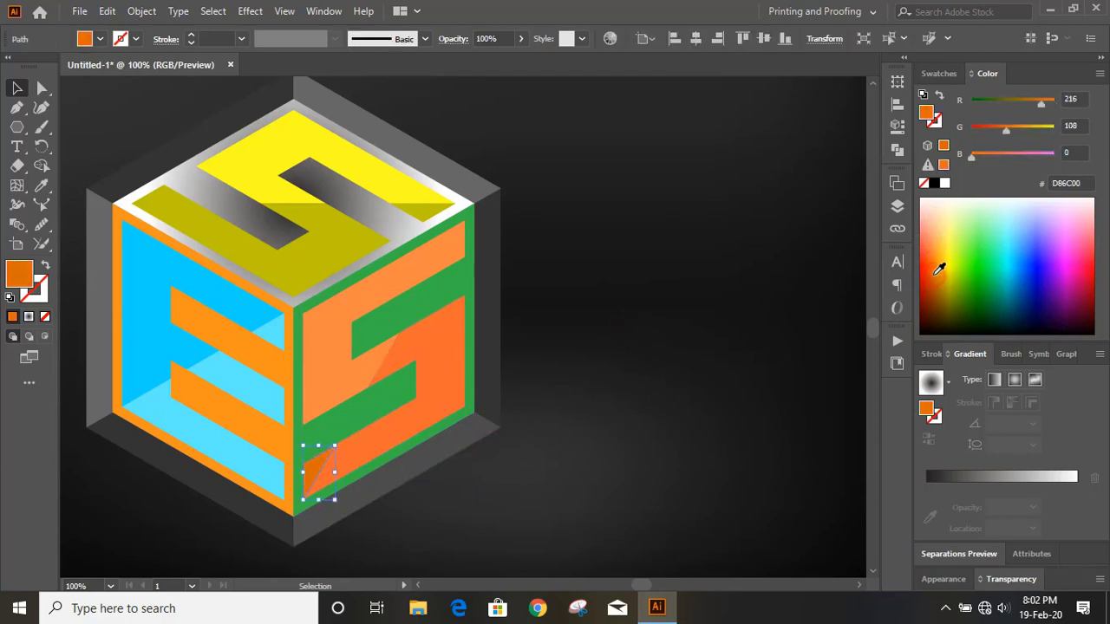
pyautogui.click(936, 240)
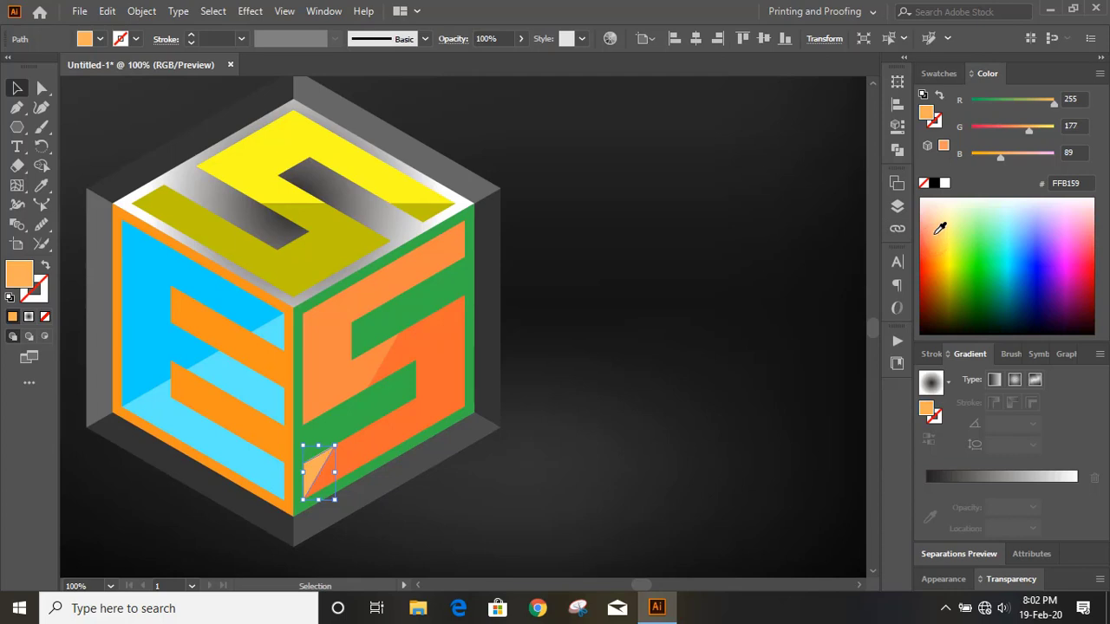
pyautogui.click(937, 229)
pyautogui.click(936, 232)
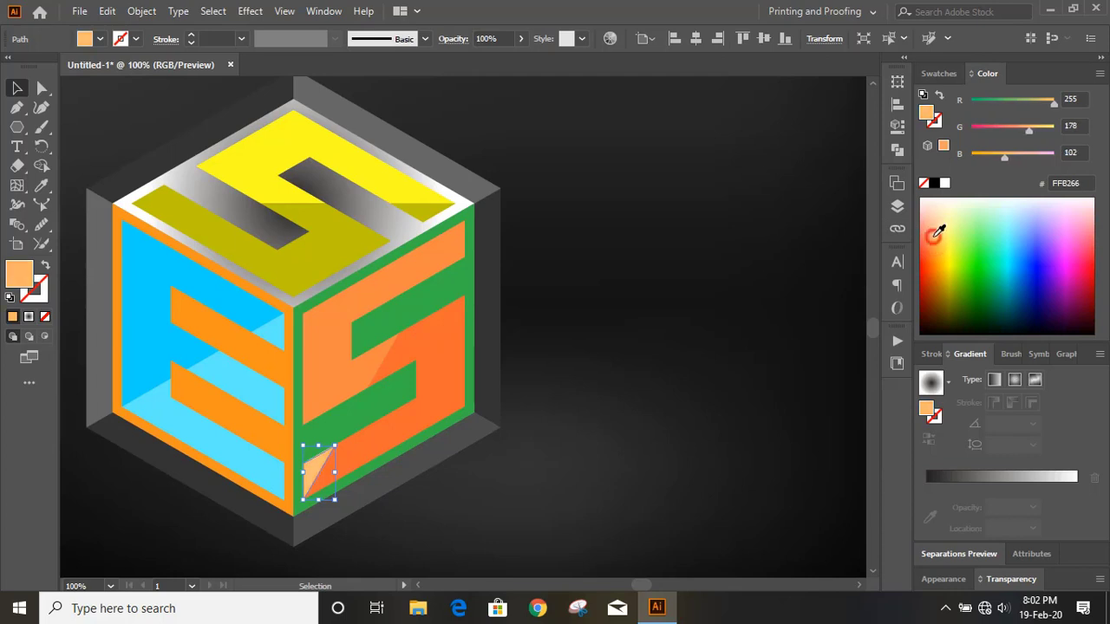
pyautogui.click(629, 339)
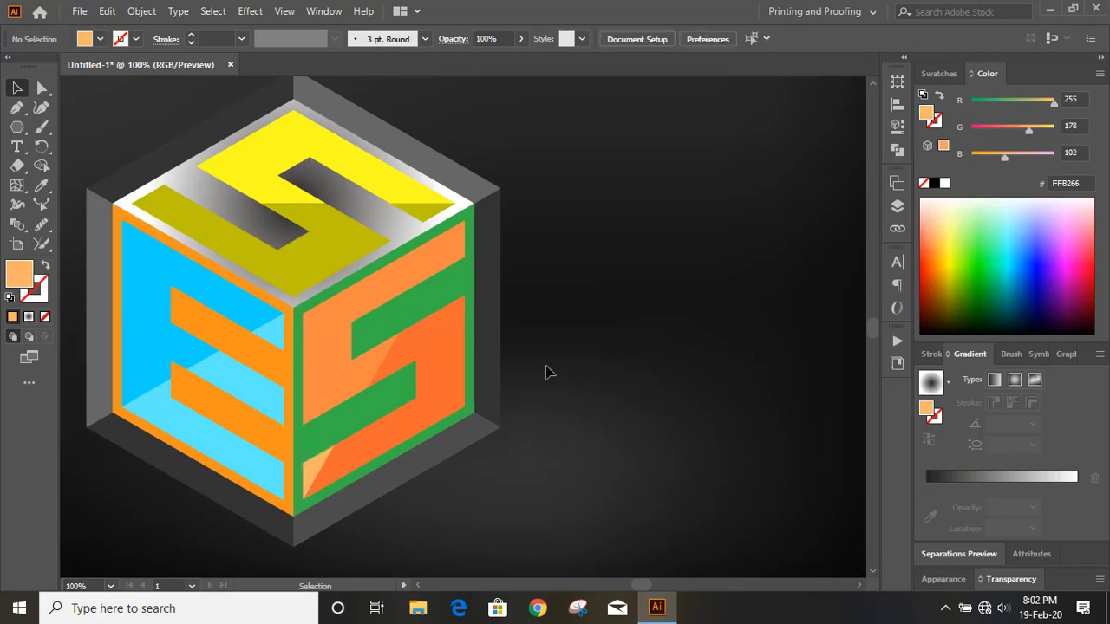
# Step: Copy the small triangle's light orange fill onto the large upper part of the S with the Eyedropper
pyautogui.click(330, 384)
pyautogui.click(41, 184)
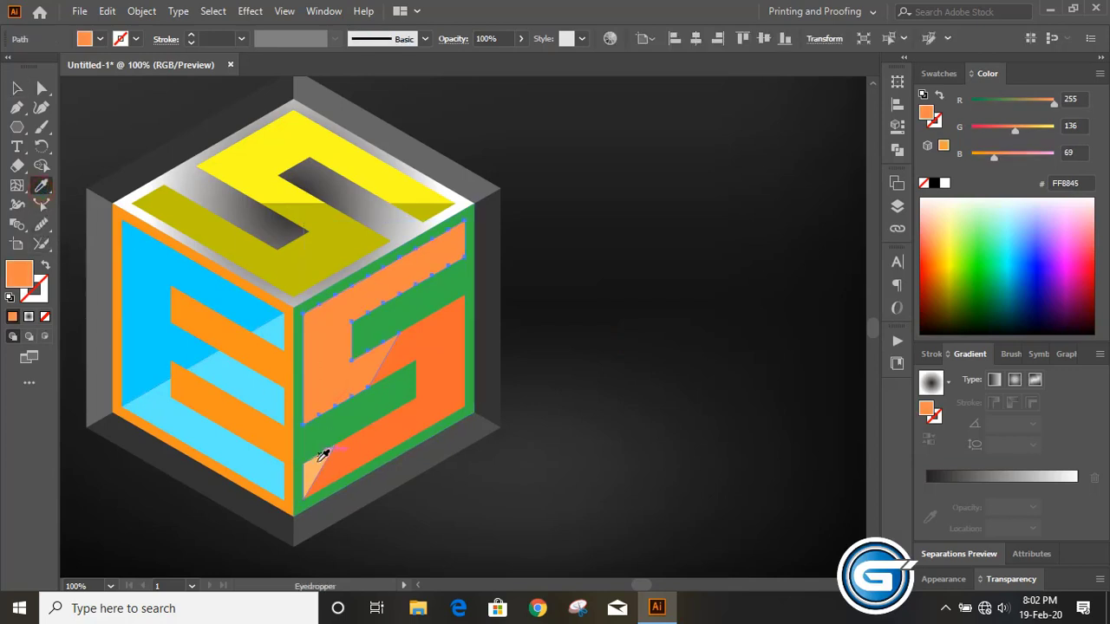
pyautogui.click(314, 468)
pyautogui.click(17, 87)
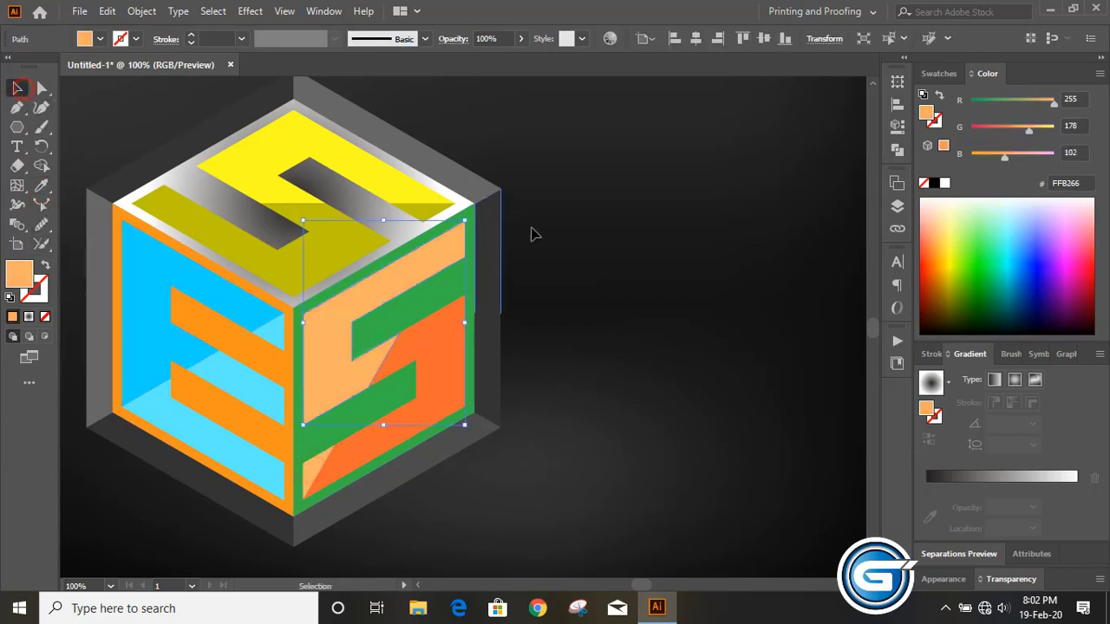
pyautogui.click(572, 246)
# Step: Copy the top face's grey-to-white radial gradient onto the green face behind the S with the Eyedropper
pyautogui.click(443, 295)
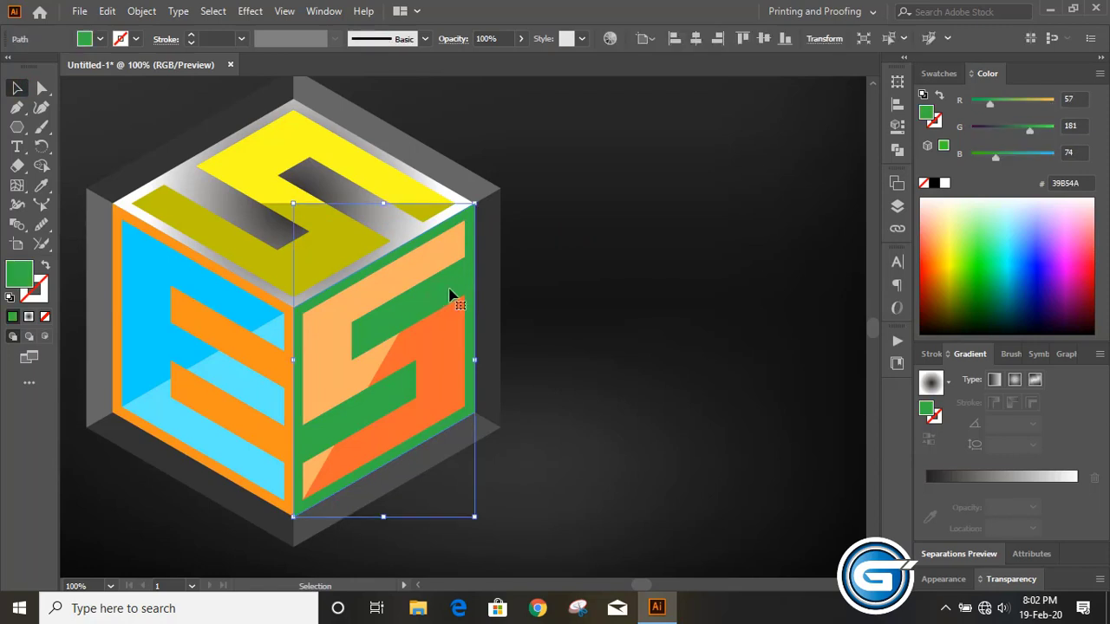
pyautogui.click(43, 184)
pyautogui.click(258, 212)
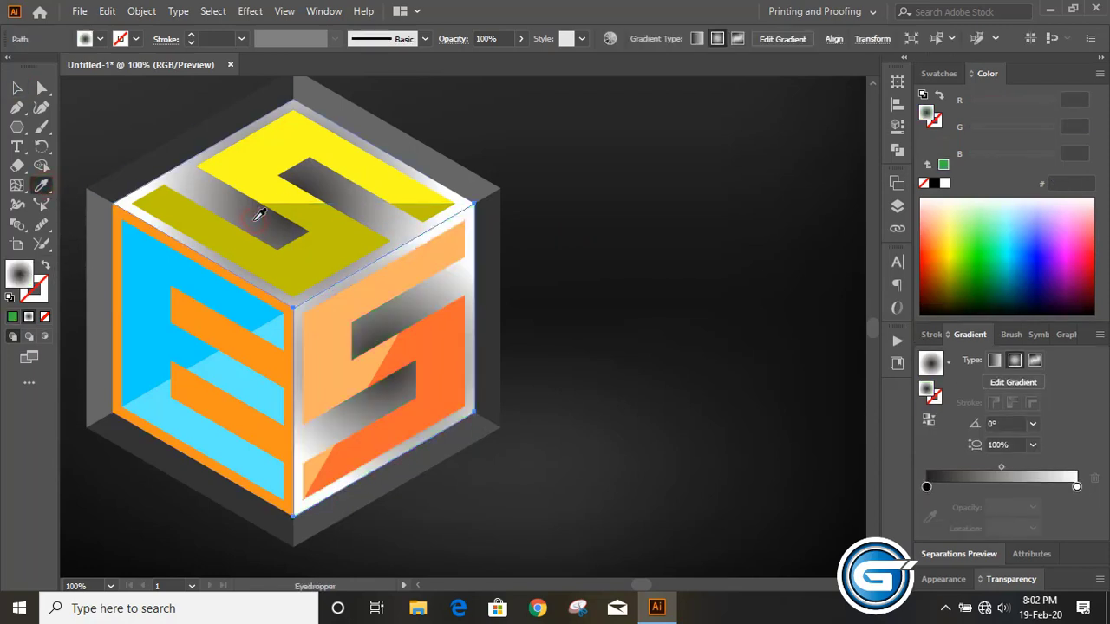
pyautogui.click(17, 88)
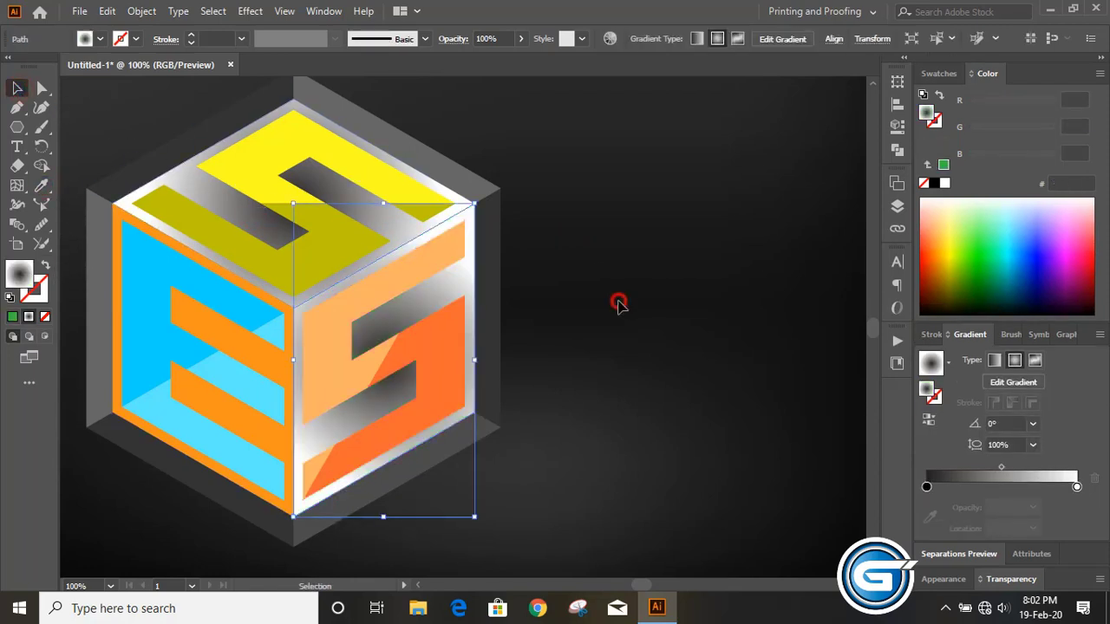
pyautogui.click(619, 309)
# Step: Copy the top face's radial gradient onto the orange face behind the E with the Eyedropper
pyautogui.scroll(-1, 618, 312)
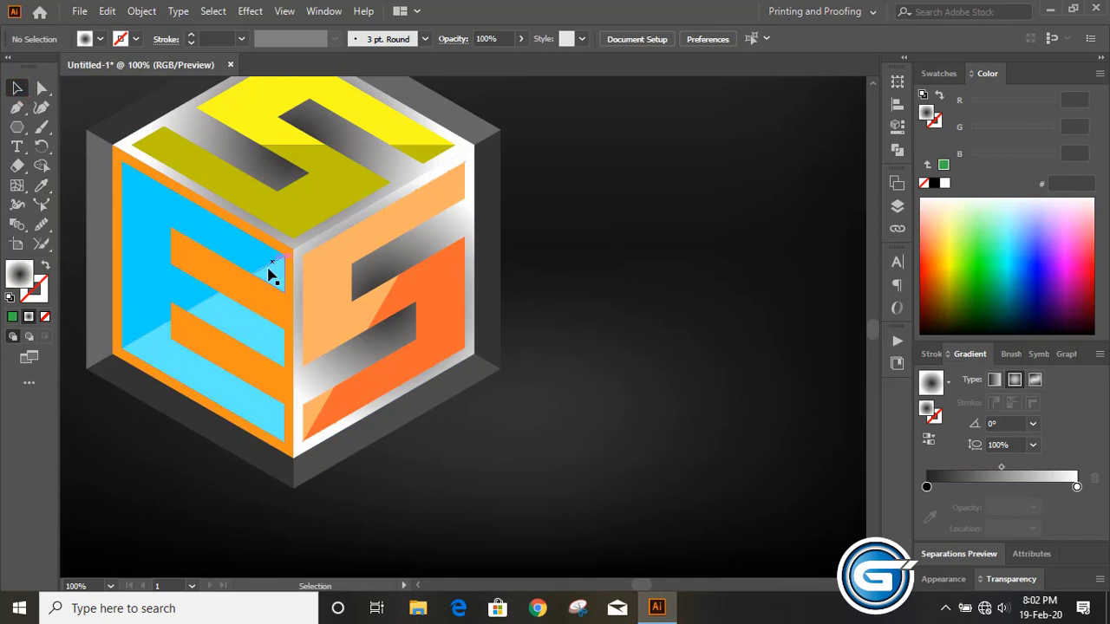
pyautogui.click(199, 273)
pyautogui.press('i')
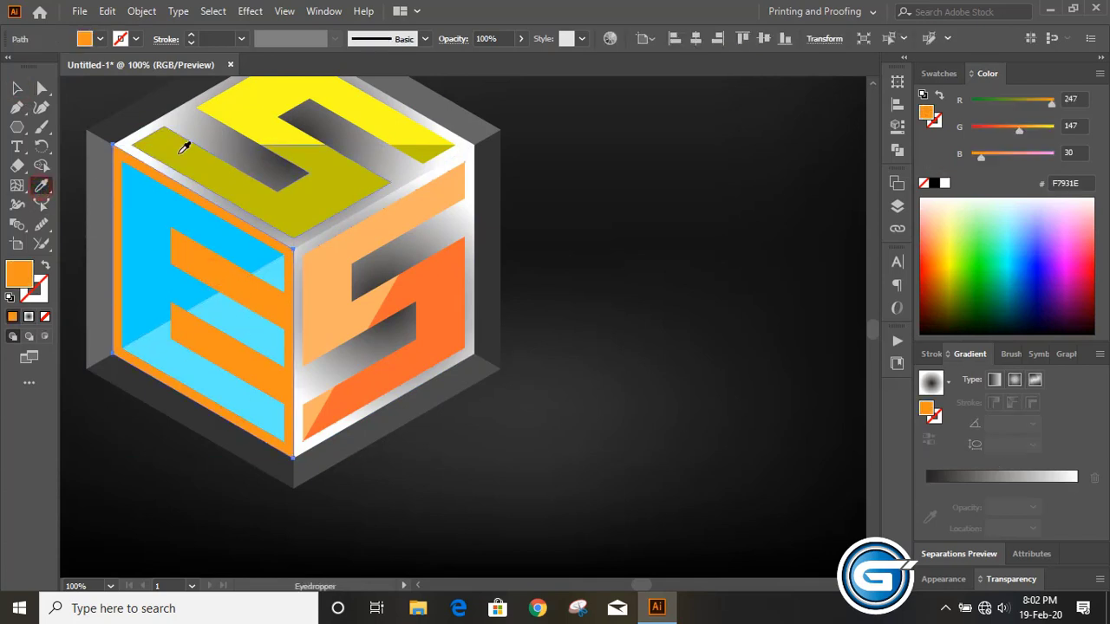
pyautogui.click(205, 137)
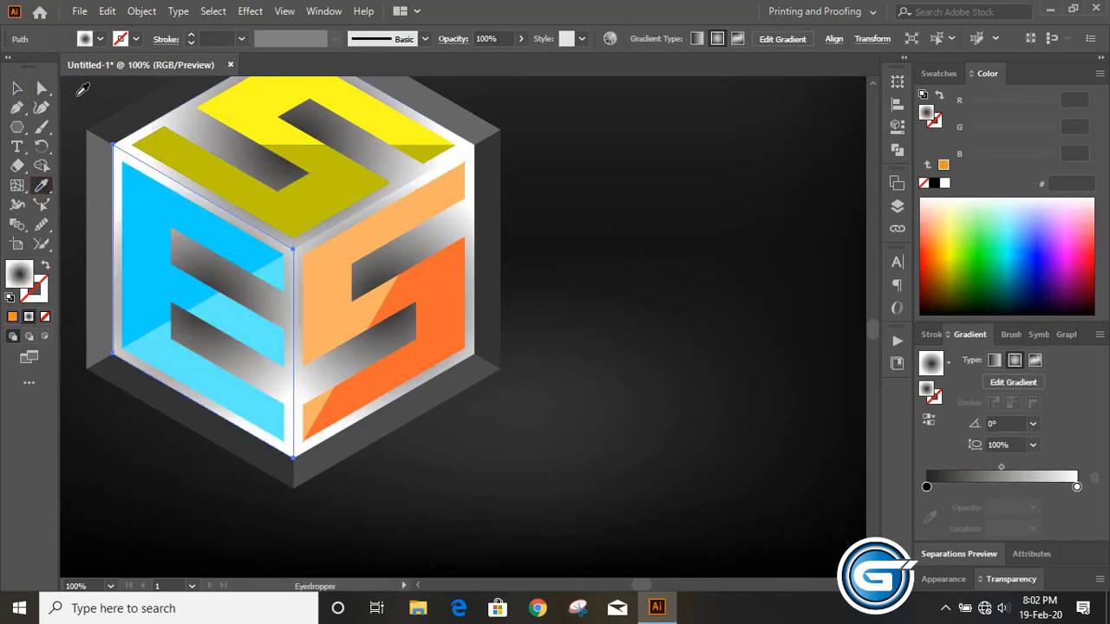
pyautogui.click(15, 90)
pyautogui.click(572, 305)
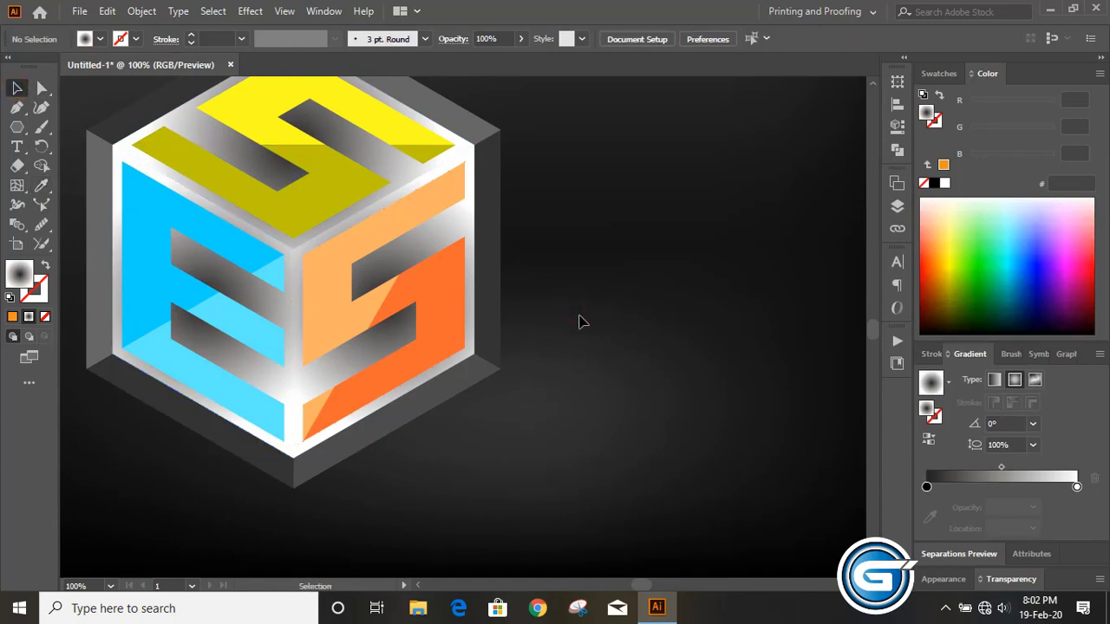
# Step: Fill the large light-orange upper part of the front S with pinkish red FF275D
pyautogui.hotkey('ctrl', '-')
pyautogui.hotkey('ctrl', '-')
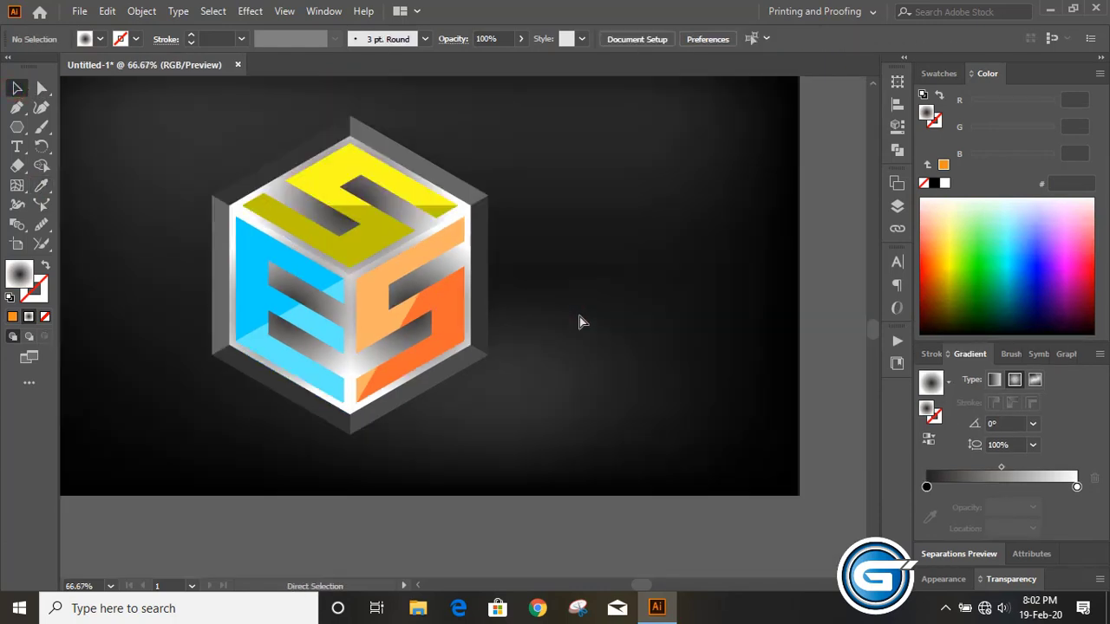
pyautogui.hotkey('ctrl', '+')
pyautogui.hotkey('ctrl', '+')
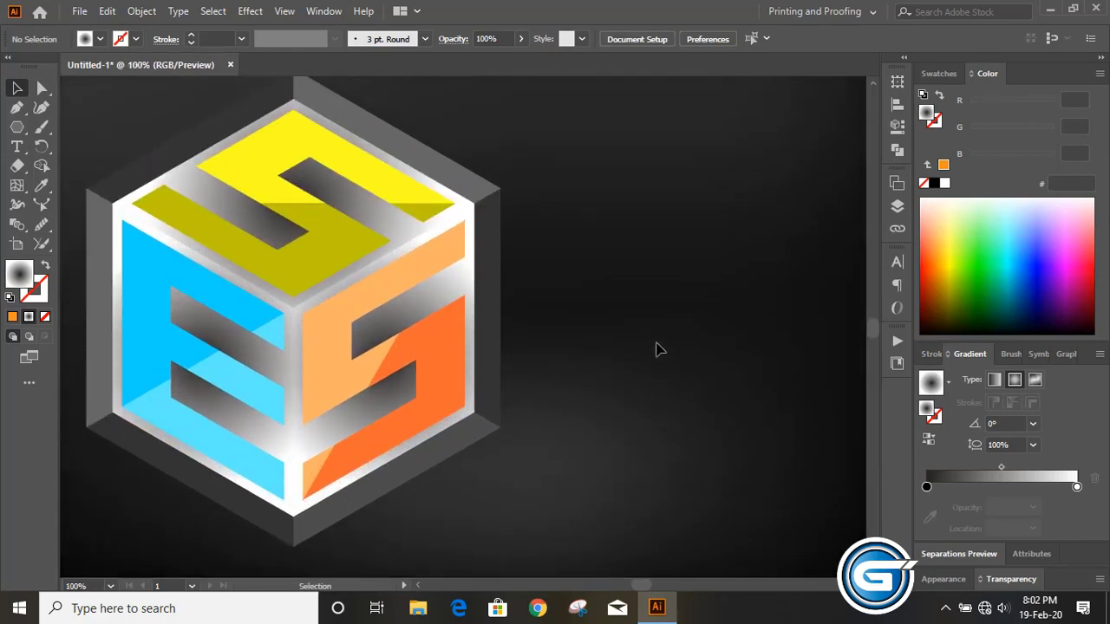
pyautogui.click(334, 352)
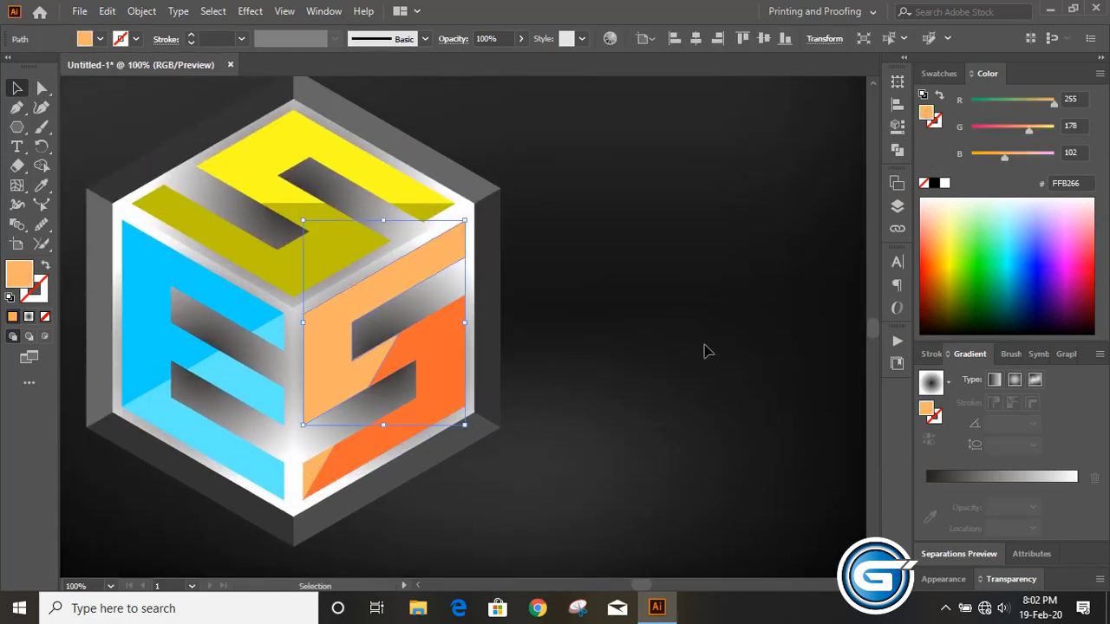
pyautogui.click(953, 253)
pyautogui.click(951, 234)
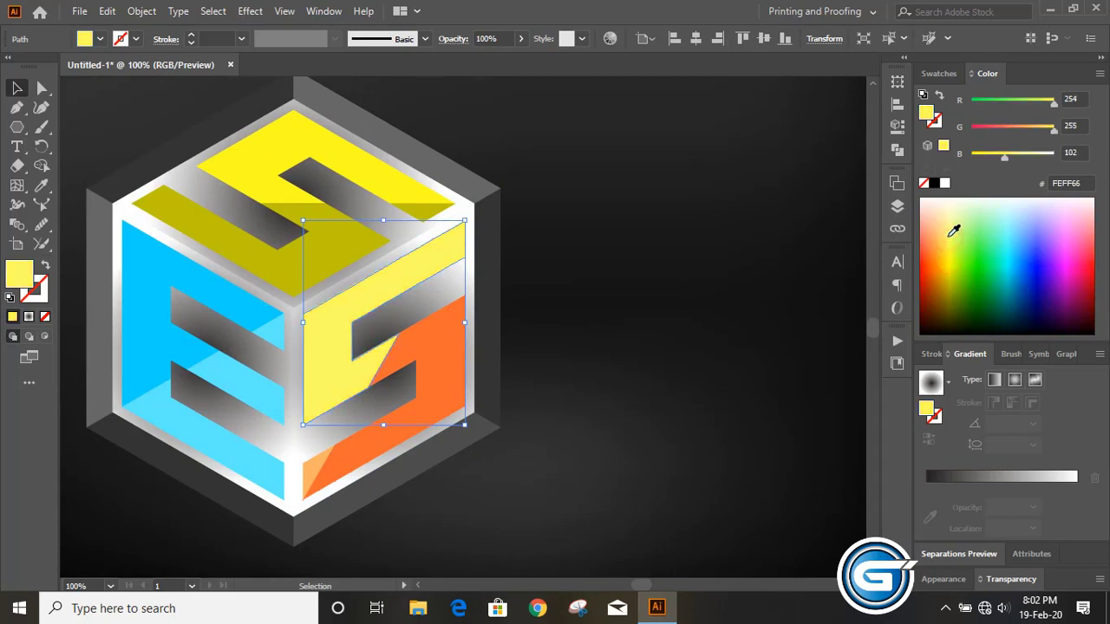
pyautogui.click(928, 233)
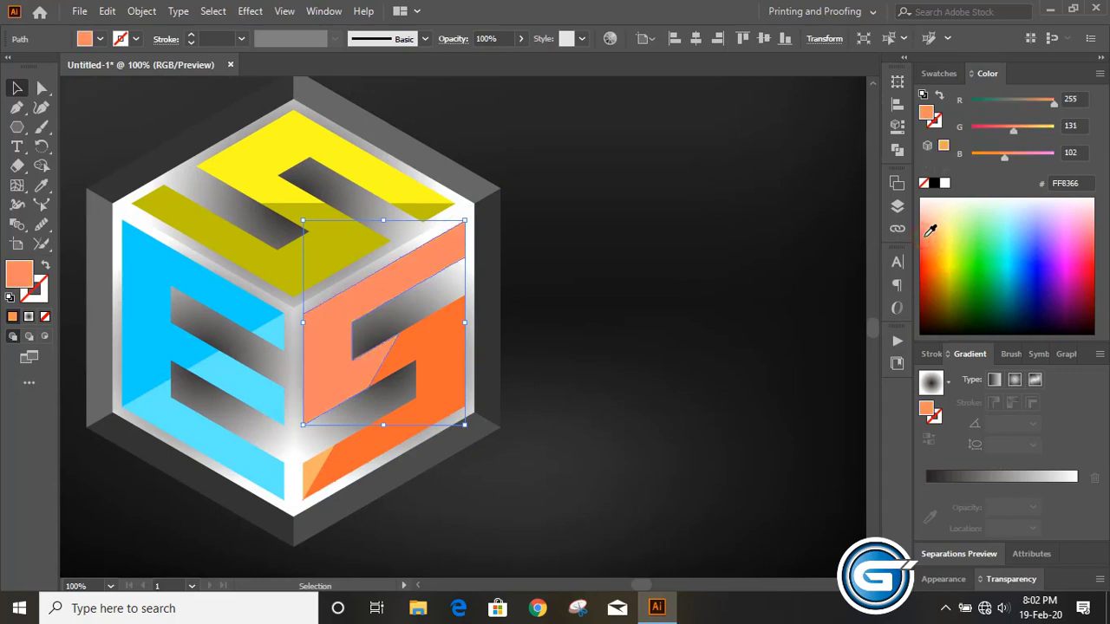
pyautogui.click(1083, 239)
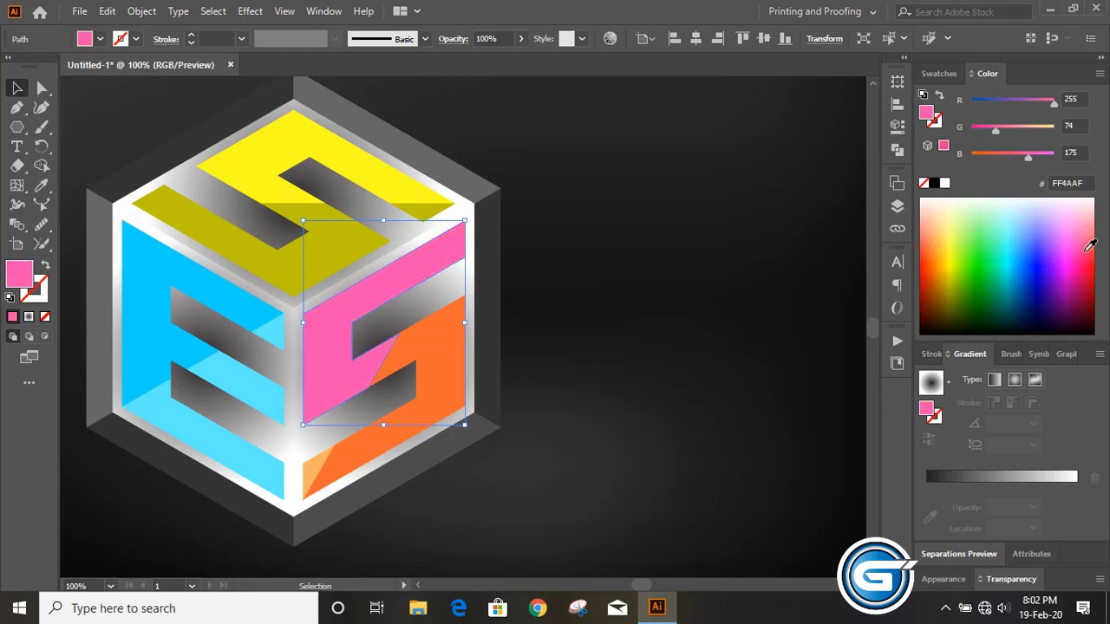
pyautogui.click(1091, 248)
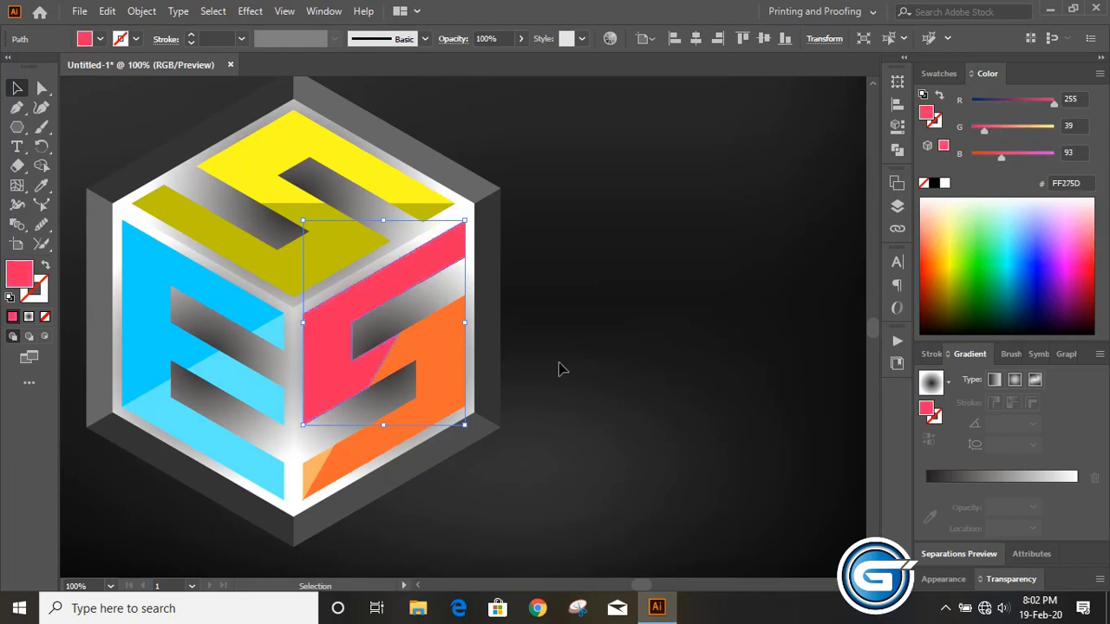
pyautogui.click(559, 369)
# Step: Fill the large orange lower part of the front S with dark crimson D50047
pyautogui.click(454, 364)
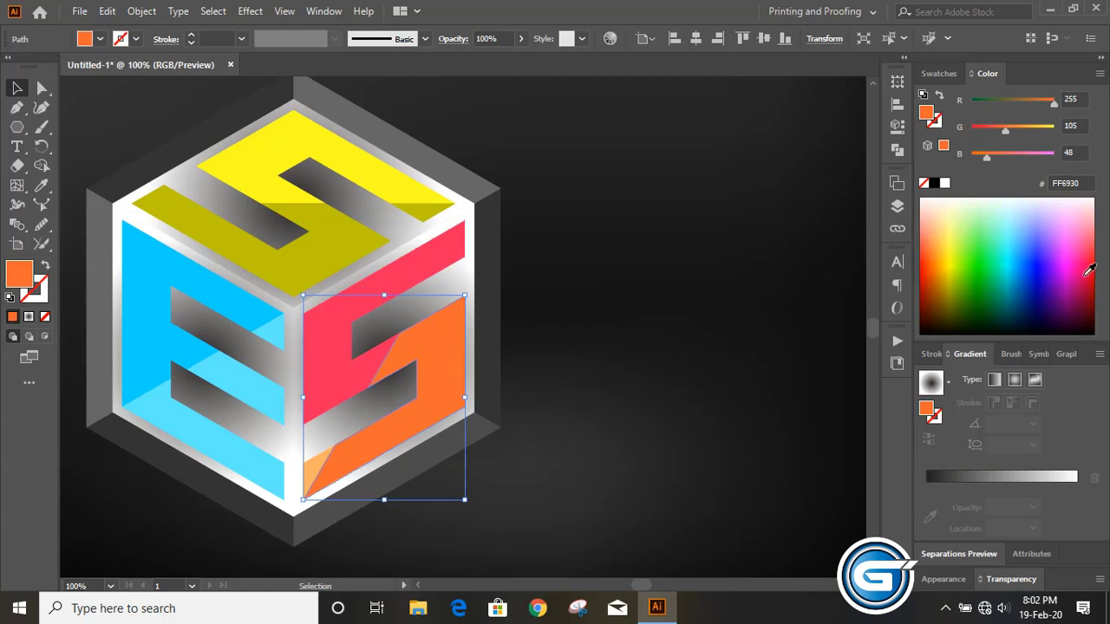
pyautogui.click(1090, 270)
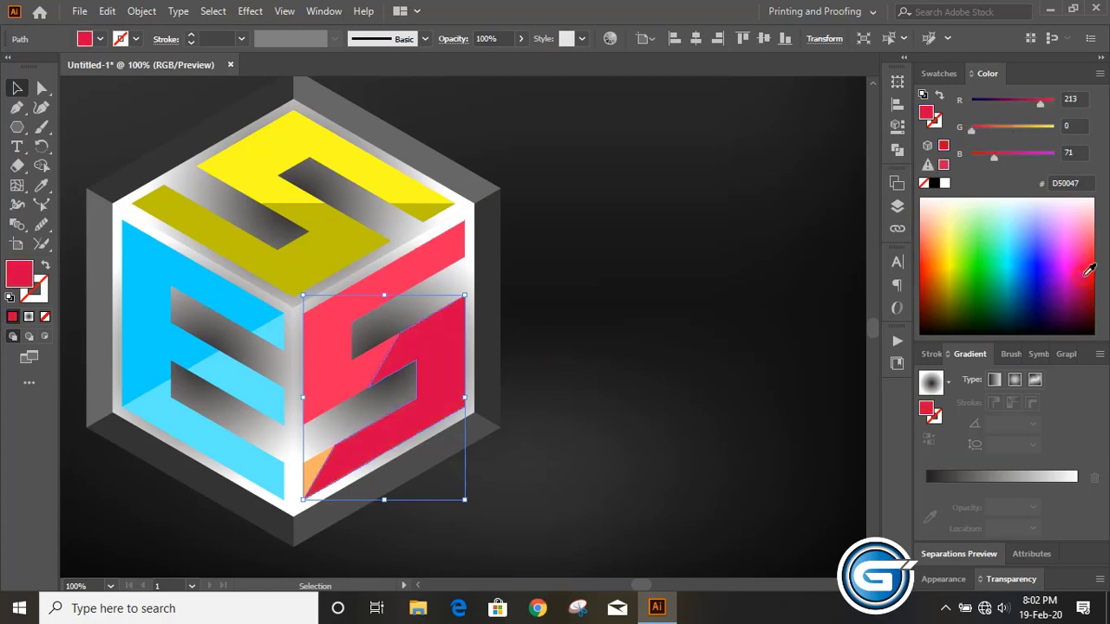
pyautogui.click(570, 377)
# Step: Copy the pinkish-red fill from the S's upper part onto its small light-orange triangle with the Eyedropper
pyautogui.click(312, 471)
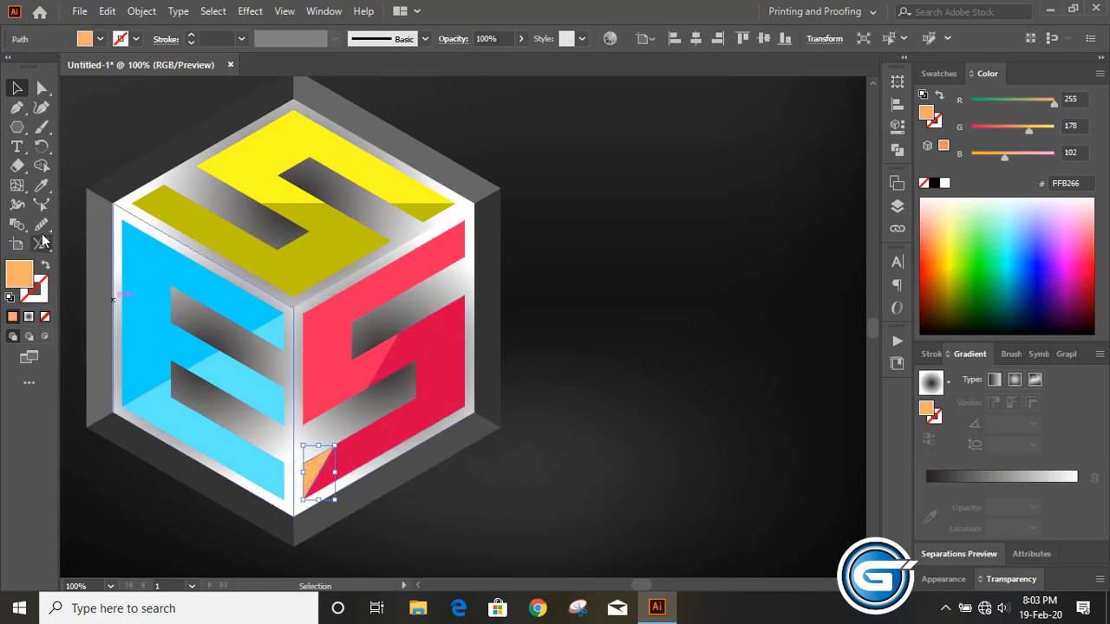
pyautogui.click(40, 185)
pyautogui.click(330, 337)
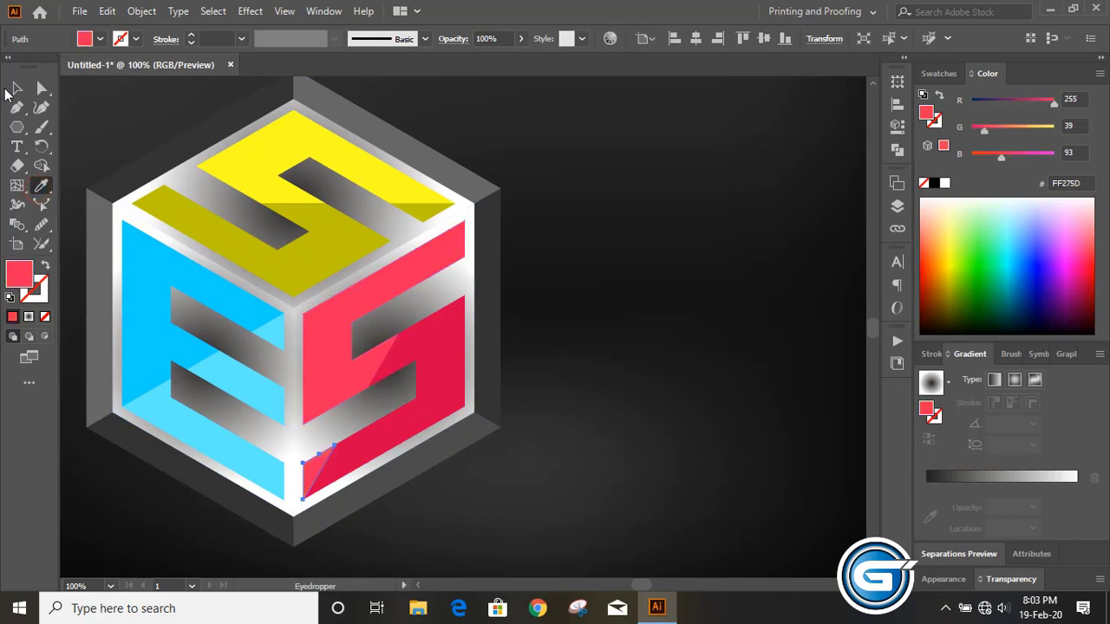
pyautogui.click(16, 89)
pyautogui.click(644, 293)
pyautogui.scroll(-1, 610, 368)
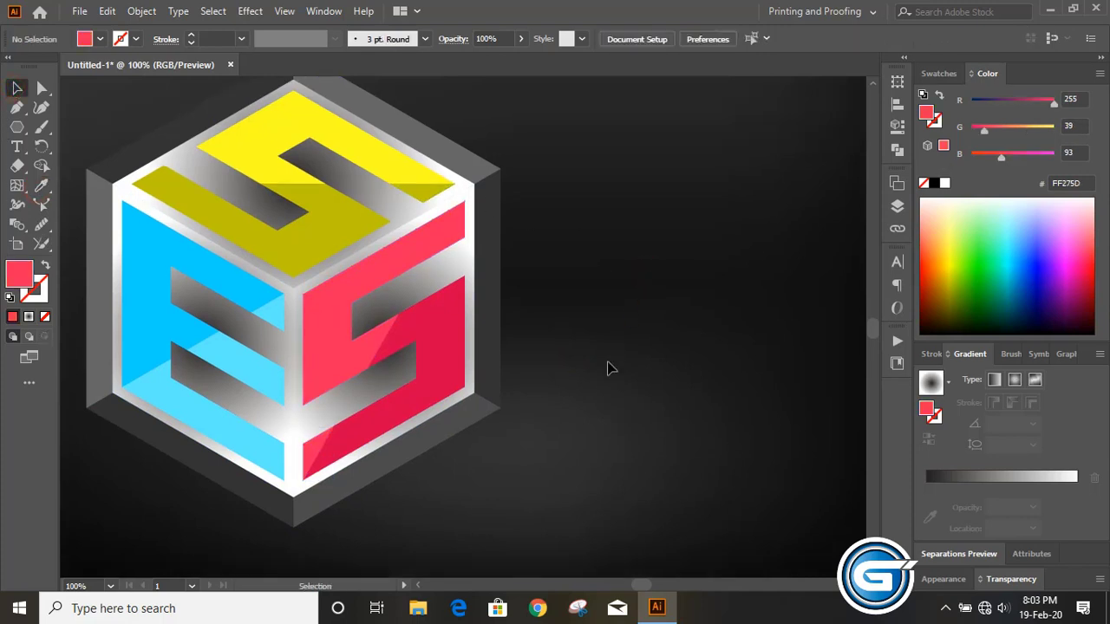
# Step: Lower the green value of the E's sky-blue upper part to 190, giving fill 11BEFF
pyautogui.click(153, 254)
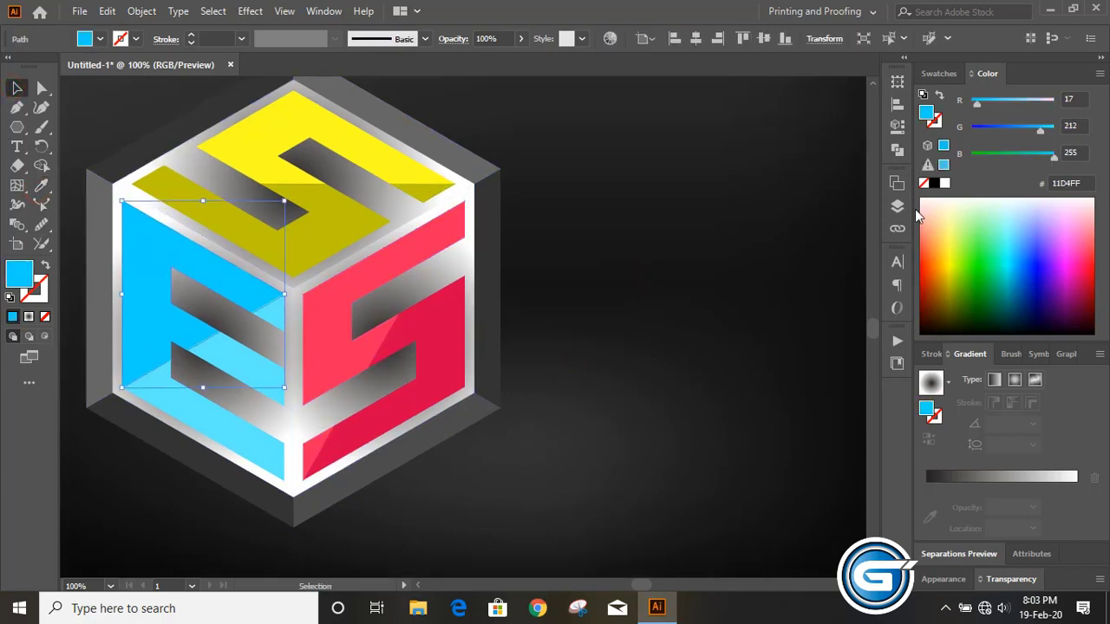
pyautogui.moveTo(1042, 130); pyautogui.dragTo(1033, 131)
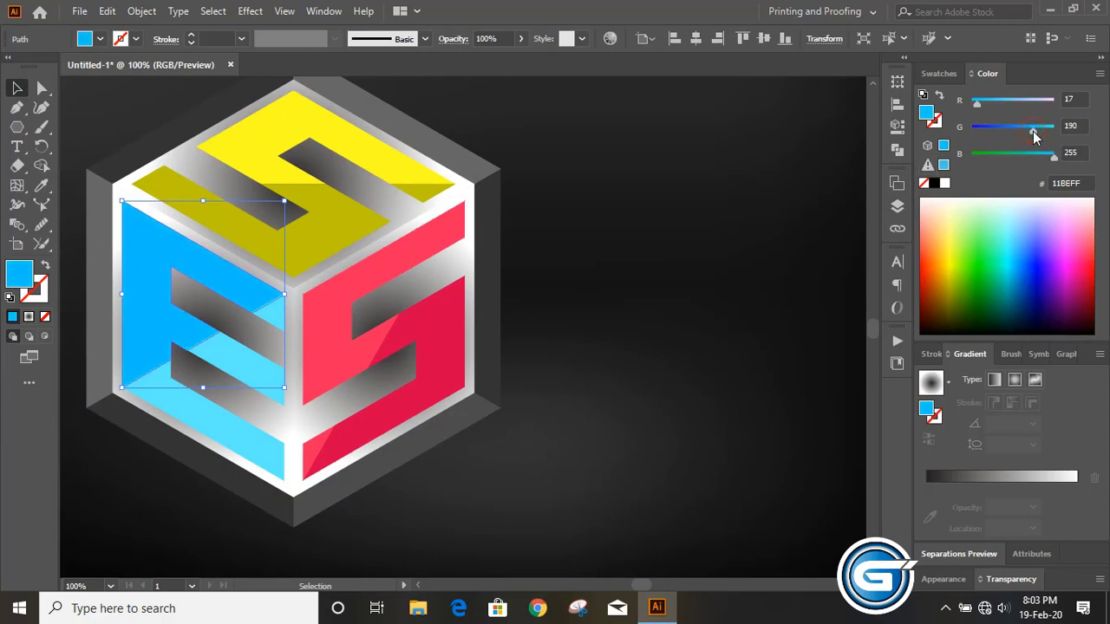
pyautogui.click(578, 403)
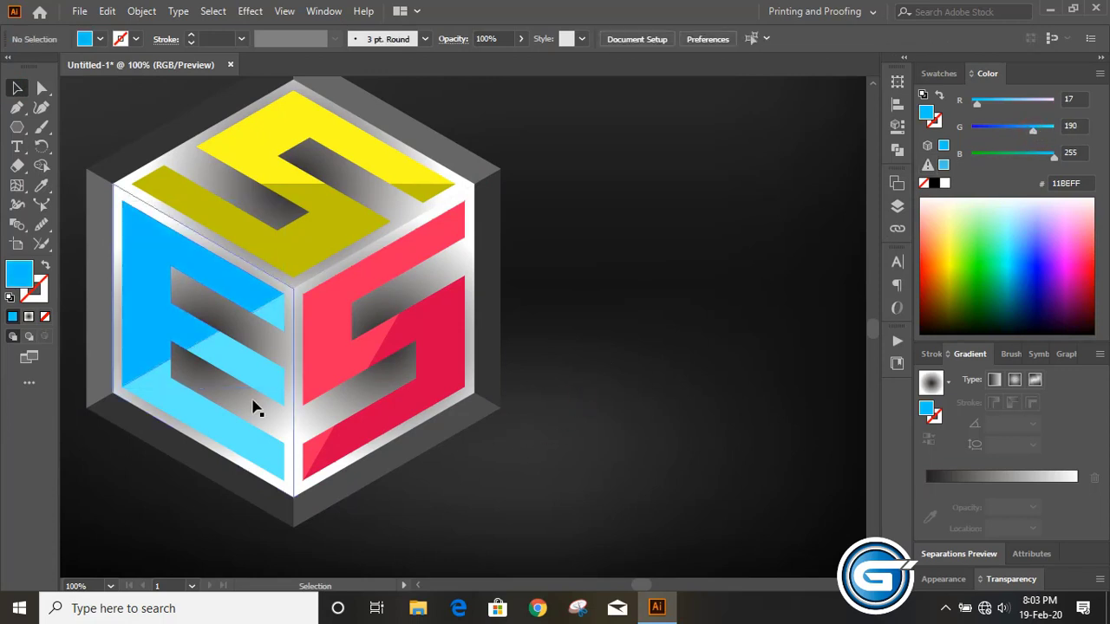
# Step: Lower the red value of the E's light-cyan lower part to 46, giving fill 2EEBFF
pyautogui.click(246, 404)
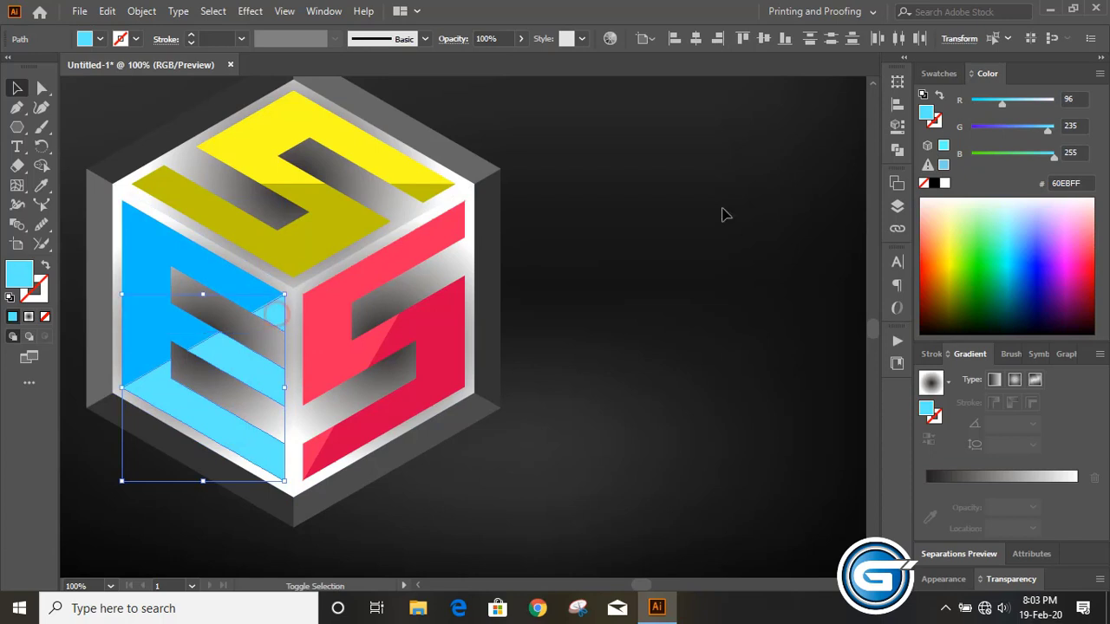
pyautogui.moveTo(1003, 106); pyautogui.dragTo(986, 108)
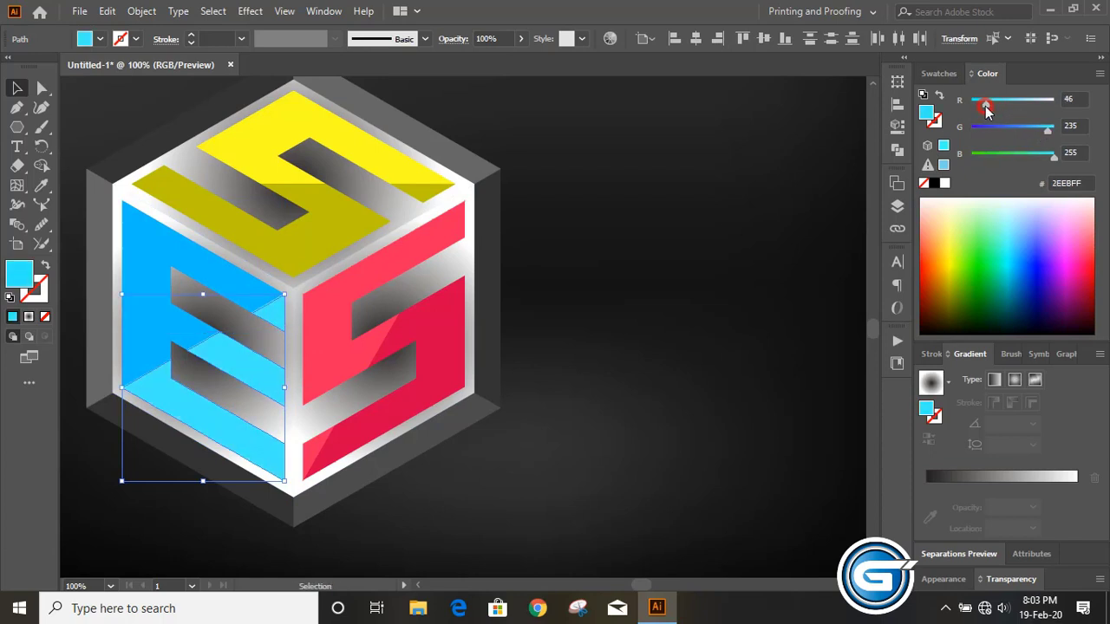
pyautogui.click(662, 318)
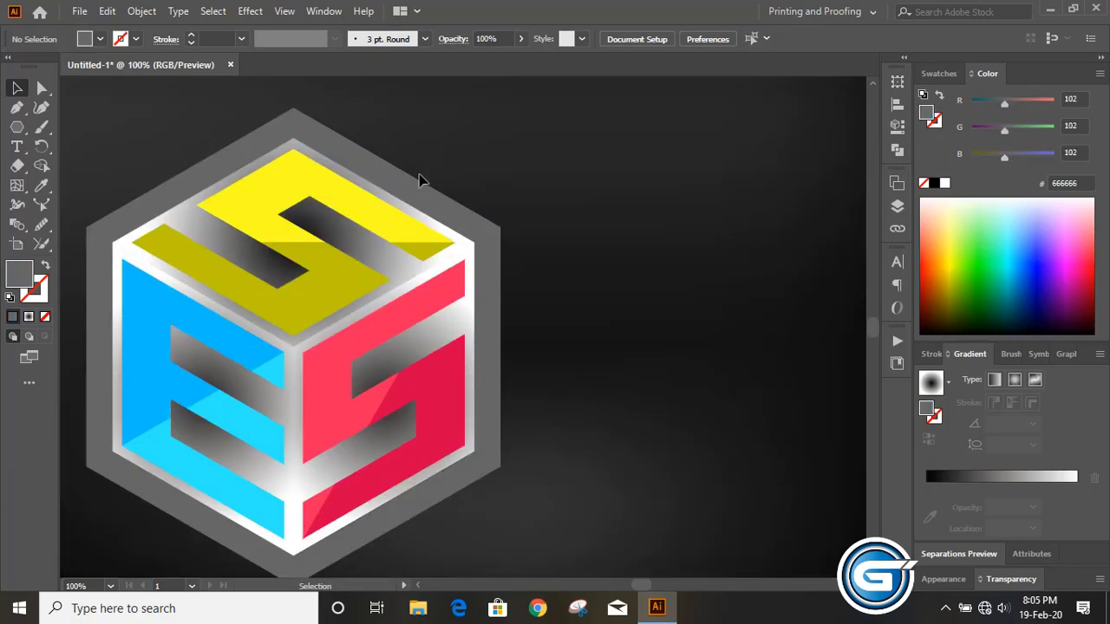
# Step: Copy the olive fill BCC300 from the top-face S onto the cube's upper-right grey border strip with the Eyedropper
pyautogui.click(405, 186)
pyautogui.click(40, 189)
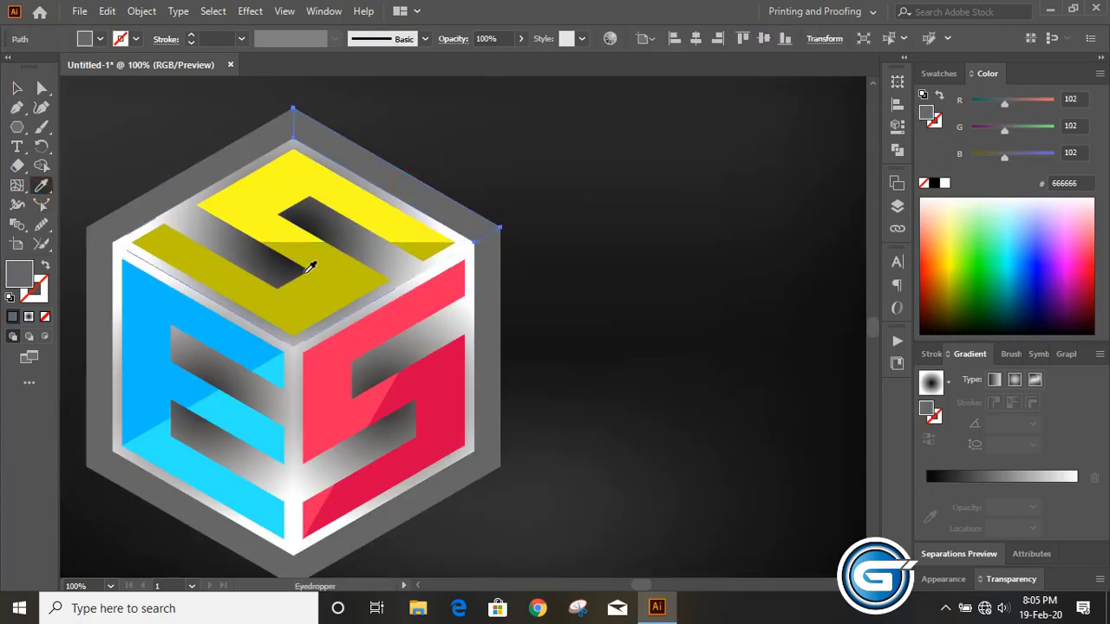
pyautogui.click(321, 264)
pyautogui.click(15, 90)
pyautogui.click(113, 122)
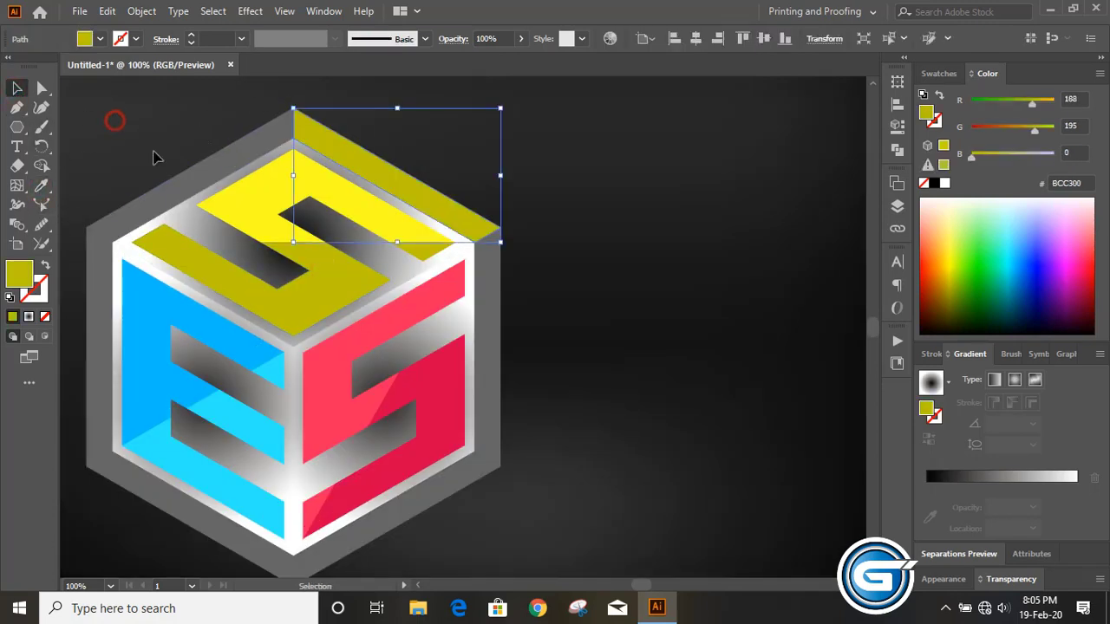
# Step: Copy the bright yellow fill FDFF20 from the top-face S onto the cube's upper-left grey border strip with the Eyedropper
pyautogui.click(188, 192)
pyautogui.click(40, 189)
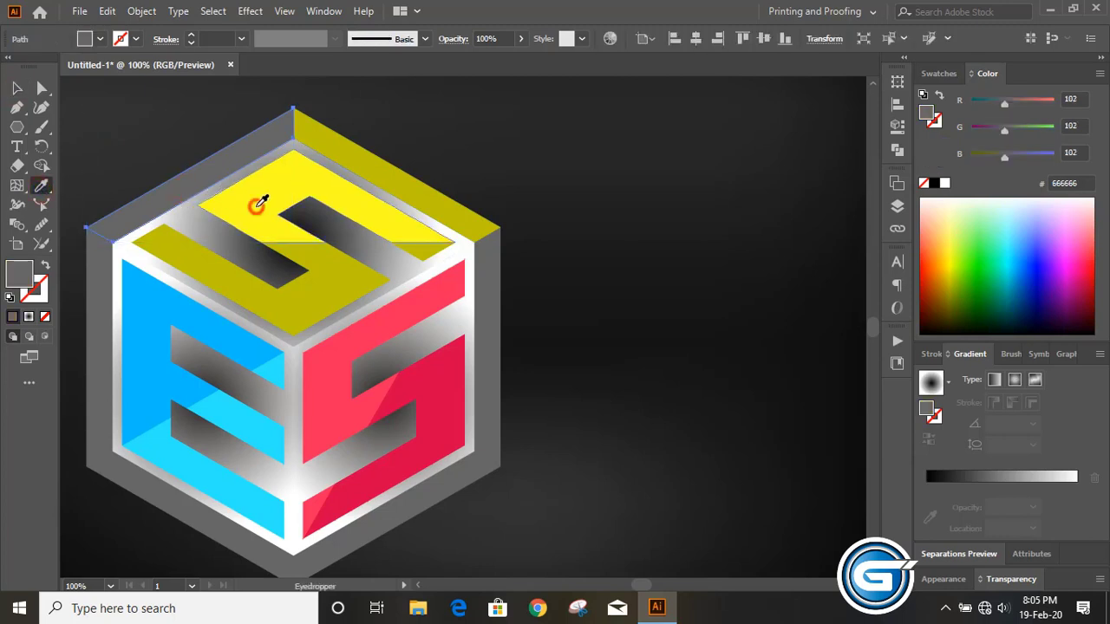
pyautogui.click(255, 205)
pyautogui.click(17, 88)
pyautogui.click(565, 198)
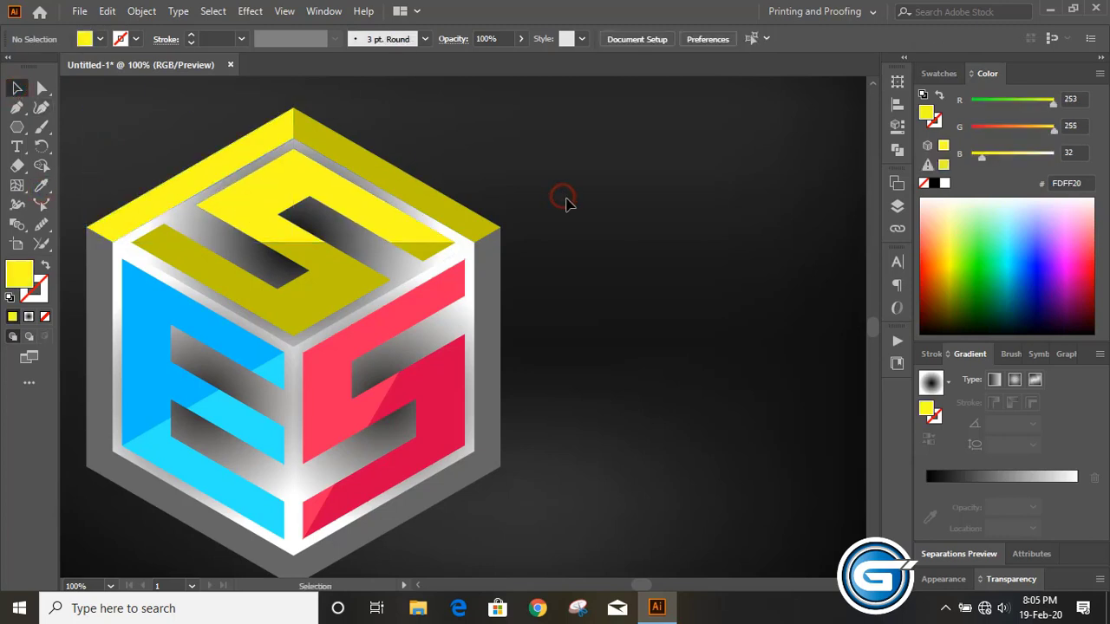
# Step: Copy the pinkish-red fill FF275D from the front S onto the cube's vertical right border strip with the Eyedropper
pyautogui.scroll(-2, 564, 198)
pyautogui.click(502, 258)
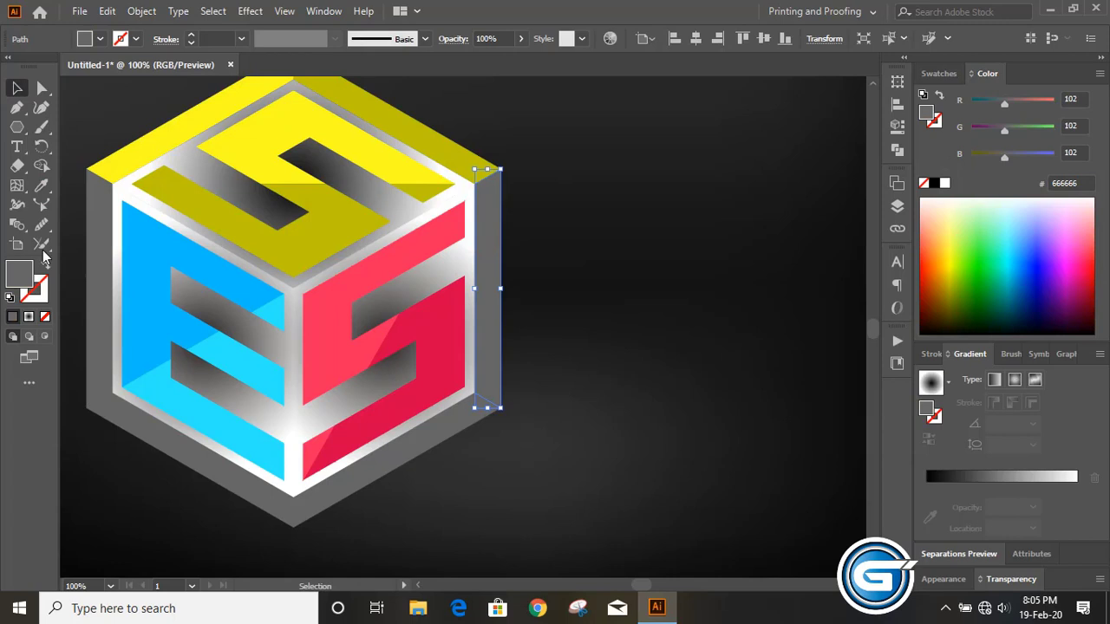
pyautogui.click(41, 185)
pyautogui.click(336, 314)
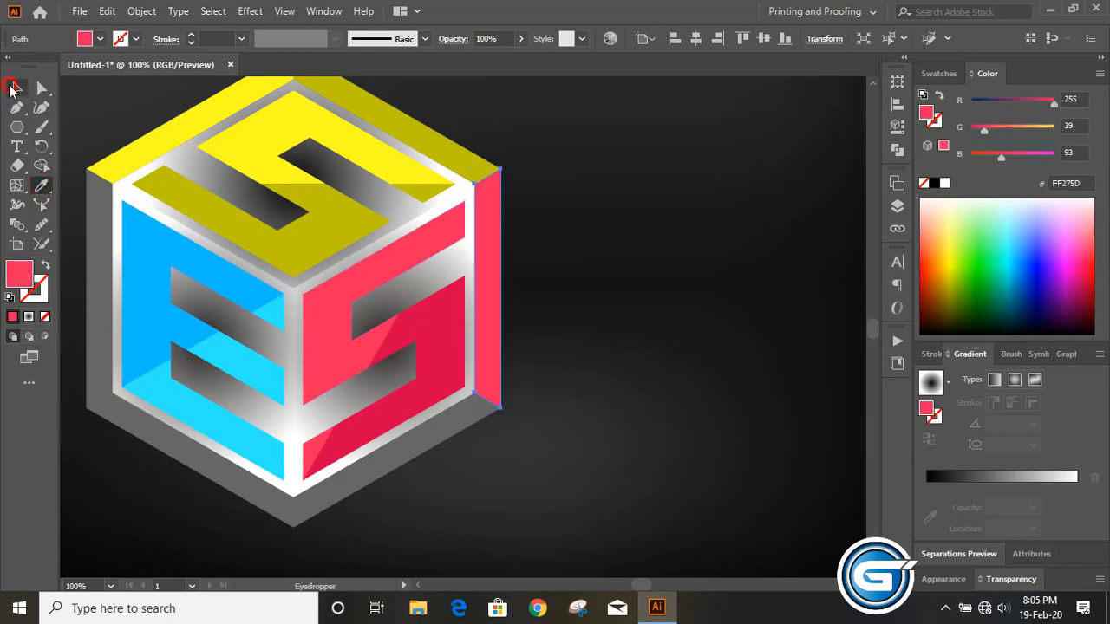
pyautogui.click(17, 89)
pyautogui.click(627, 302)
# Step: Give the cube's lower-right grey border strip the dark crimson fill D50047 sampled from the front S's lower part
pyautogui.click(433, 444)
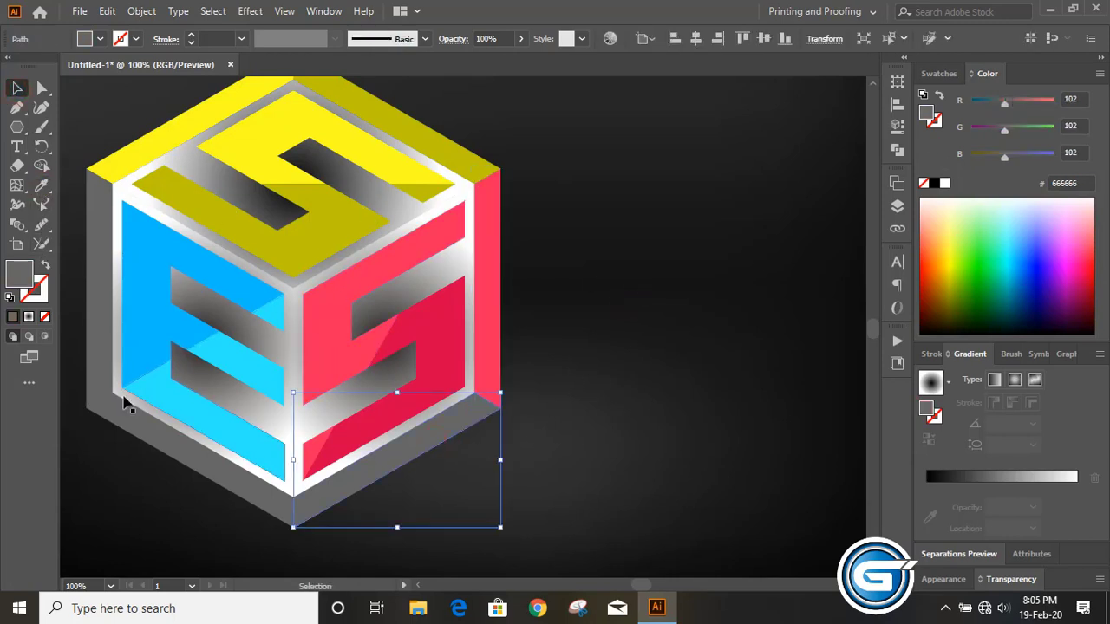
pyautogui.click(41, 185)
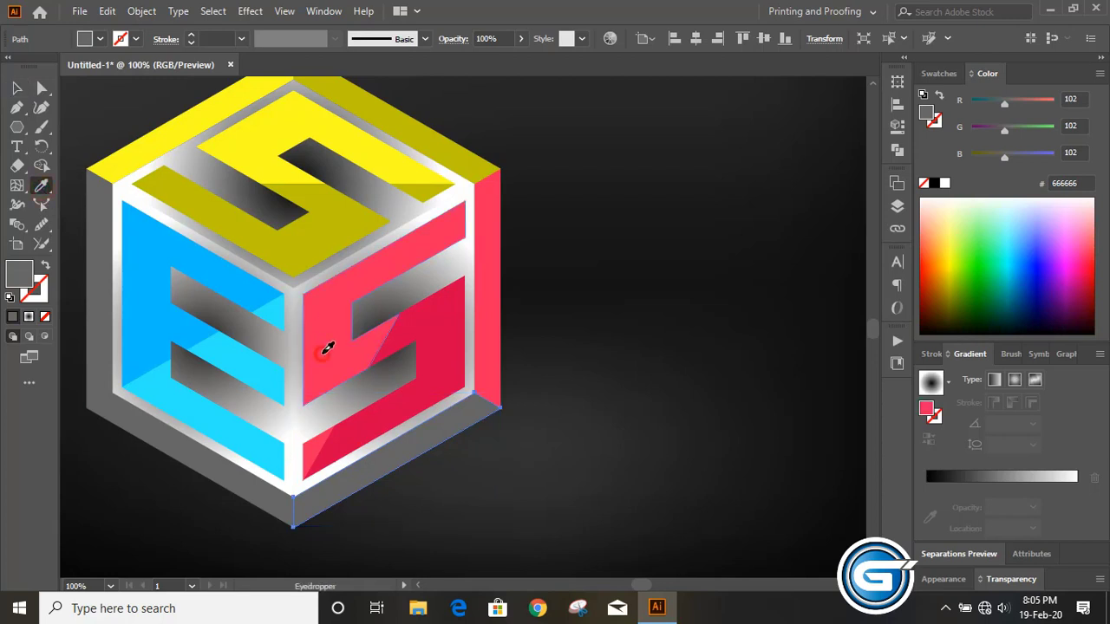
pyautogui.click(326, 348)
pyautogui.click(439, 317)
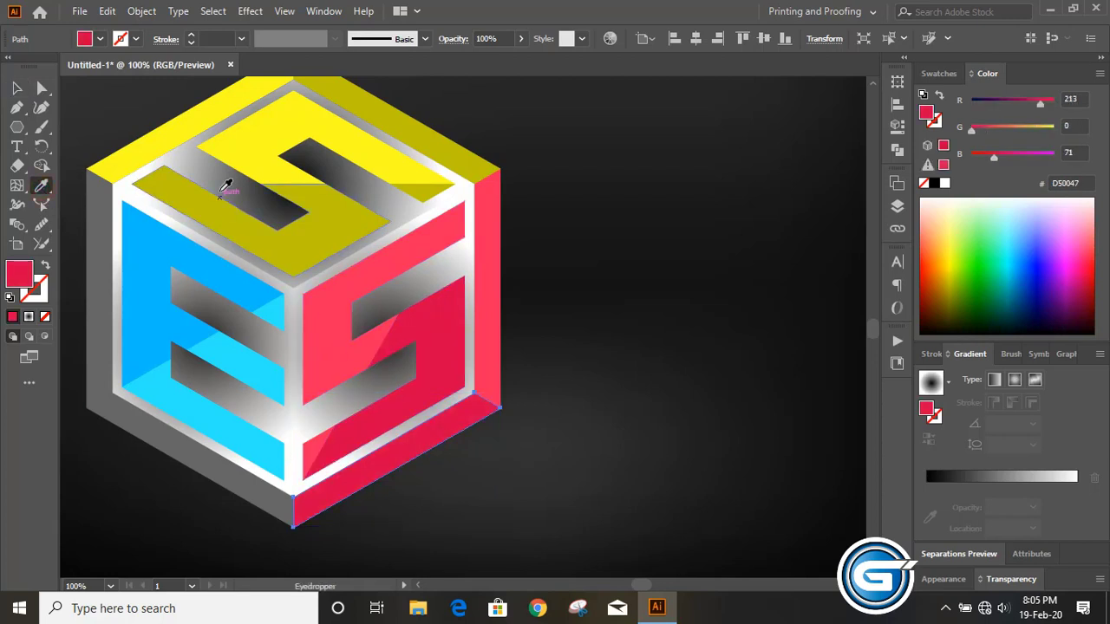
pyautogui.click(17, 88)
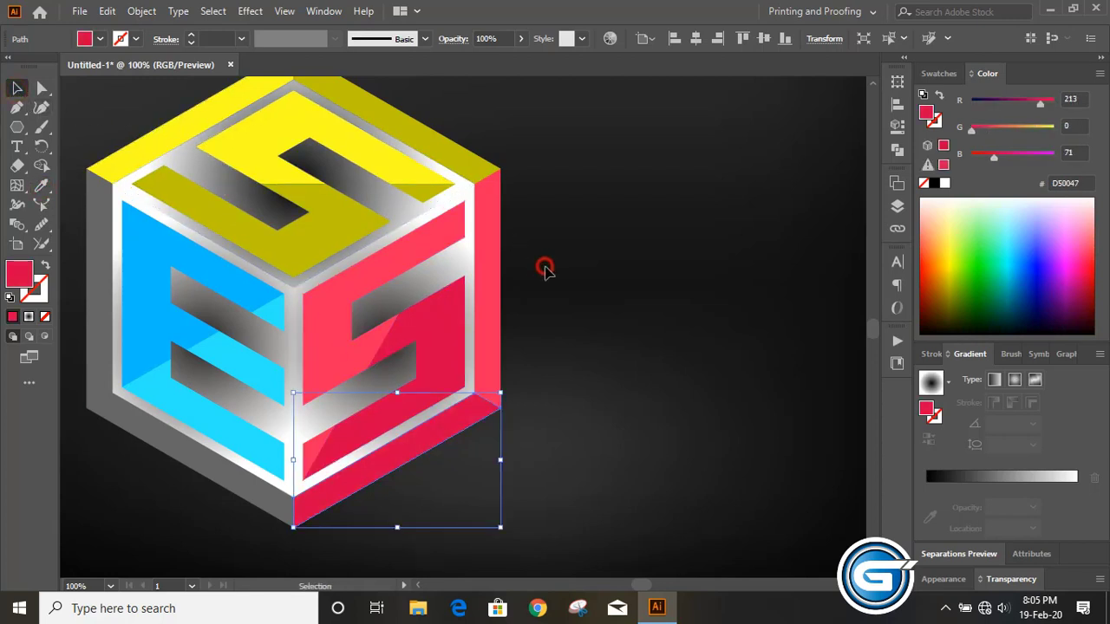
pyautogui.click(545, 270)
# Step: Copy the cyan fill 2EEBFF from the E's lower part onto the cube's lower-left grey border strip with the Eyedropper
pyautogui.click(181, 453)
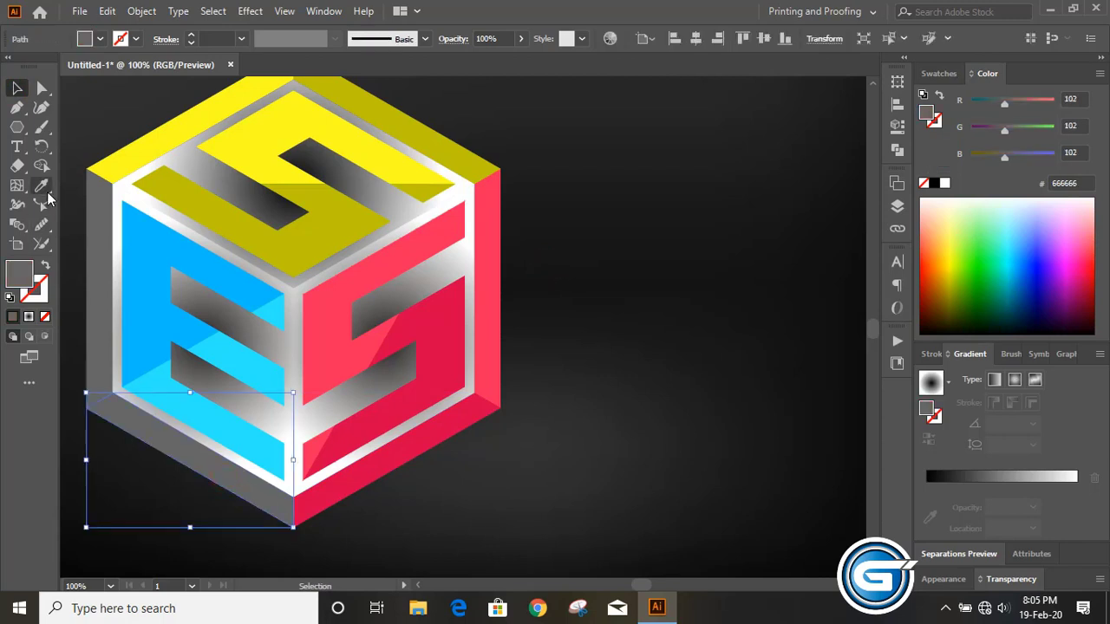
pyautogui.click(40, 185)
pyautogui.click(167, 395)
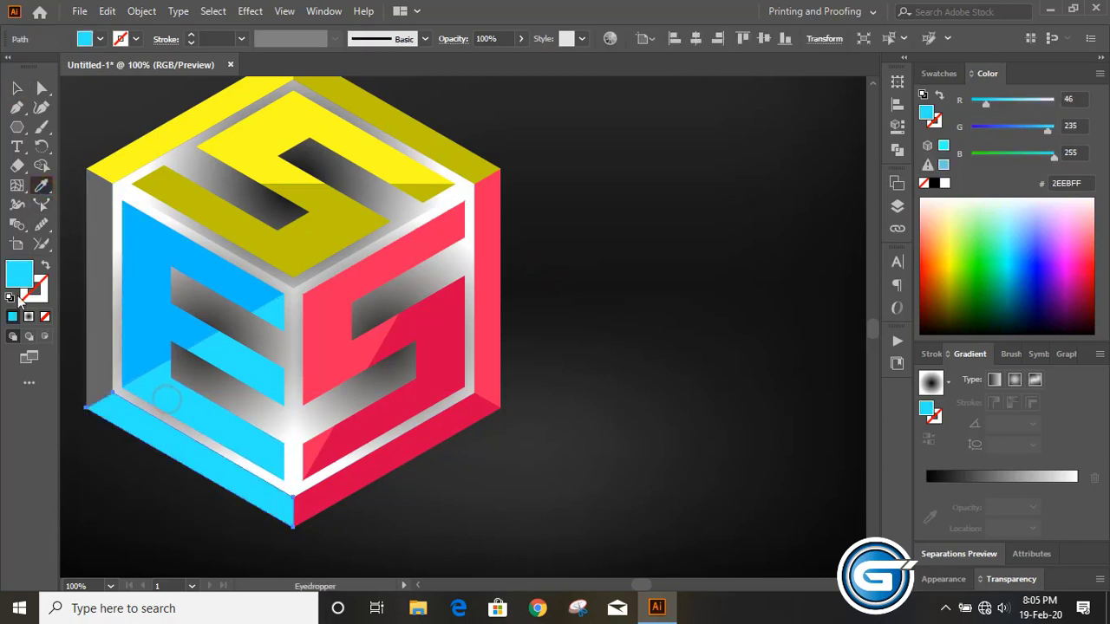
pyautogui.click(16, 89)
pyautogui.click(102, 104)
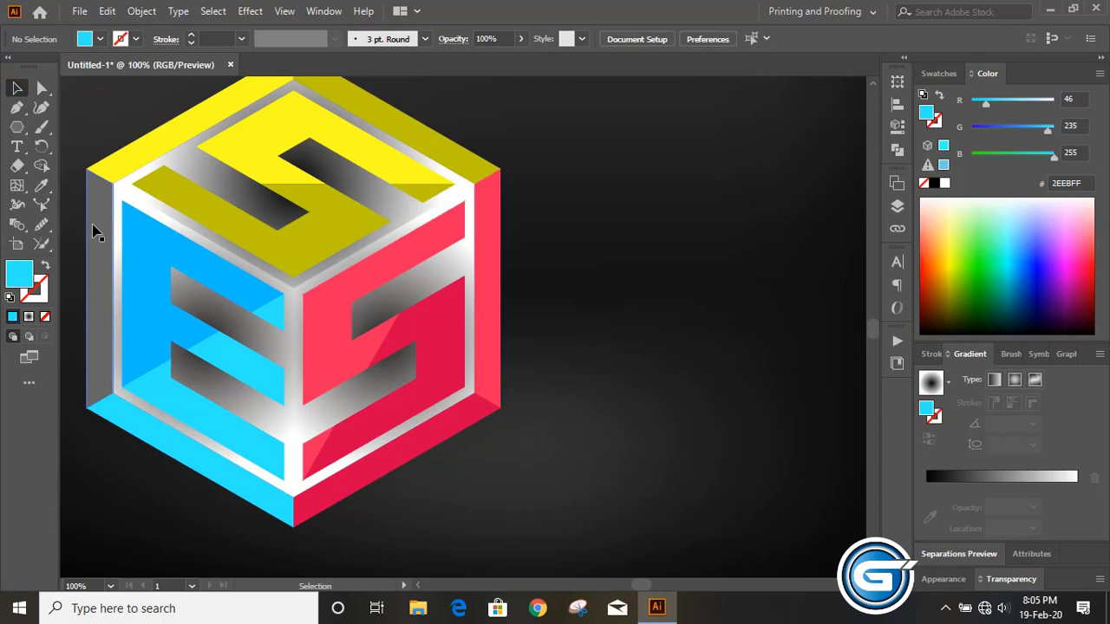
# Step: Copy the cyan fill 2EEBFF from the lower-left border strip onto the cube's vertical left border strip with the Eyedropper
pyautogui.click(97, 234)
pyautogui.click(40, 184)
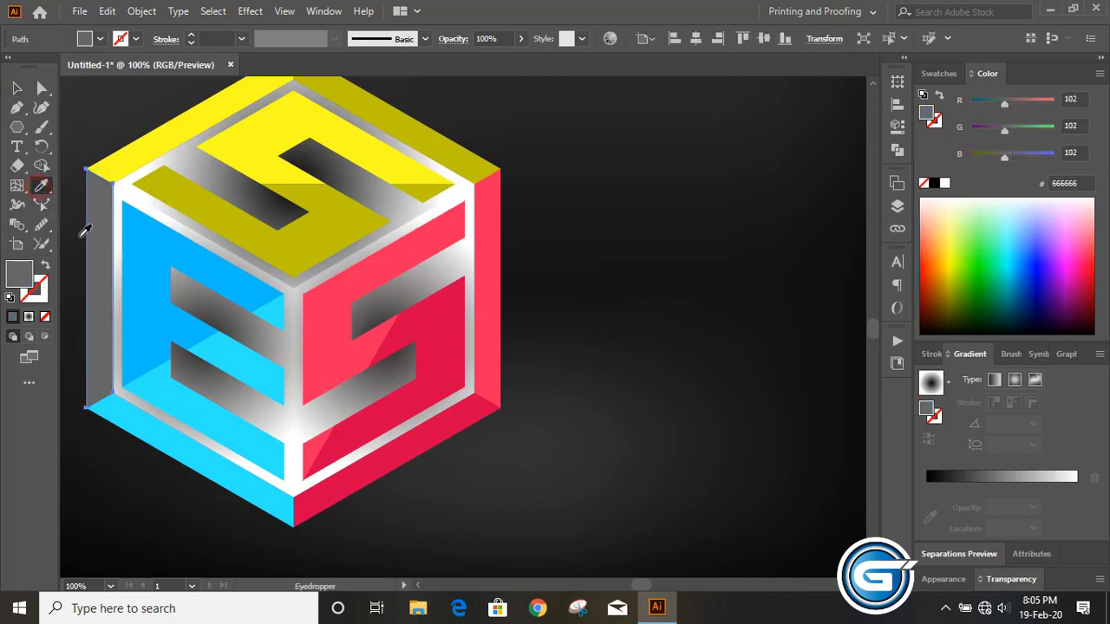
pyautogui.click(147, 432)
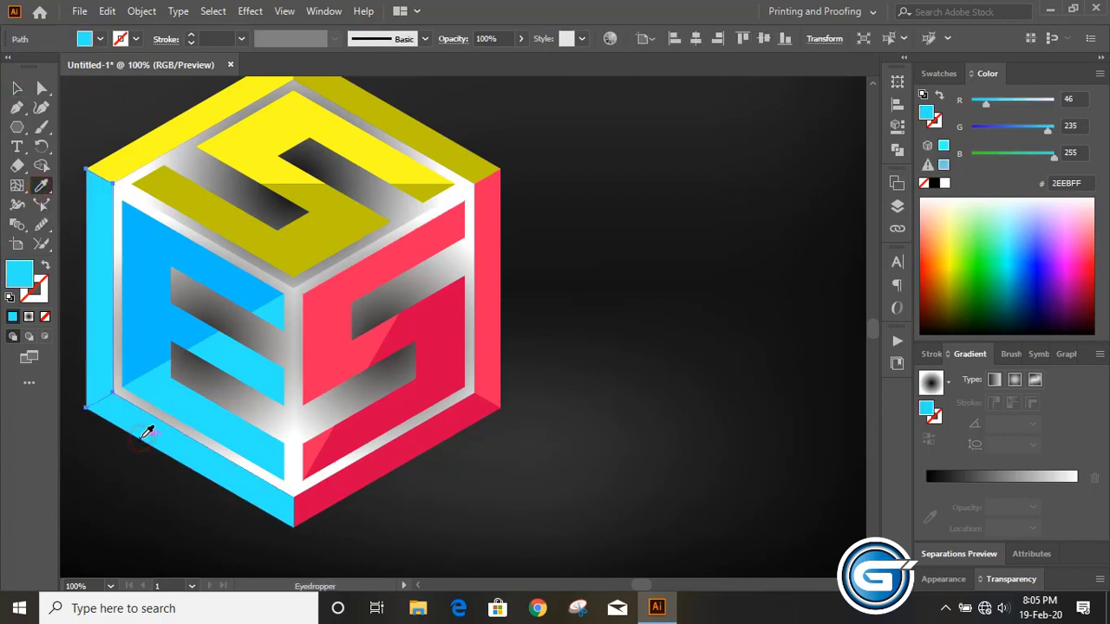
pyautogui.click(17, 89)
pyautogui.click(130, 486)
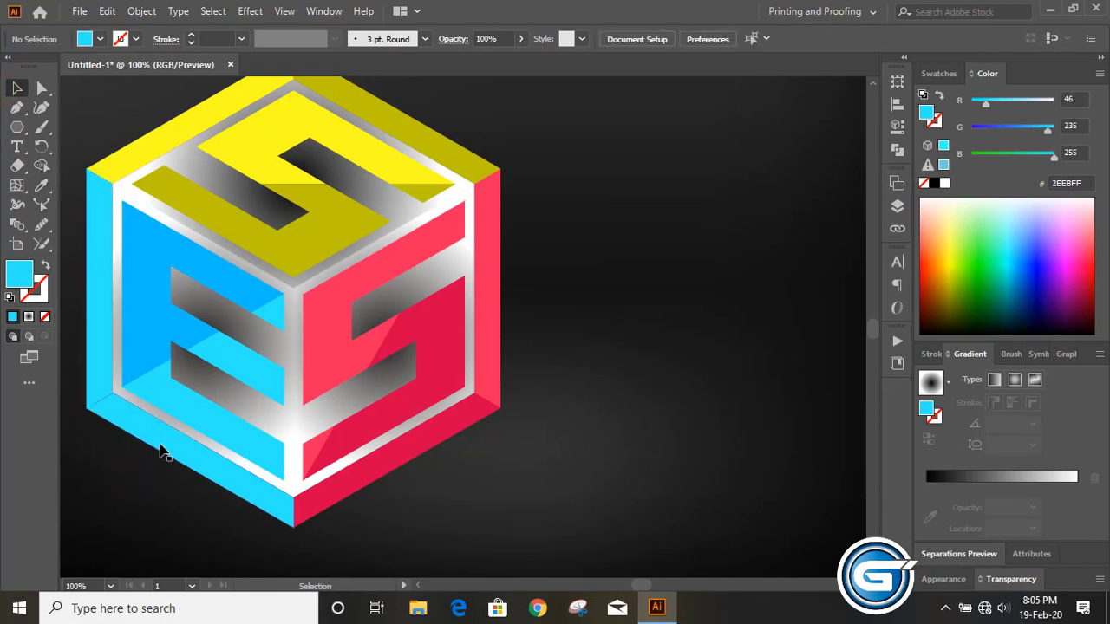
# Step: Refill the cube's lower-left border strip with the sky blue 11BEFF sampled from the E's upper part
pyautogui.click(160, 443)
pyautogui.click(41, 185)
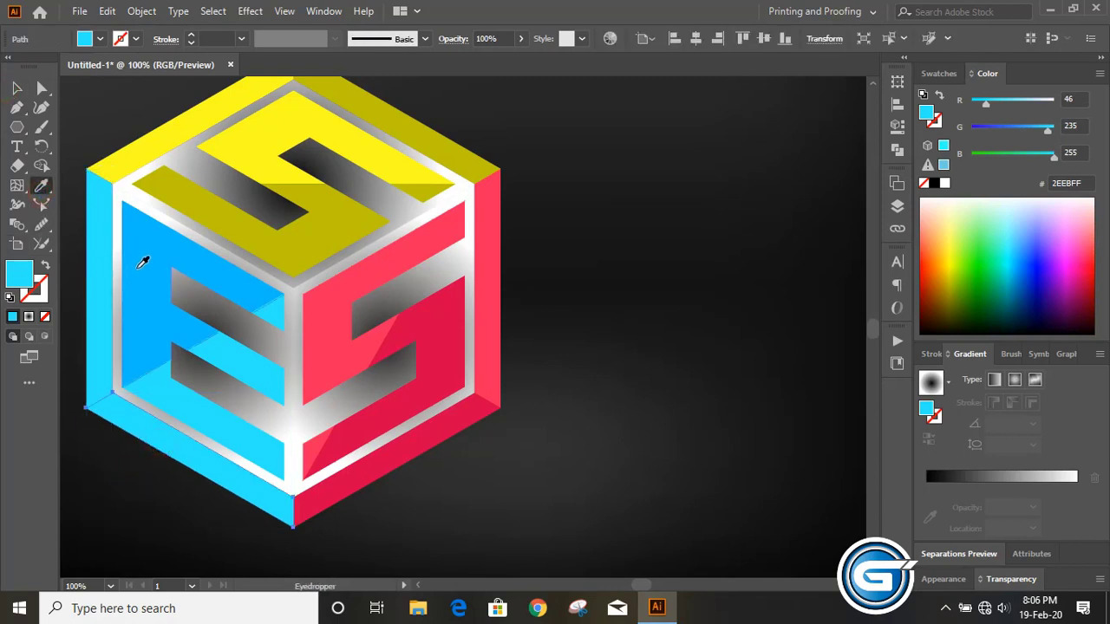
pyautogui.click(138, 253)
pyautogui.click(16, 88)
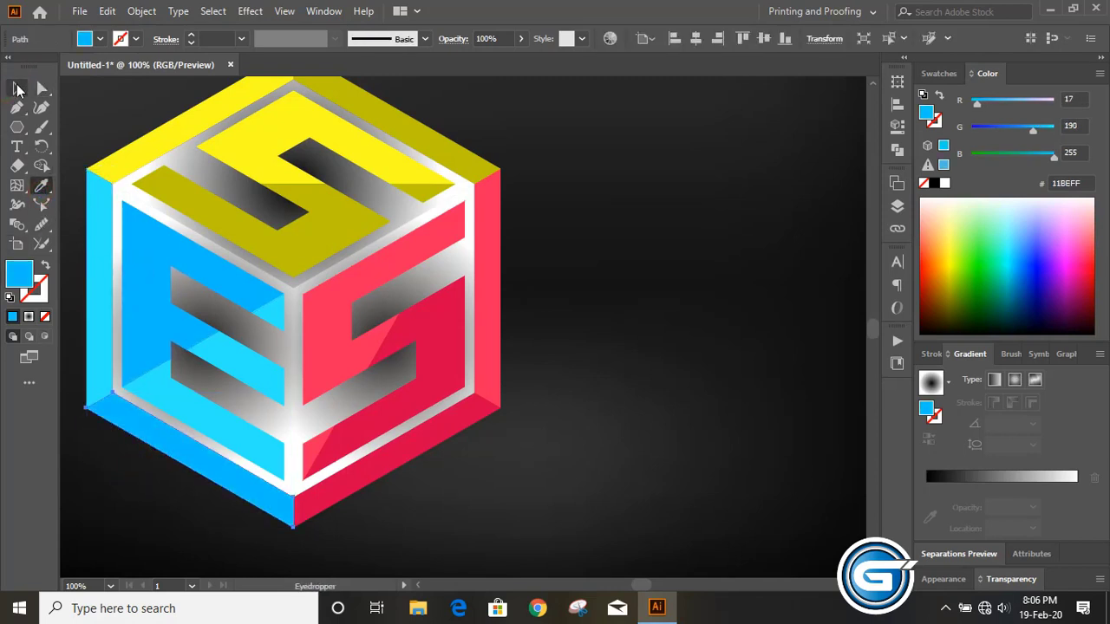
pyautogui.click(575, 250)
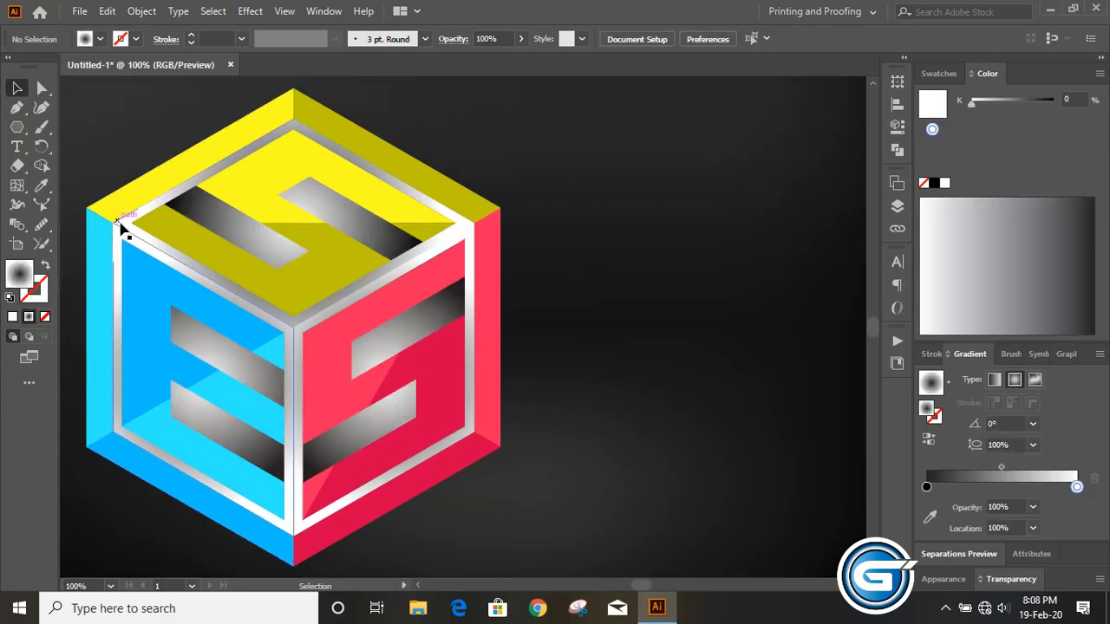
# Step: Change the black start stop of the cube top face's radial gradient to yellow FCEE21
pyautogui.click(126, 226)
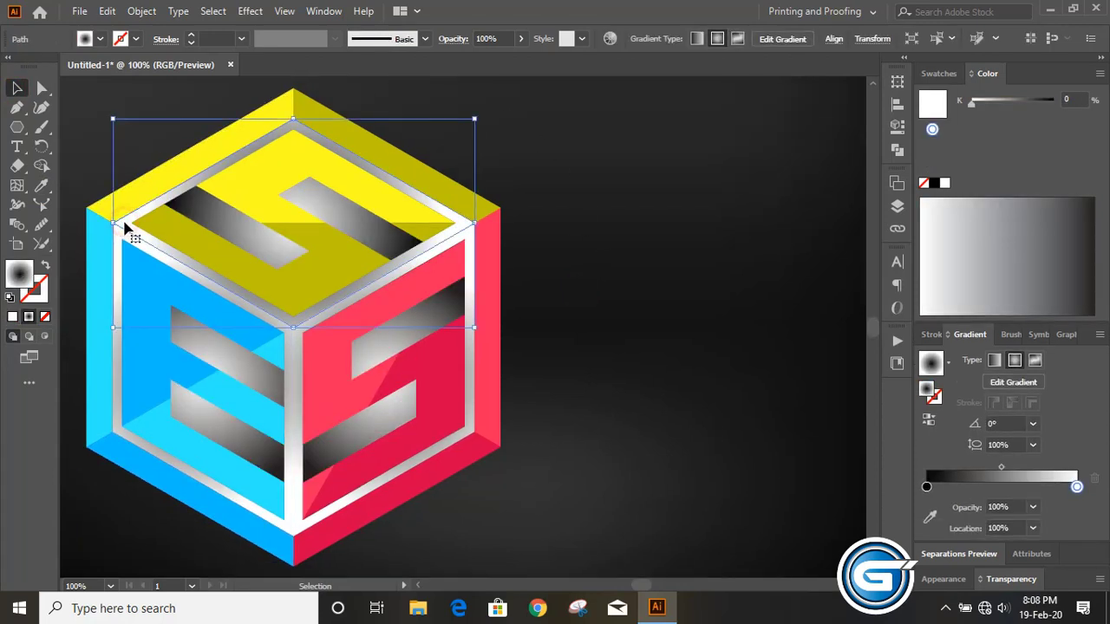
pyautogui.doubleClick(928, 488)
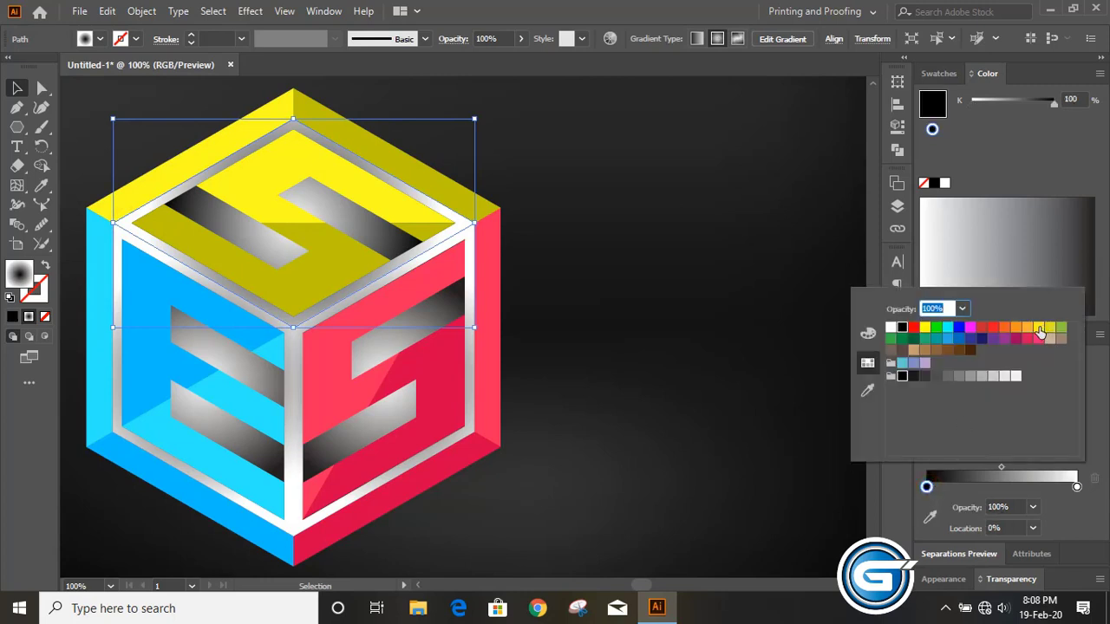
pyautogui.click(1039, 328)
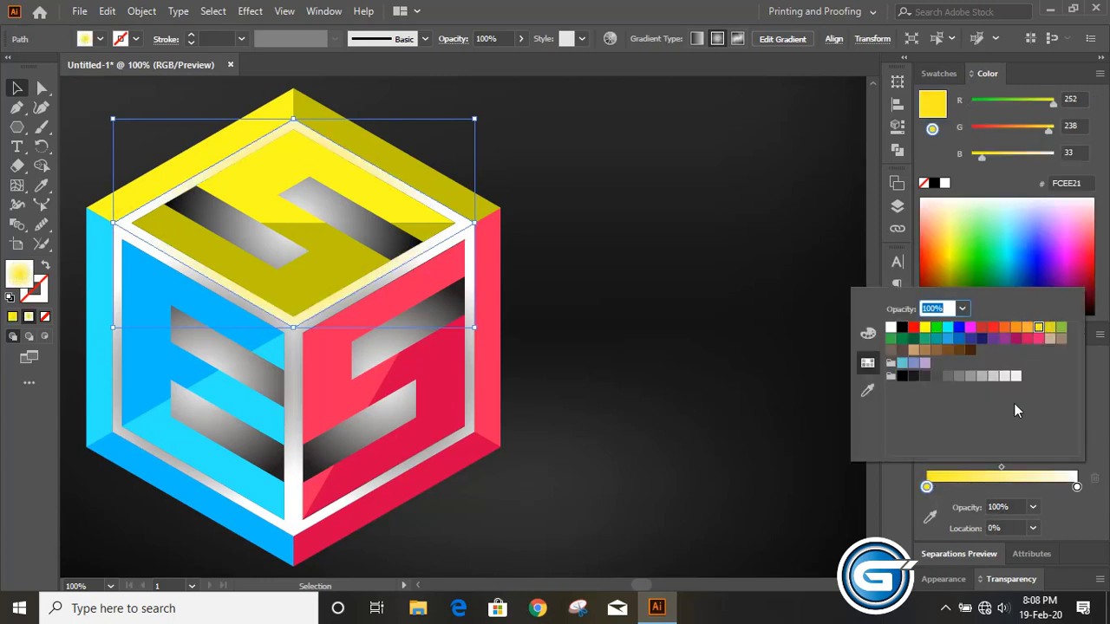
# Step: Try orange and red swatches on the white end stop of the top face's gradient, finally setting it to black 000000
pyautogui.click(1077, 488)
pyautogui.doubleClick(1077, 489)
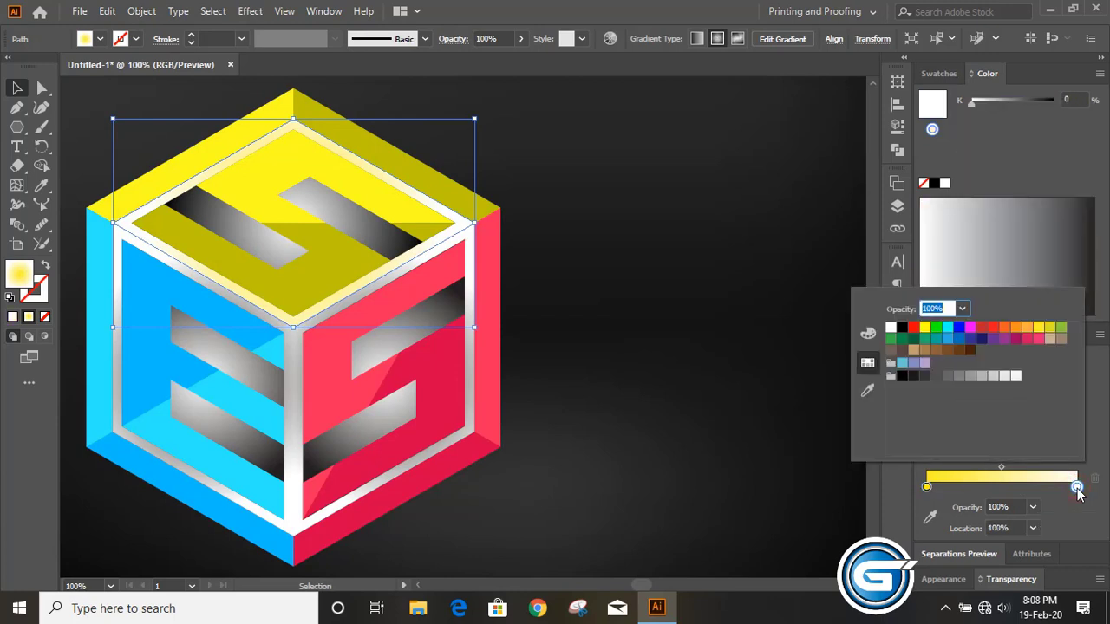
pyautogui.click(1027, 327)
pyautogui.click(1005, 329)
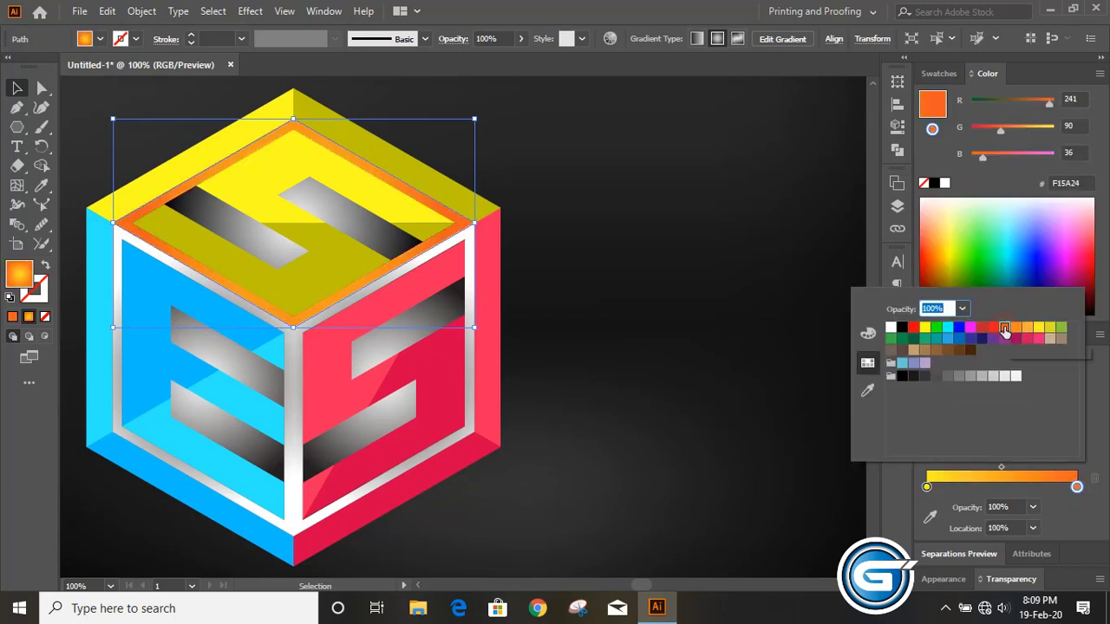
pyautogui.click(992, 327)
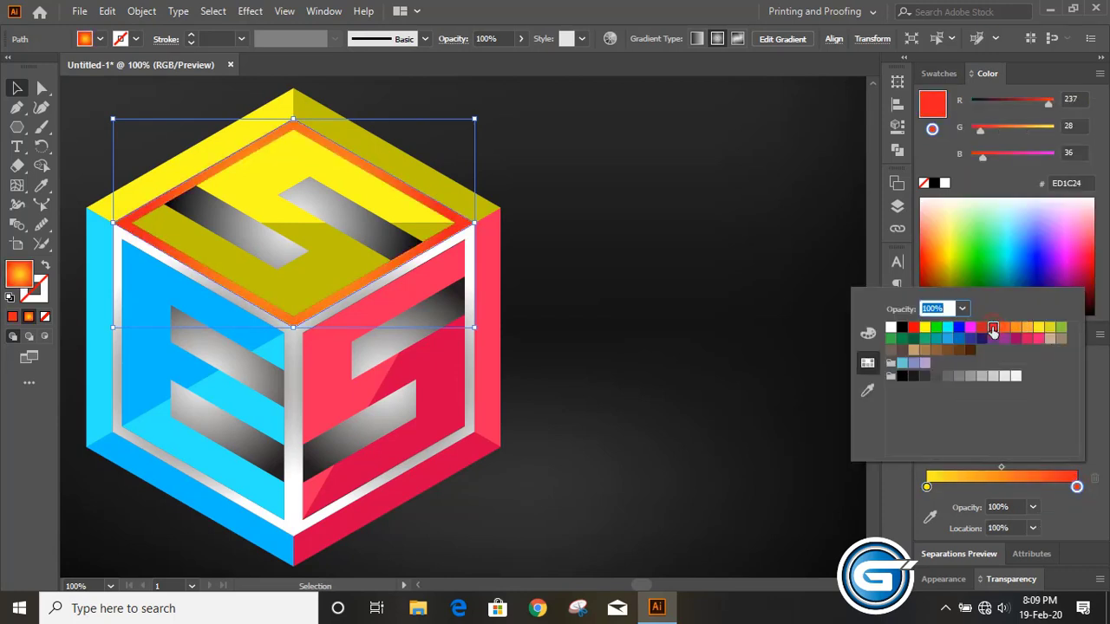
pyautogui.click(902, 327)
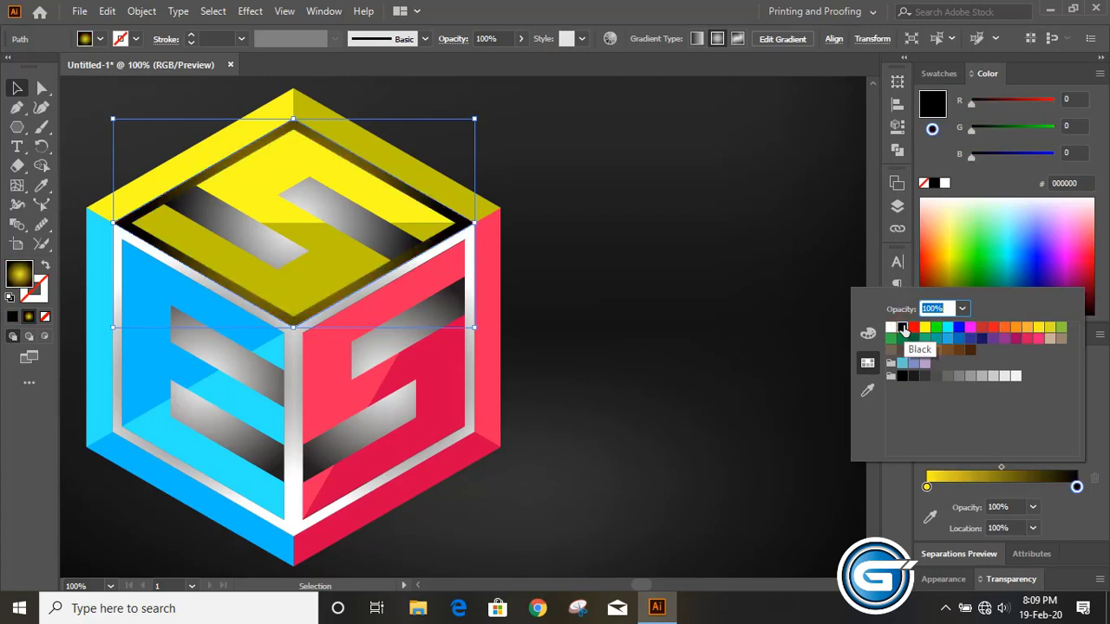
pyautogui.click(691, 350)
pyautogui.click(619, 307)
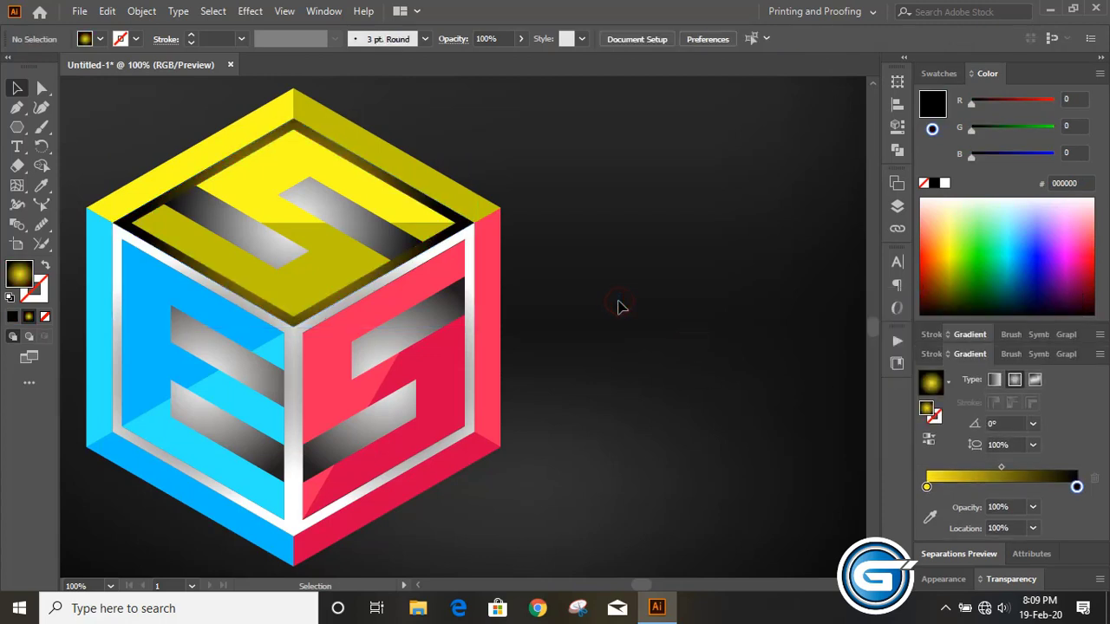
# Step: Recolour the radial gradient of the cube's left face with cyan 00FFFF as the start stop and black as the end stop
pyautogui.scroll(-2, 659, 346)
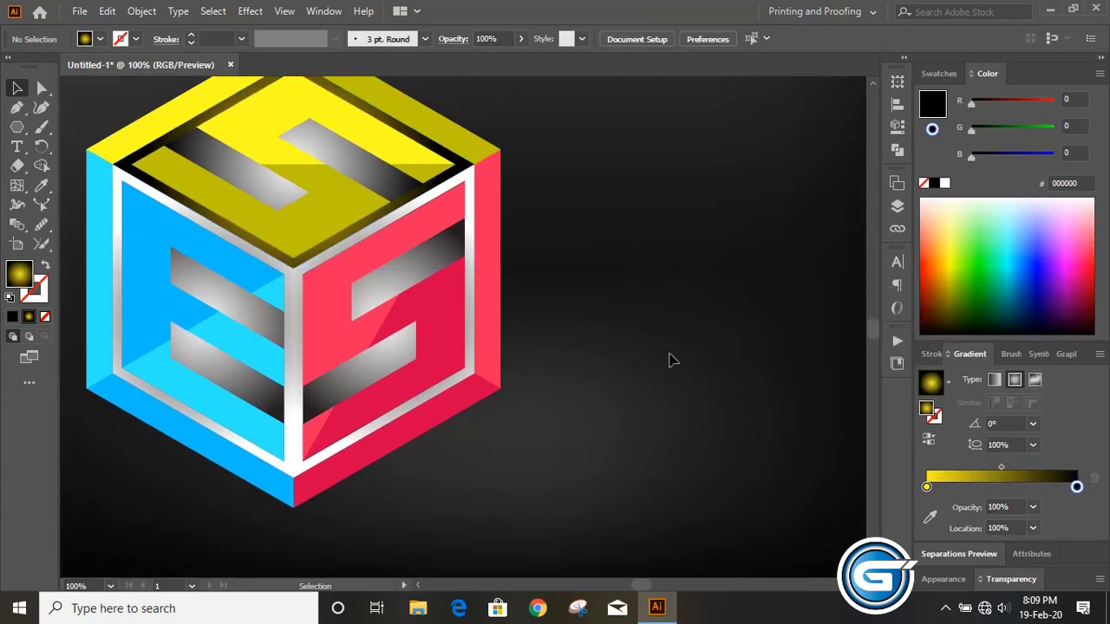
pyautogui.click(119, 259)
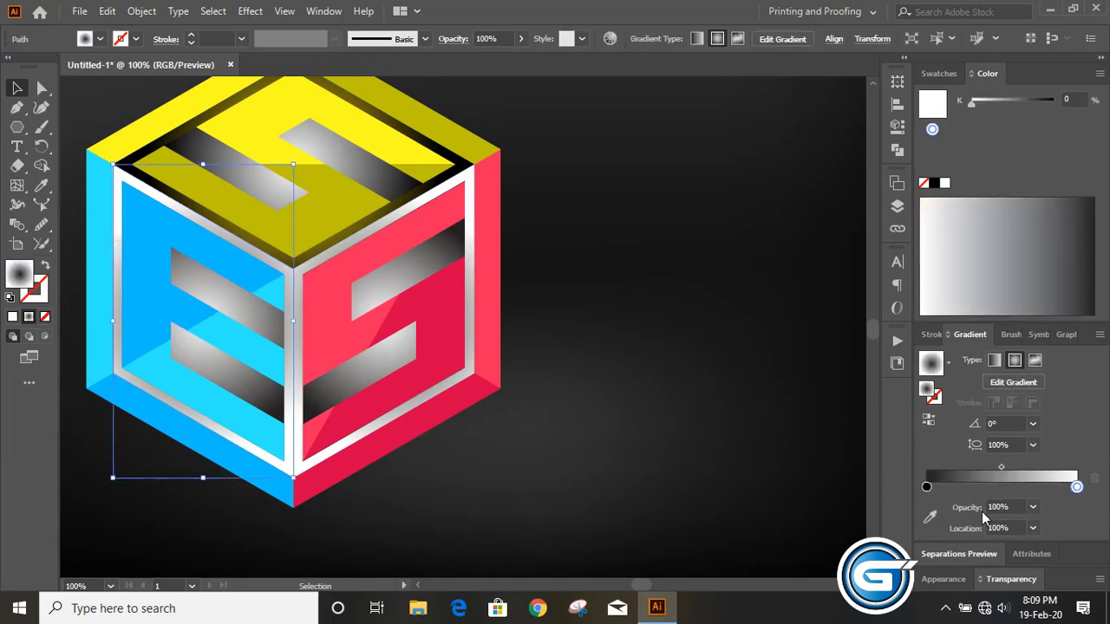
pyautogui.doubleClick(927, 487)
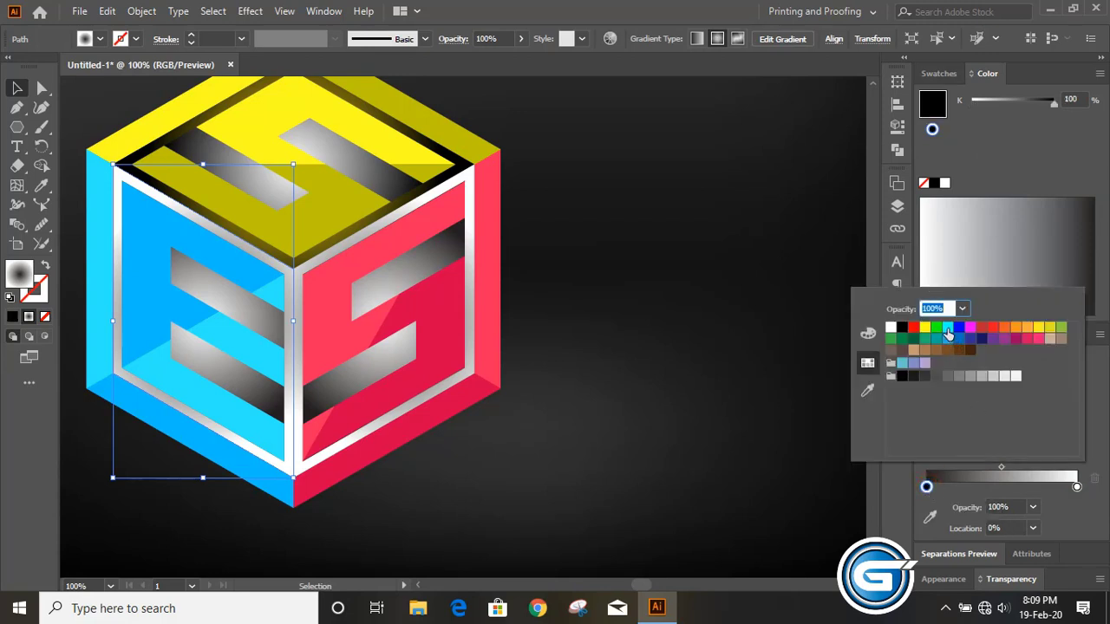
pyautogui.click(948, 334)
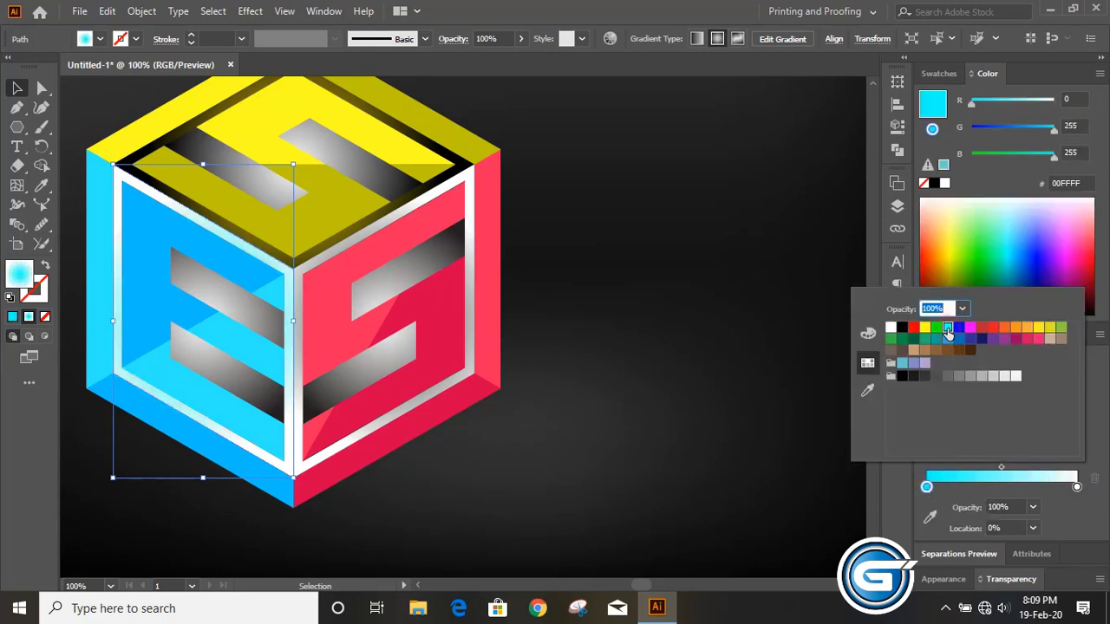
pyautogui.doubleClick(1078, 487)
pyautogui.click(1077, 487)
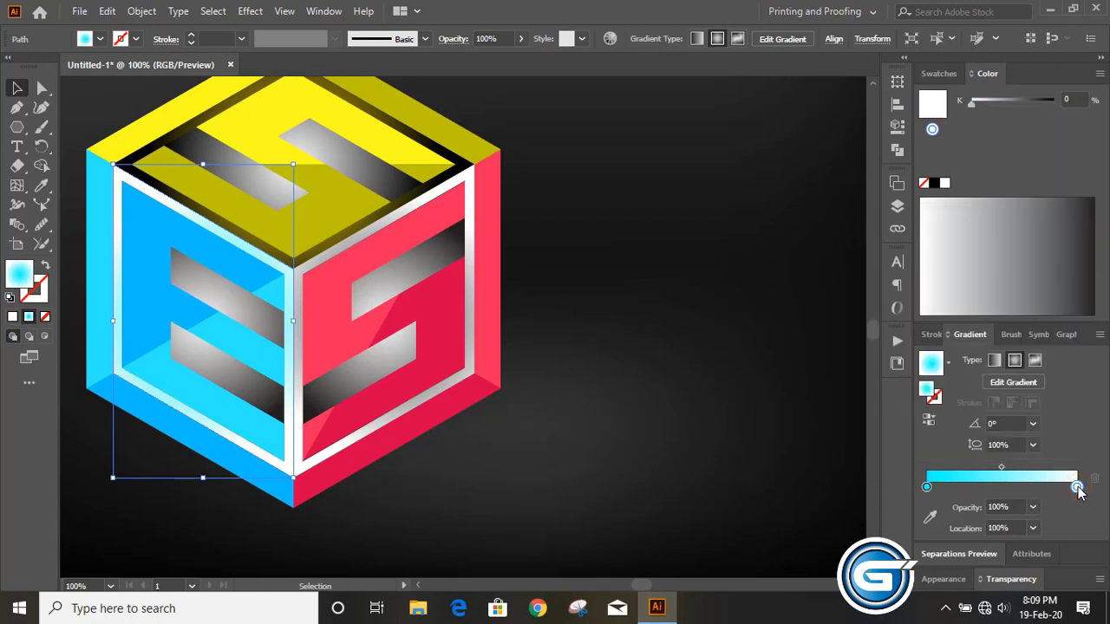
pyautogui.doubleClick(1077, 488)
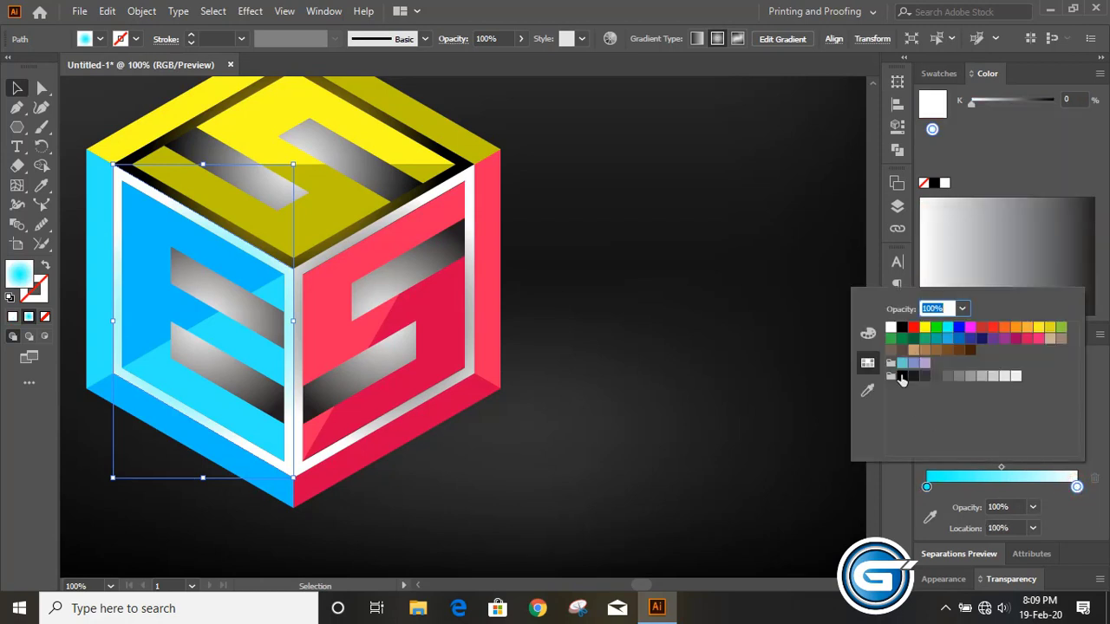
pyautogui.click(902, 375)
pyautogui.click(590, 407)
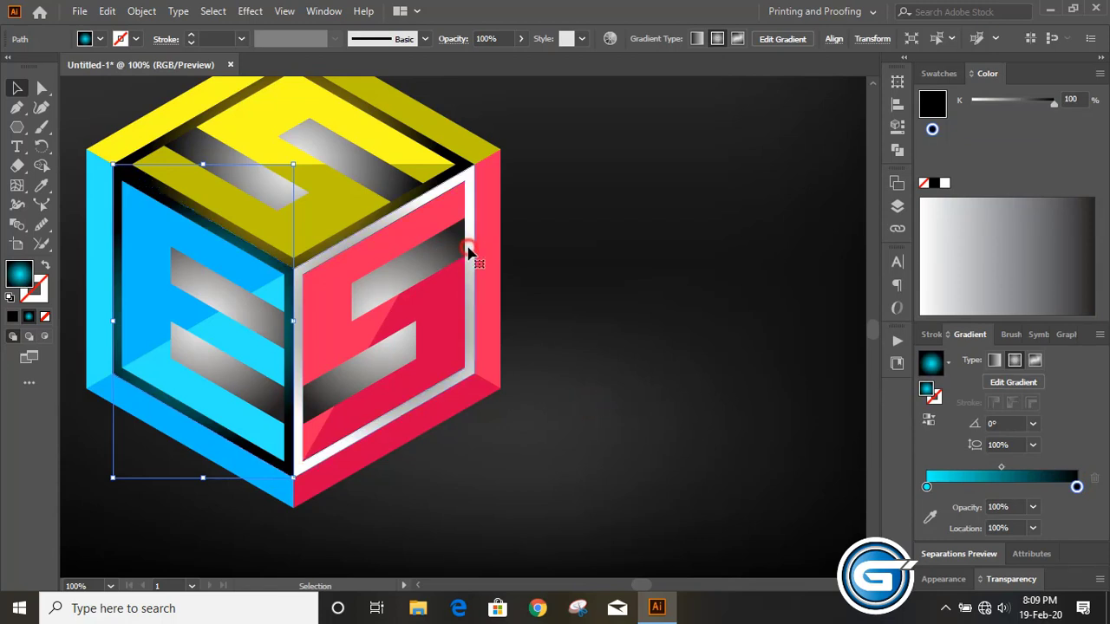
# Step: Recolour the radial gradient of the cube's right face with pink ED1E79 as the start stop and black as the end stop
pyautogui.click(467, 251)
pyautogui.doubleClick(928, 488)
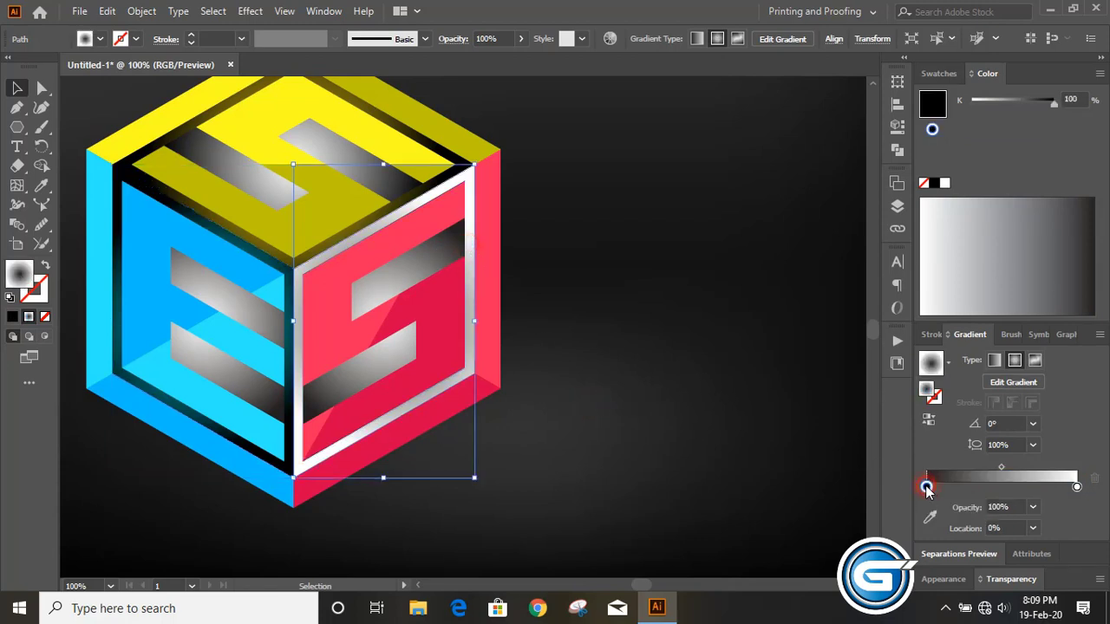
pyautogui.click(1040, 343)
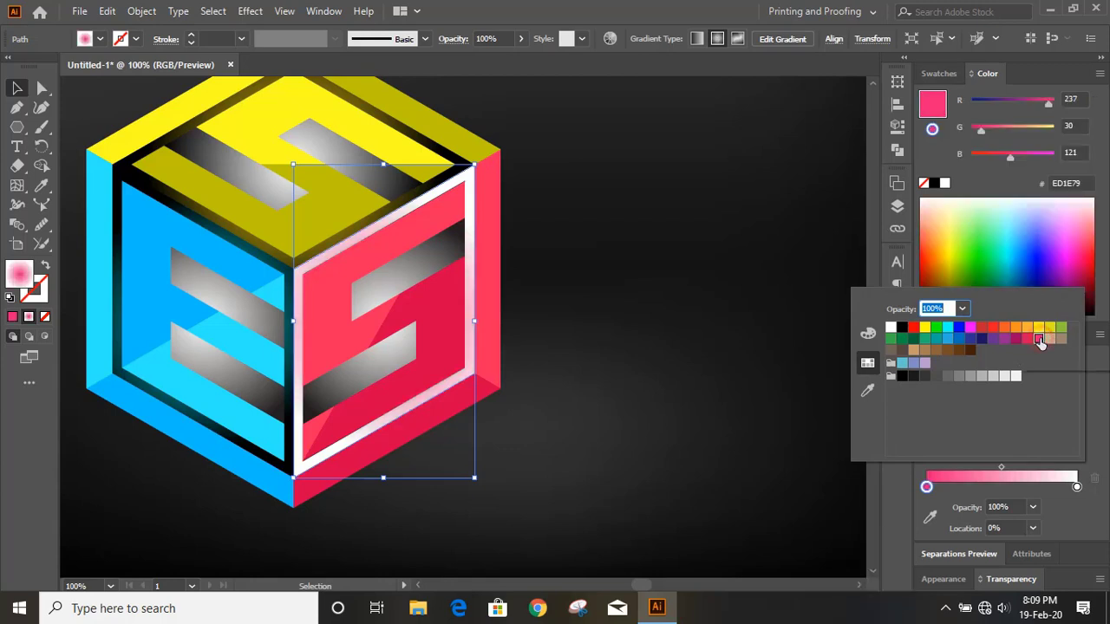
pyautogui.click(1076, 487)
pyautogui.doubleClick(1077, 488)
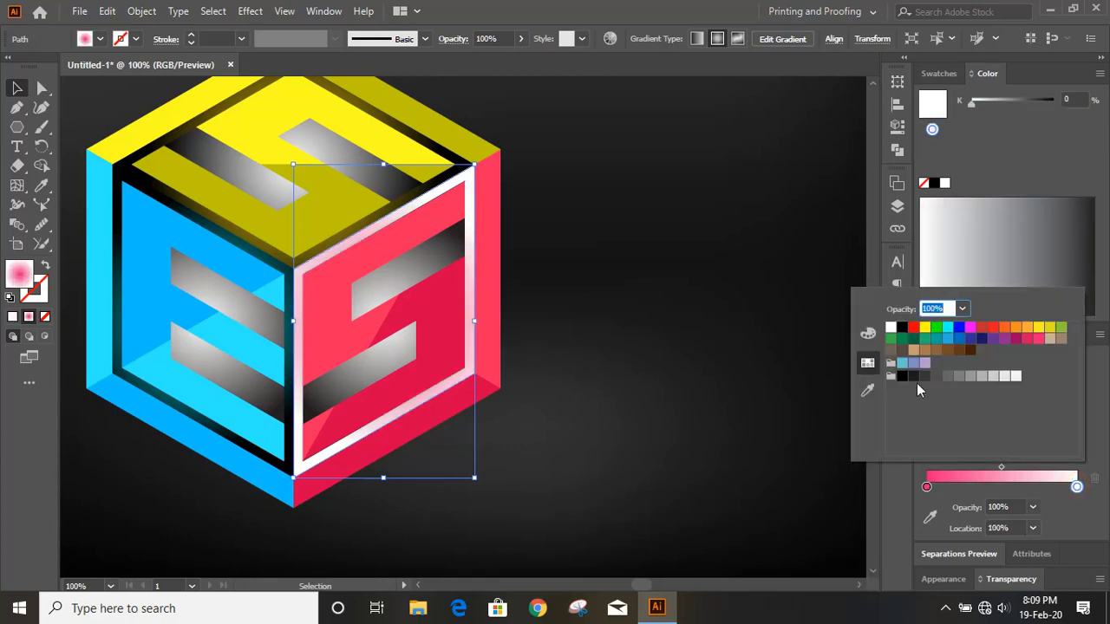
pyautogui.click(902, 378)
pyautogui.click(615, 304)
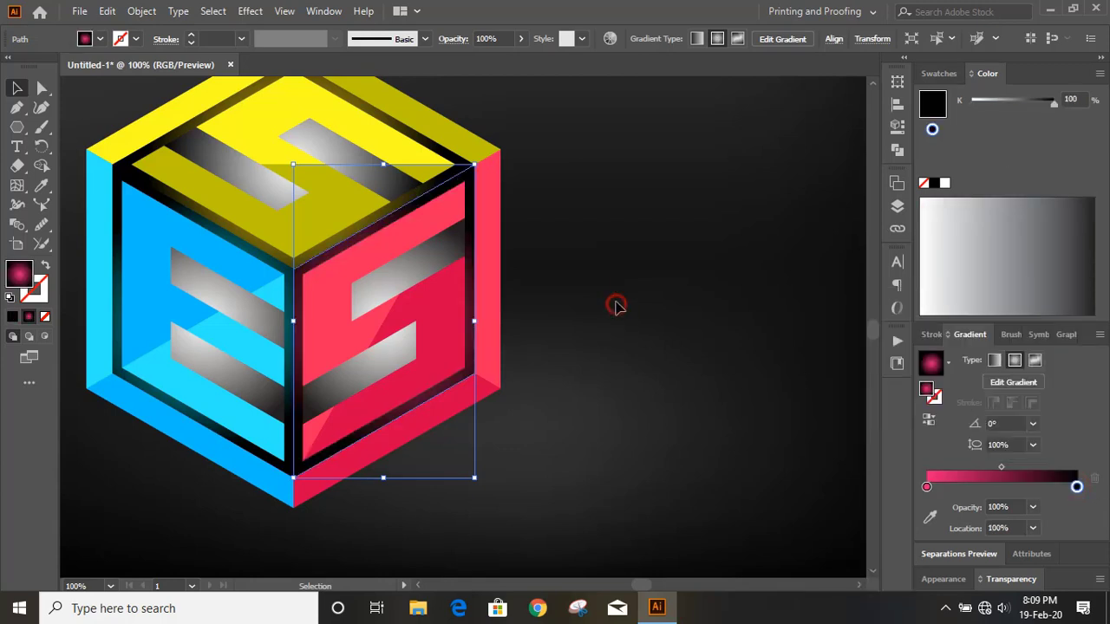
pyautogui.click(615, 270)
# Step: Draw a wide, flat ellipse centred just below the cube and change its gradient's start stop to white FFFFFF
pyautogui.hotkey('ctrl', '-')
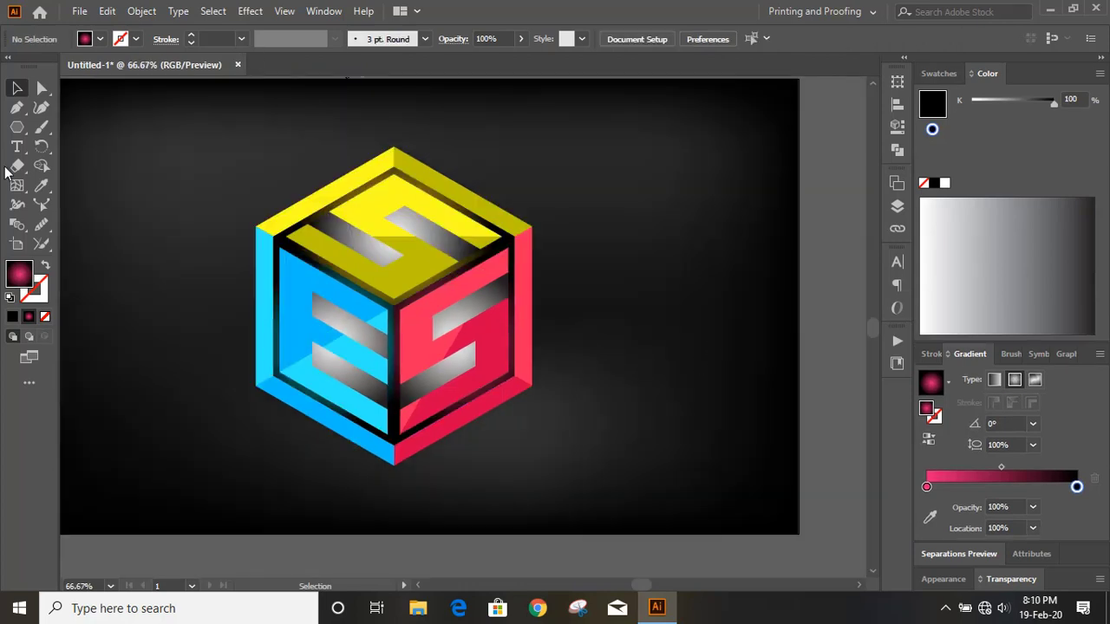
pyautogui.rightClick(16, 127)
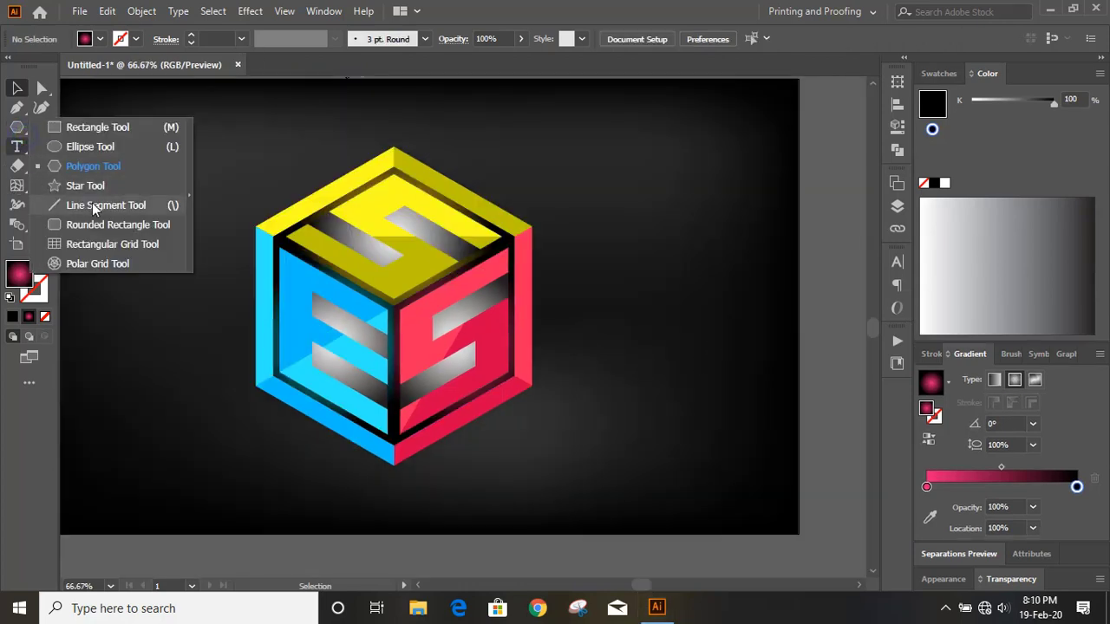
pyautogui.click(90, 147)
pyautogui.moveTo(297, 473); pyautogui.dragTo(494, 508)
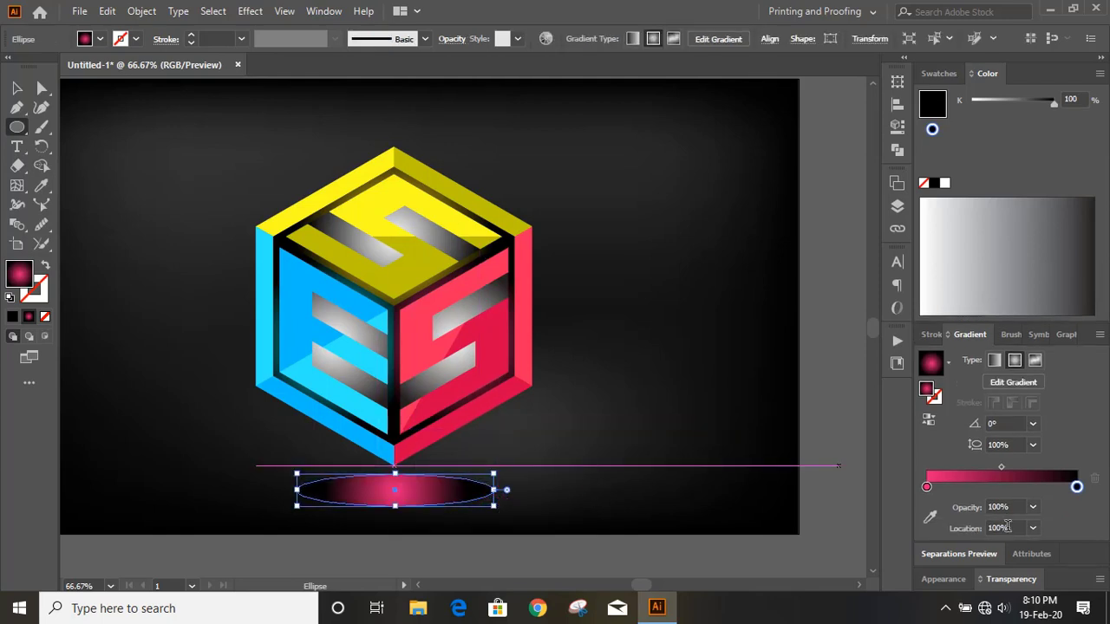
pyautogui.doubleClick(927, 488)
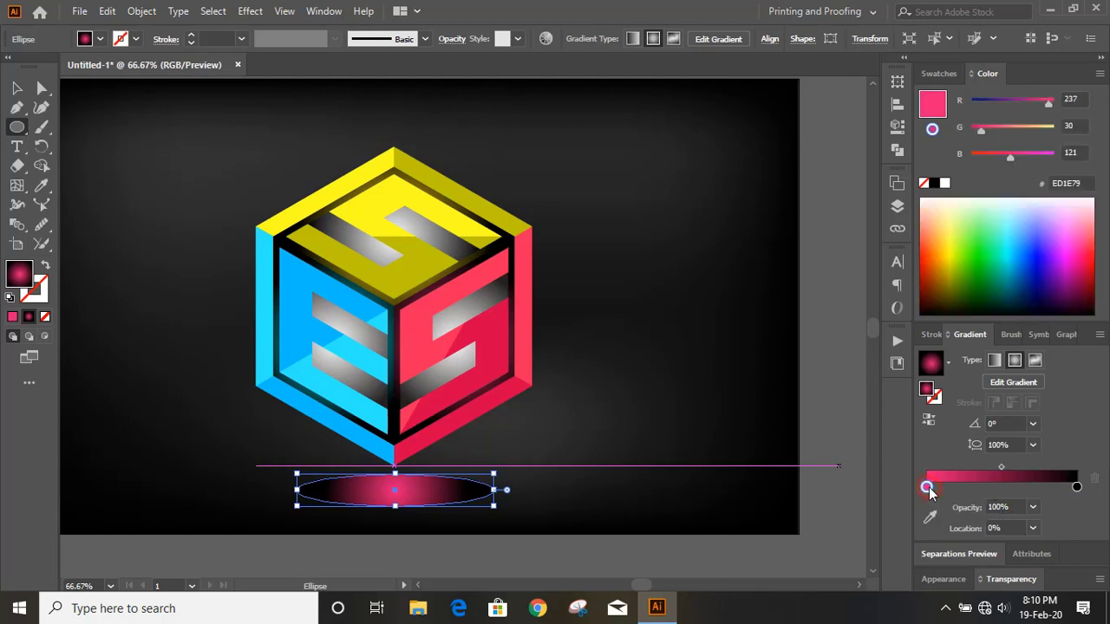
pyautogui.click(892, 328)
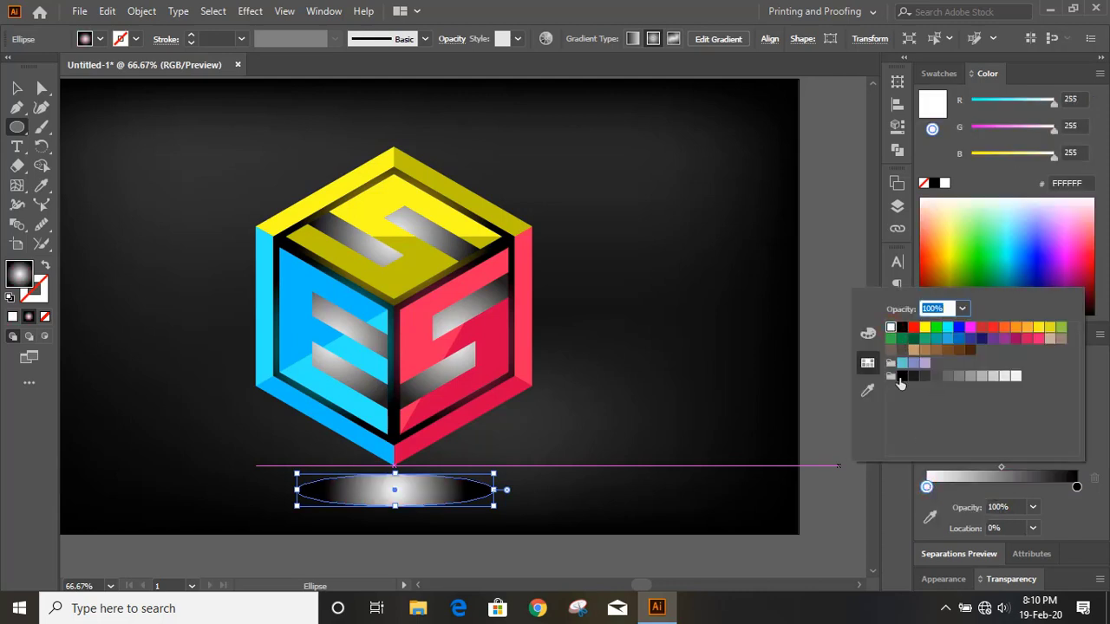
# Step: Set the ellipse gradient's aspect ratio to 20% and the opacity of its white start stop to 40%
pyautogui.click(1034, 509)
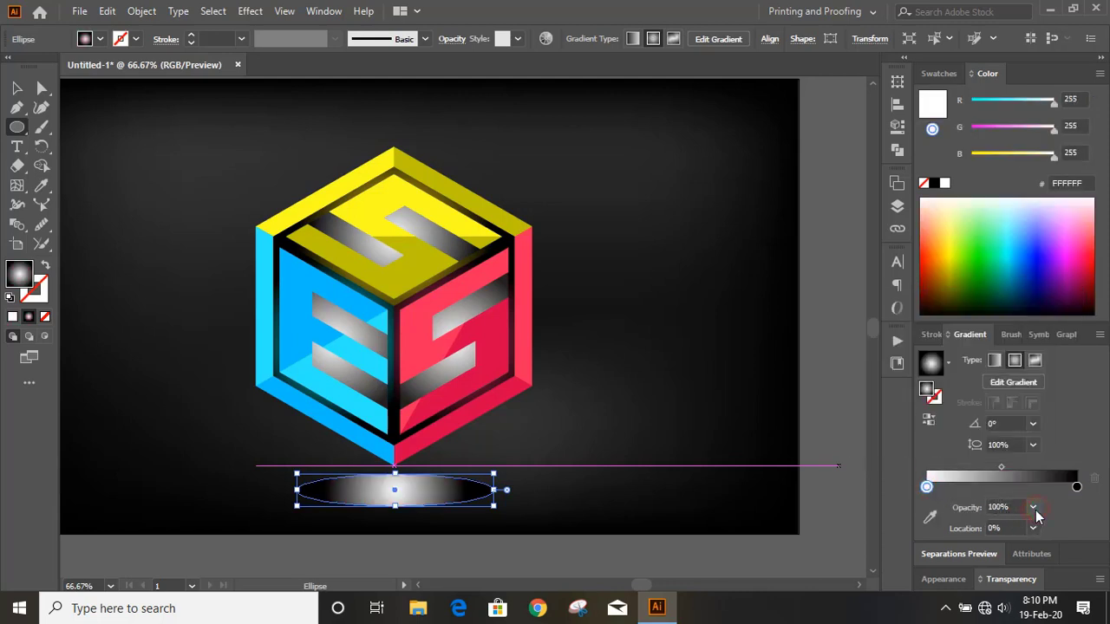
pyautogui.click(1034, 509)
pyautogui.click(1033, 509)
pyautogui.click(1034, 444)
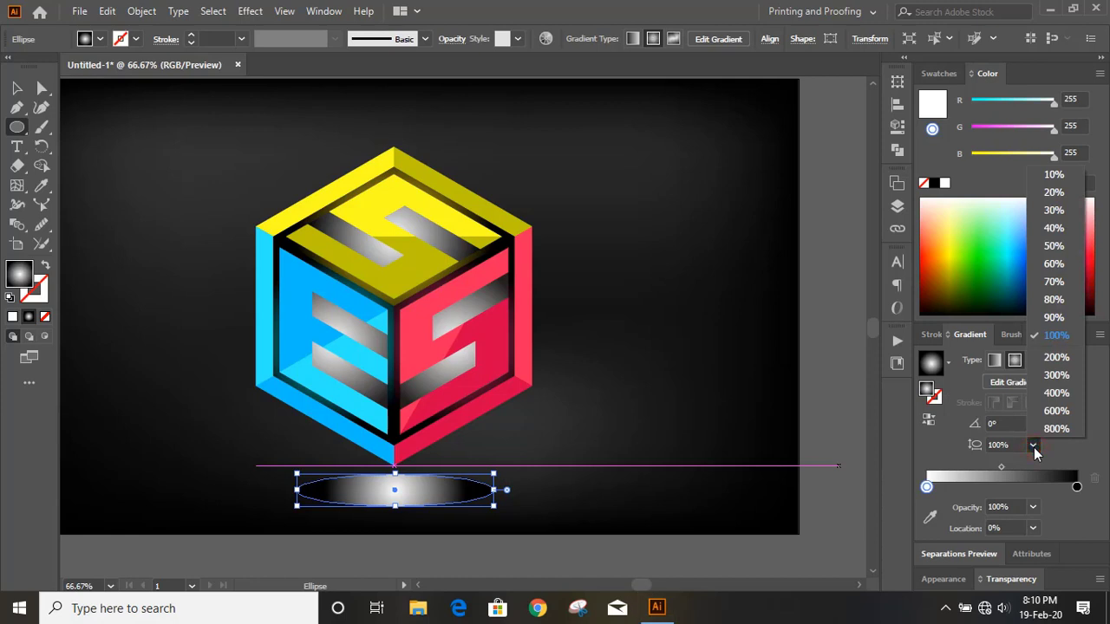
pyautogui.click(1053, 191)
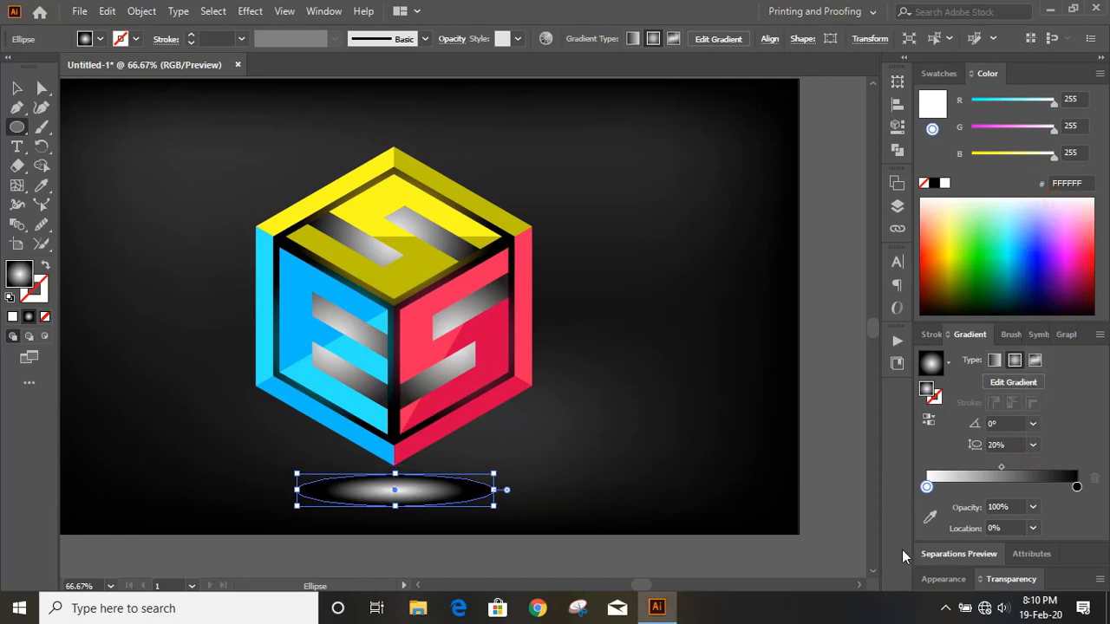
pyautogui.click(928, 488)
pyautogui.click(1031, 510)
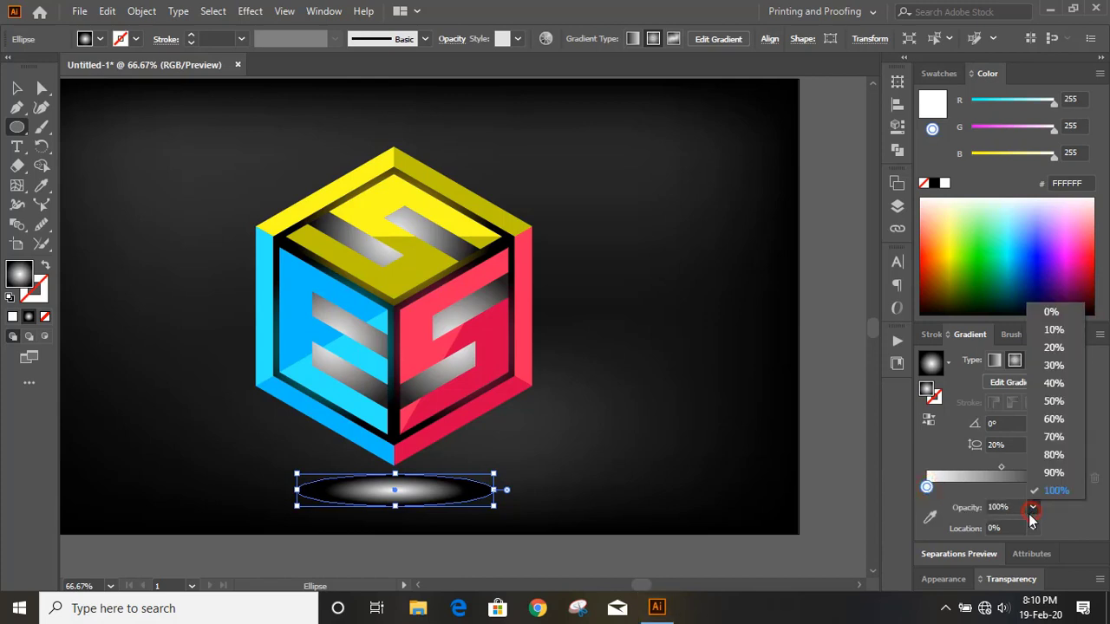
pyautogui.click(1054, 382)
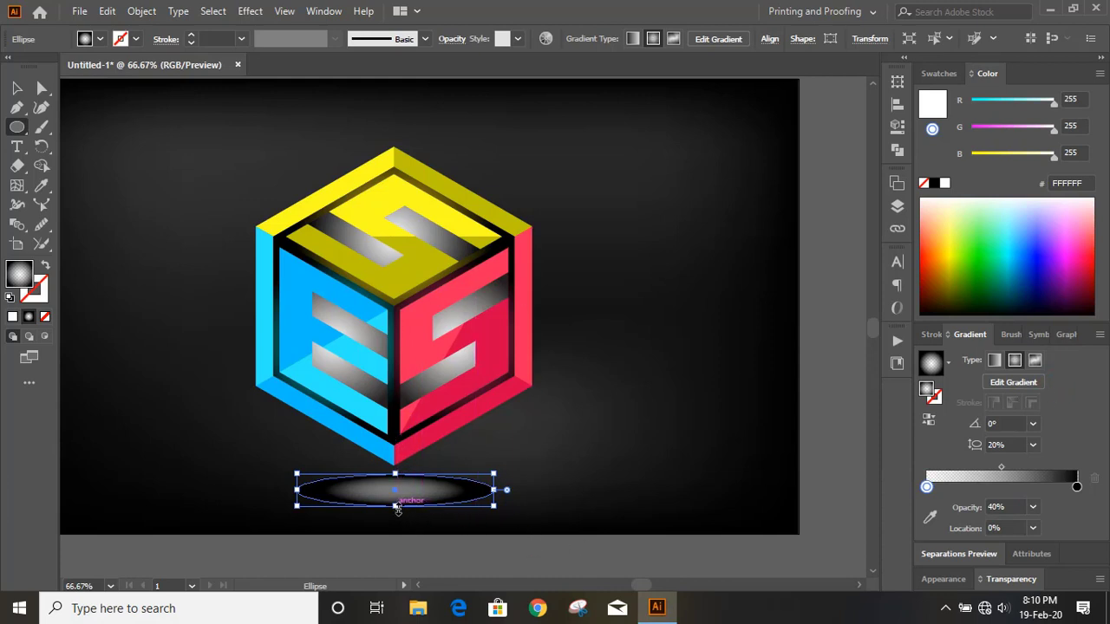
# Step: Flatten the ellipse slightly from its lower edge and move it straight up about 20 px to the cube's lowest corner
pyautogui.moveTo(395, 505); pyautogui.dragTo(395, 500)
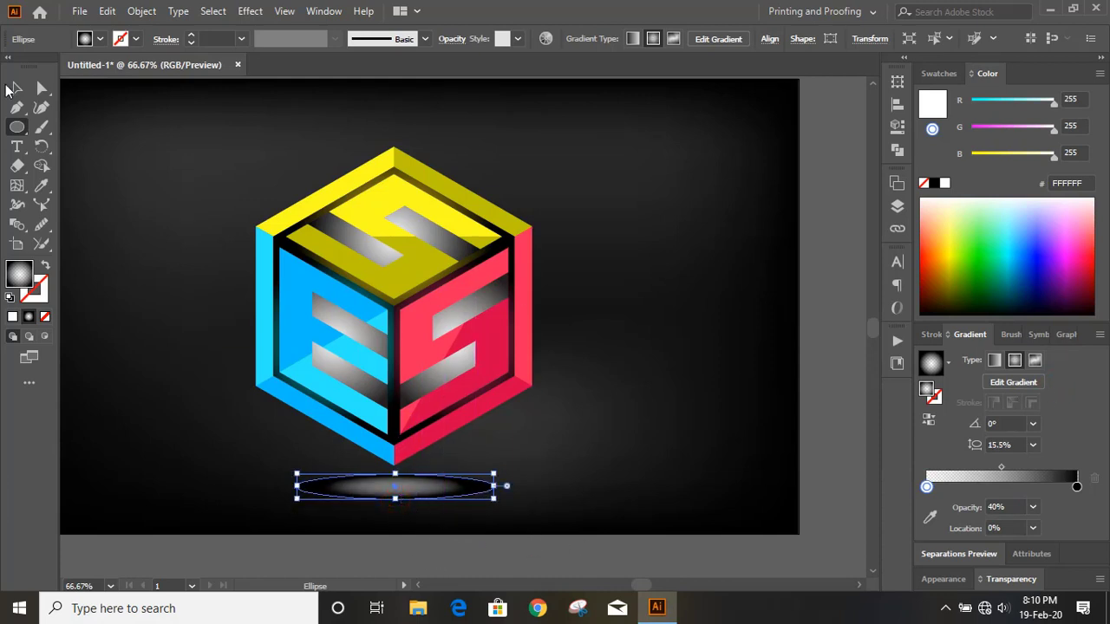
pyautogui.click(16, 89)
pyautogui.click(368, 542)
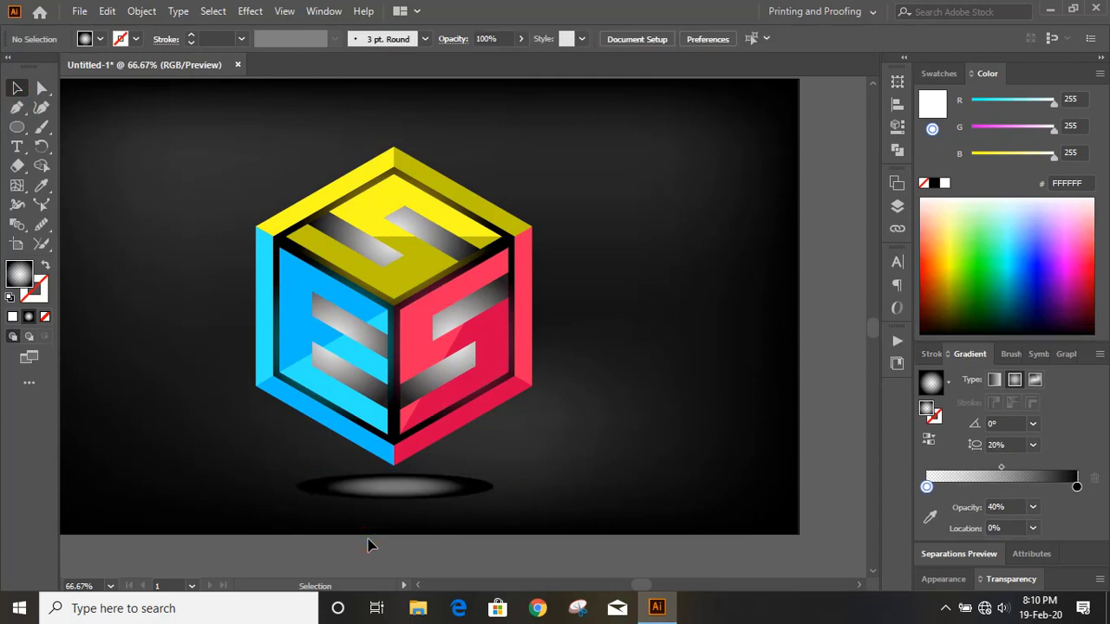
pyautogui.moveTo(416, 488); pyautogui.dragTo(419, 475)
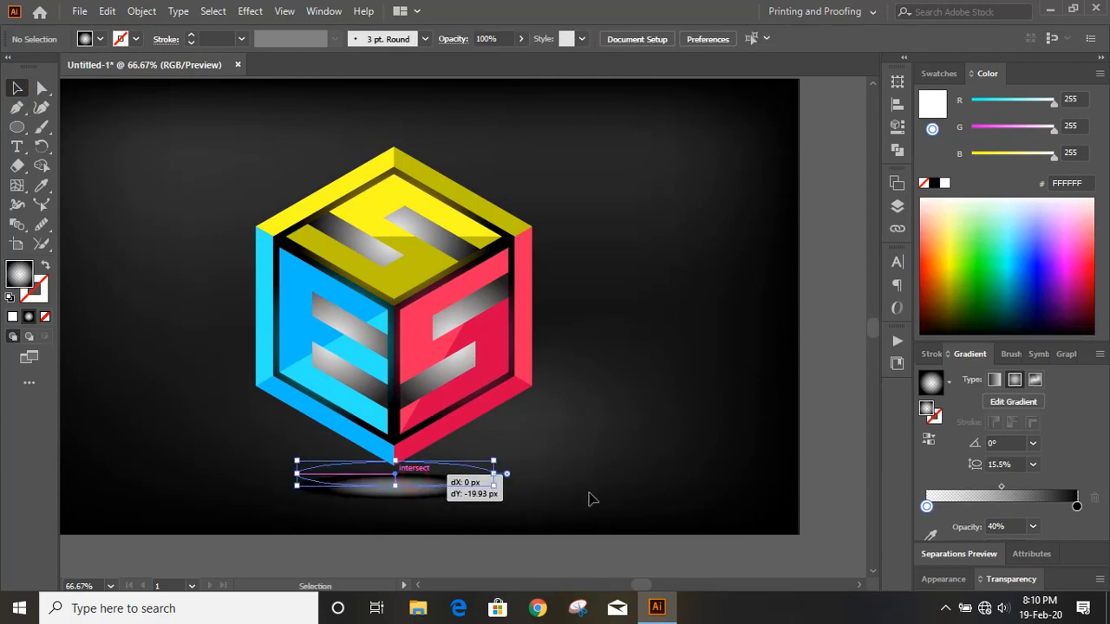
# Step: Set the opacity of the black end stop in the ellipse's gradient to 0%
pyautogui.click(1077, 486)
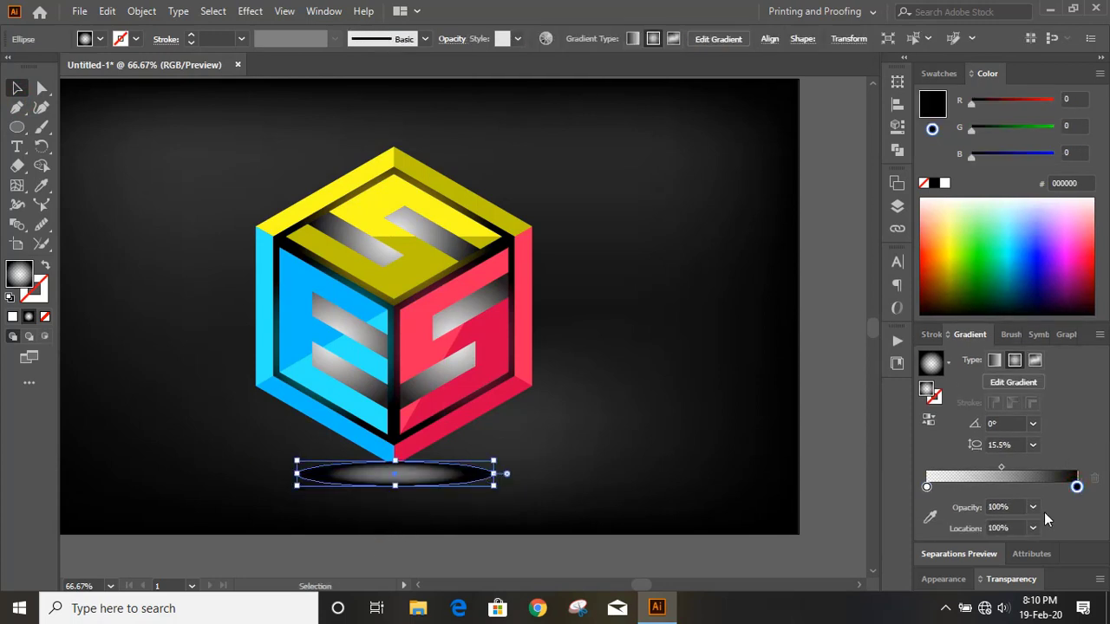
pyautogui.click(1033, 508)
pyautogui.click(1050, 309)
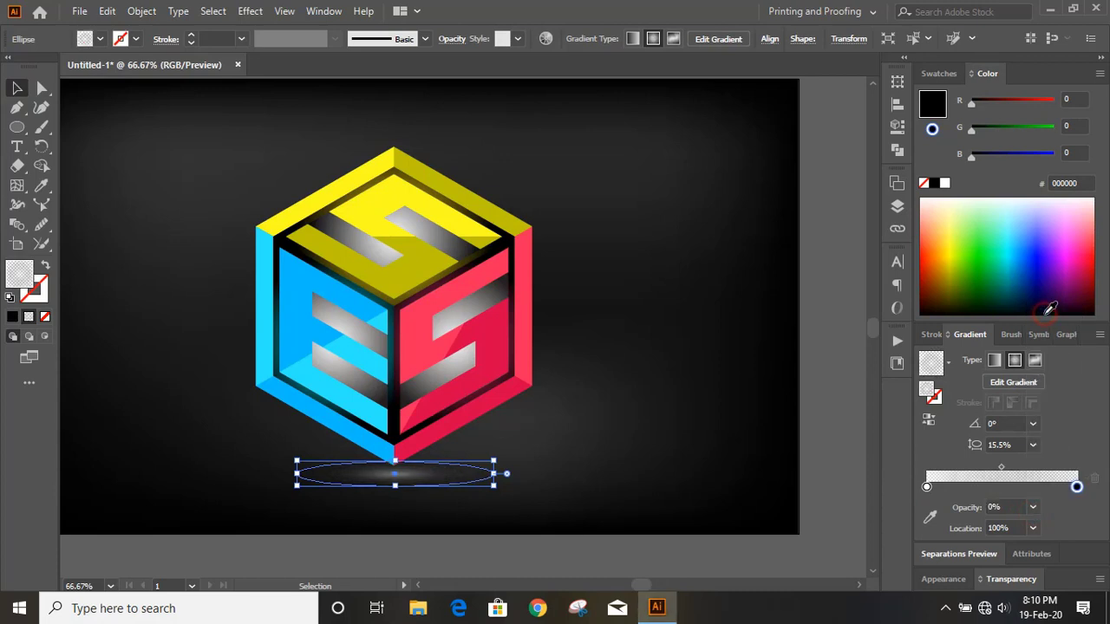